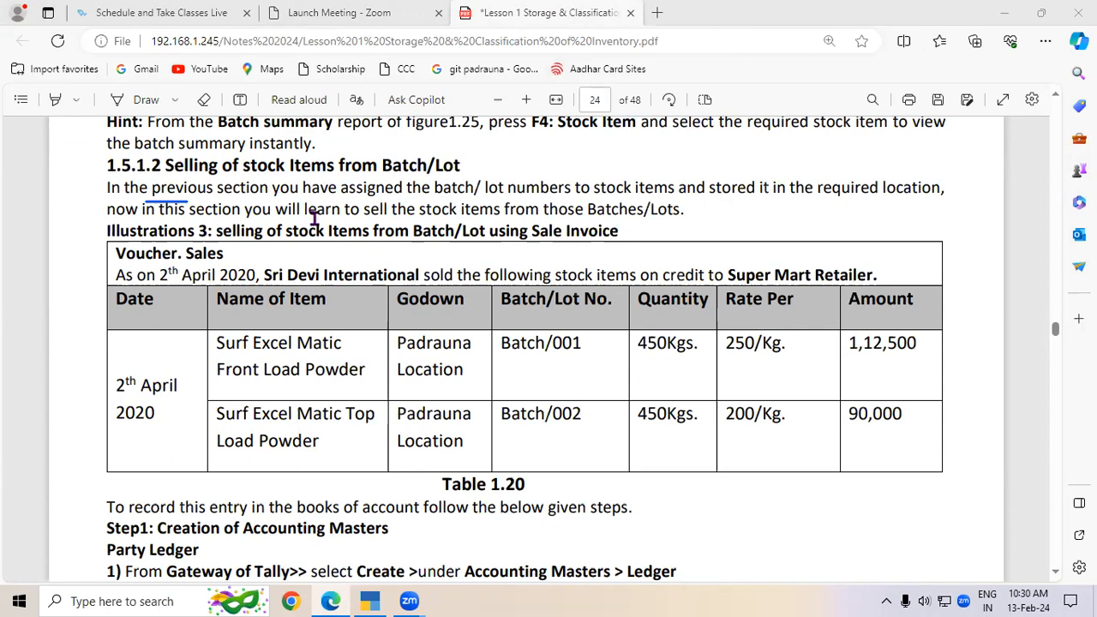
# Underline the phrases "batch/ lot numbers", "stored", "required location" and "Batches/Lots" in the section introduction with the Draw tool.
pyautogui.click(137, 100)
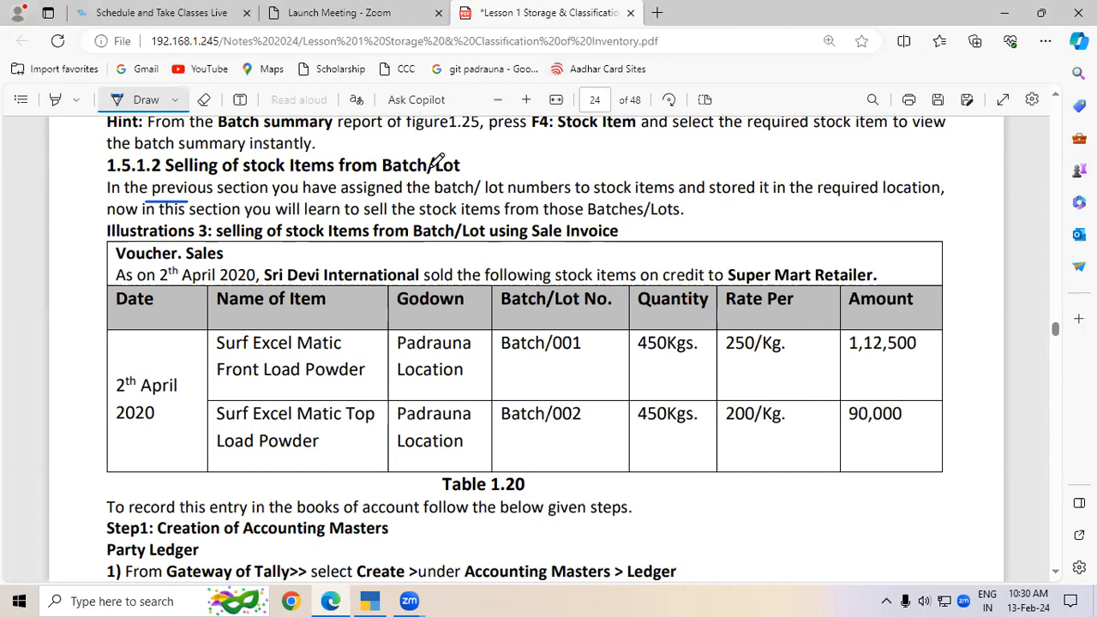
pyautogui.moveTo(431, 199); pyautogui.dragTo(566, 198)
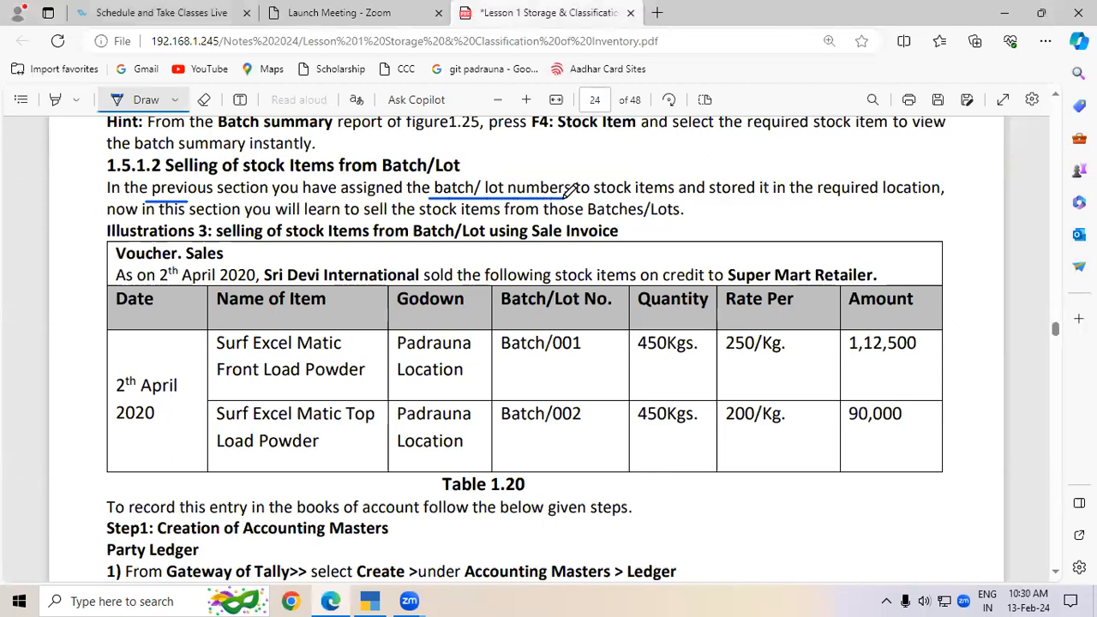
pyautogui.click(710, 203)
pyautogui.moveTo(709, 200); pyautogui.dragTo(942, 202)
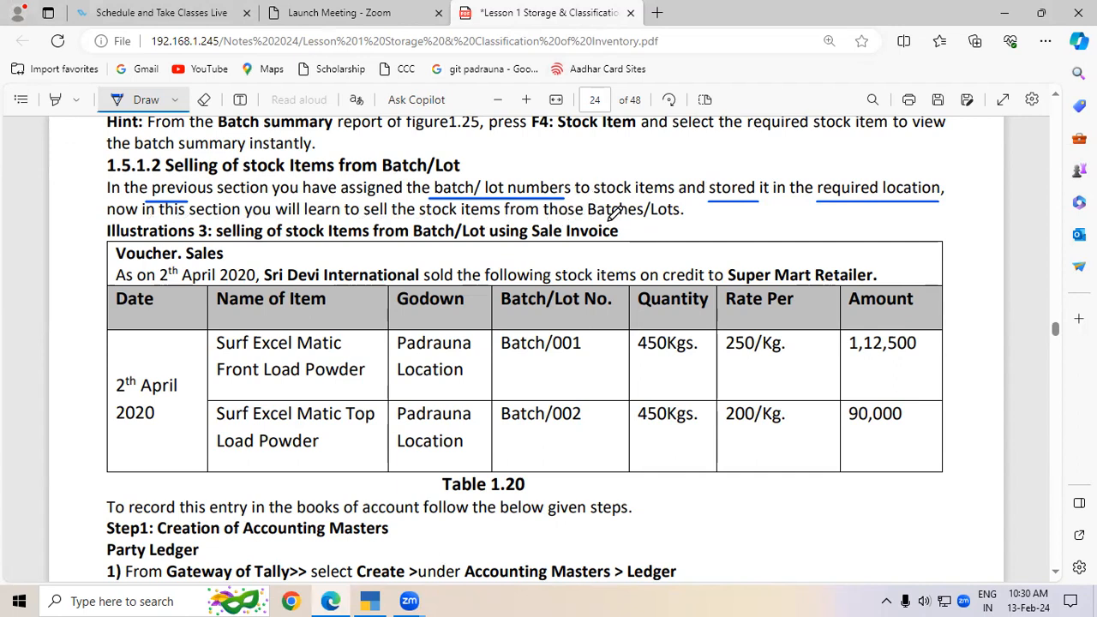
pyautogui.moveTo(589, 214); pyautogui.dragTo(682, 218)
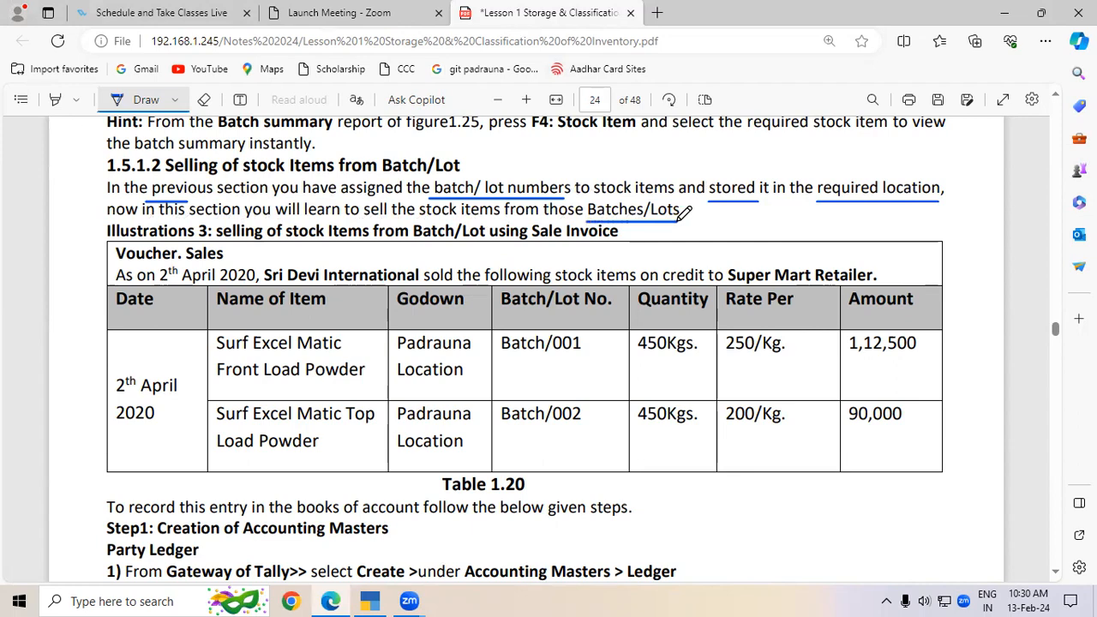
# Switch to TallyPrime, leave the open debit note voucher and shut the company Sri Devi International.
pyautogui.click(369, 601)
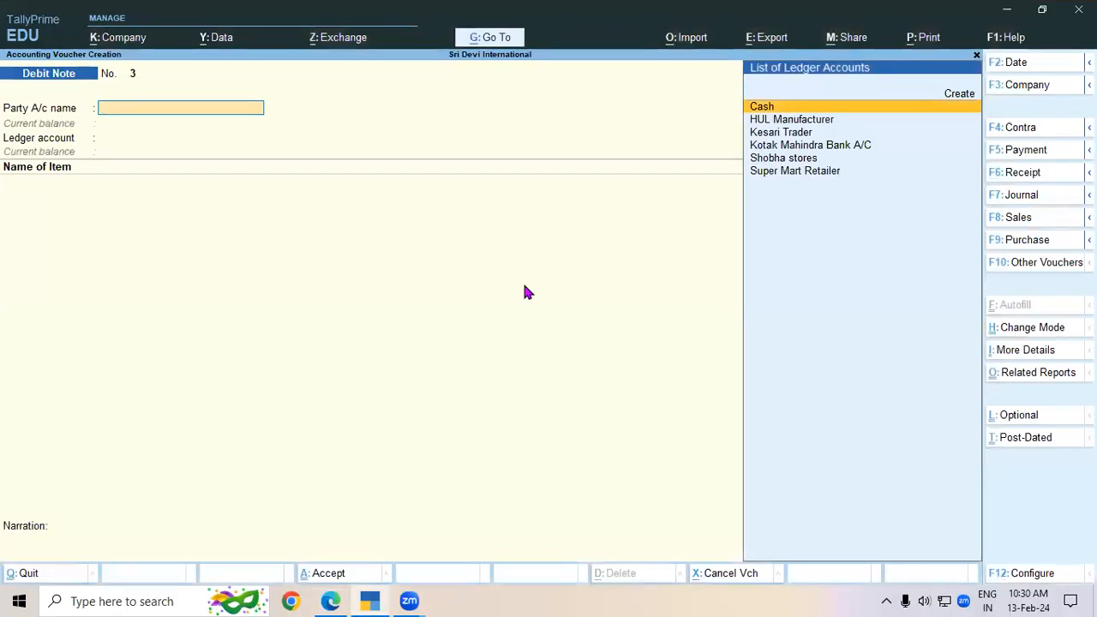
pyautogui.press('Escape')
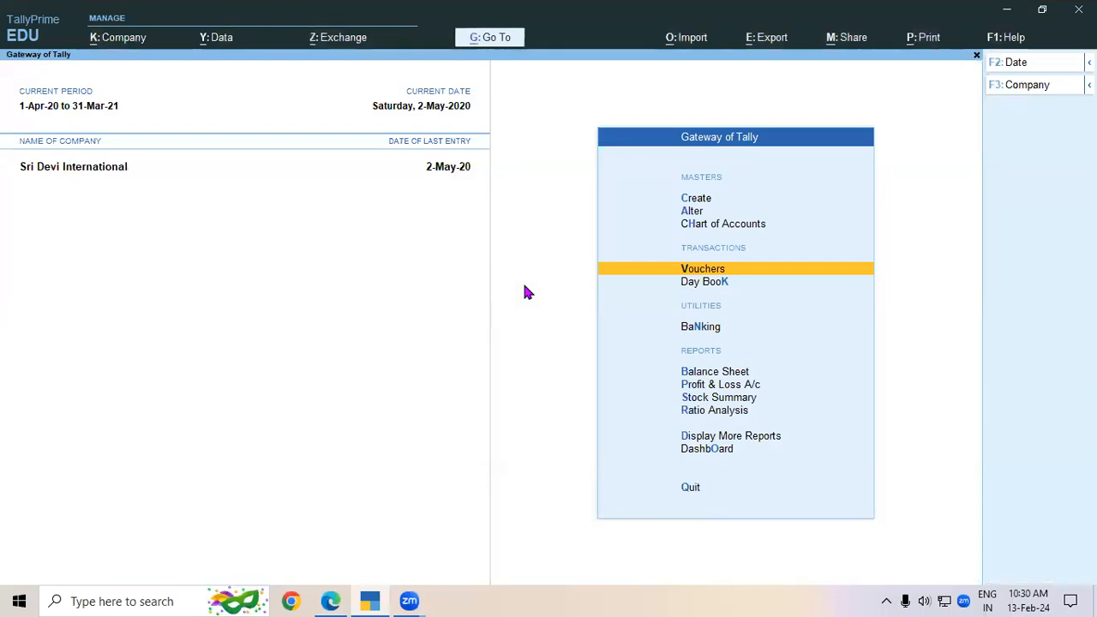
pyautogui.hotkey('alt', 'F3')
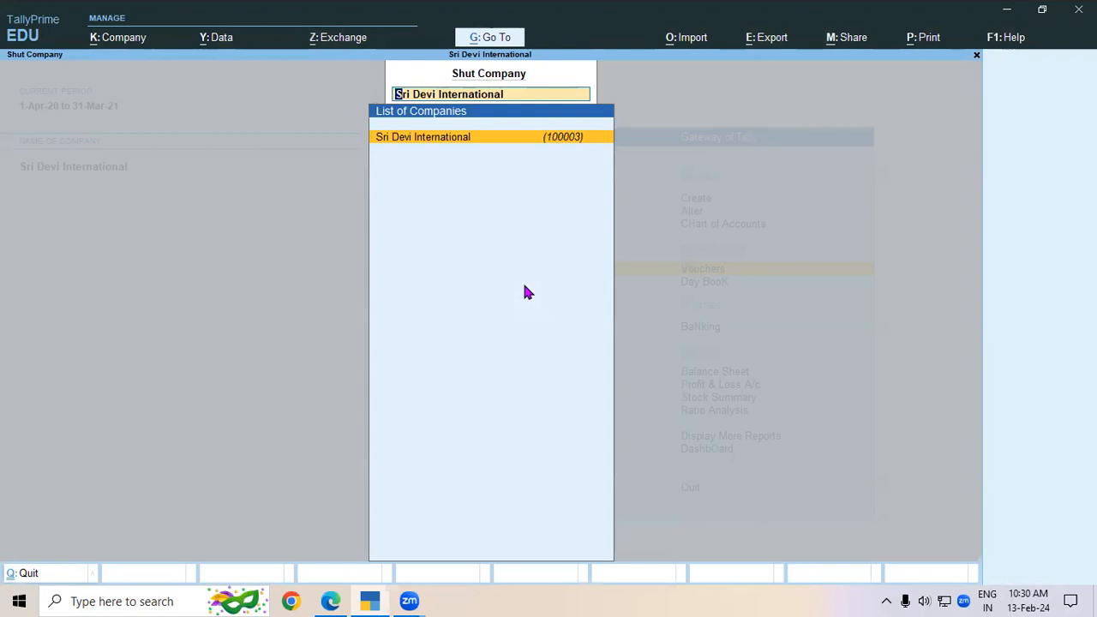
pyautogui.press('Return')
# Open the company Sri Devi International 10.1 from the available companies.
pyautogui.press('Down')
pyautogui.press('Down')
pyautogui.press('Down')
pyautogui.press('Down')
pyautogui.press('Down')
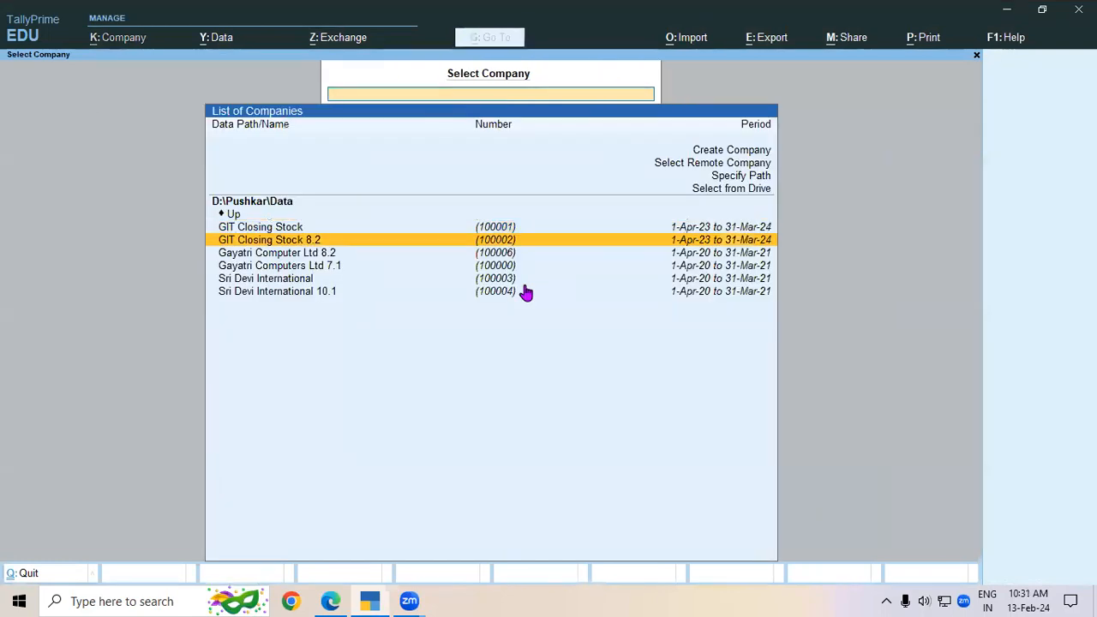
pyautogui.press('Return')
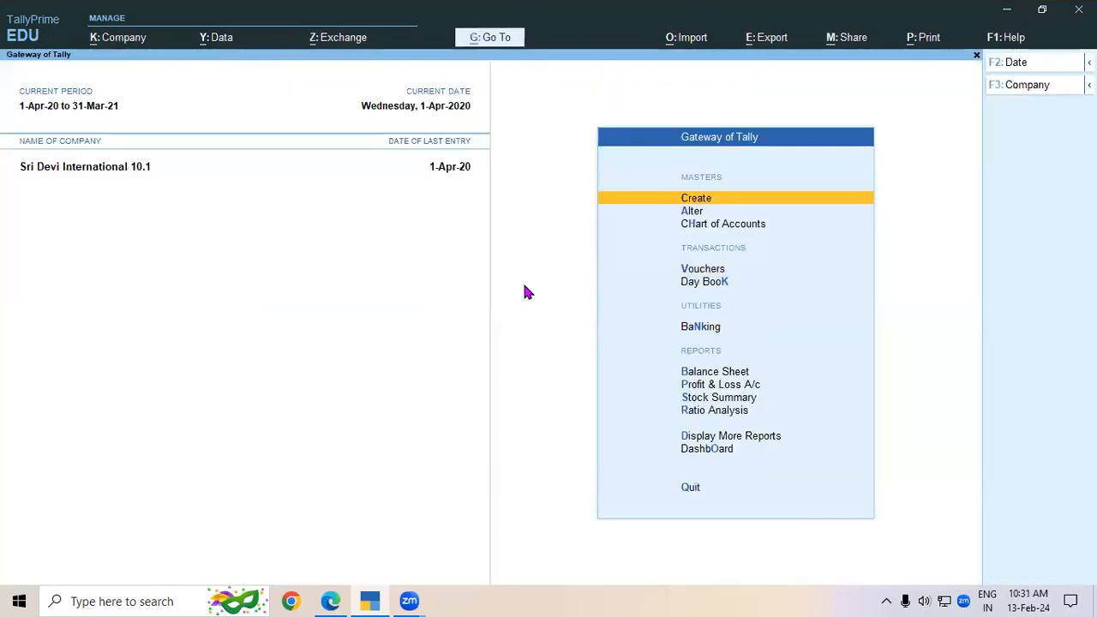
# Start a new voucher for the company and change its type to Sales.
pyautogui.press('Down')
pyautogui.press('Down')
pyautogui.press('Down')
pyautogui.press('Return')
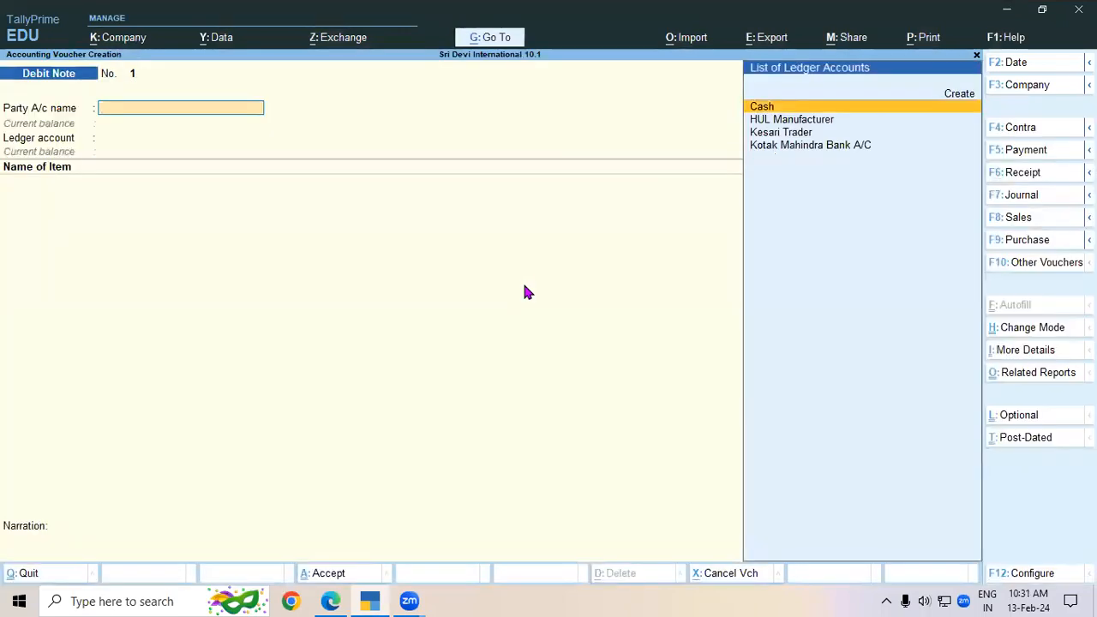
pyautogui.press('F8')
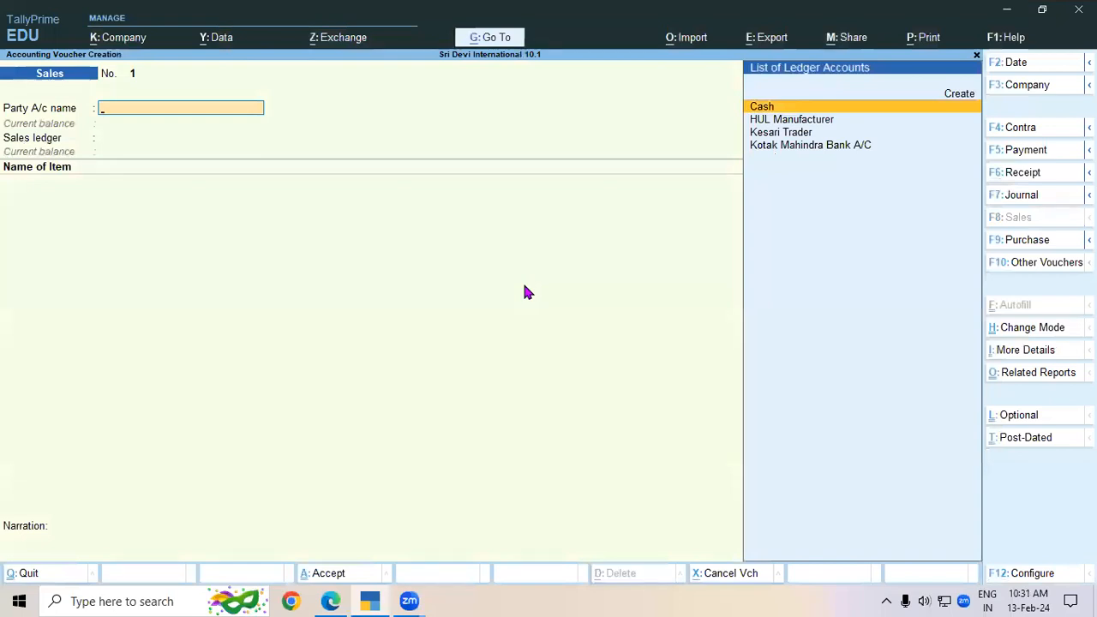
# Switch to the PDF lesson, underline Super Mart Retailer in the sales illustration, and return to TallyPrime.
pyautogui.hotkey('alt', 'Tab')
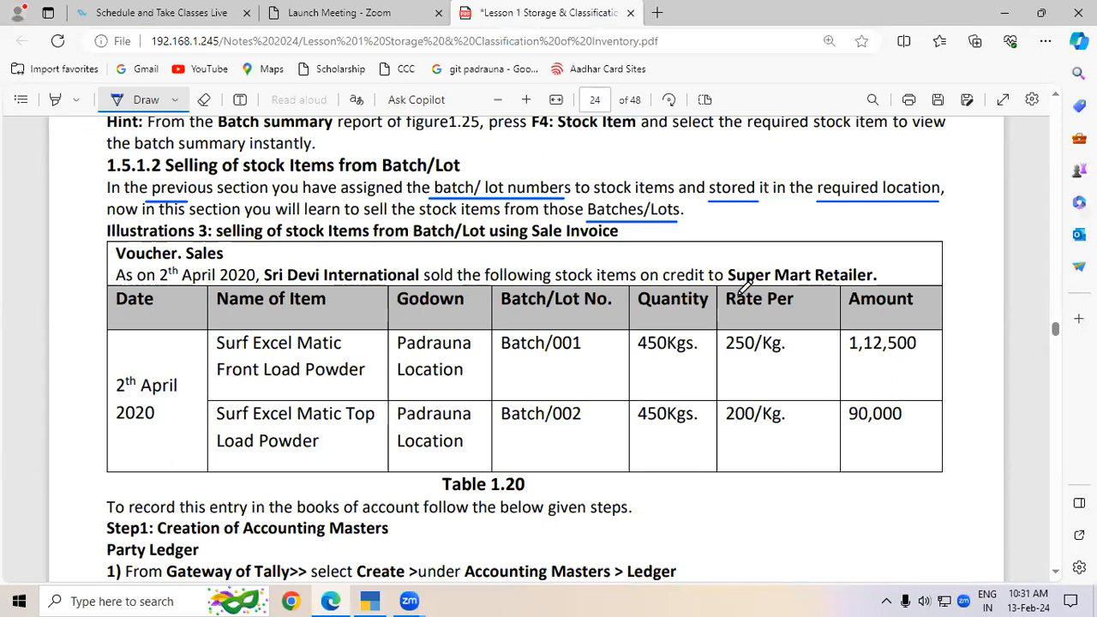
pyautogui.moveTo(728, 280); pyautogui.dragTo(876, 290)
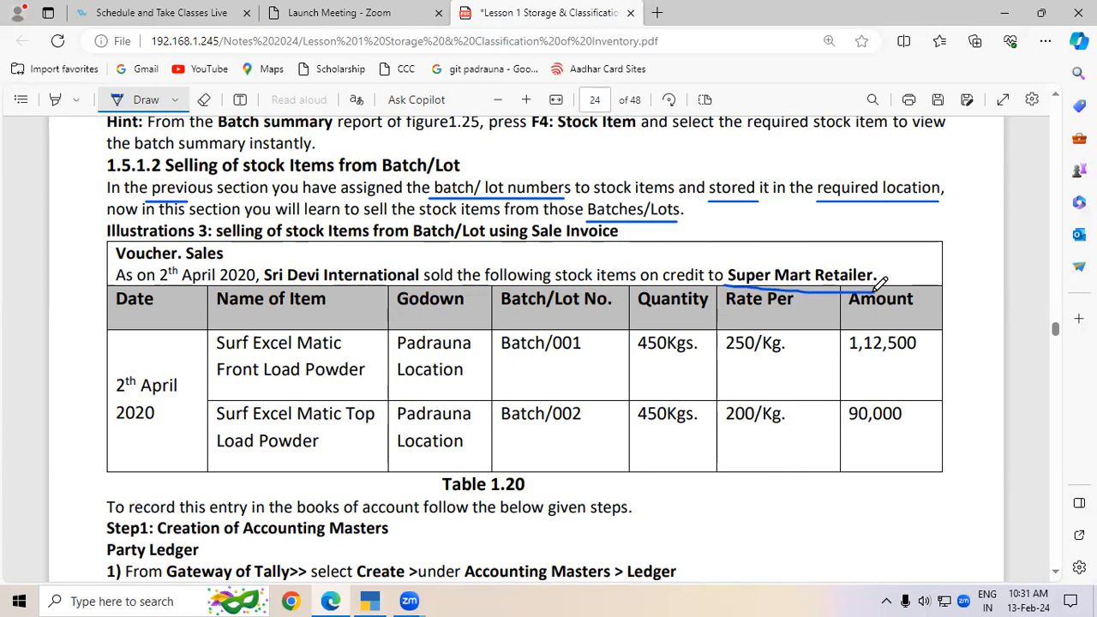
pyautogui.hotkey('alt', 'Tab')
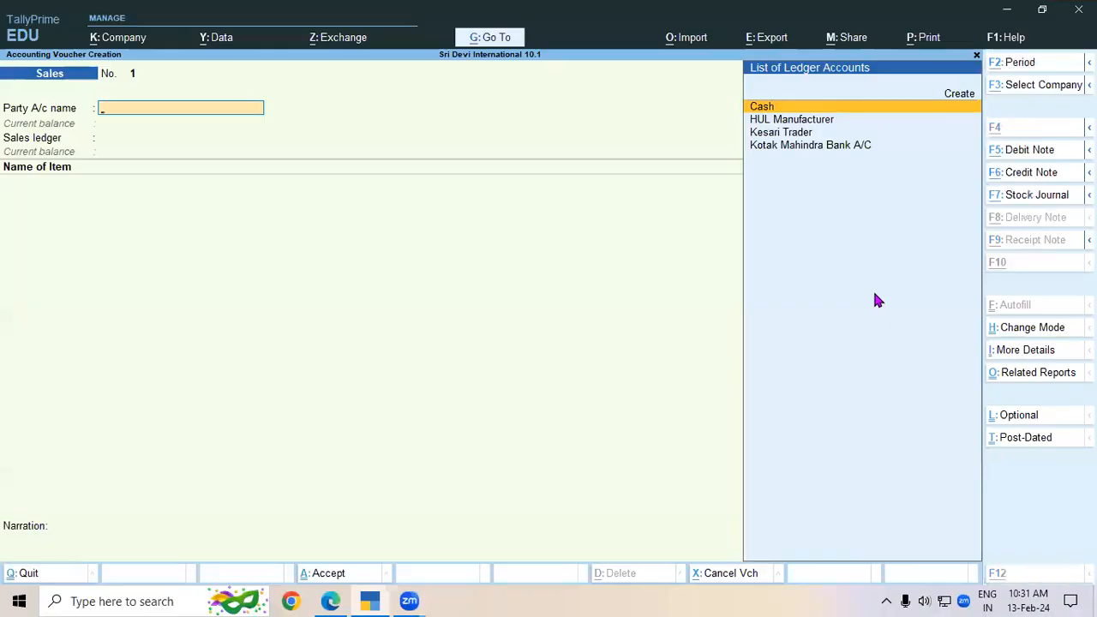
# Create a new ledger from the party account field and name it Super Mart Retailer, copying the name from the PDF.
pyautogui.hotkey('alt', 'c')
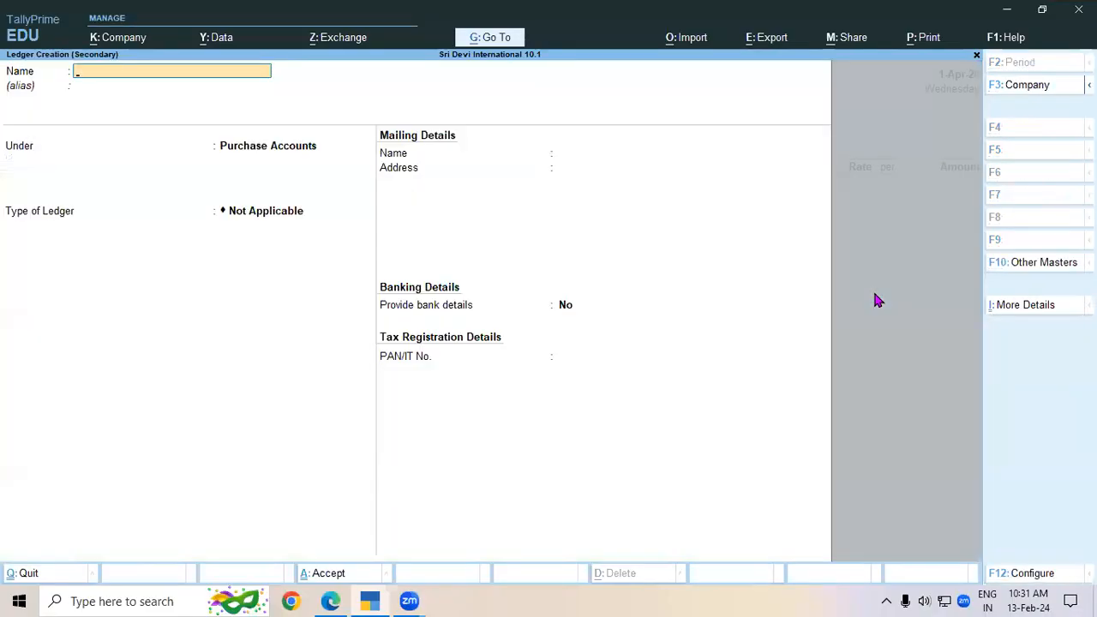
pyautogui.click(343, 598)
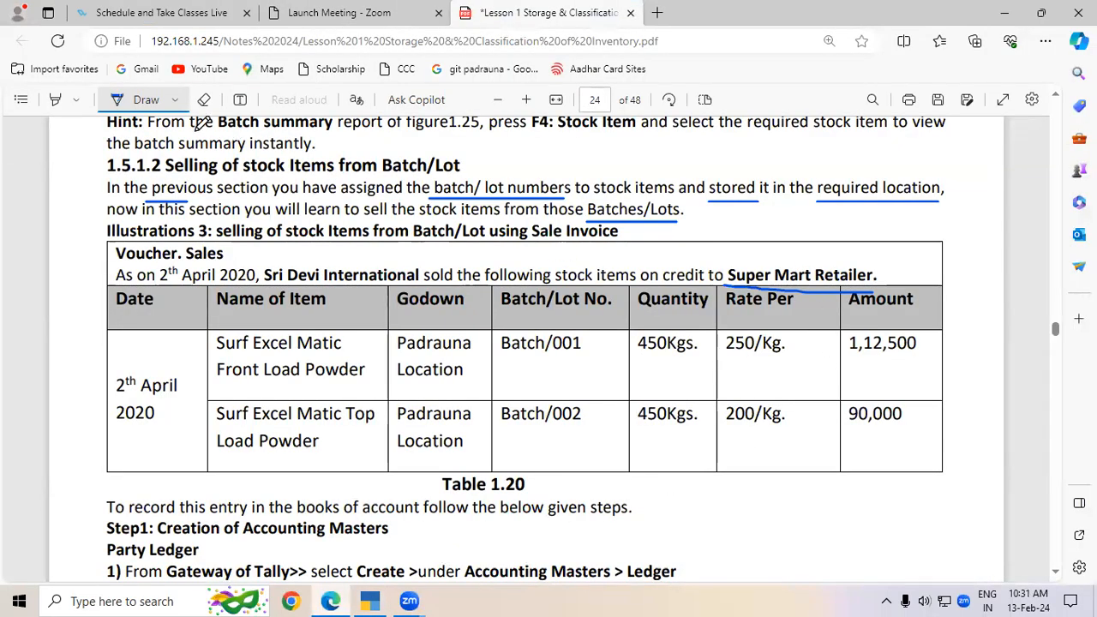
pyautogui.click(145, 99)
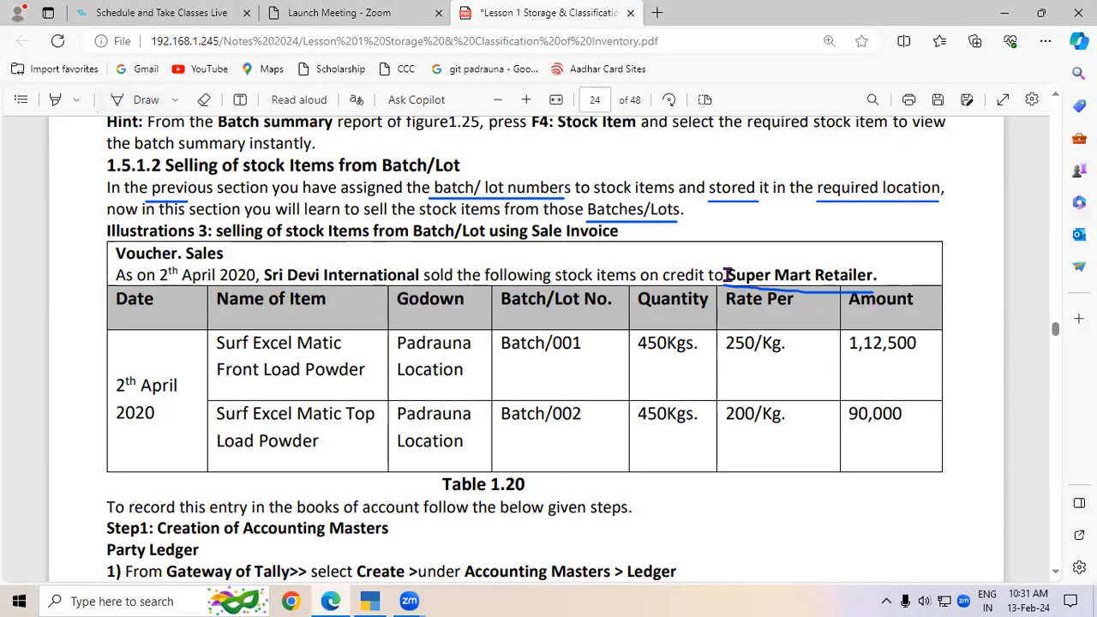
pyautogui.moveTo(728, 275); pyautogui.dragTo(874, 275)
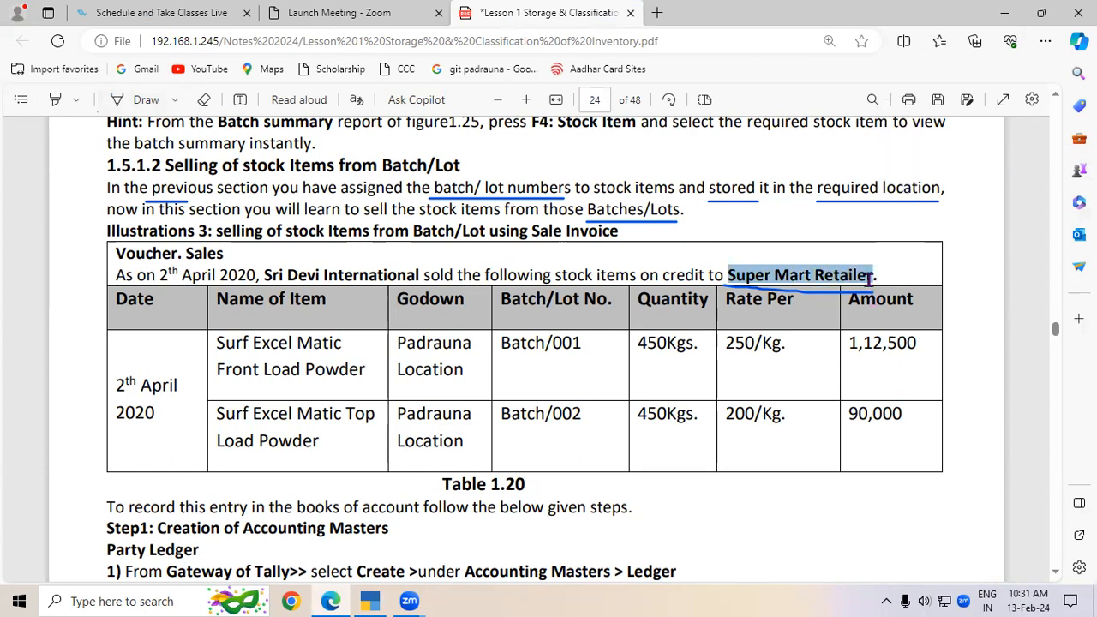
pyautogui.click(370, 601)
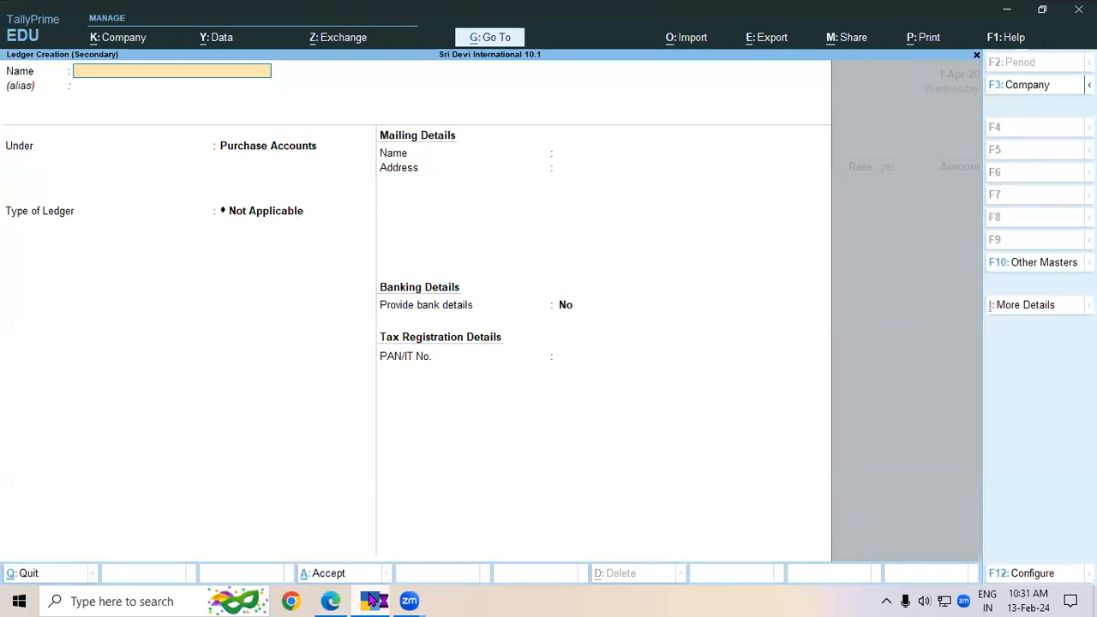
pyautogui.hotkey('ctrl', 'alt', 'v')
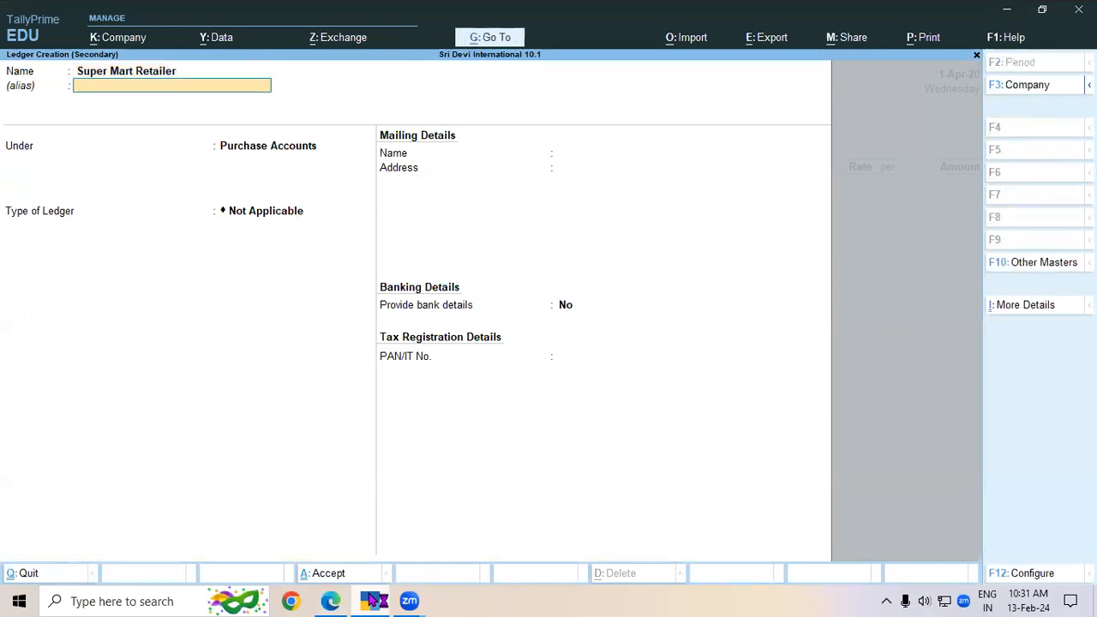
# Leave the alias blank and place the Super Mart Retailer ledger under the Sundry Debtors group.
pyautogui.press('Return')
pyautogui.write('Su')
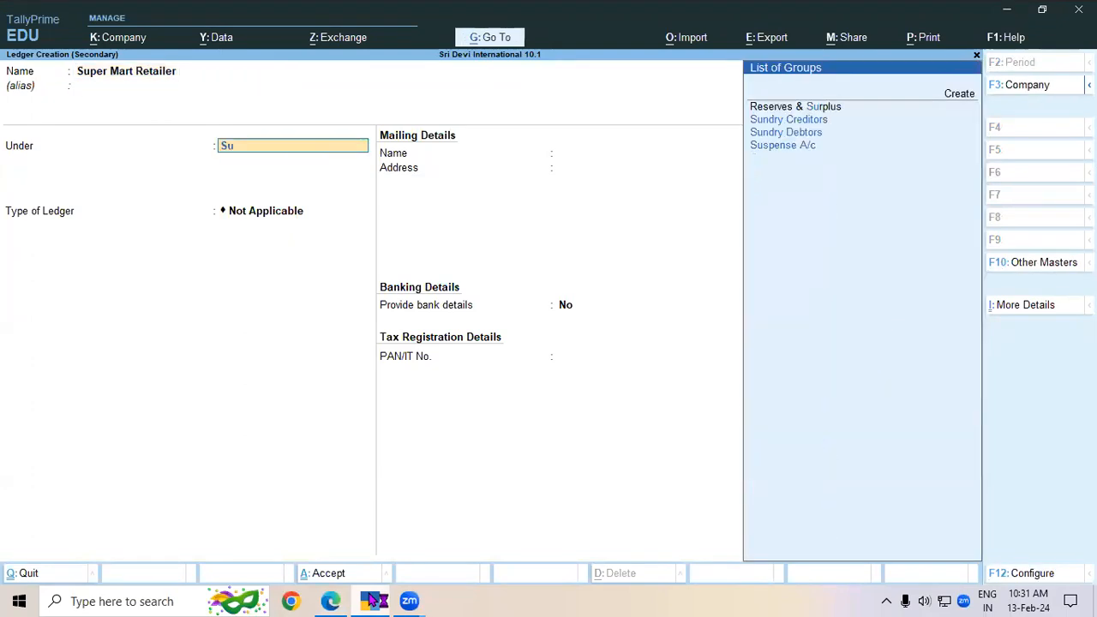
pyautogui.press('Down')
pyautogui.press('Down')
pyautogui.press('Return')
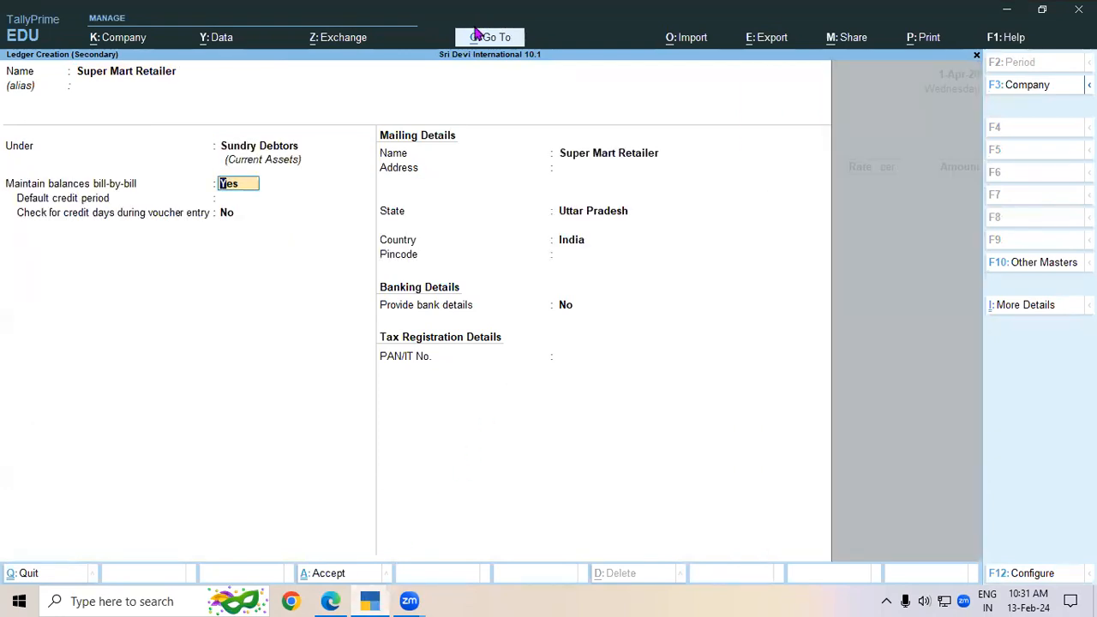
# Keep the Sundry Debtors group and the remaining default details, and save the Super Mart Retailer ledger.
pyautogui.click(477, 32)
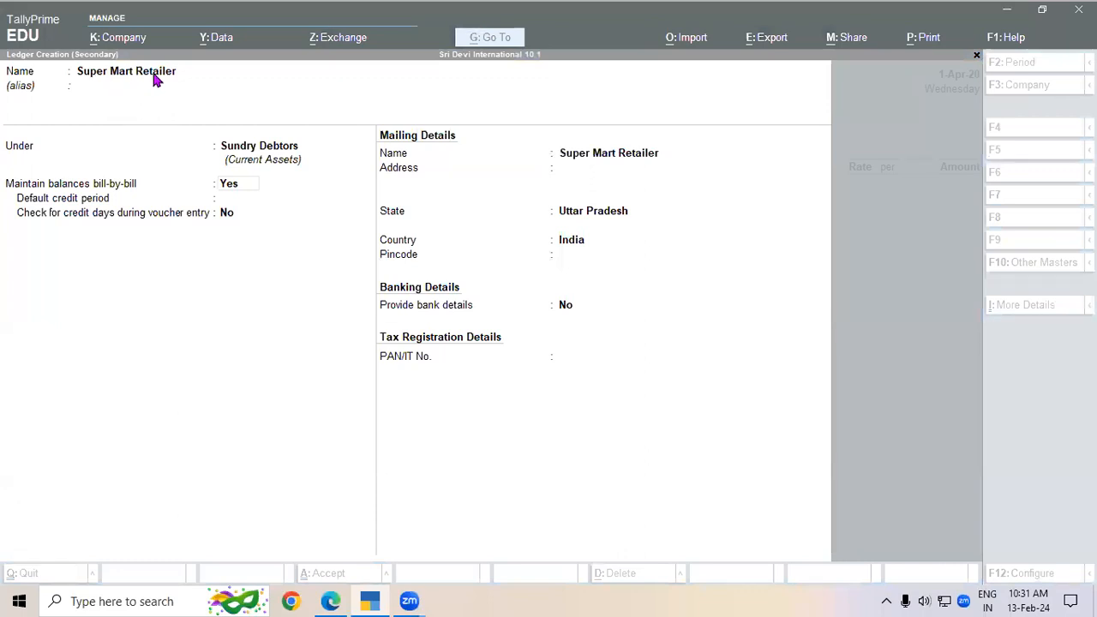
pyautogui.click(248, 147)
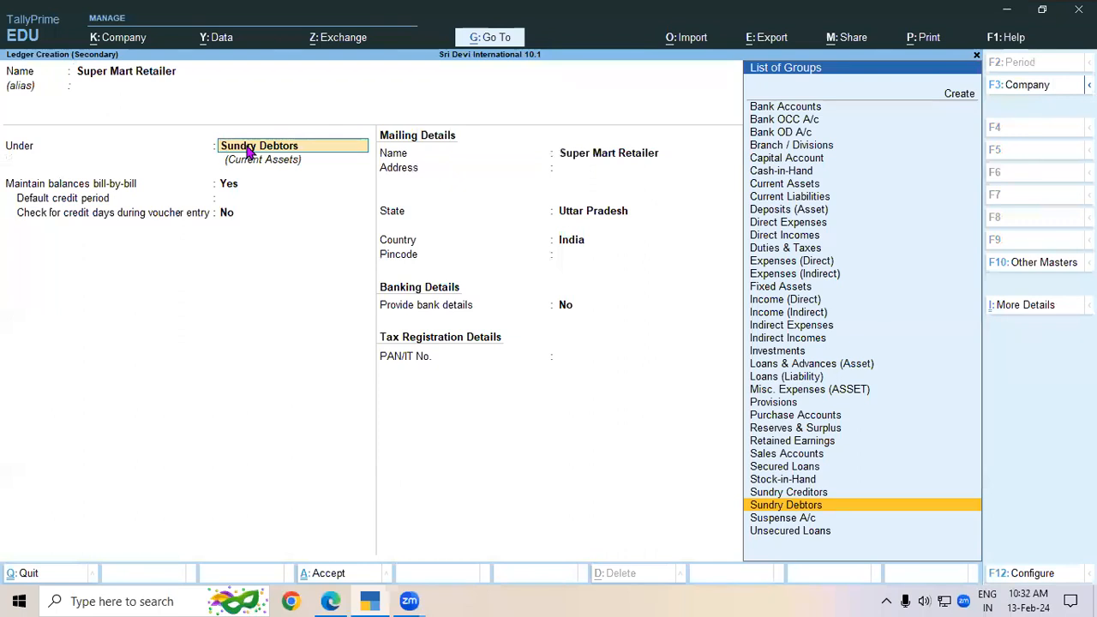
pyautogui.press('Return')
pyautogui.press('Return')
pyautogui.press('Return')
pyautogui.press('Return')
pyautogui.press('Return')
pyautogui.press('Return')
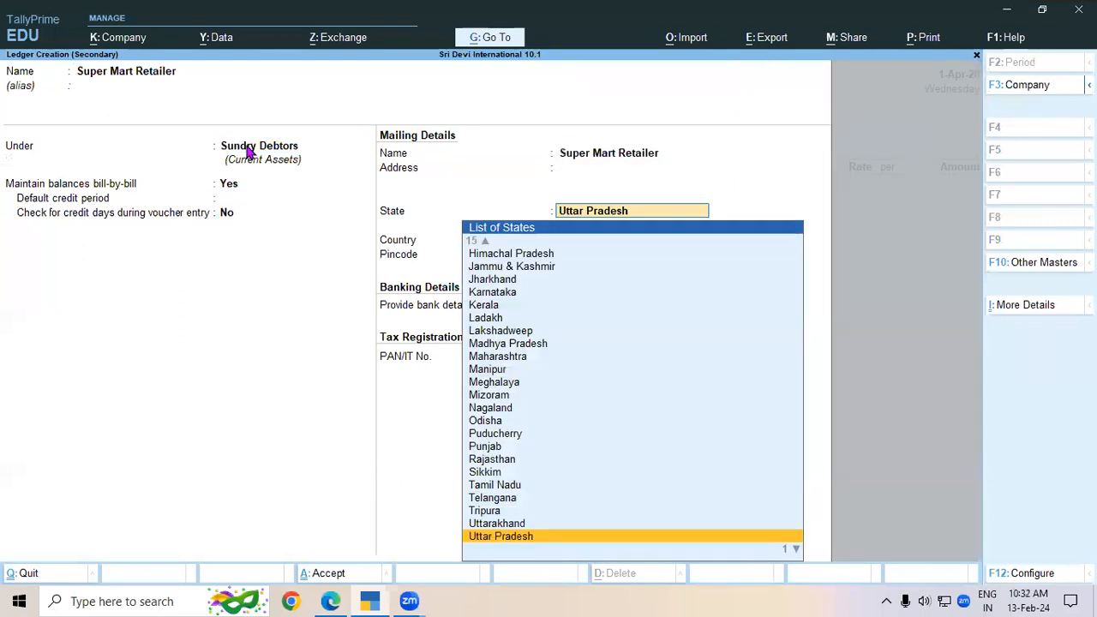
pyautogui.hotkey('ctrl', 'a')
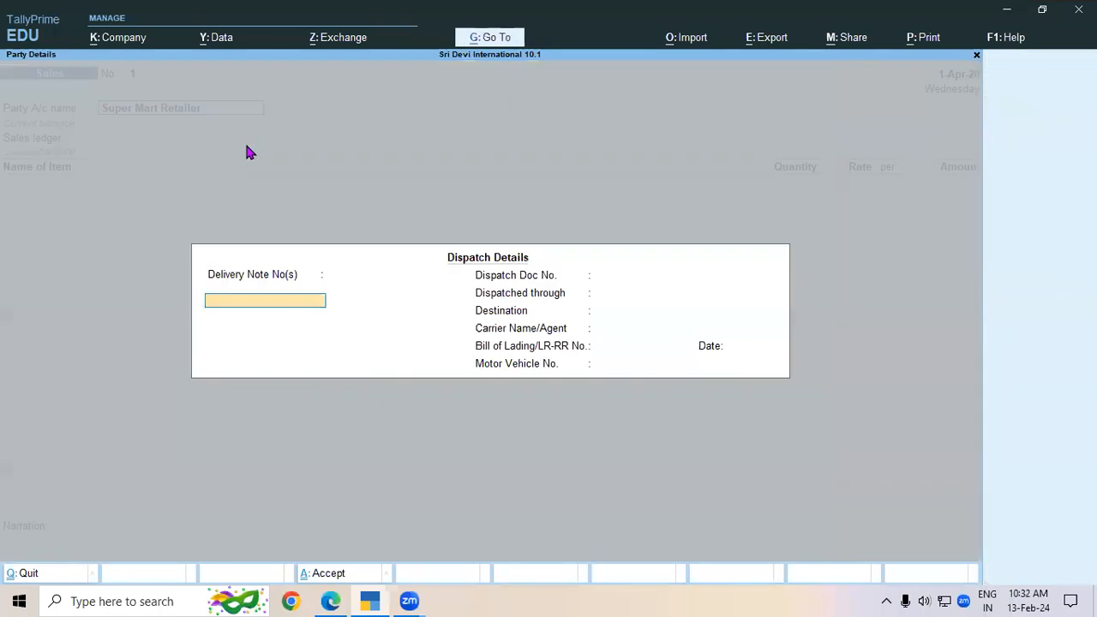
# Accept the blank dispatch details and the default party details for Super Mart Retailer.
pyautogui.hotkey('ctrl', 'a')
pyautogui.press('Return')
pyautogui.press('Return')
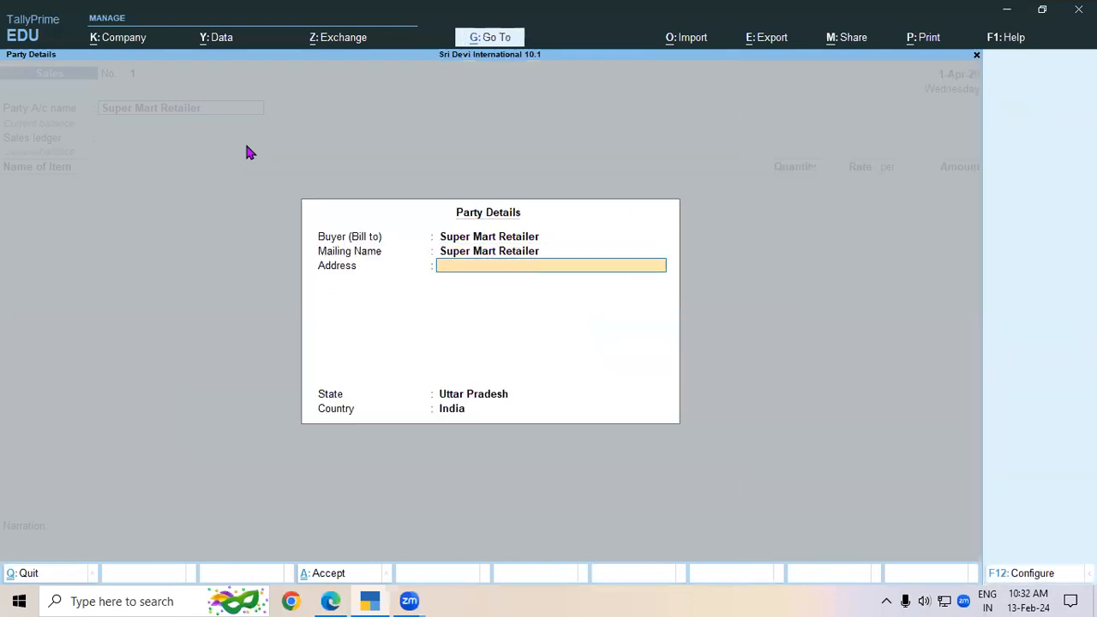
pyautogui.hotkey('ctrl', 'a')
# Create the sales ledger Sales A/c under Sales Accounts with ledger type Not Applicable, and save it.
pyautogui.hotkey('alt', 'c')
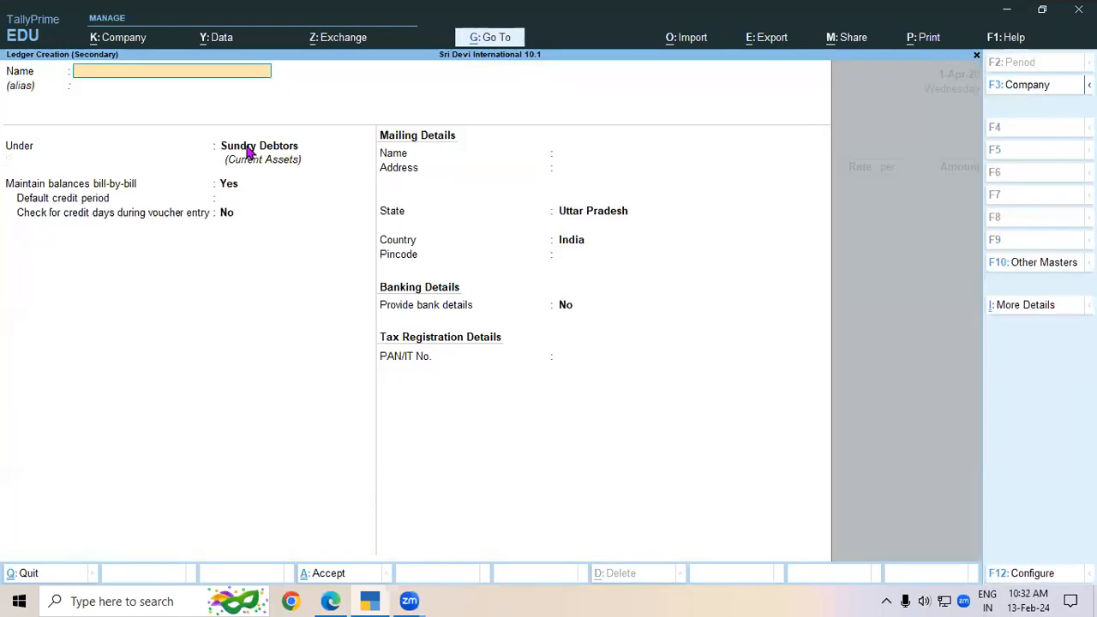
pyautogui.write('Sales A/c')
pyautogui.press('Return')
pyautogui.press('Return')
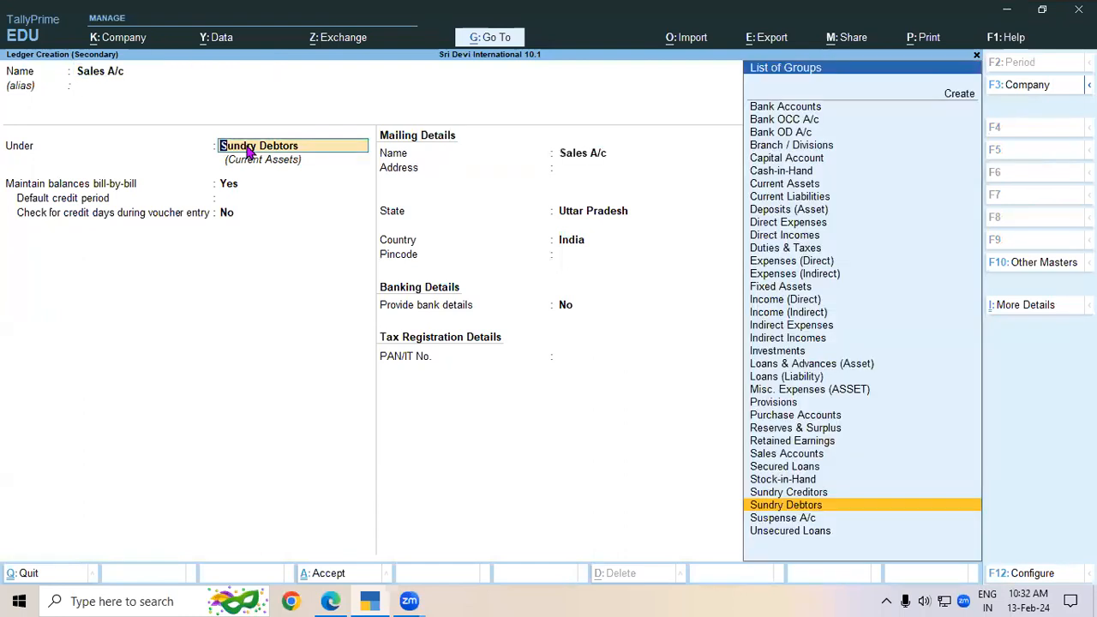
pyautogui.write('Sa')
pyautogui.press('Return')
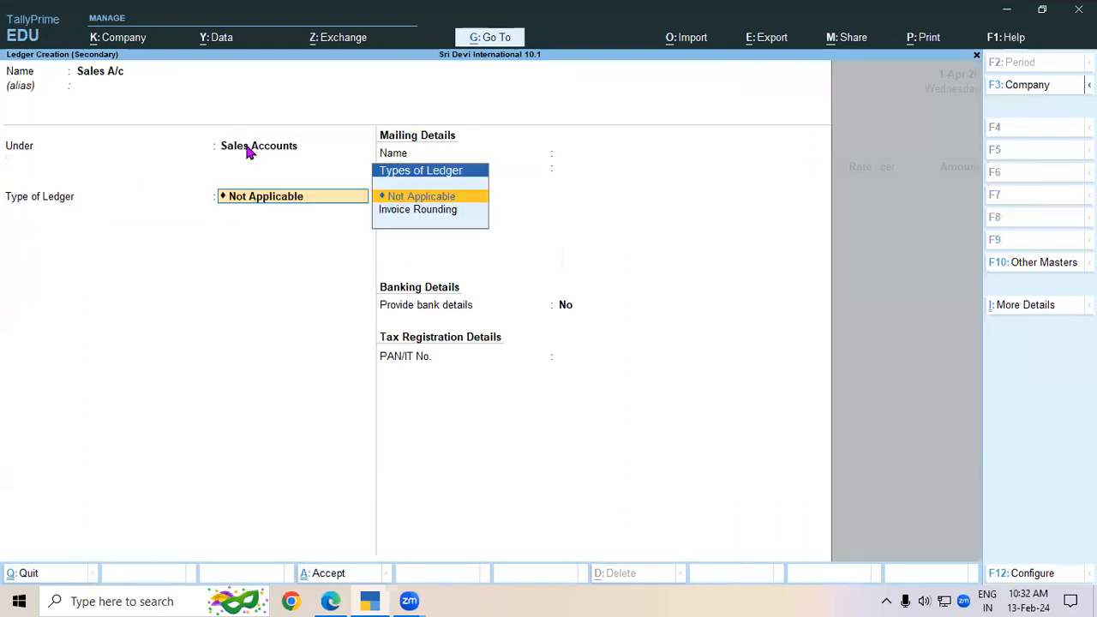
pyautogui.press('Return')
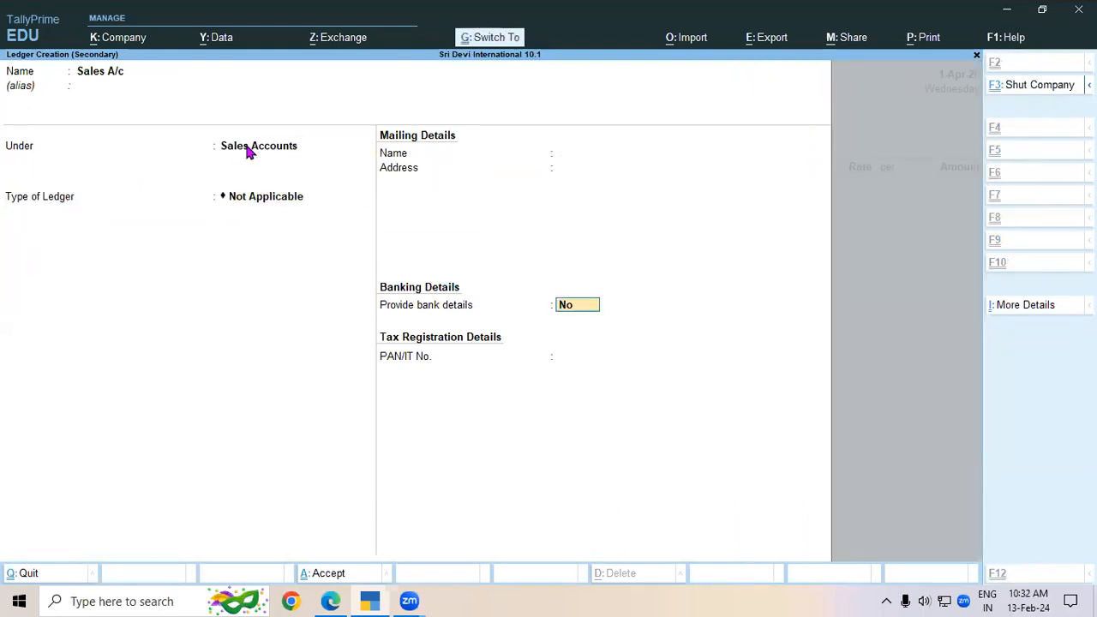
pyautogui.hotkey('ctrl', 'a')
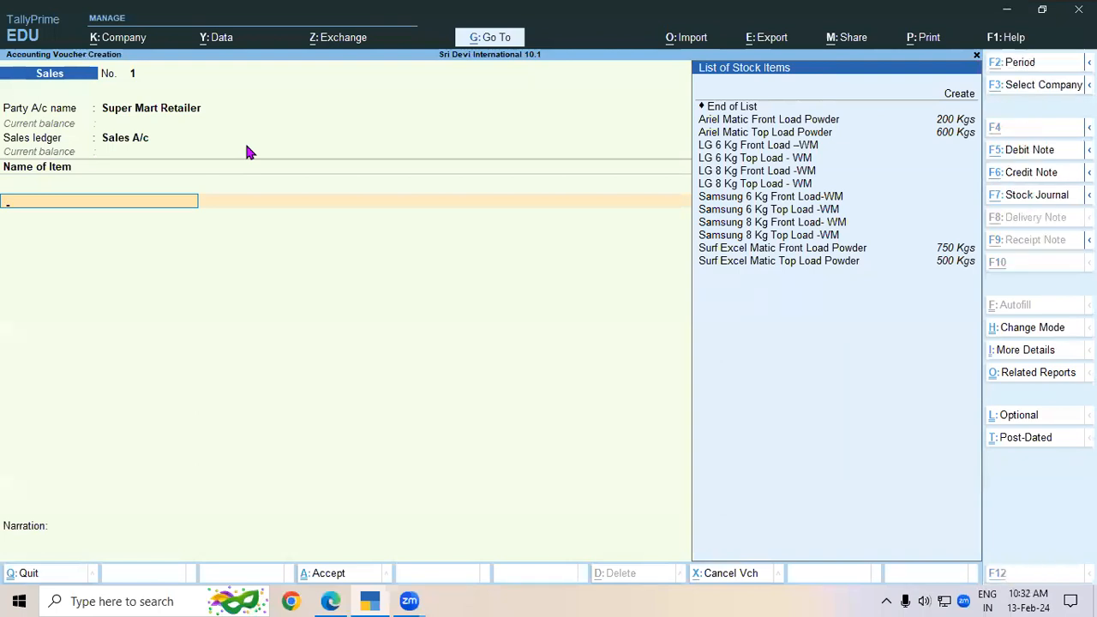
# Check the item table in the PDF and choose Surf Excel Matic Front Load Powder as the voucher's first stock item.
pyautogui.hotkey('alt', 'Tab')
pyautogui.hotkey('alt', 'Tab')
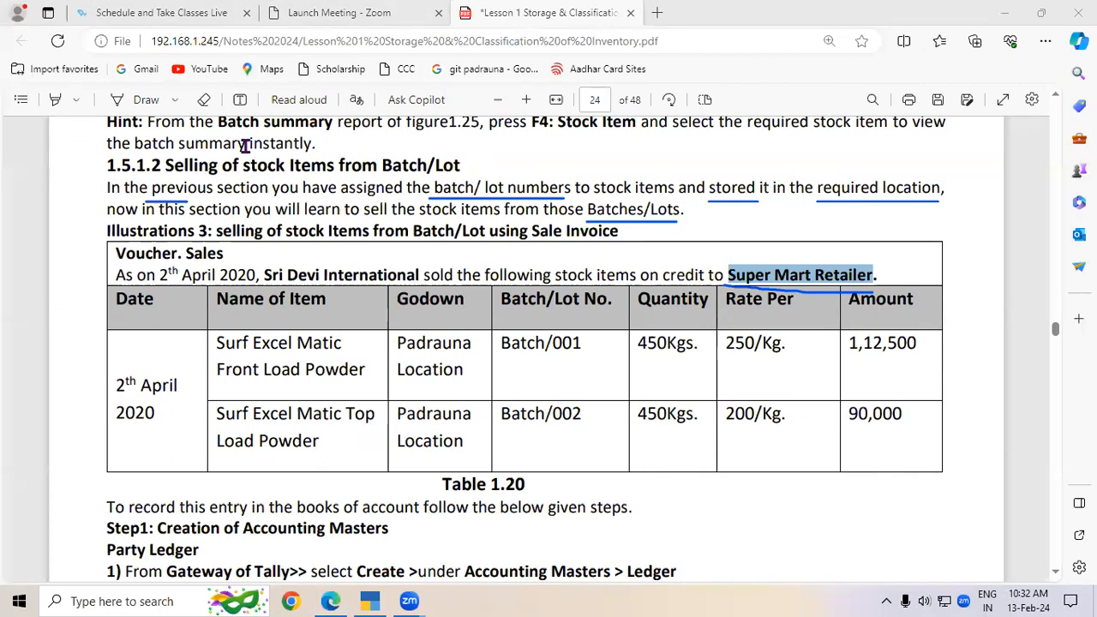
pyautogui.click(381, 602)
pyautogui.press('Down')
pyautogui.press('Down')
pyautogui.press('Down')
pyautogui.press('Down')
pyautogui.press('Down')
pyautogui.press('Down')
pyautogui.press('Down')
pyautogui.press('Down')
pyautogui.press('Down')
pyautogui.press('Down')
pyautogui.press('Down')
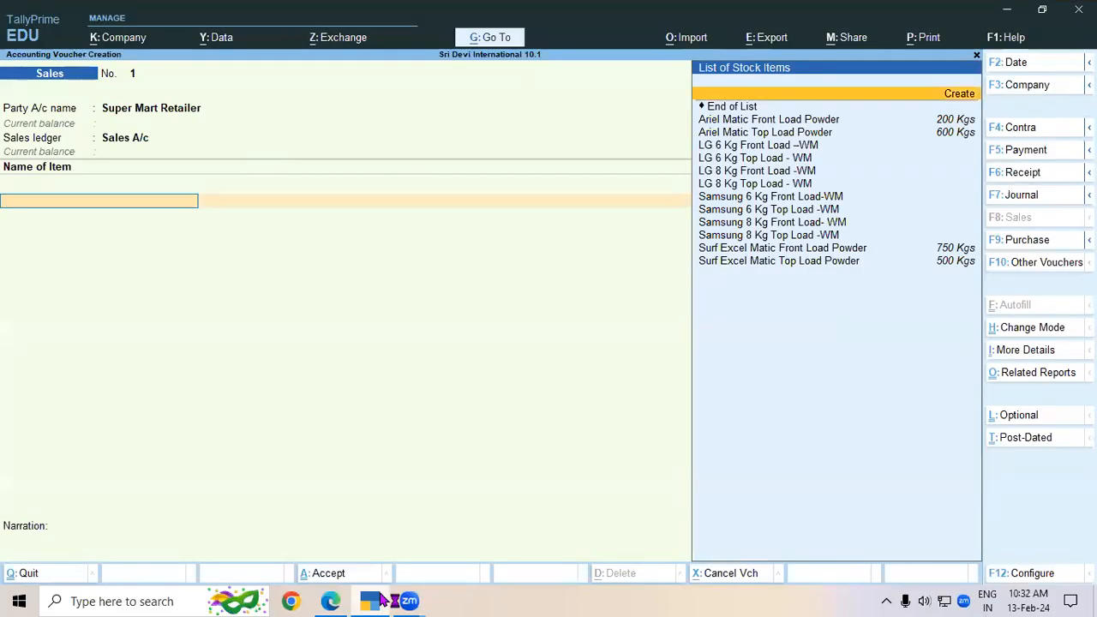
pyautogui.press('Down')
pyautogui.press('Return')
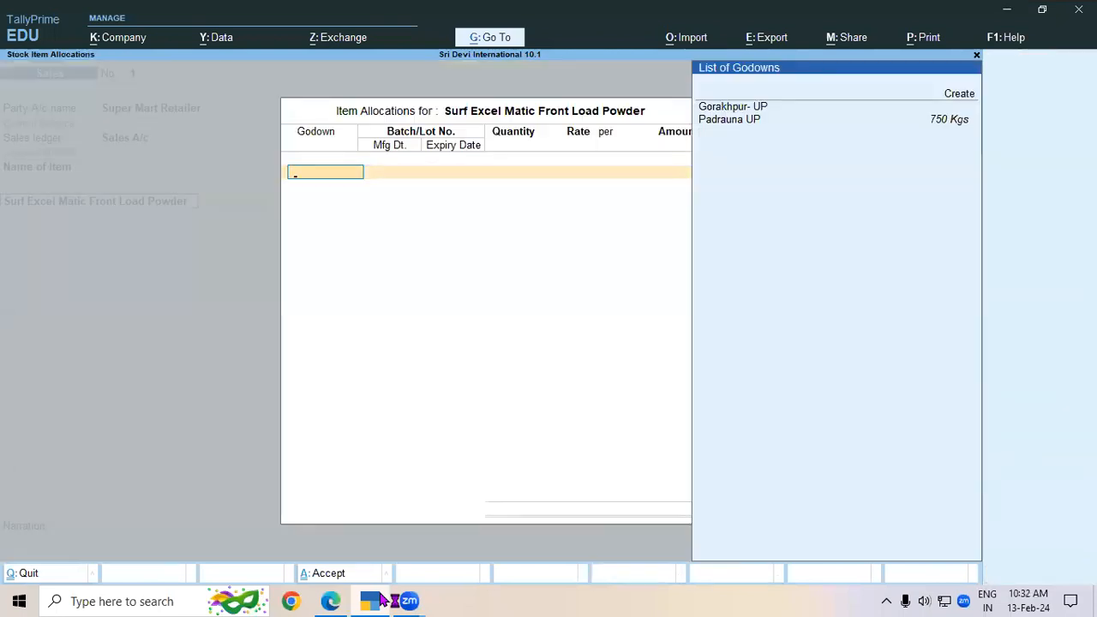
# Allocate Surf Excel Matic Front Load Powder from the Padrauna UP godown and Batch/001, checking the batch against the PDF table.
pyautogui.press('Down')
pyautogui.press('Down')
pyautogui.press('Return')
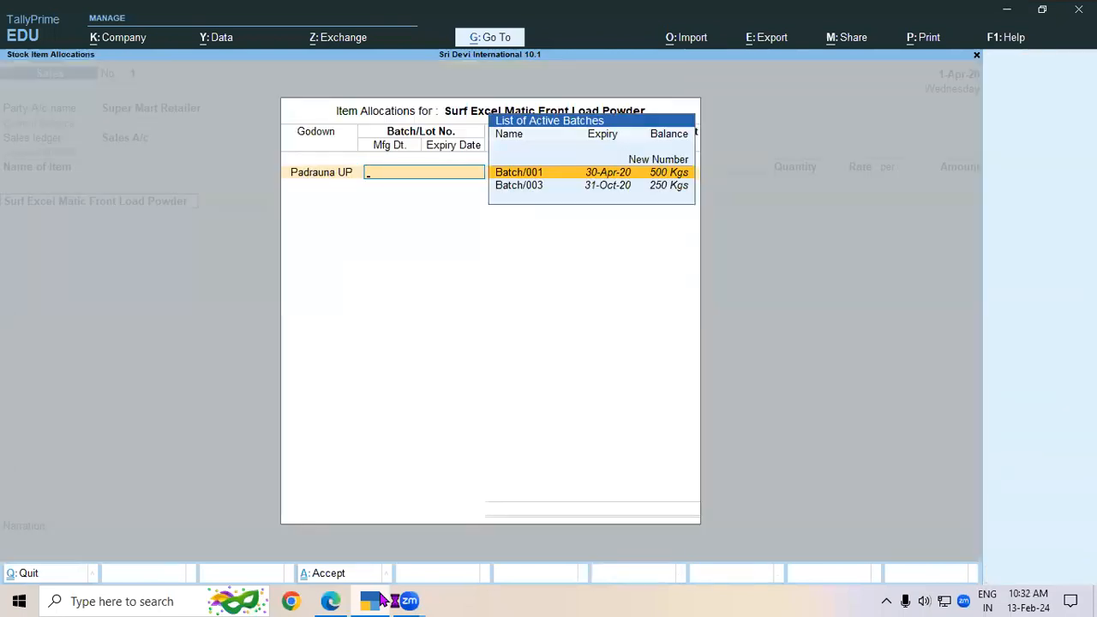
pyautogui.hotkey('alt', 'Tab')
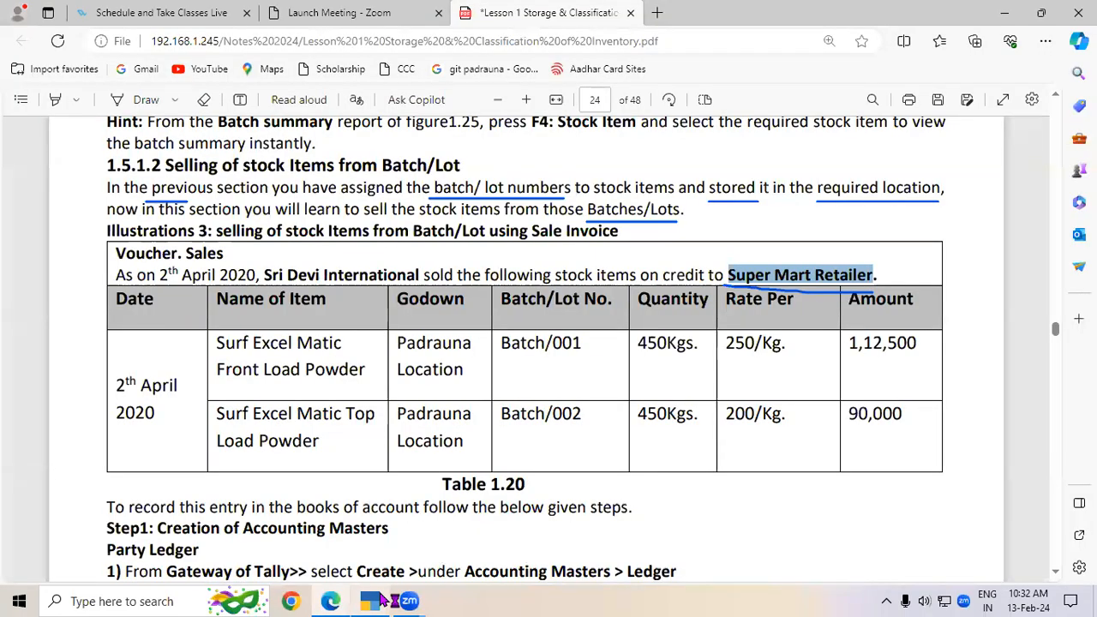
pyautogui.hotkey('alt', 'Tab')
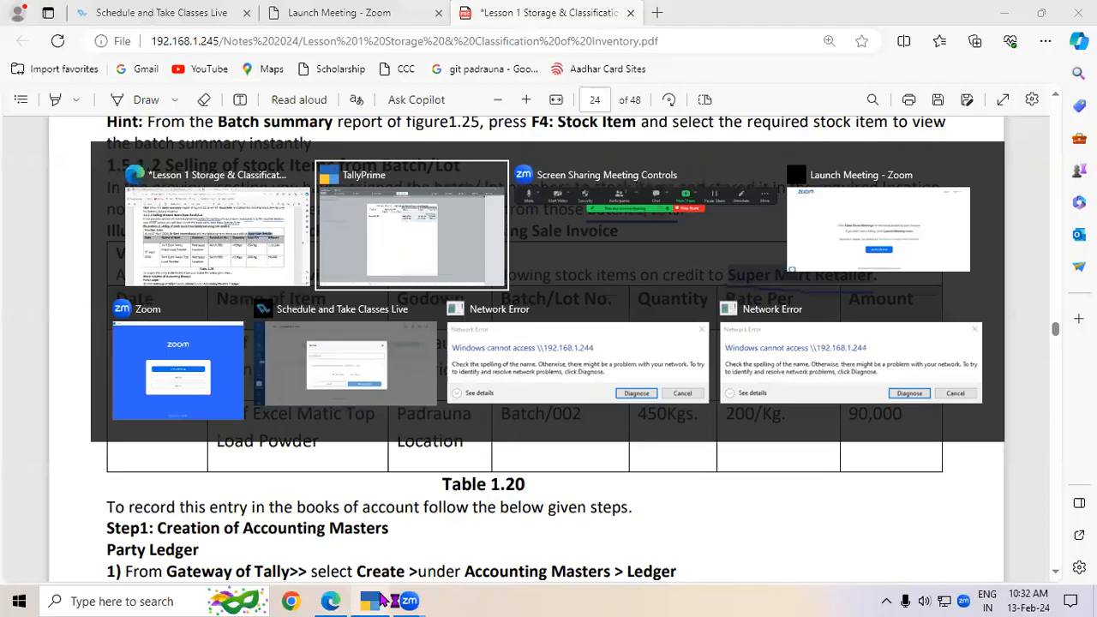
pyautogui.press('Return')
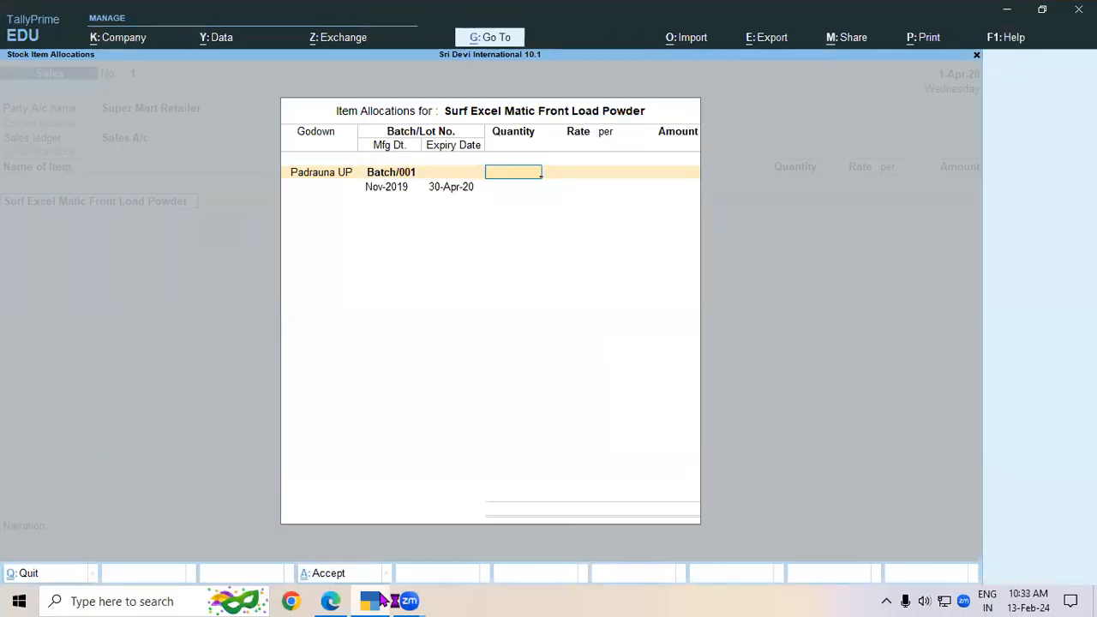
# Check the PDF table and enter 450 Kgs at a rate of 250 per Kgs for Batch/001, accepting the calculated amount.
pyautogui.hotkey('alt', 'Tab')
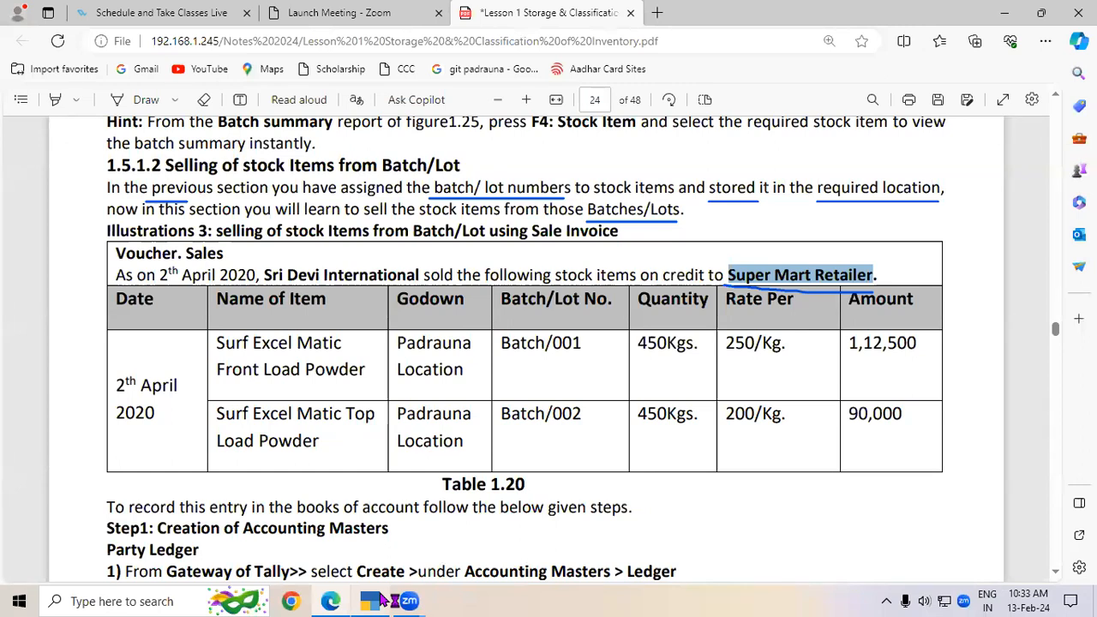
pyautogui.hotkey('alt', 'Tab')
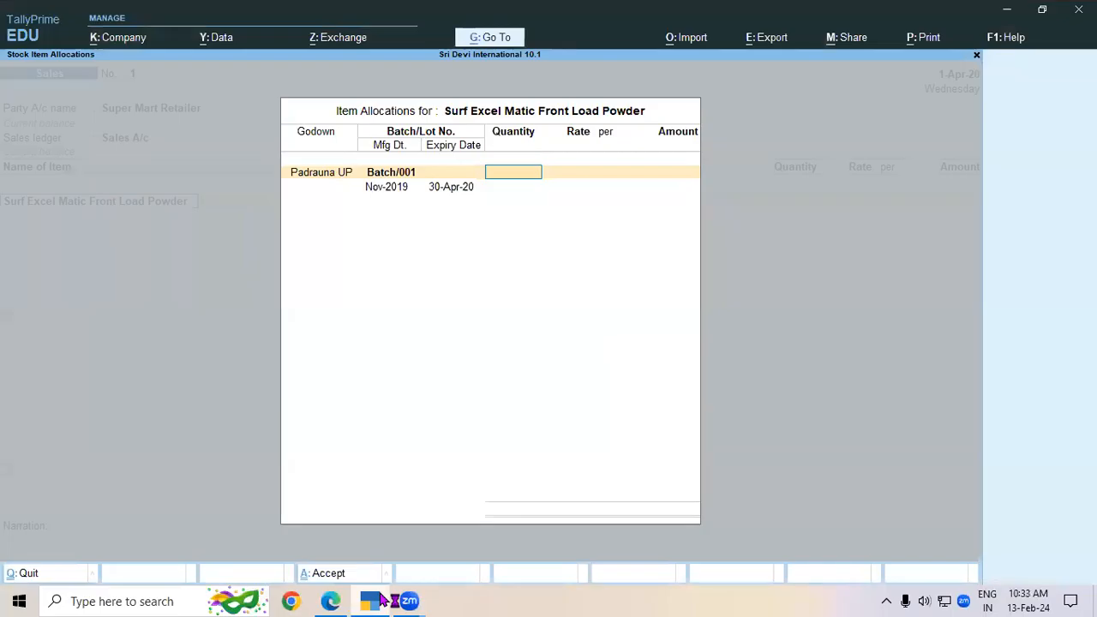
pyautogui.write('450')
pyautogui.press('Return')
pyautogui.write('250')
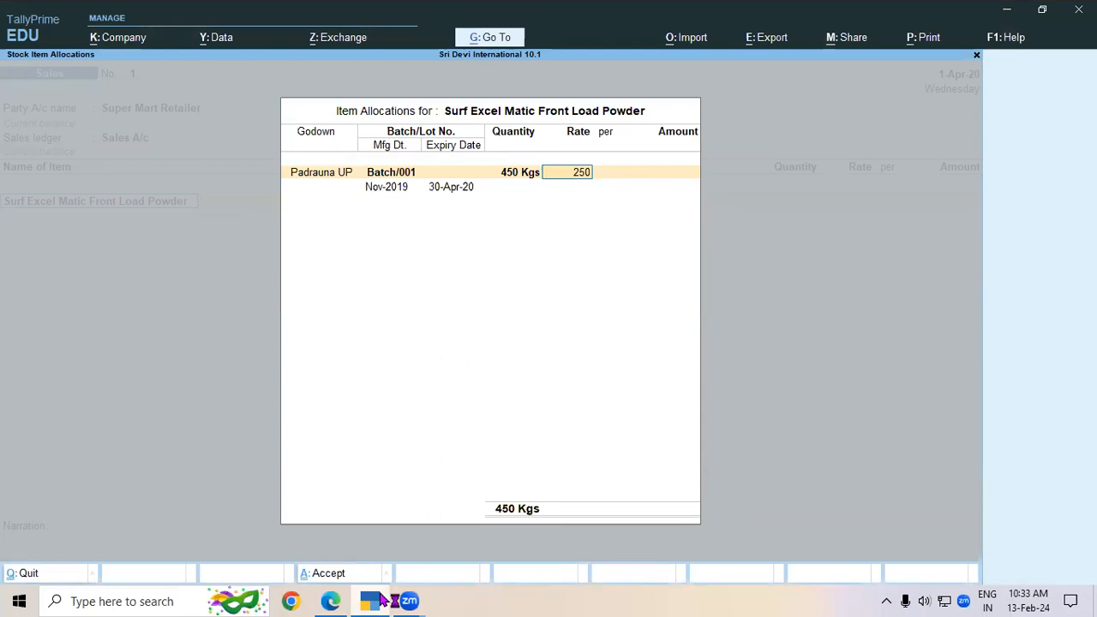
pyautogui.press('Return')
pyautogui.press('Return')
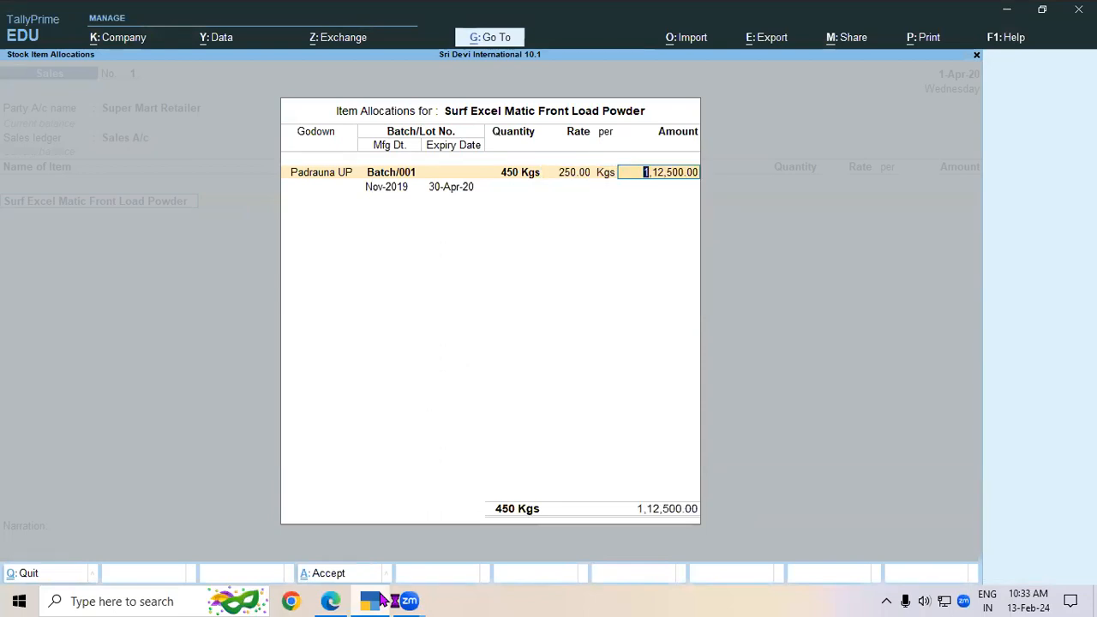
pyautogui.press('Return')
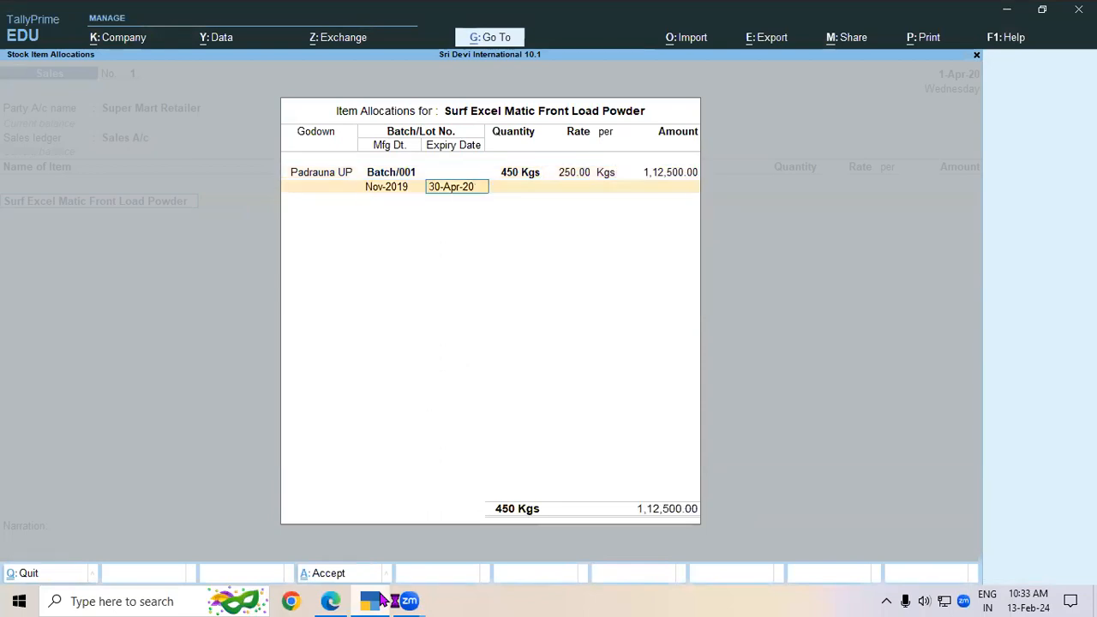
# Set Batch/001's expiry date to apr-20 and finish the Front Load Powder allocation.
pyautogui.write('apr-20')
pyautogui.press('Return')
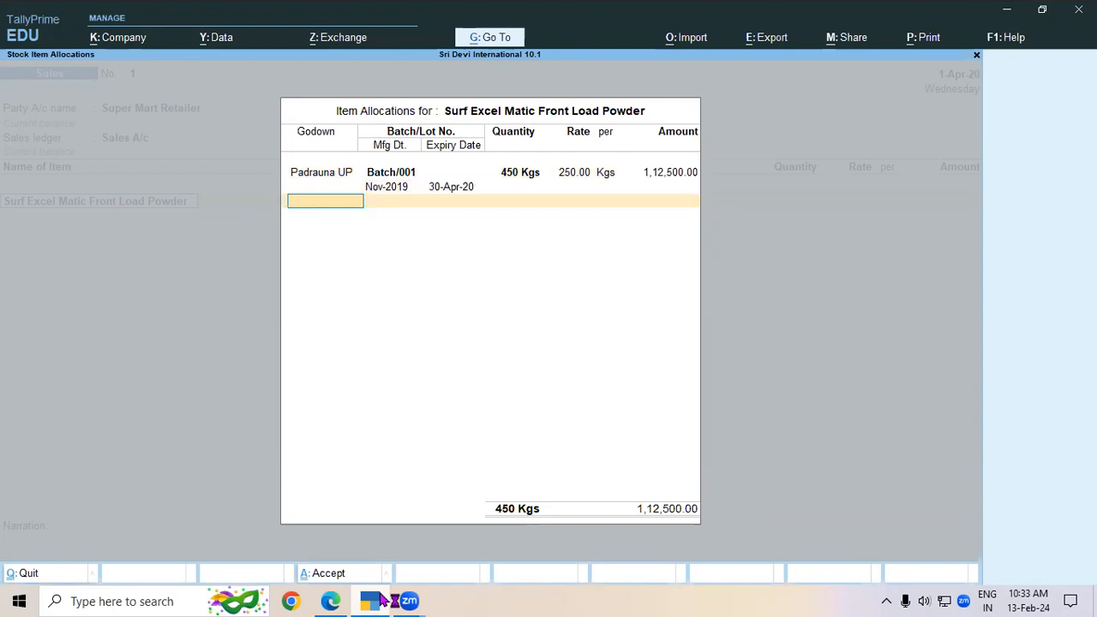
pyautogui.press('Return')
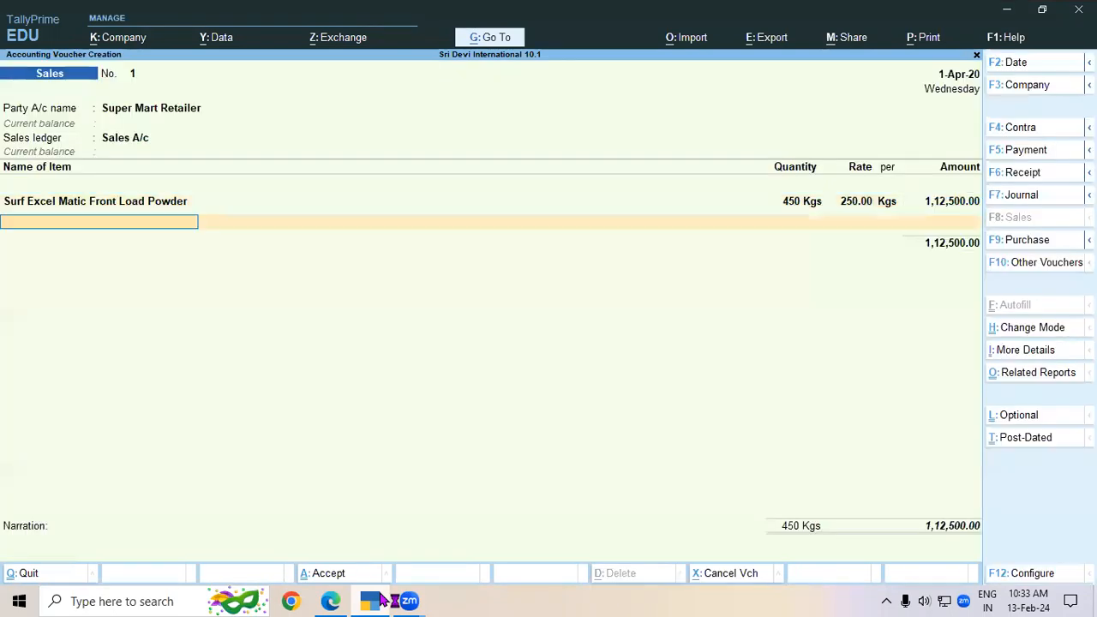
# Add Surf Excel Matic Top Load Powder as the second item, as listed in the PDF, from godown Padrauna UP and Batch/002.
pyautogui.hotkey('alt', 'Tab')
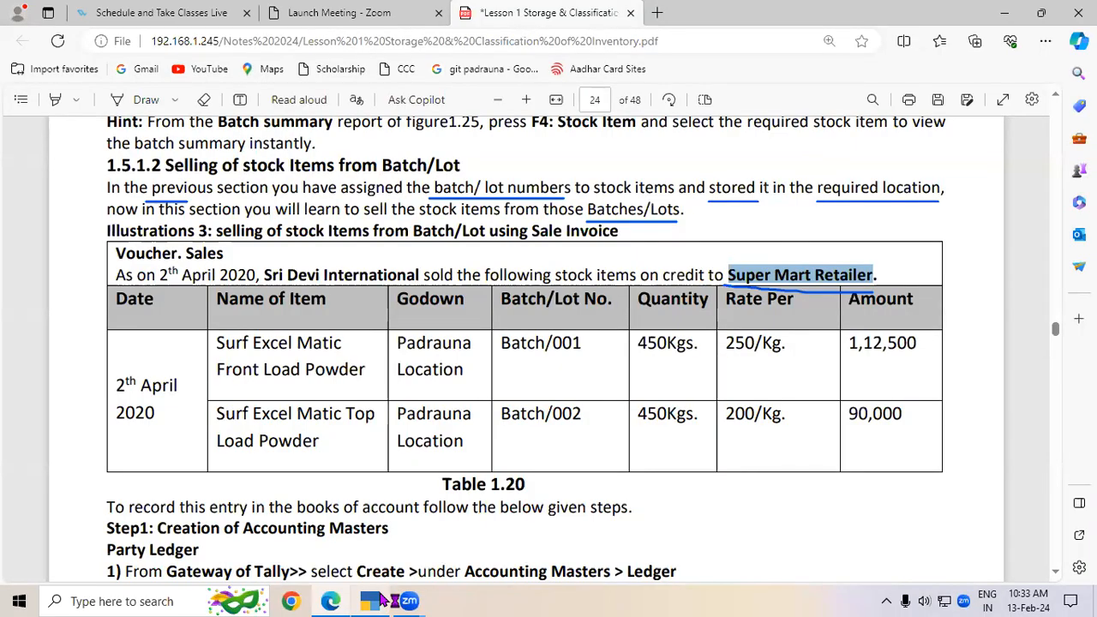
pyautogui.click(384, 601)
pyautogui.write('Su')
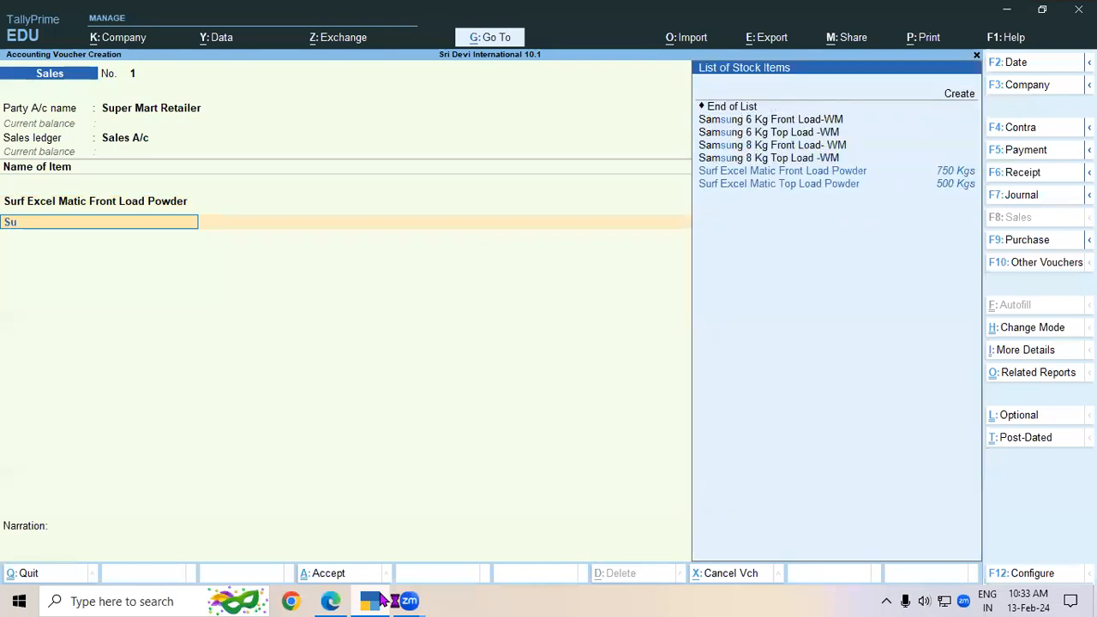
pyautogui.press('Down')
pyautogui.press('Return')
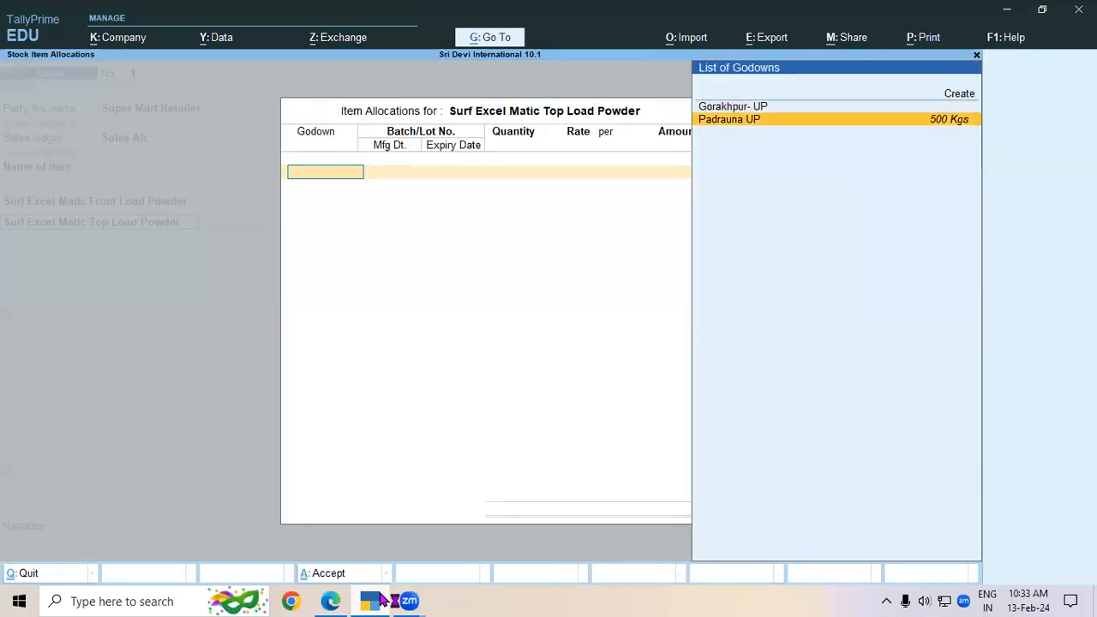
pyautogui.press('Down')
pyautogui.press('Return')
pyautogui.press('Return')
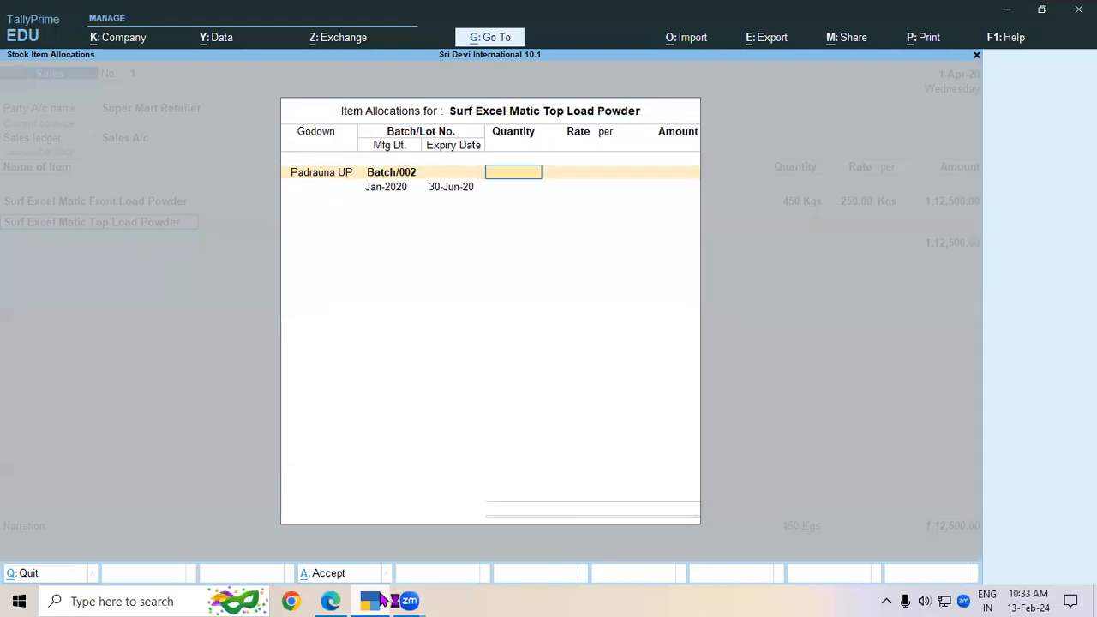
# Check the PDF table and enter 450 Kgs at a rate of 200 per Kgs for Batch/002, accepting the calculated amount.
pyautogui.click(381, 599)
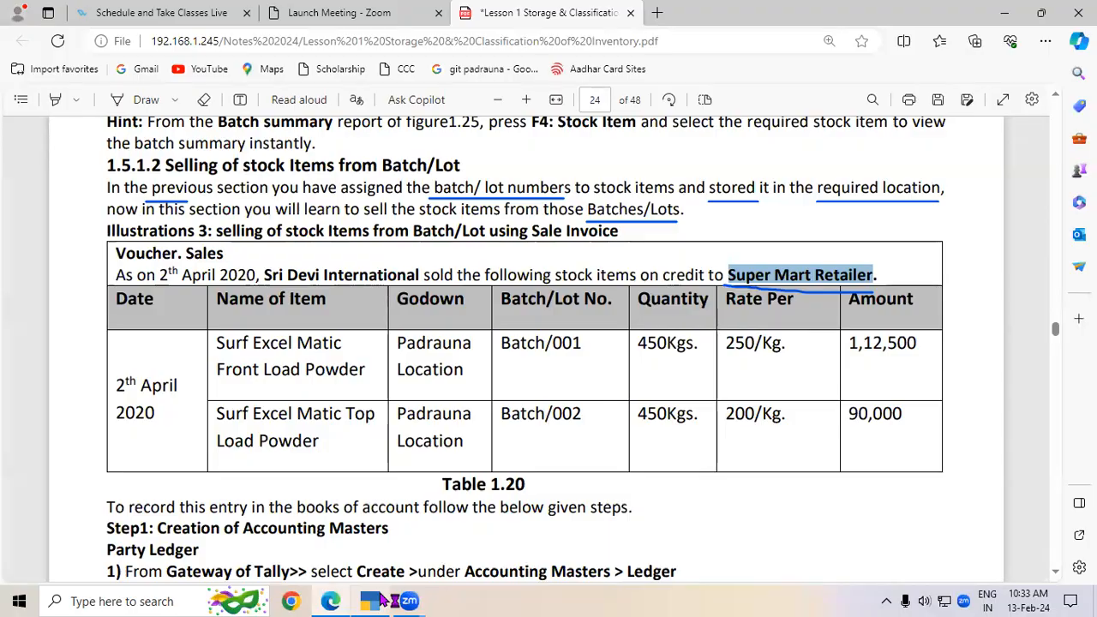
pyautogui.click(381, 599)
pyautogui.write('450')
pyautogui.press('Return')
pyautogui.write('200')
pyautogui.press('Return')
pyautogui.press('Return')
pyautogui.press('Return')
pyautogui.press('Return')
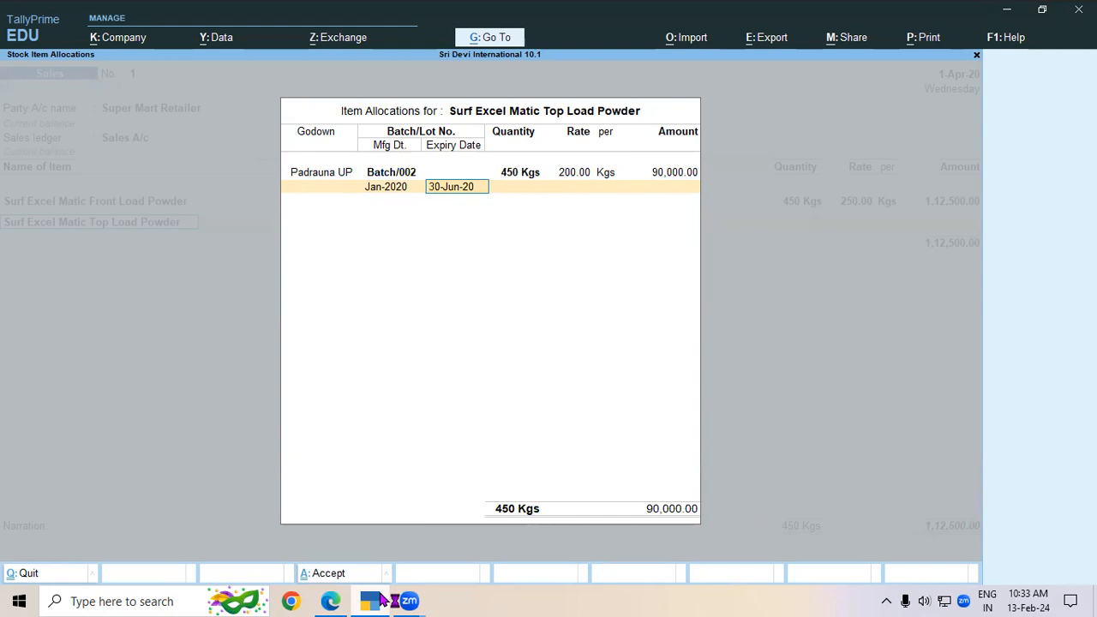
# Replace Batch/002's expiry date with june-20.
pyautogui.press('BackSpace')
pyautogui.press('BackSpace')
pyautogui.press('BackSpace')
pyautogui.press('BackSpace')
pyautogui.press('BackSpace')
pyautogui.press('BackSpace')
pyautogui.press('BackSpace')
pyautogui.press('BackSpace')
pyautogui.press('BackSpace')
pyautogui.write('june')
pyautogui.write('-20')
pyautogui.press('Return')
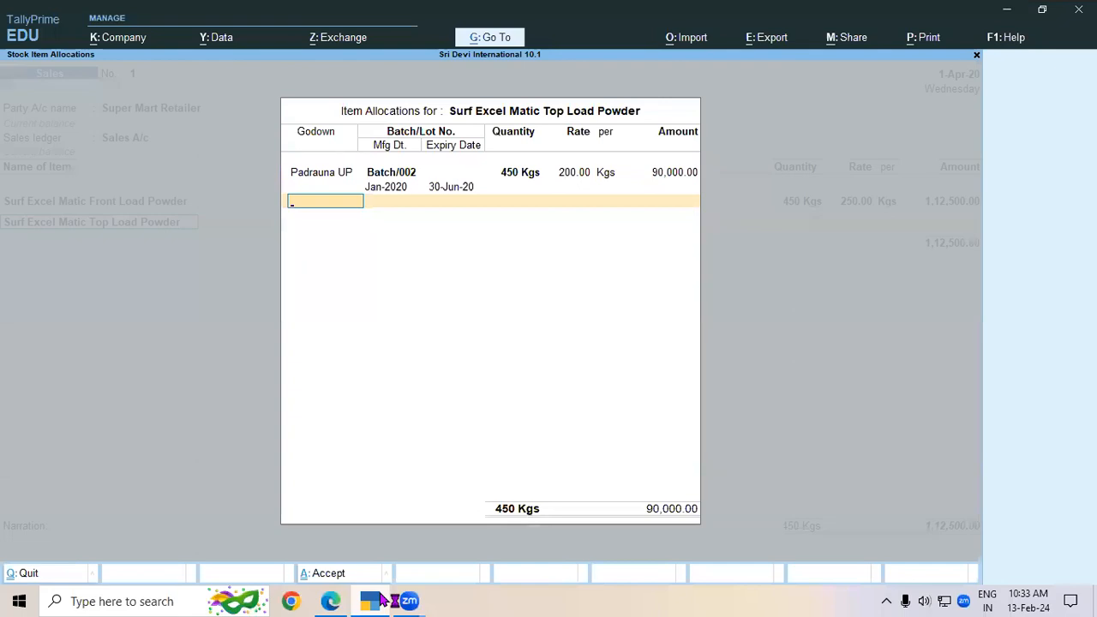
# Finish the Top Load Powder allocation and save the sales voucher without a narration.
pyautogui.press('Return')
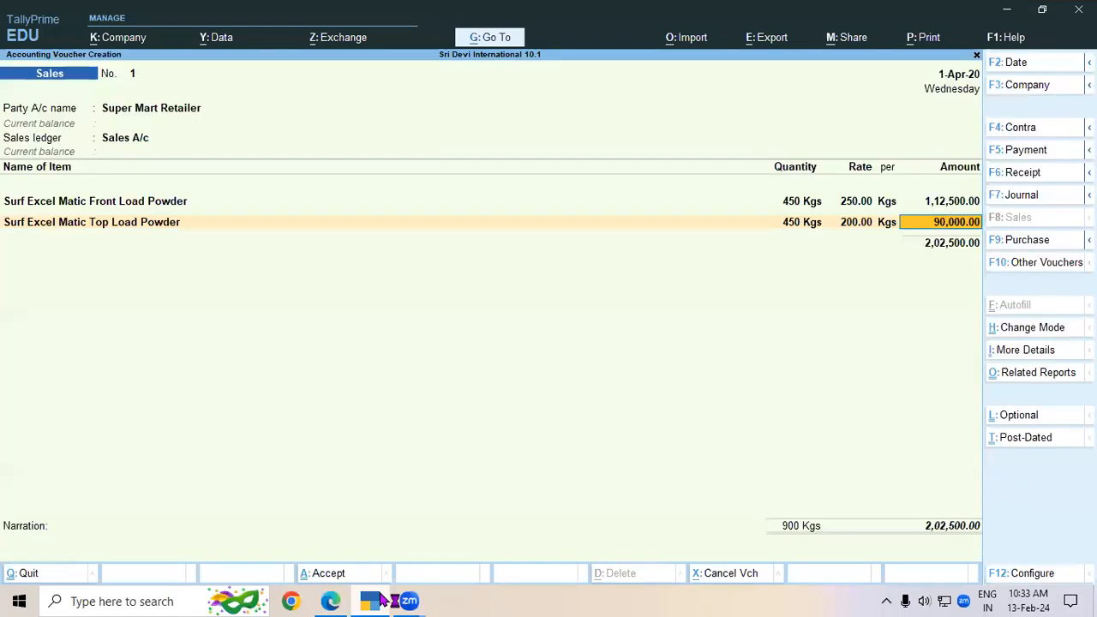
pyautogui.press('Return')
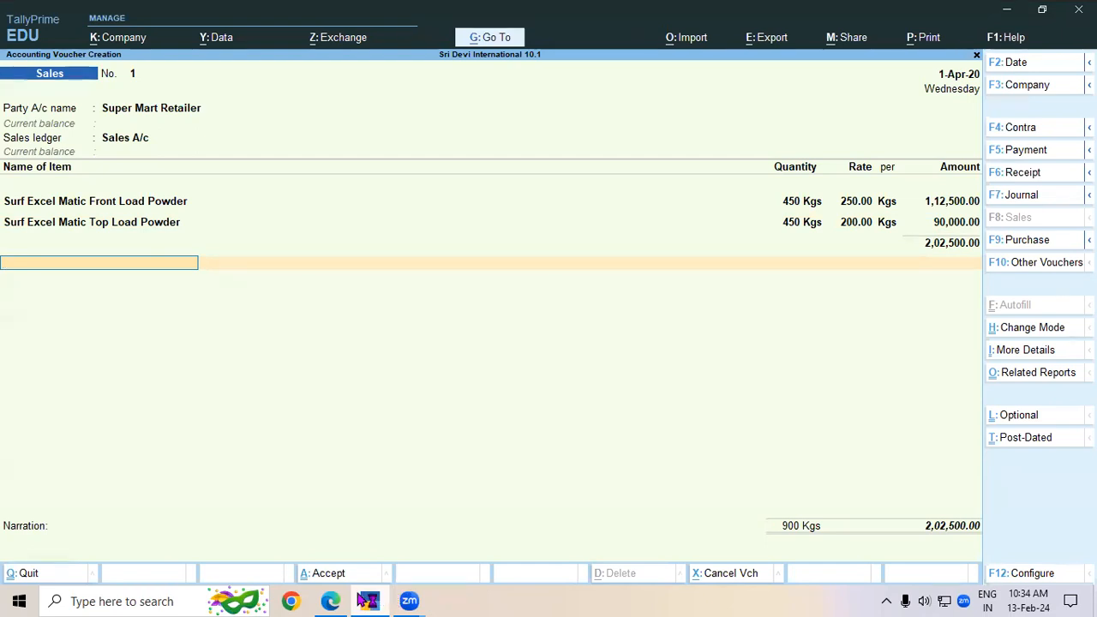
pyautogui.click(328, 584)
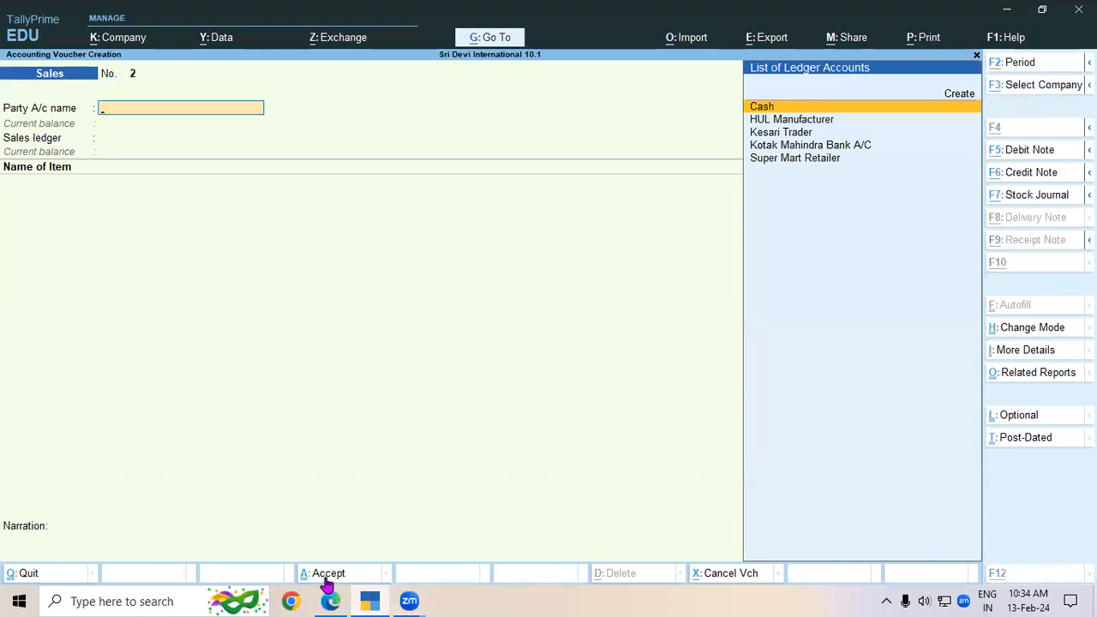
# Switch to the PDF lesson in Edge and find the Batch Voucher report activity on page 26.
pyautogui.click(331, 601)
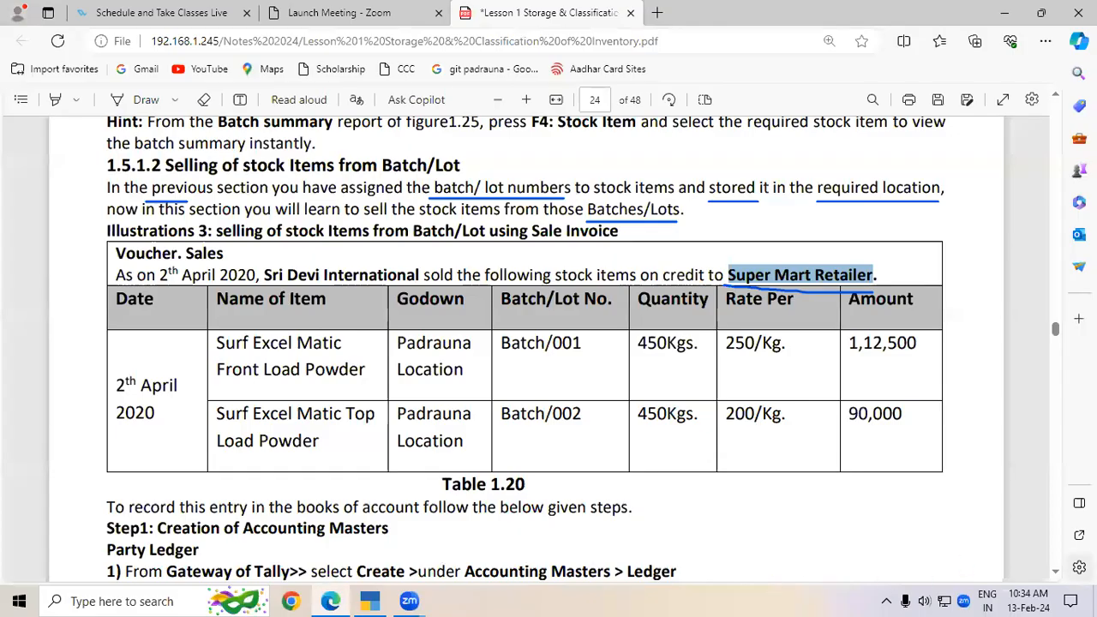
pyautogui.scroll(-4, 1058, 575)
pyautogui.scroll(-8, 1057, 575)
pyautogui.scroll(-6, 1058, 576)
pyautogui.scroll(-7, 1057, 575)
pyautogui.scroll(-7, 1057, 575)
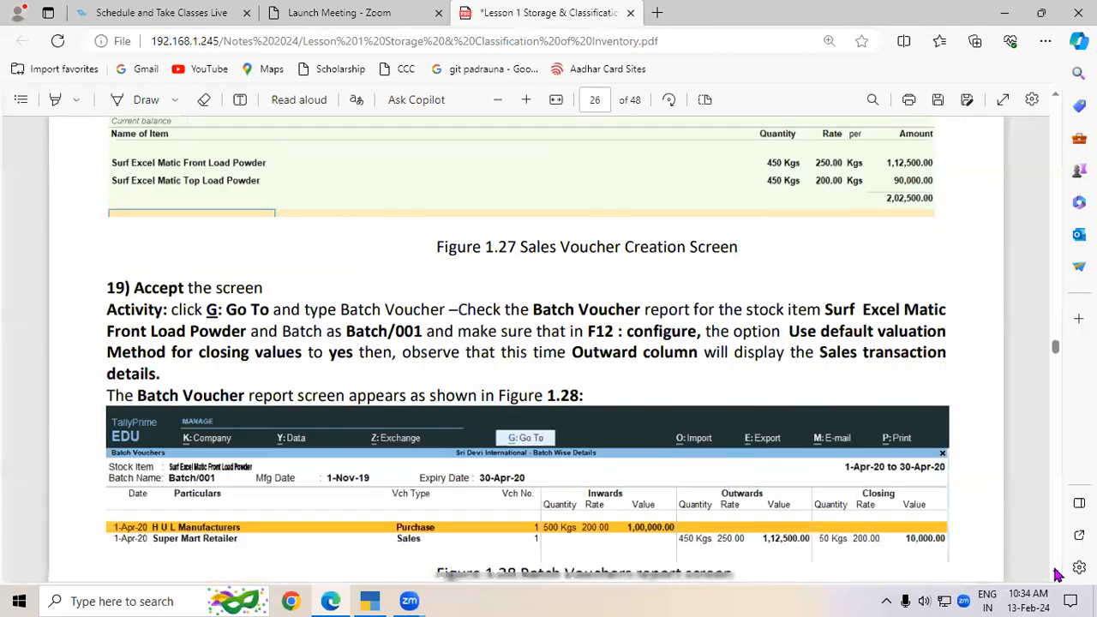
pyautogui.scroll(-1, 1057, 575)
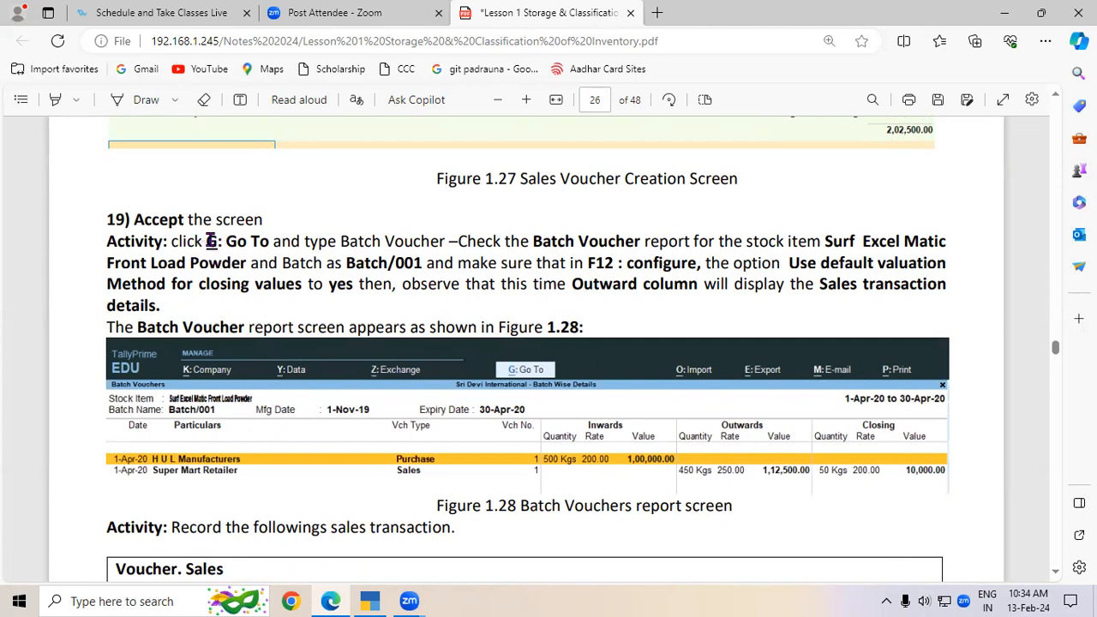
# Read the activity's instructions on the Batch Voucher report: stock item, batch, default valuation option and Outward column.
pyautogui.moveTo(207, 241); pyautogui.dragTo(264, 243)
pyautogui.click(382, 243)
pyautogui.moveTo(341, 241); pyautogui.dragTo(445, 244)
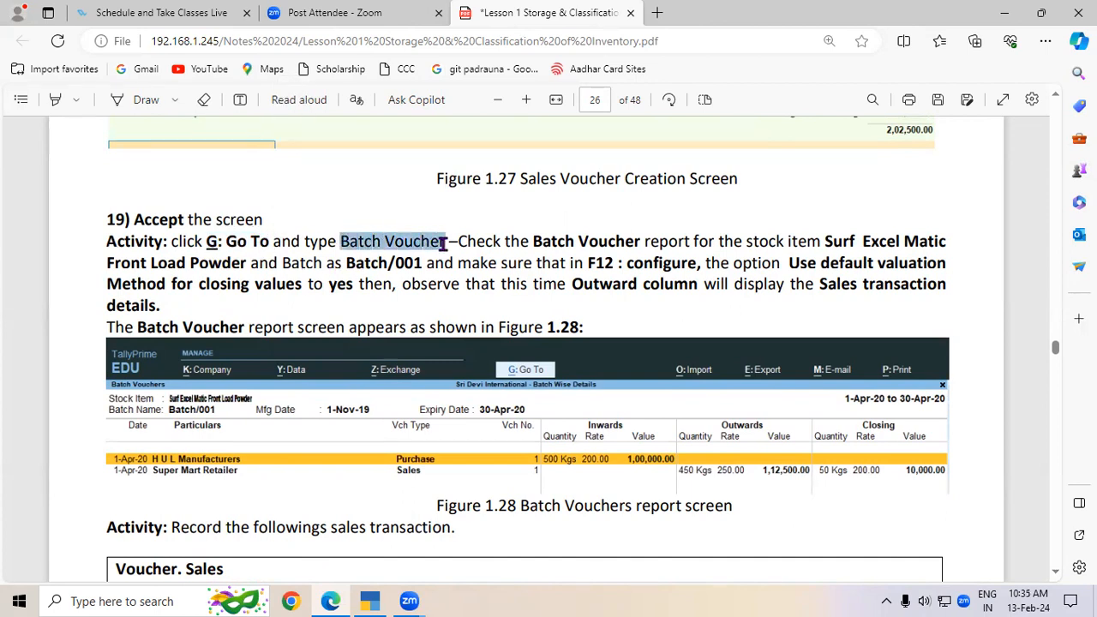
pyautogui.moveTo(578, 242); pyautogui.dragTo(635, 242)
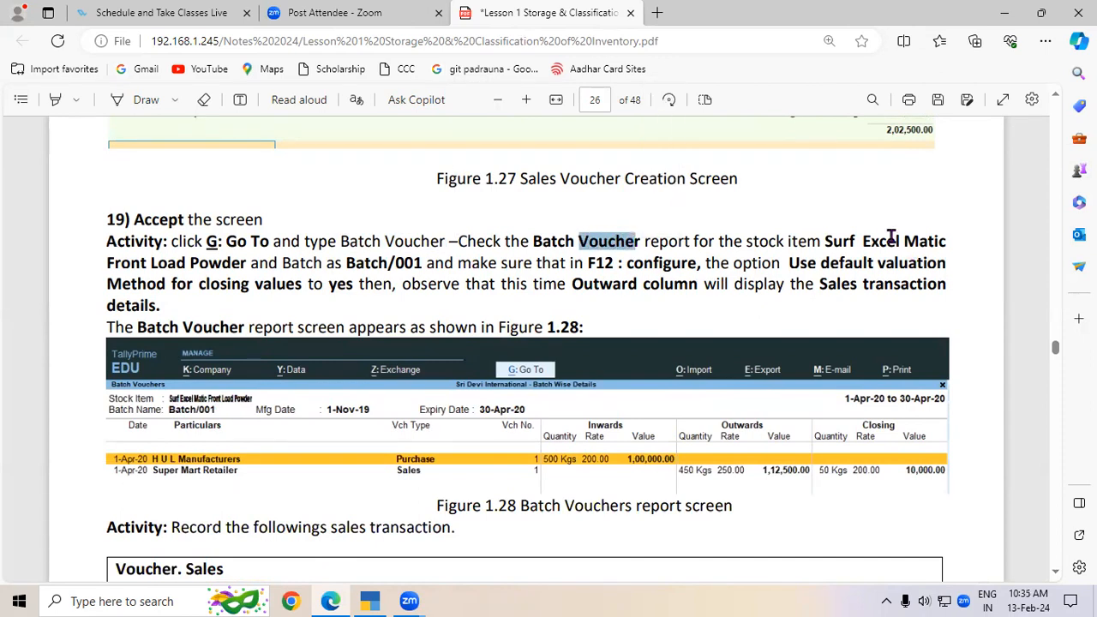
pyautogui.click(841, 238)
pyautogui.moveTo(827, 241); pyautogui.dragTo(953, 243)
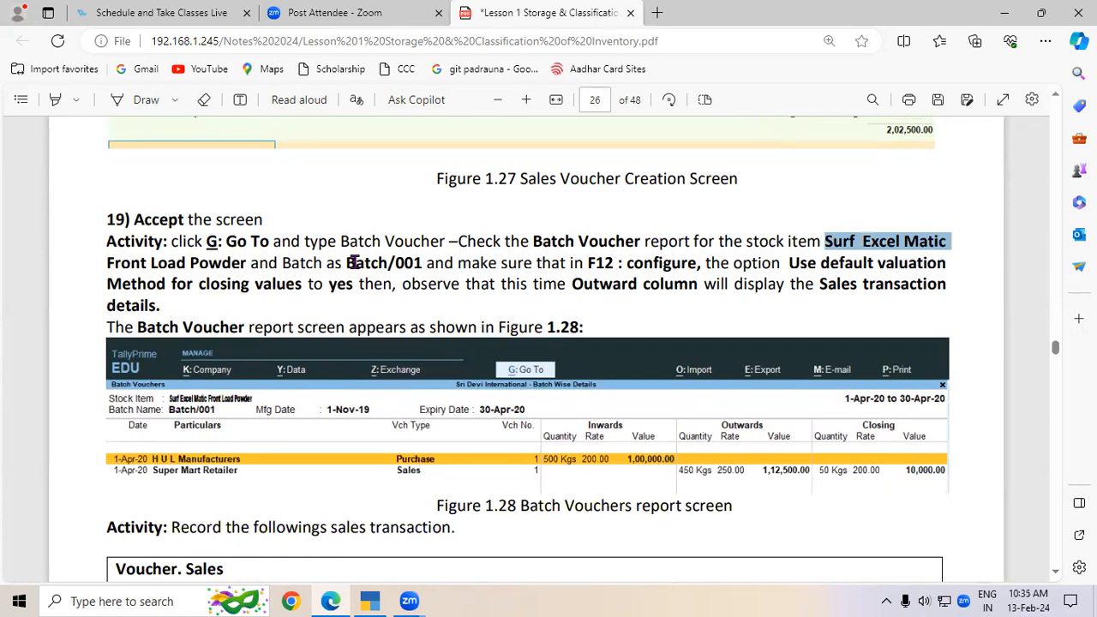
pyautogui.moveTo(345, 263); pyautogui.dragTo(422, 262)
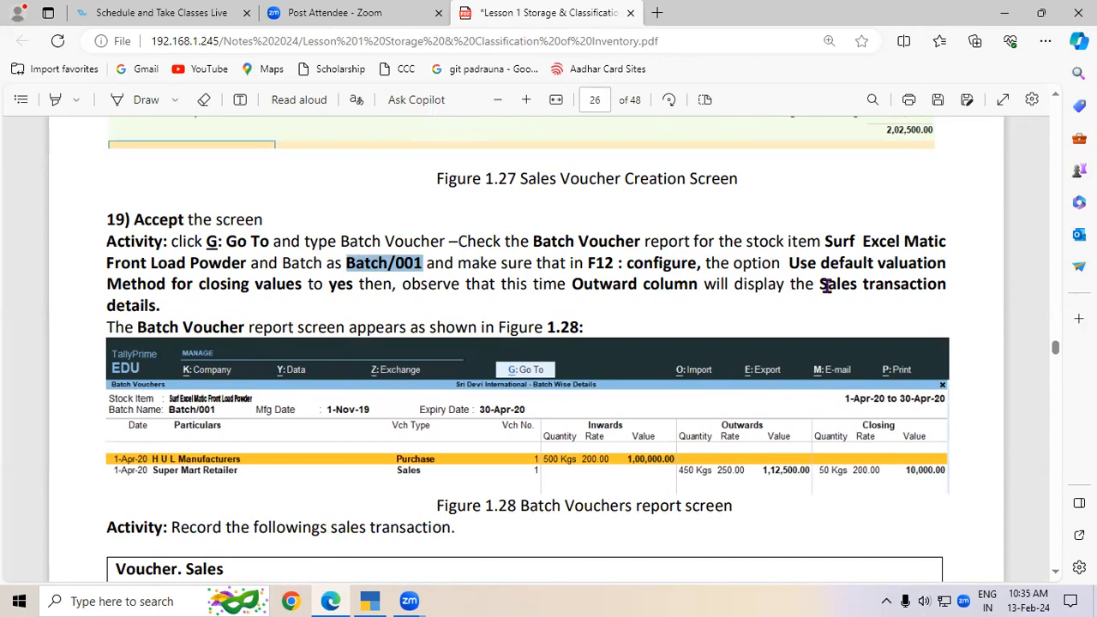
pyautogui.moveTo(787, 262); pyautogui.dragTo(942, 266)
pyautogui.moveTo(327, 287); pyautogui.dragTo(350, 293)
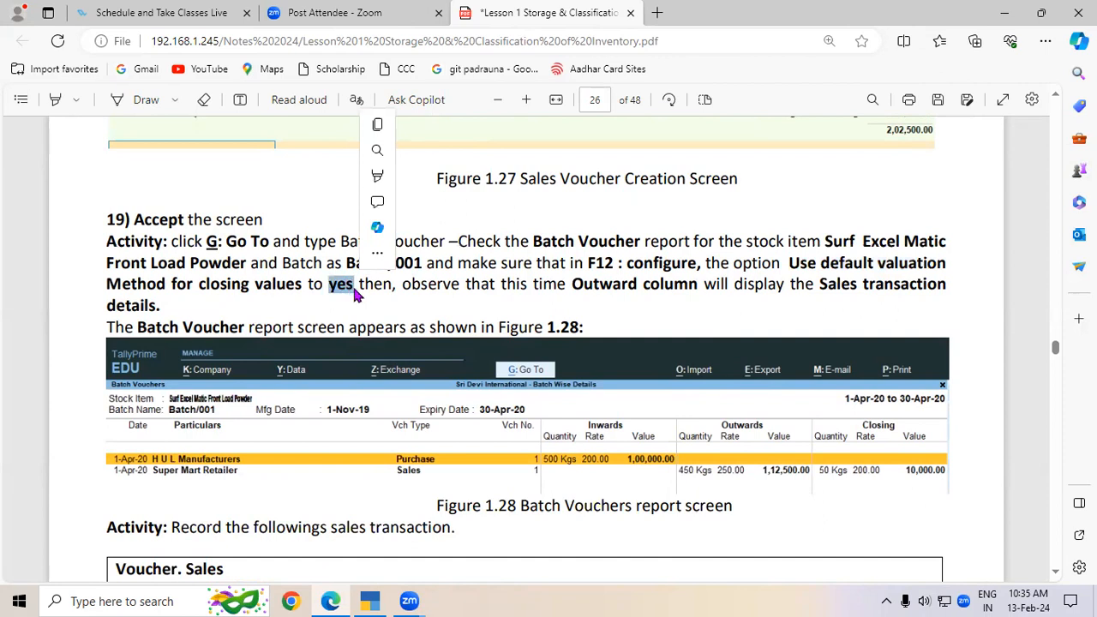
pyautogui.moveTo(573, 287); pyautogui.dragTo(699, 286)
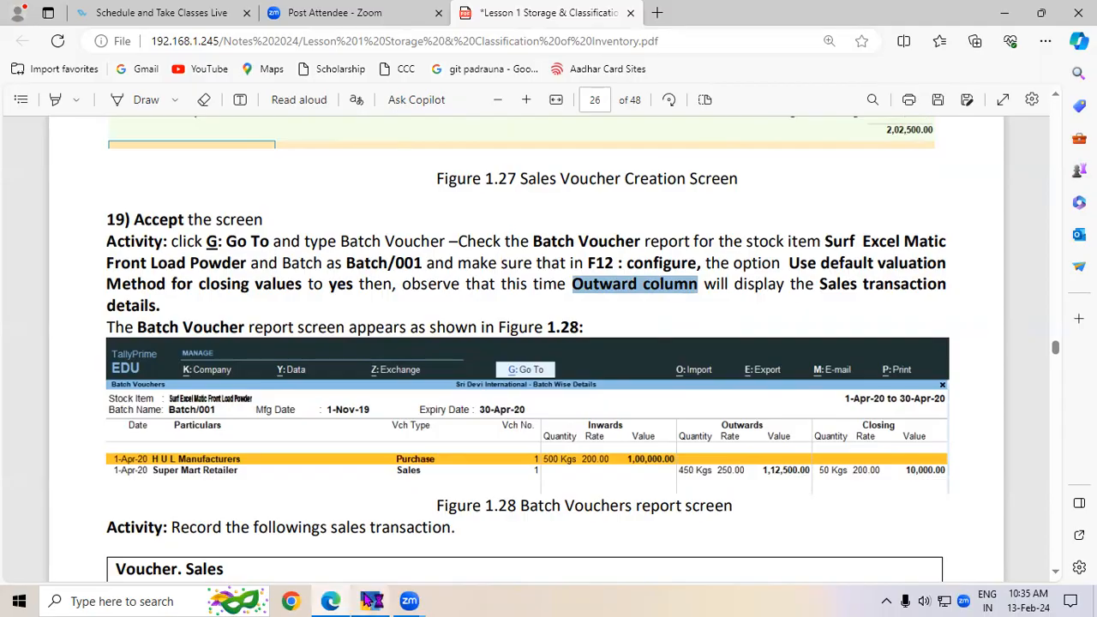
# Switch back to TallyPrime and open the Batch Vouchers report through Go To, rechecking the report name in the PDF.
pyautogui.click(368, 601)
pyautogui.hotkey('alt', 'g')
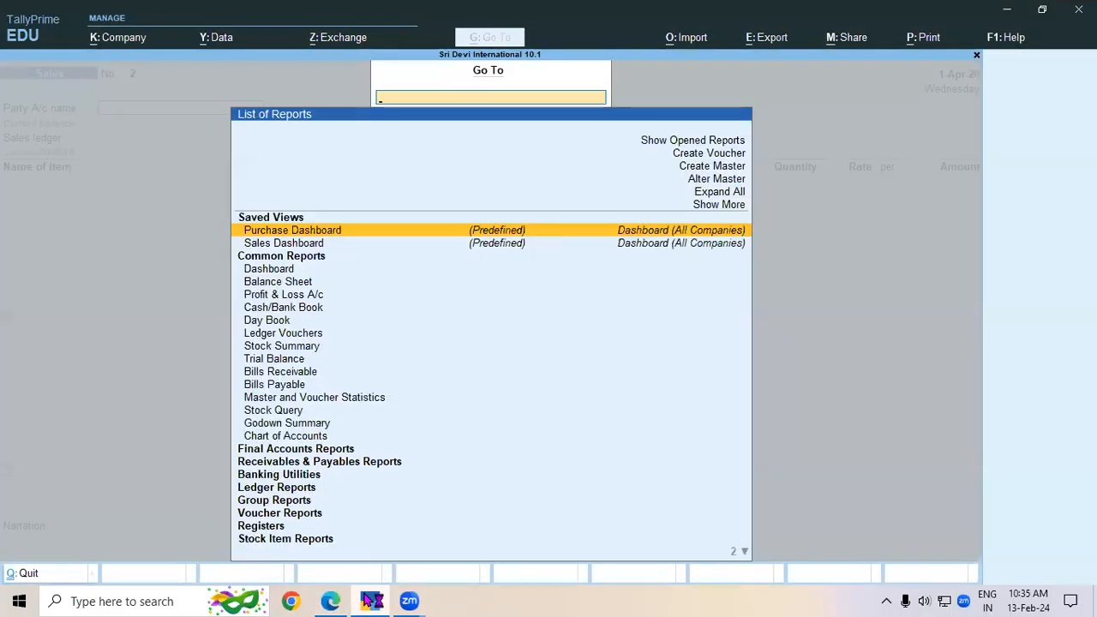
pyautogui.click(369, 602)
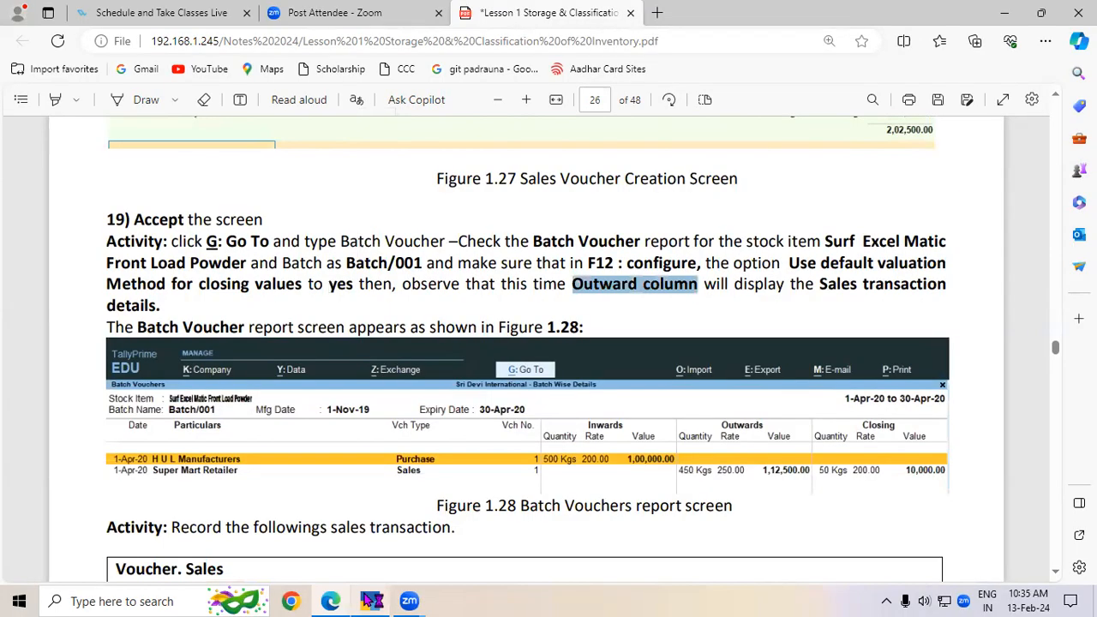
pyautogui.click(369, 601)
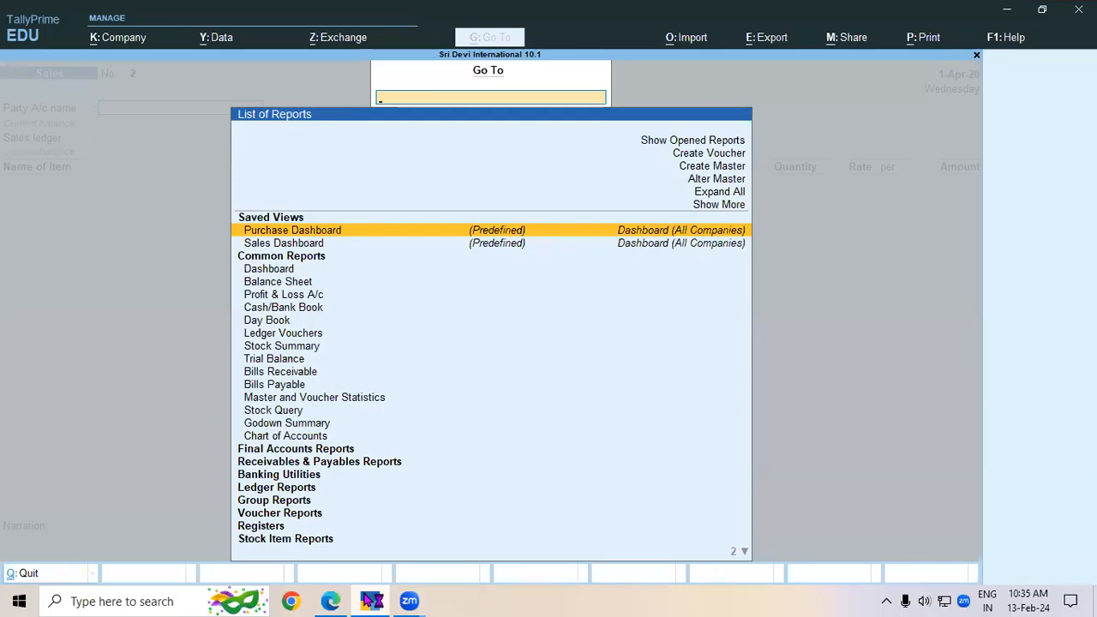
pyautogui.write('Bat')
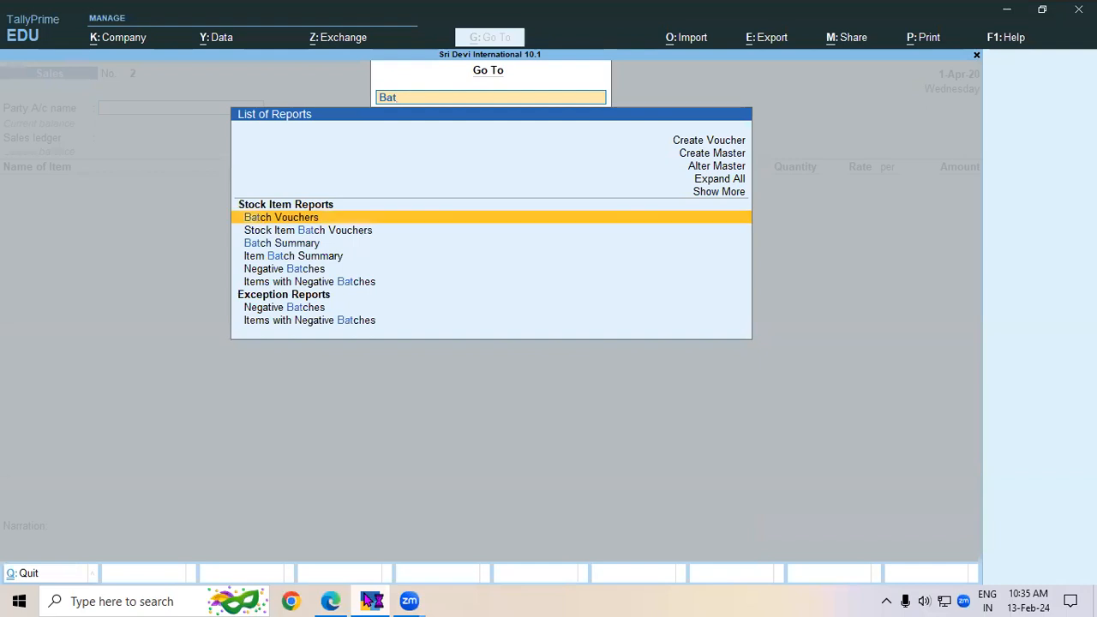
pyautogui.press('Return')
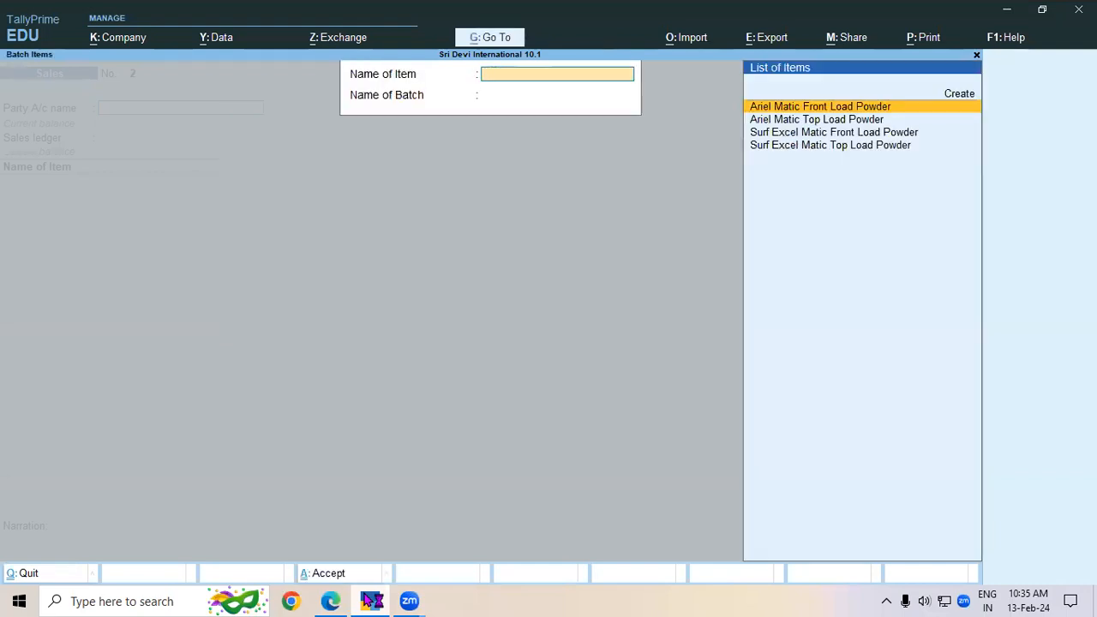
# Display the Batch Vouchers report for Surf Excel Matic Front Load Powder, Batch/001, and review its purchase and sales entries.
pyautogui.press('Down')
pyautogui.press('Down')
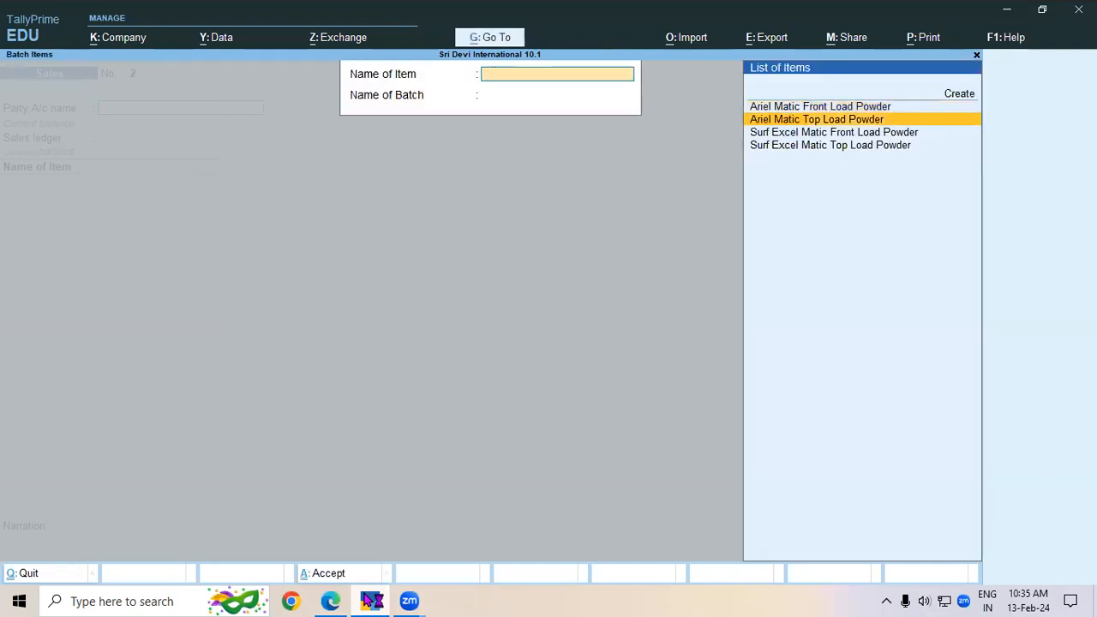
pyautogui.press('Return')
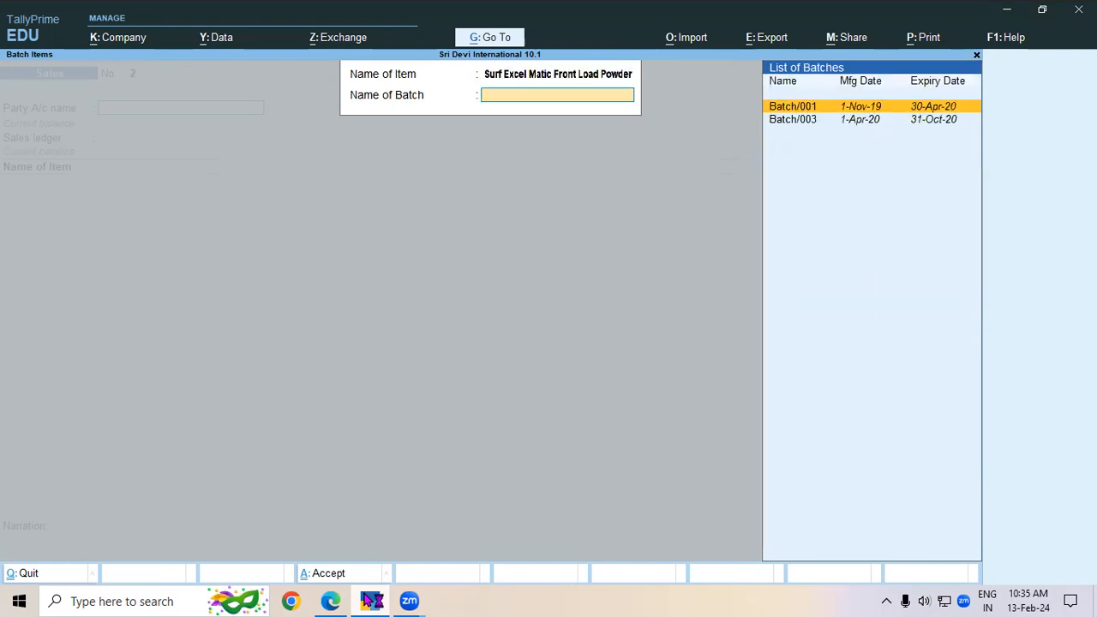
pyautogui.press('Return')
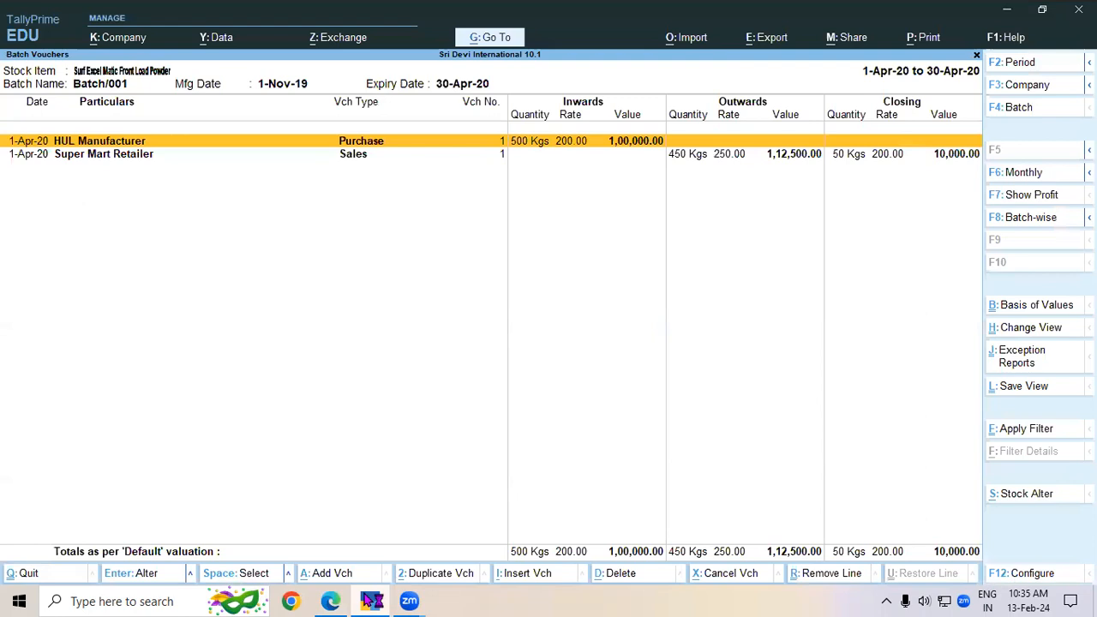
pyautogui.click(723, 157)
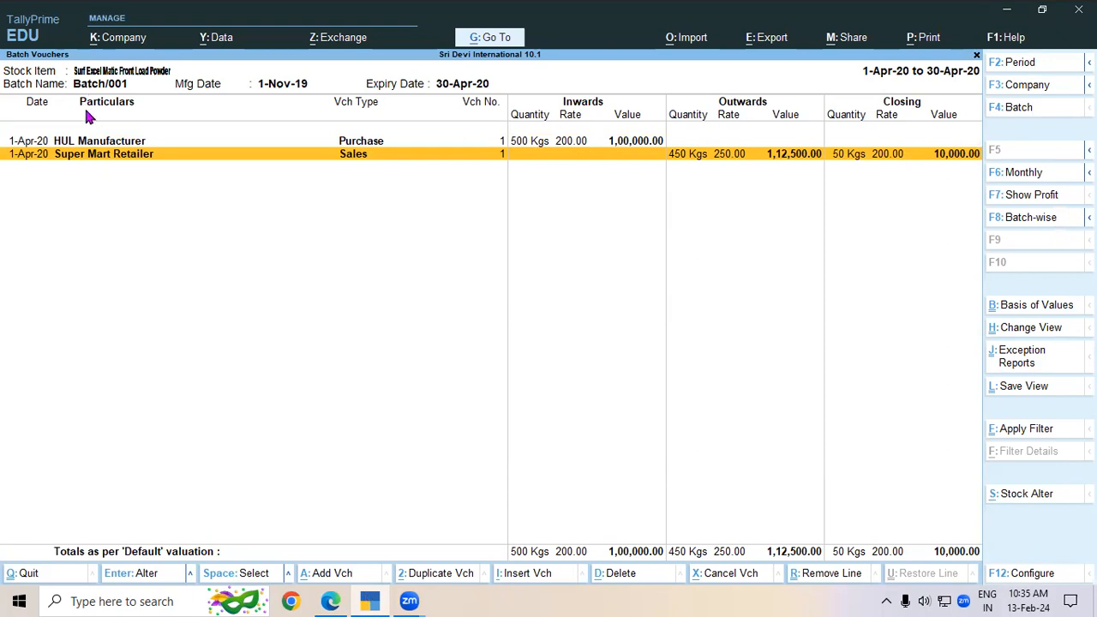
pyautogui.click(526, 142)
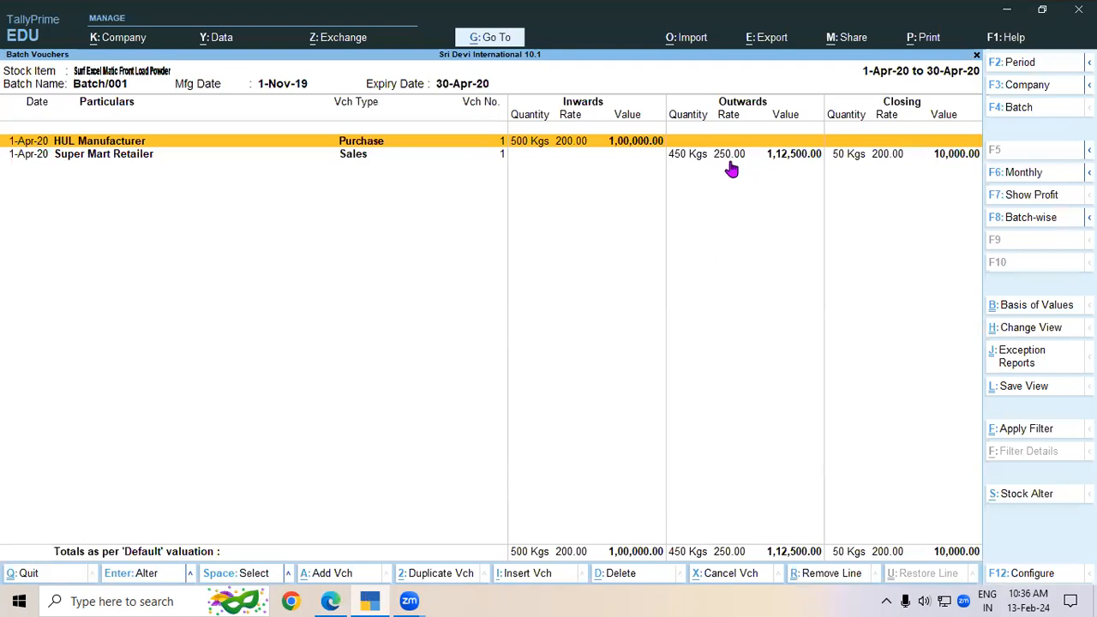
pyautogui.click(693, 159)
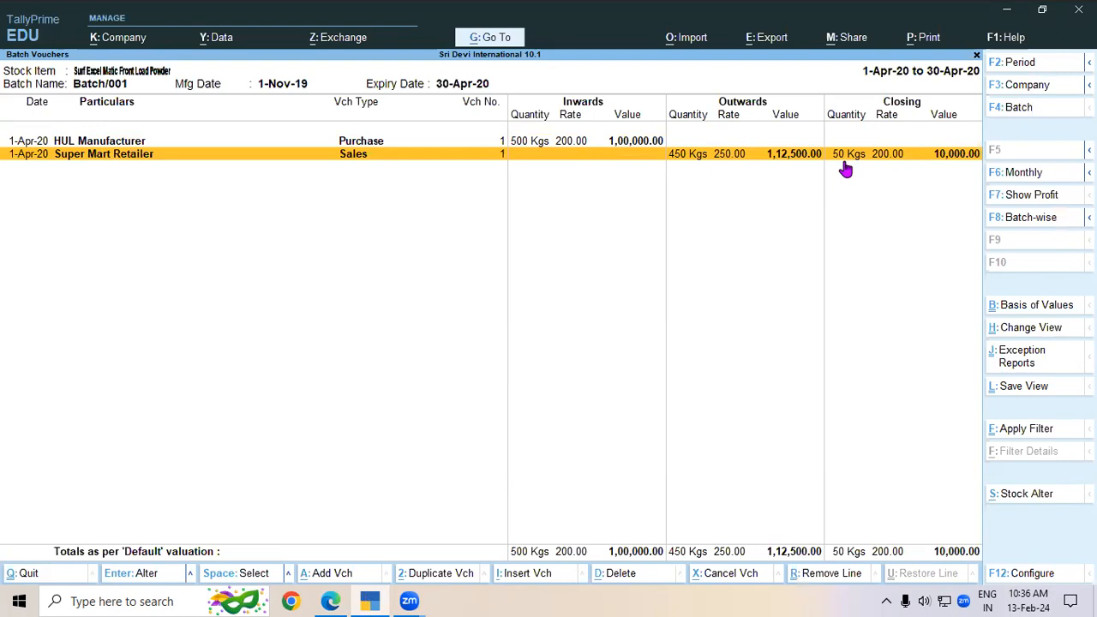
# Check in the report configuration that the default valuation method for closing values is set to Yes, and recheck the report's columns.
pyautogui.click(1041, 577)
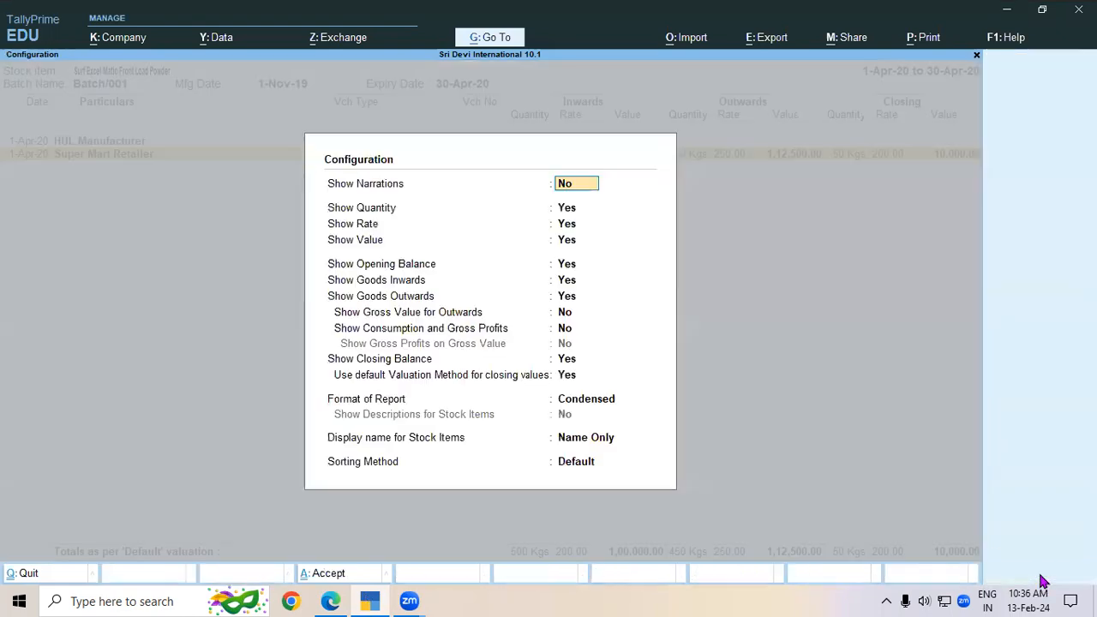
pyautogui.click(371, 381)
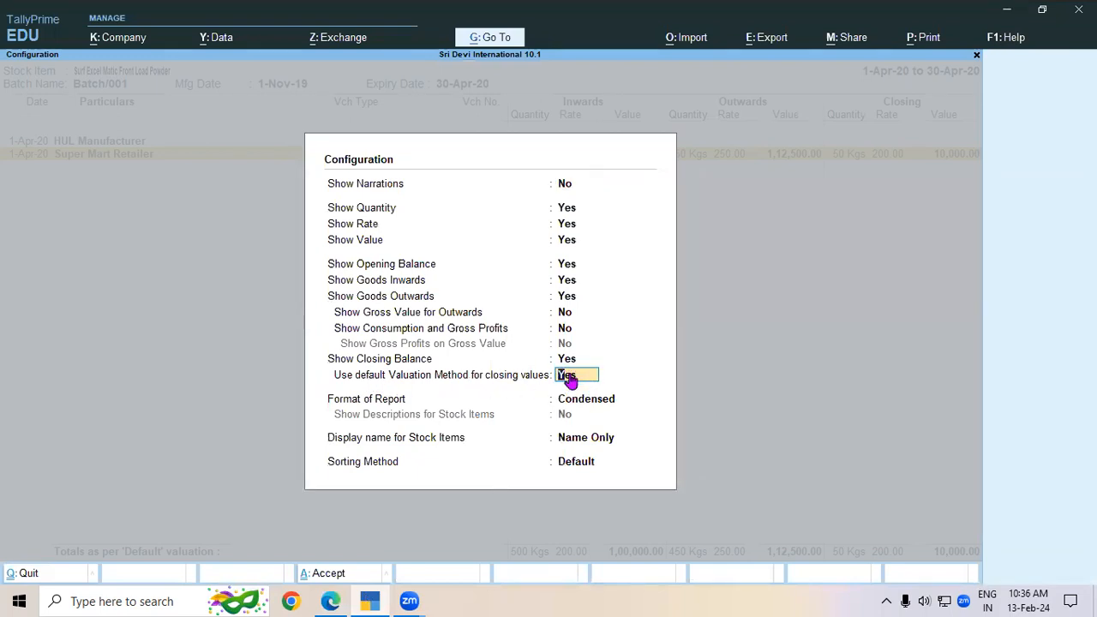
pyautogui.hotkey('ctrl', 'a')
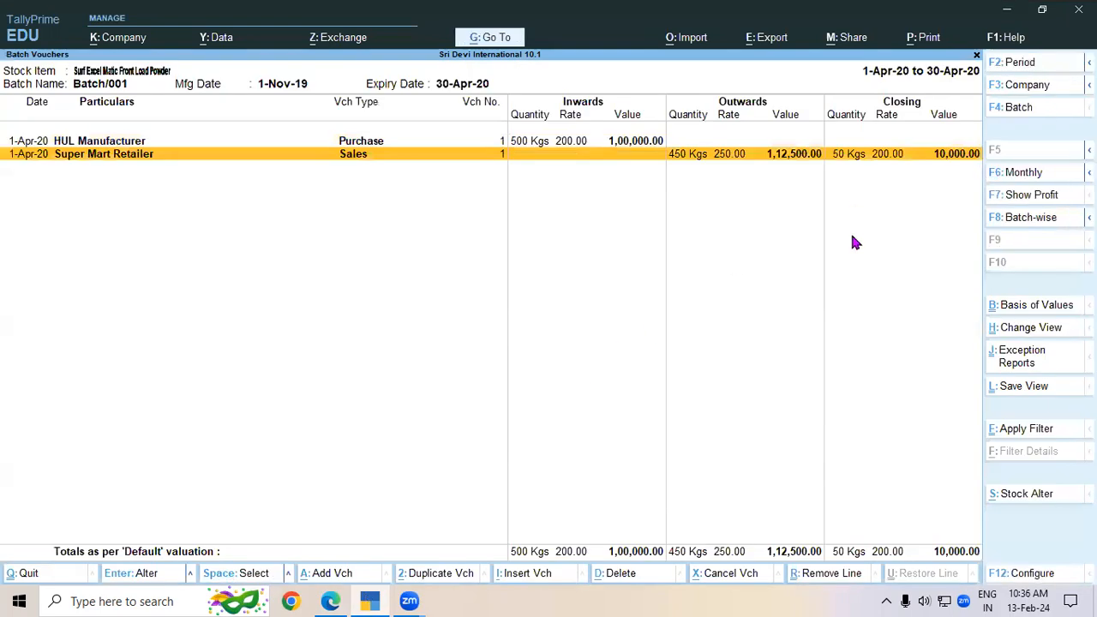
pyautogui.click(525, 144)
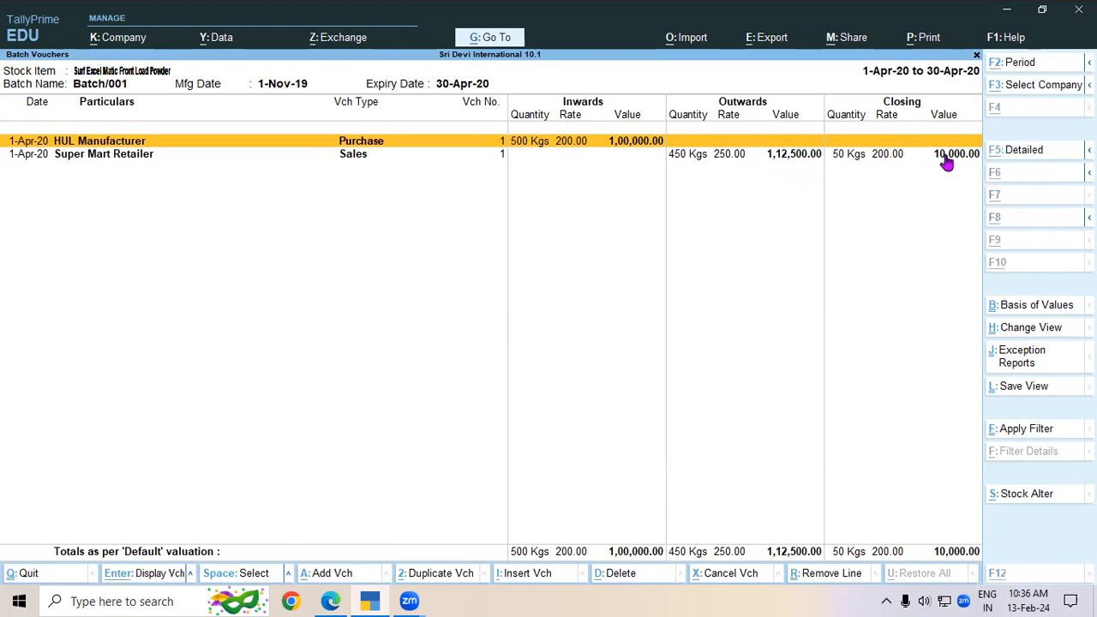
# Switch to the PDF lesson in Edge and read the next sales activity, noting the party name Shobha stores.
pyautogui.hotkey('alt', 'Tab')
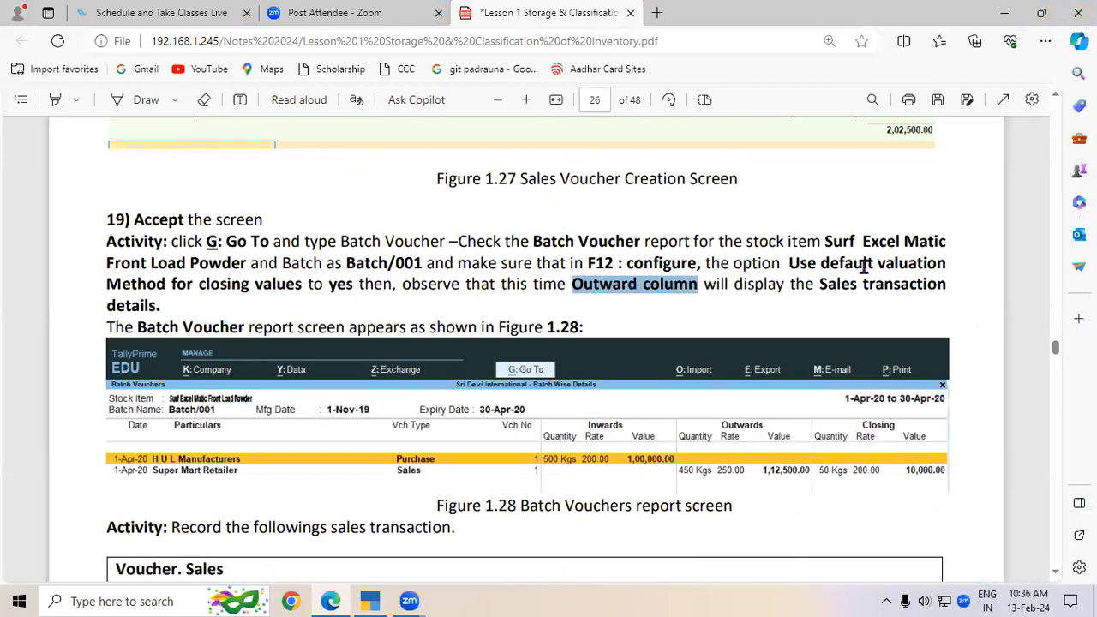
pyautogui.scroll(-3, 1057, 571)
pyautogui.click(1057, 573)
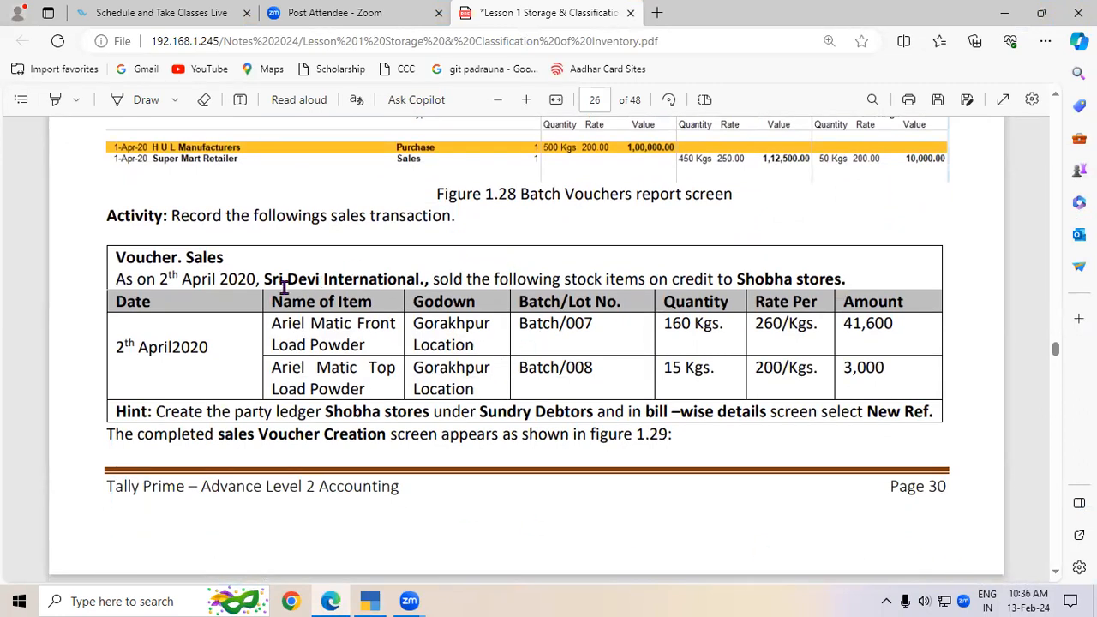
pyautogui.moveTo(740, 280); pyautogui.dragTo(845, 279)
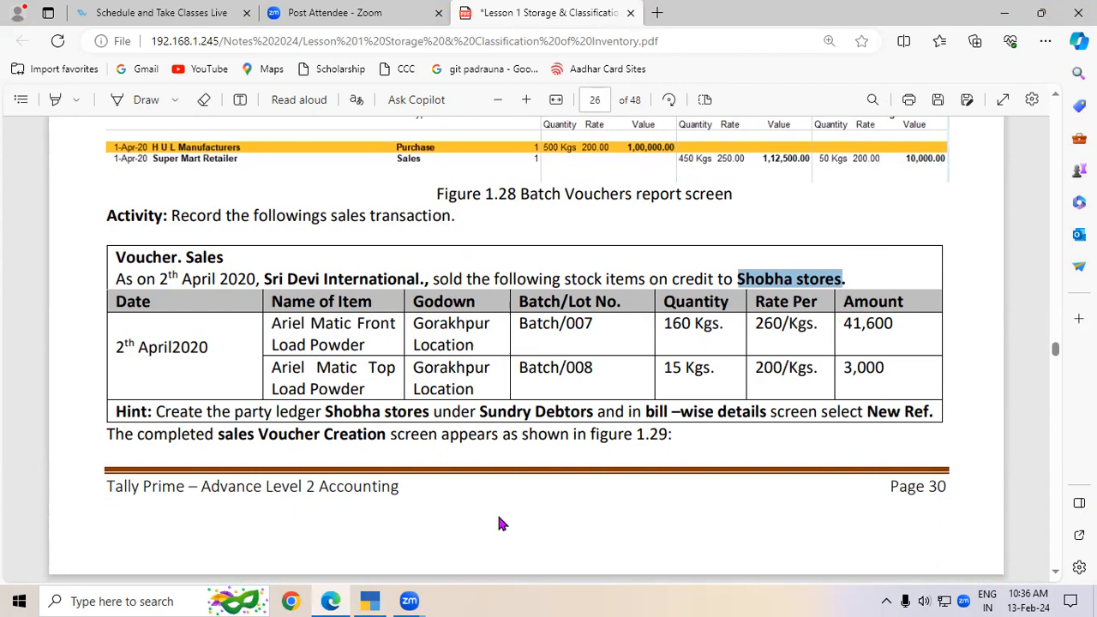
# Switch back to TallyPrime and close the Batch Vouchers report to return to the blank sales voucher.
pyautogui.click(370, 601)
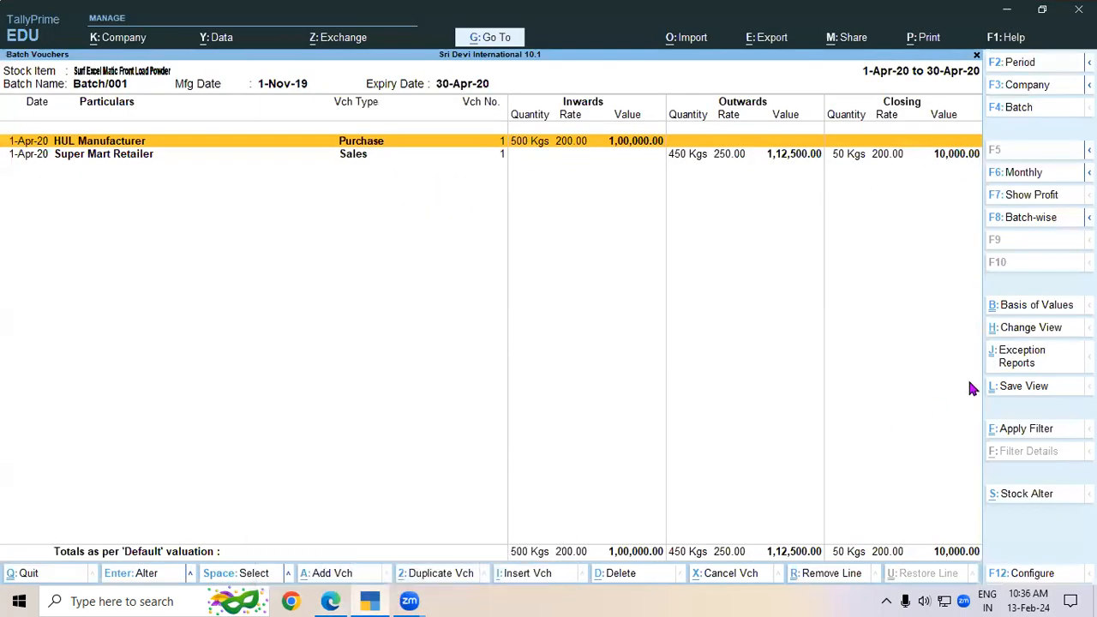
pyautogui.press('Escape')
pyautogui.press('Escape')
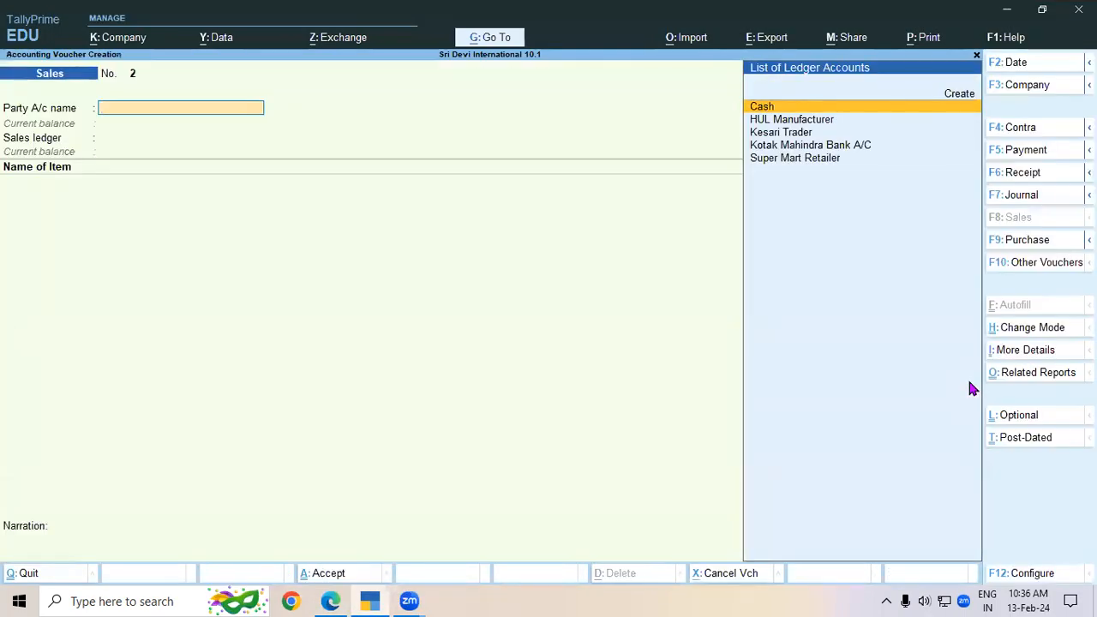
# Create the party ledger Shobha stores under Sundry Debtors, accepting the default credit, mailing and bank details.
pyautogui.hotkey('alt', 'c')
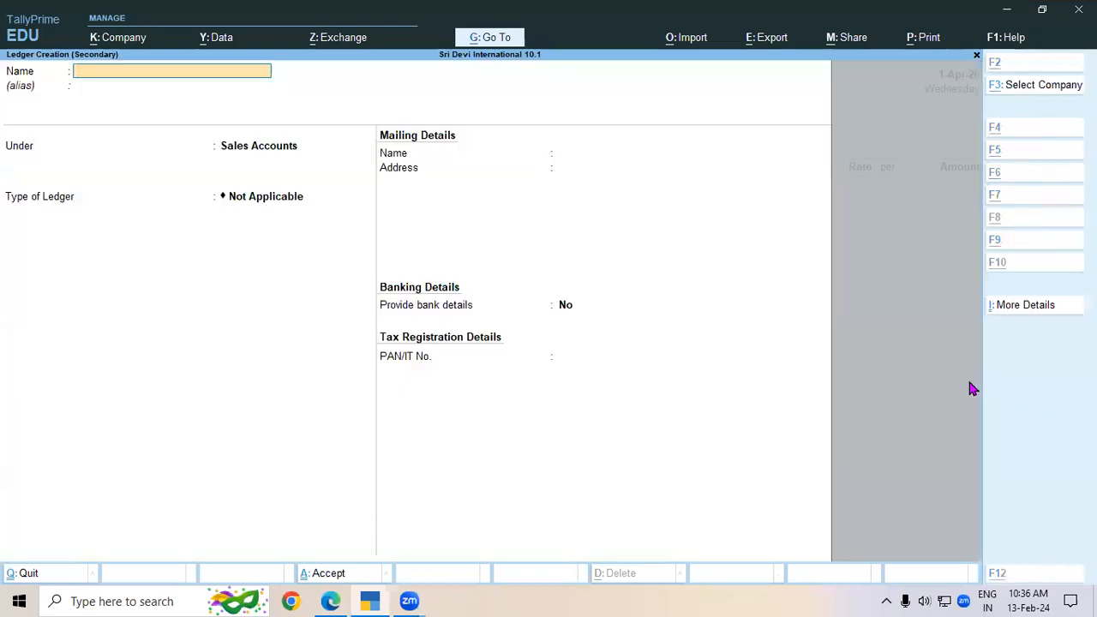
pyautogui.write('Shobha stores')
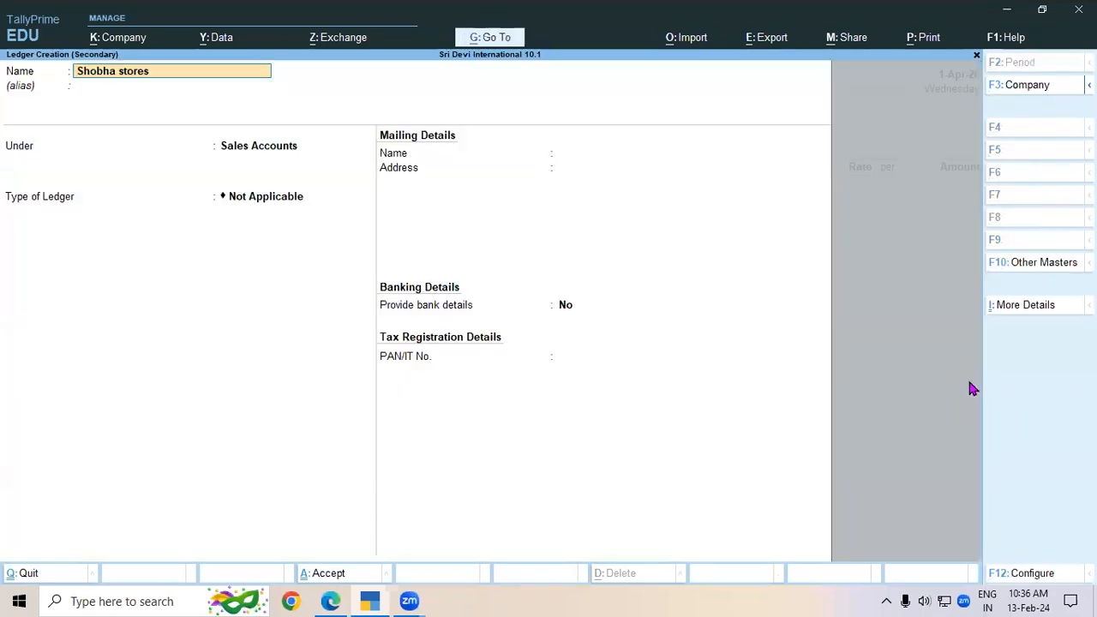
pyautogui.press('Return')
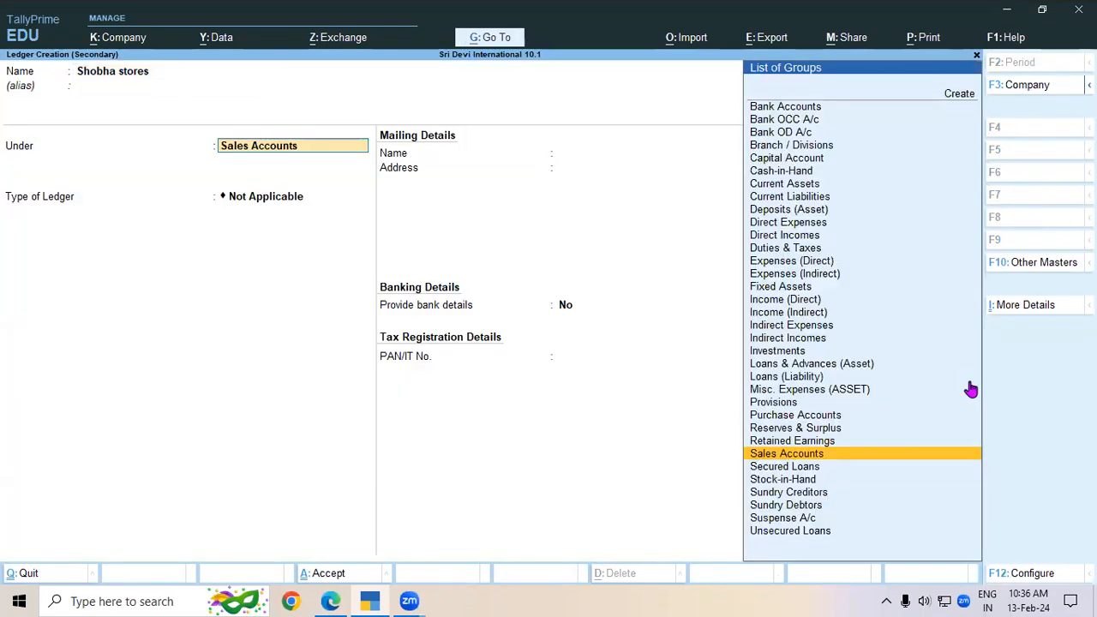
pyautogui.write('Sun')
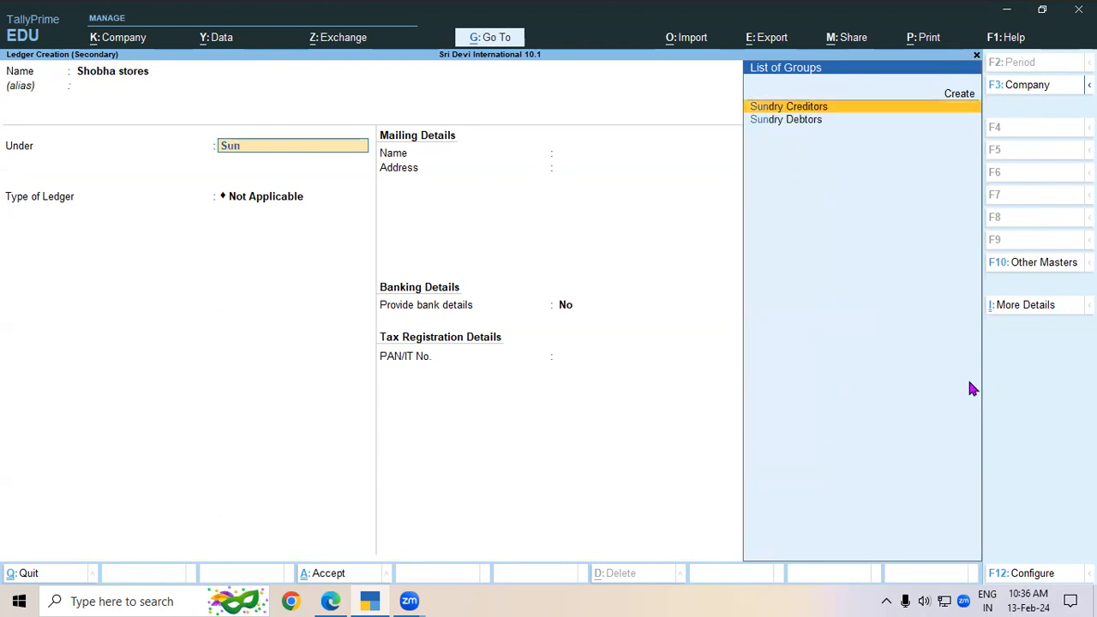
pyautogui.press('Down')
pyautogui.press('Return')
pyautogui.press('Return')
pyautogui.press('Return')
pyautogui.press('Return')
pyautogui.press('Return')
pyautogui.press('Return')
pyautogui.press('Return')
pyautogui.press('Return')
pyautogui.press('Return')
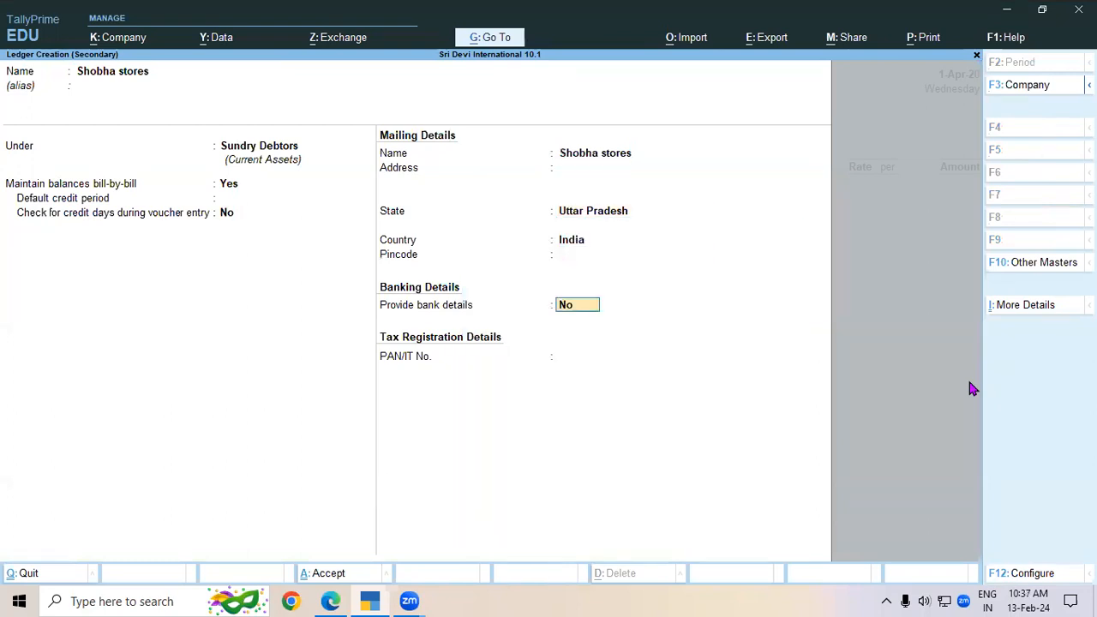
pyautogui.press('Return')
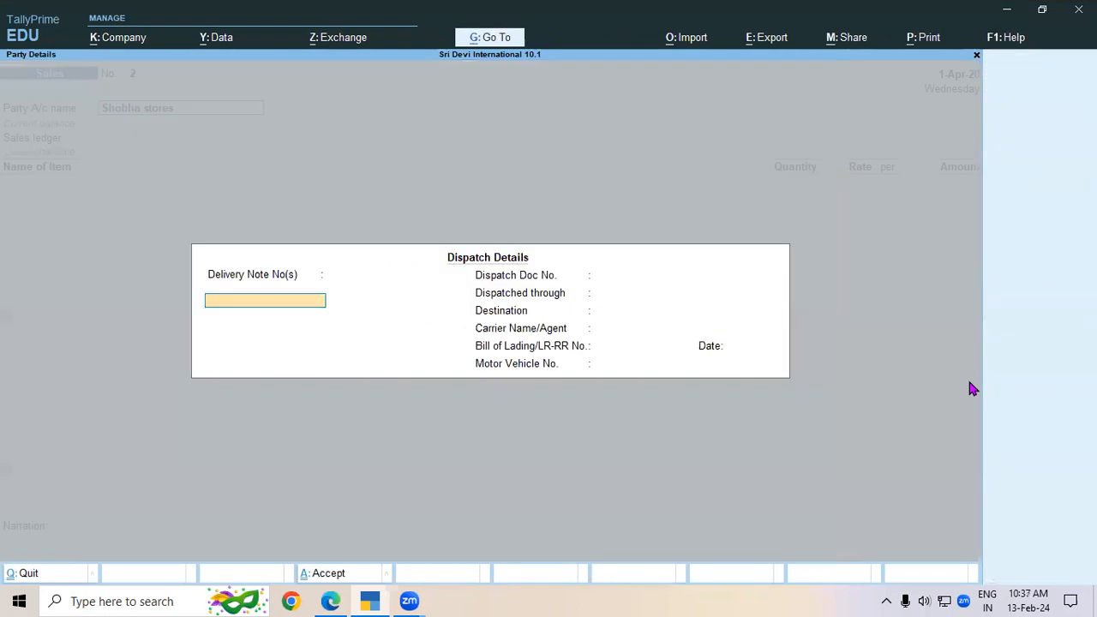
# Accept the dispatch and party details for Shobha stores and use Sales A/c as the sales ledger.
pyautogui.hotkey('ctrl', 'a')
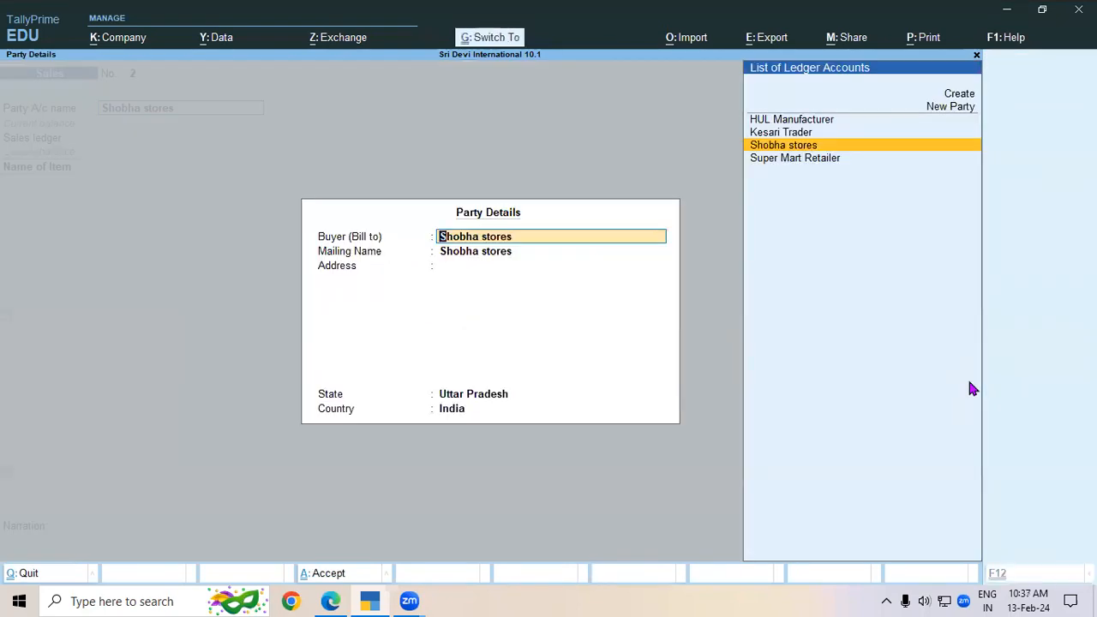
pyautogui.hotkey('ctrl', 'a')
pyautogui.press('Return')
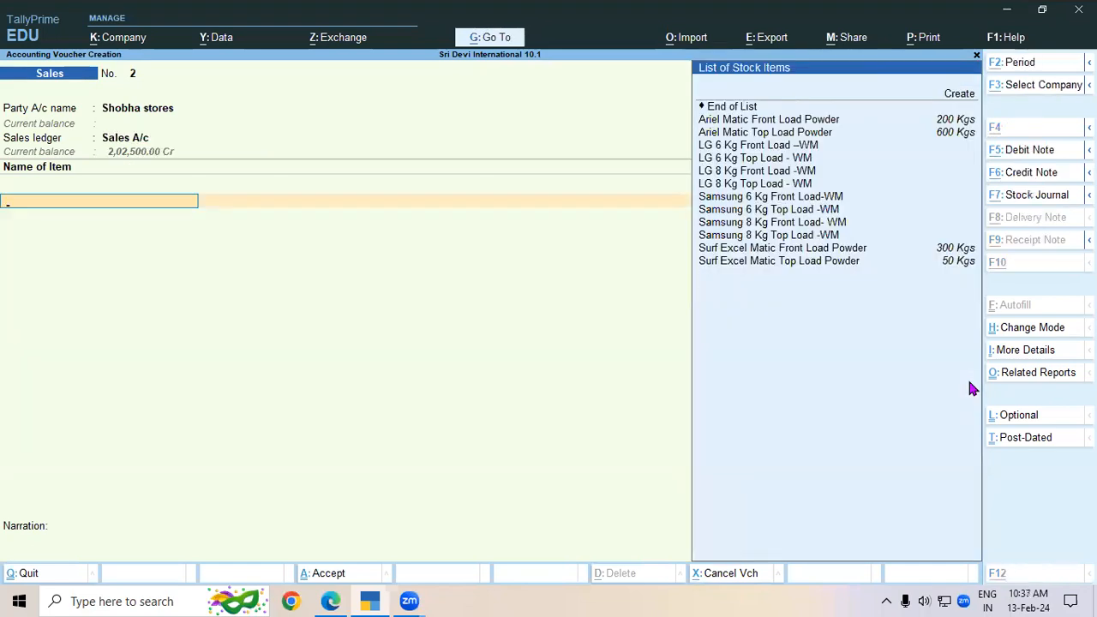
# Following the PDF, add Ariel Matic Front Load Powder to the voucher and allocate it to godown Gorakhpur- UP, Batch/007.
pyautogui.hotkey('alt', 'Tab')
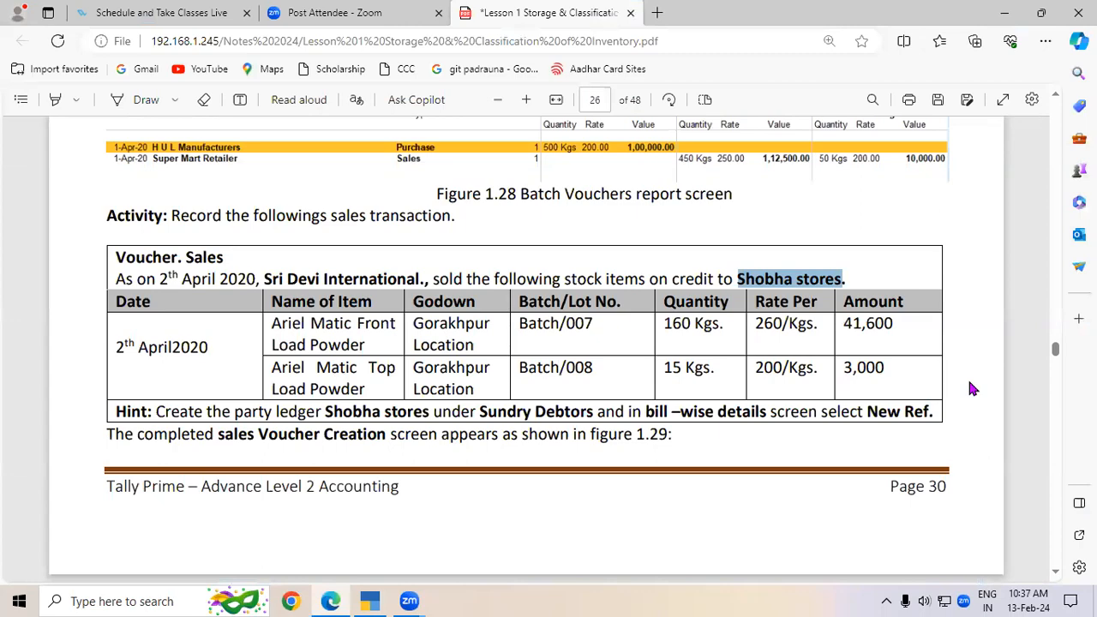
pyautogui.hotkey('alt', 'Tab')
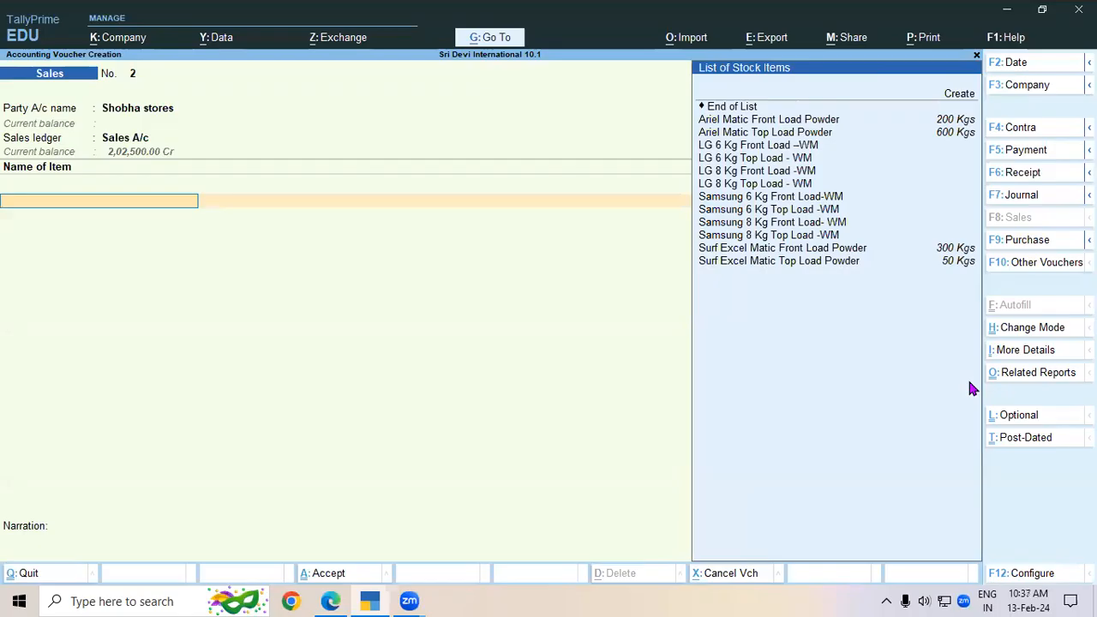
pyautogui.press('Down')
pyautogui.press('Return')
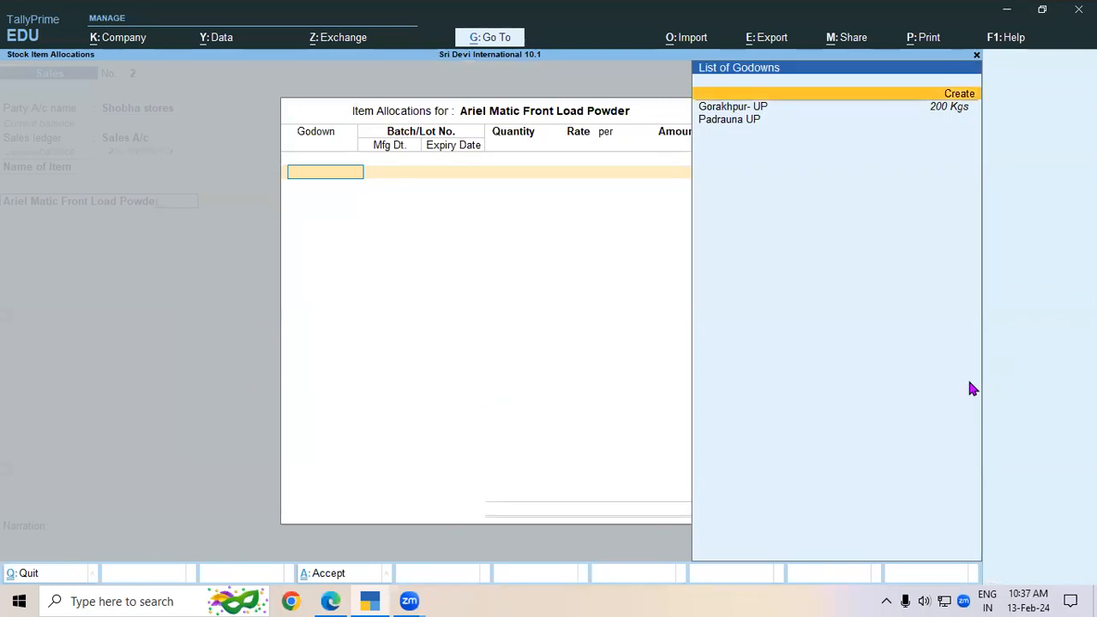
pyautogui.press('Return')
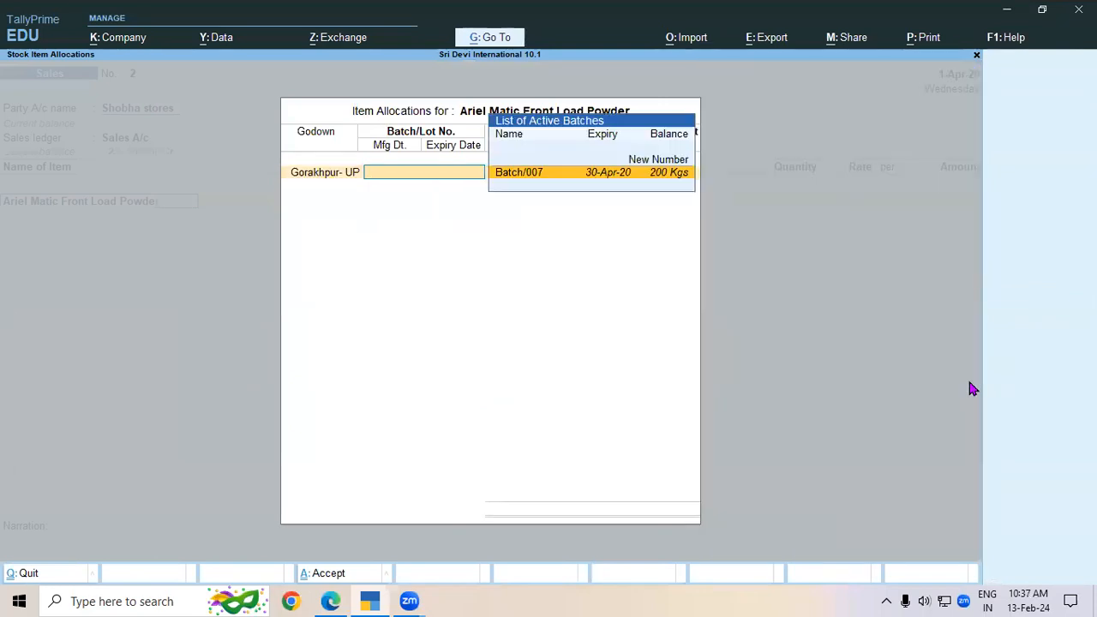
pyautogui.press('Return')
# Check the PDF for the figures, enter 160 Kgs at rate 260 for Batch/007 with expiry 30-Apr-20, and complete the item allocation.
pyautogui.hotkey('alt', 'Tab')
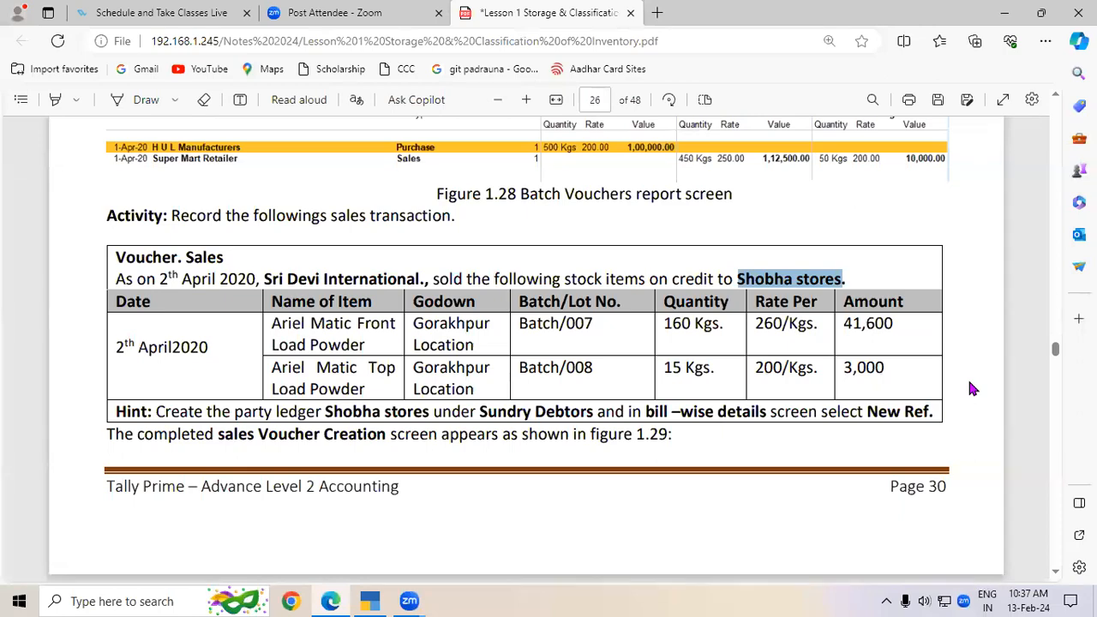
pyautogui.hotkey('alt', 'Tab')
pyautogui.write('160')
pyautogui.press('Return')
pyautogui.write('260')
pyautogui.press('Return')
pyautogui.press('Return')
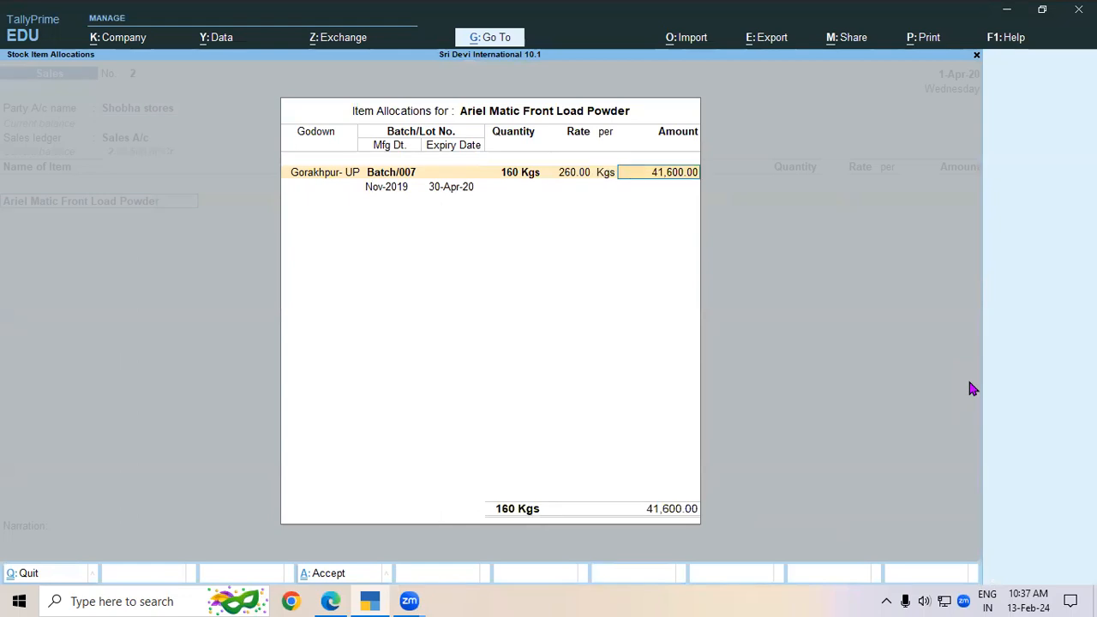
pyautogui.press('Return')
pyautogui.press('Return')
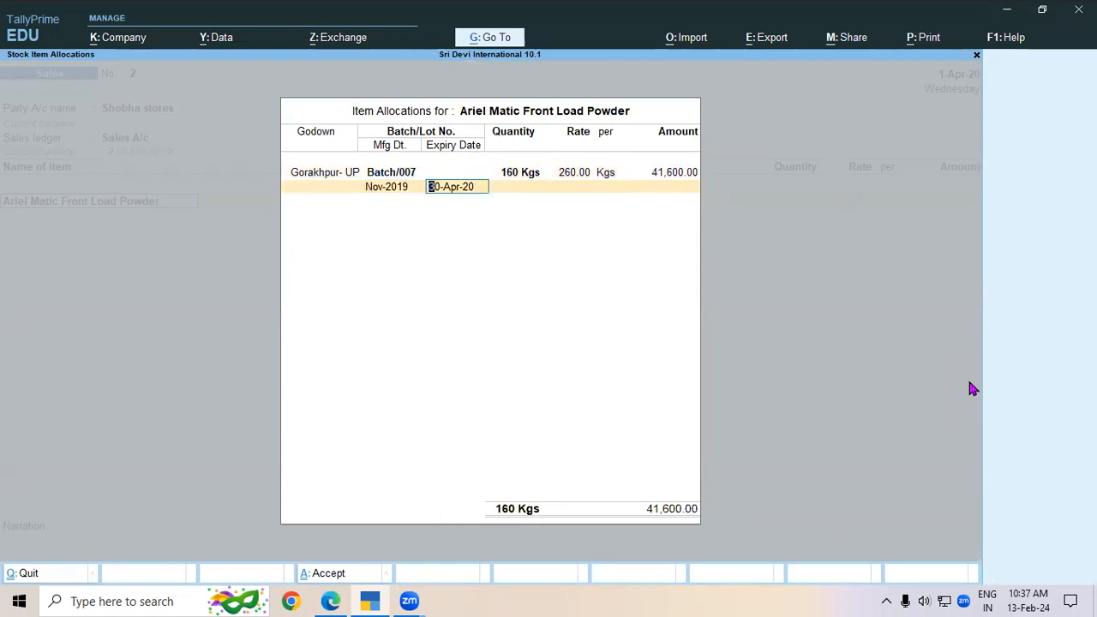
pyautogui.write('apr-20')
pyautogui.press('Return')
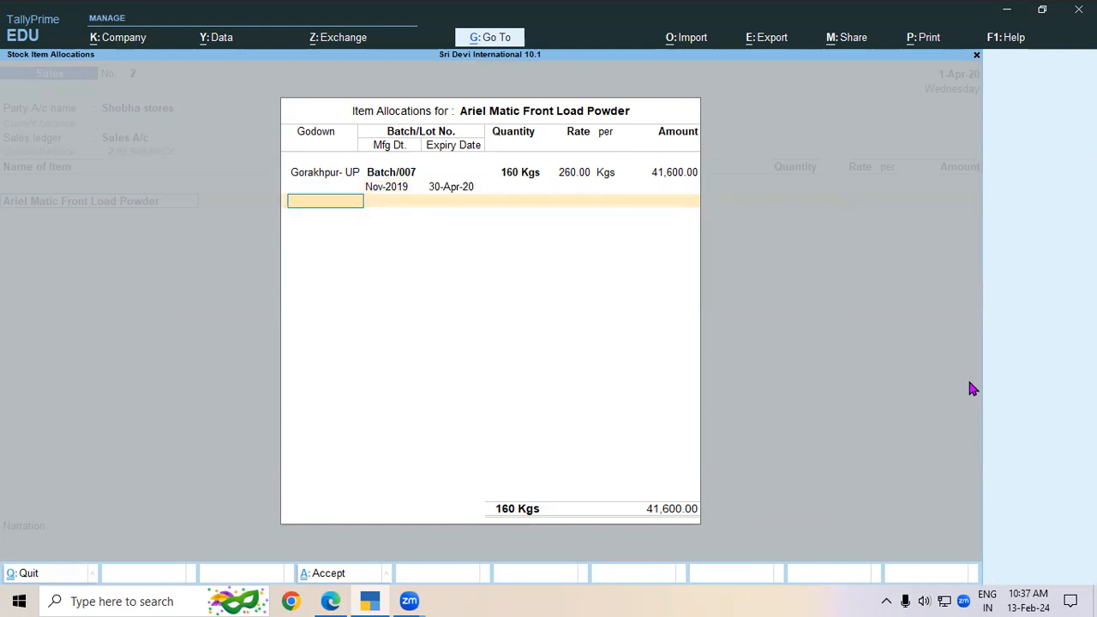
pyautogui.press('Return')
pyautogui.press('Return')
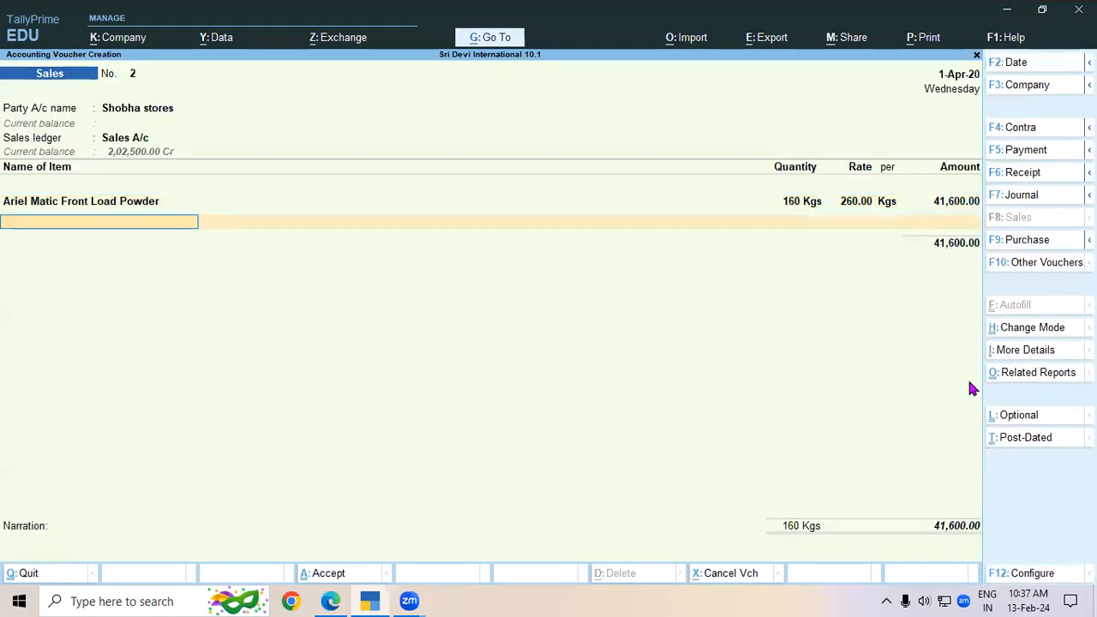
# Following the PDF, add Ariel Matic Top Load Powder to the voucher and allocate it to godown Gorakhpur- UP, Batch/008.
pyautogui.hotkey('alt', 'Tab')
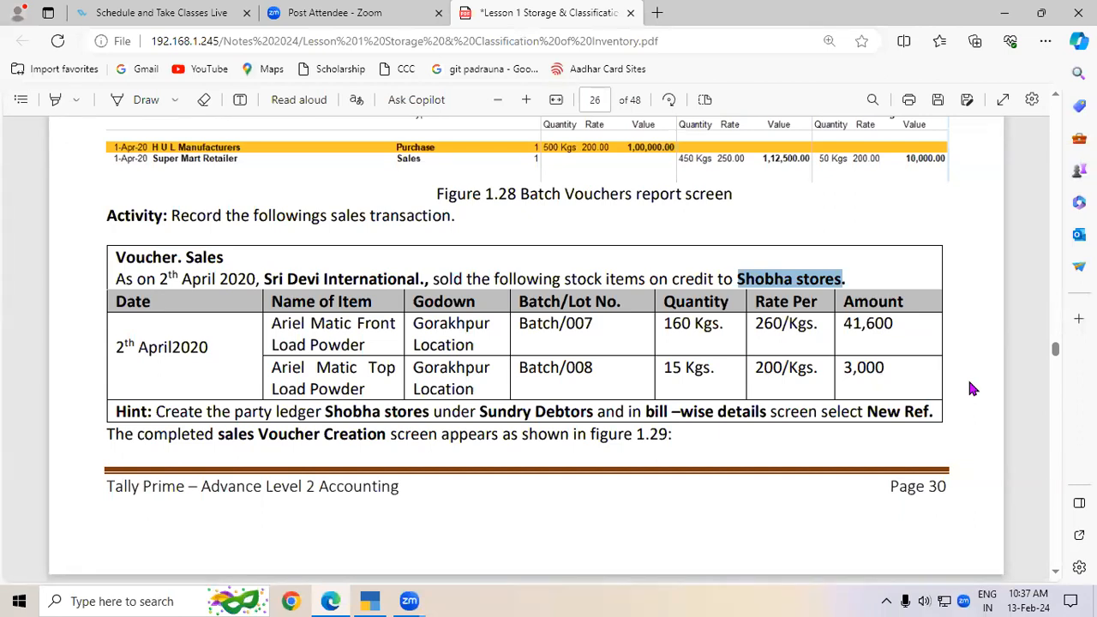
pyautogui.hotkey('alt', 'Tab')
pyautogui.write('Ar')
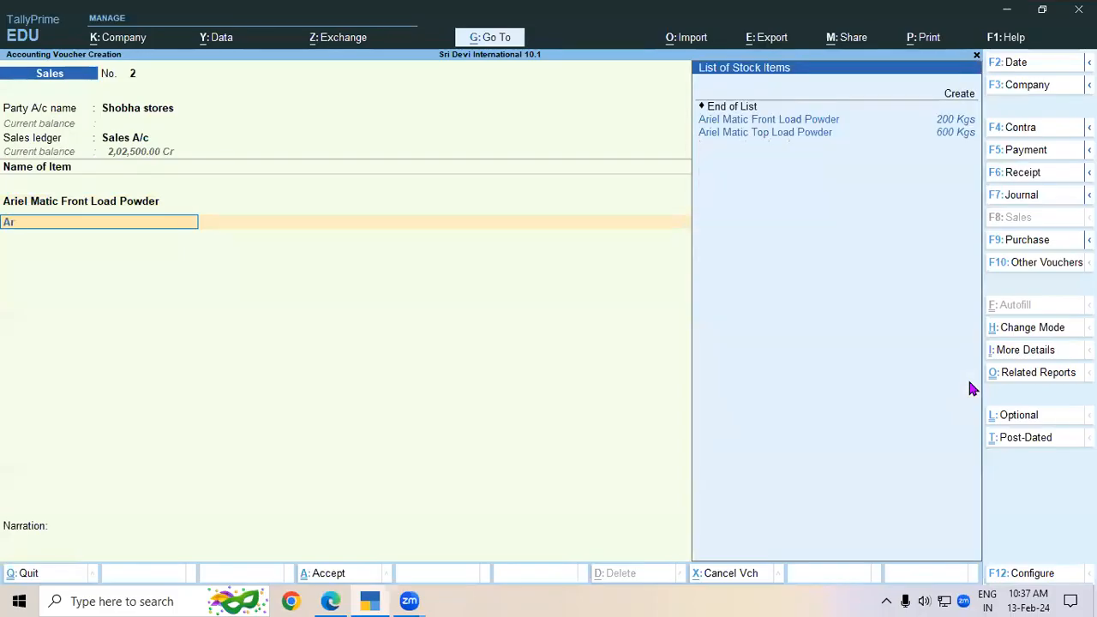
pyautogui.press('Down')
pyautogui.press('Return')
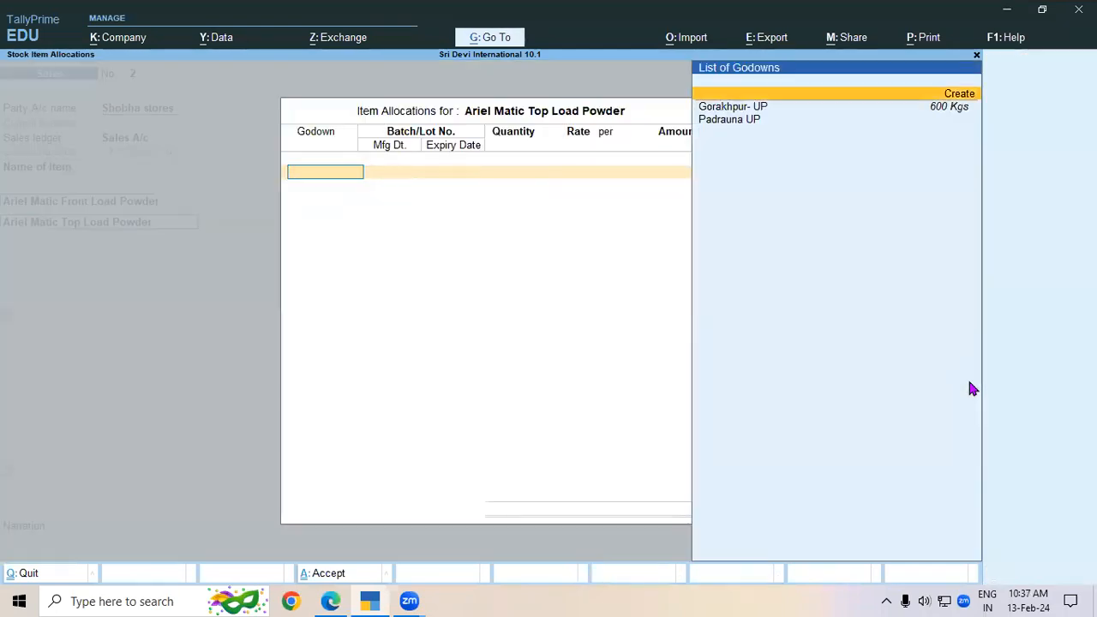
pyautogui.press('Down')
pyautogui.press('Return')
pyautogui.press('Return')
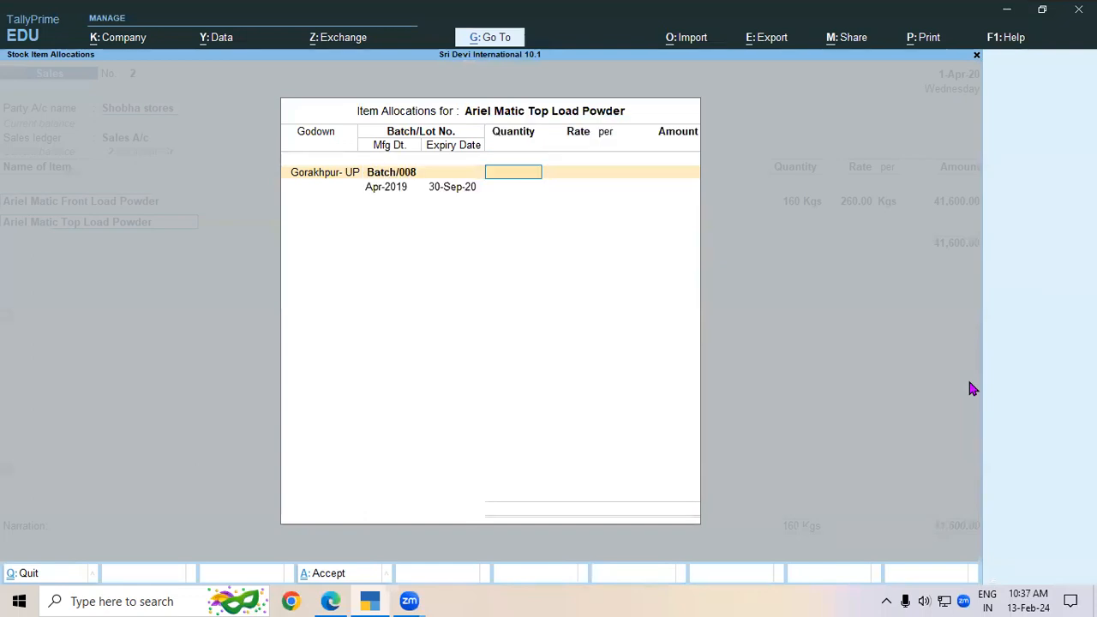
# Check the PDF for the figures, enter 15 Kgs at rate 200 for Batch/008 with expiry Sep-20, and complete the item allocation.
pyautogui.hotkey('alt', 'Tab')
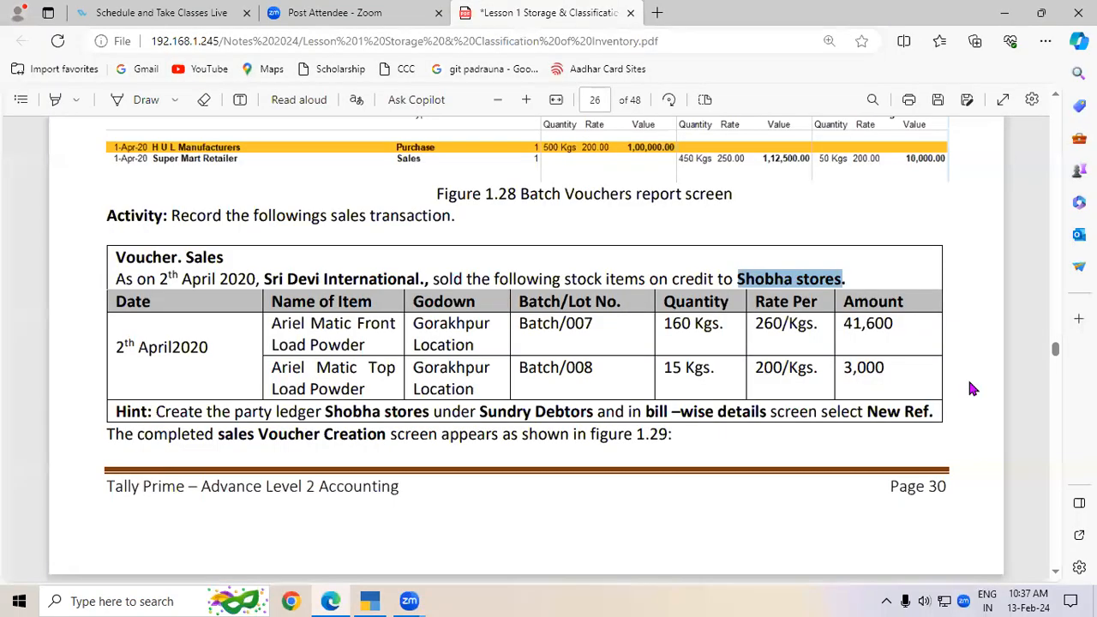
pyautogui.hotkey('alt', 'Tab')
pyautogui.write('15')
pyautogui.press('Return')
pyautogui.write('200')
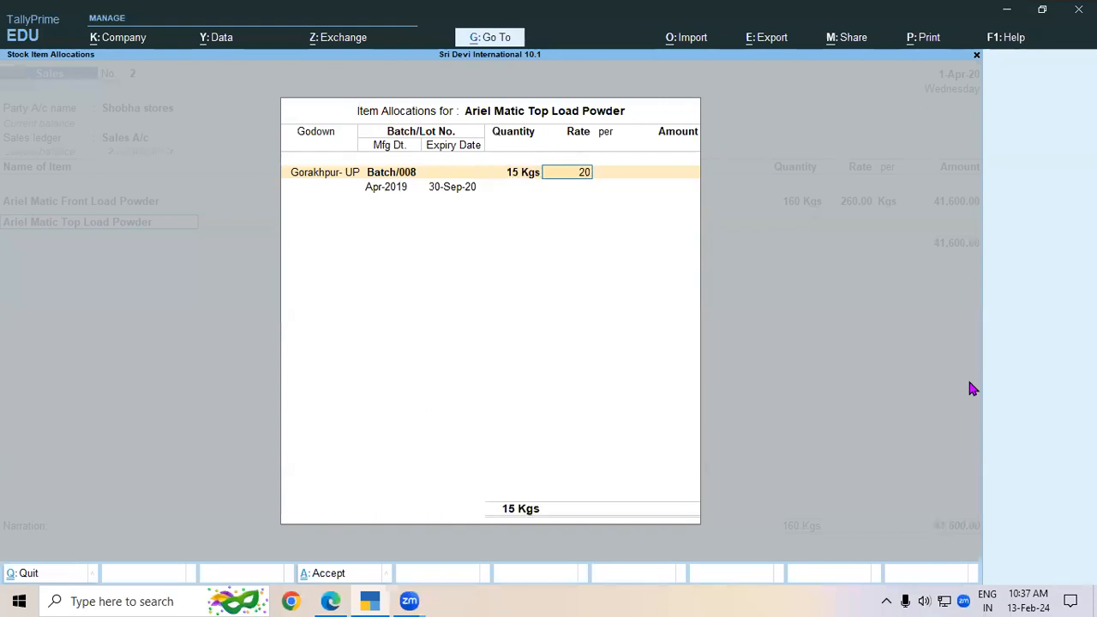
pyautogui.press('Return')
pyautogui.press('Return')
pyautogui.press('Return')
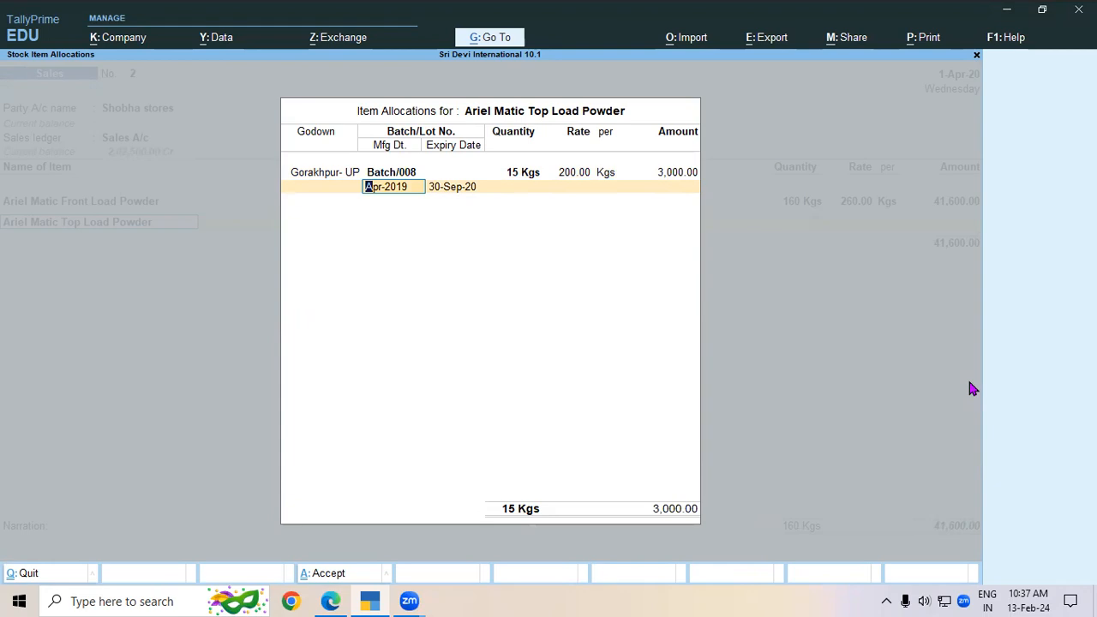
pyautogui.press('Return')
pyautogui.write('s')
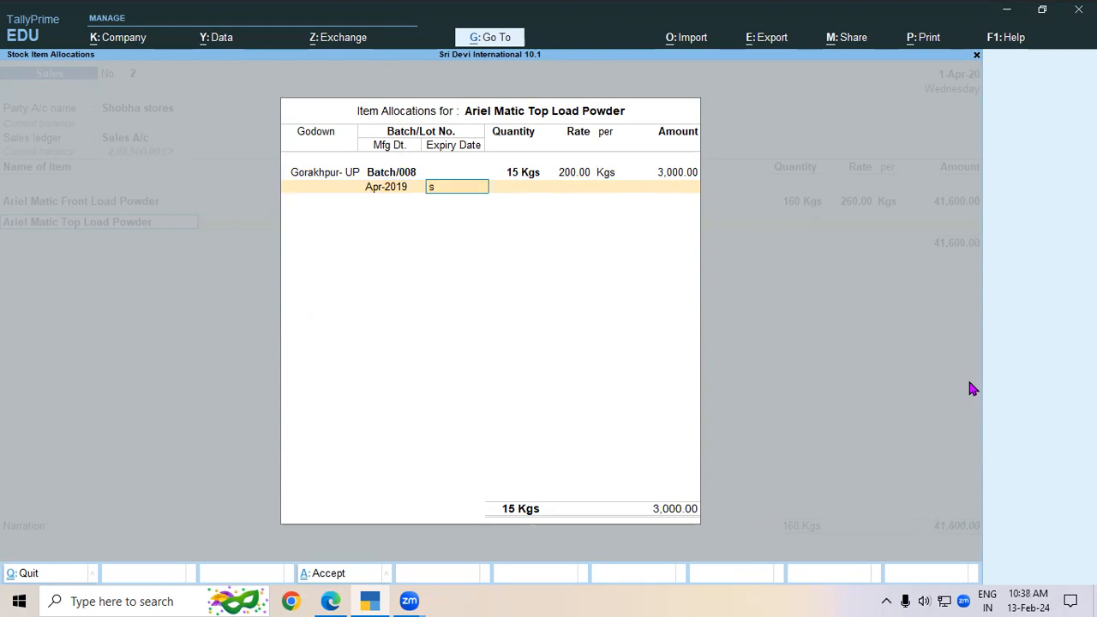
pyautogui.write('ep-20')
pyautogui.press('Return')
pyautogui.press('Return')
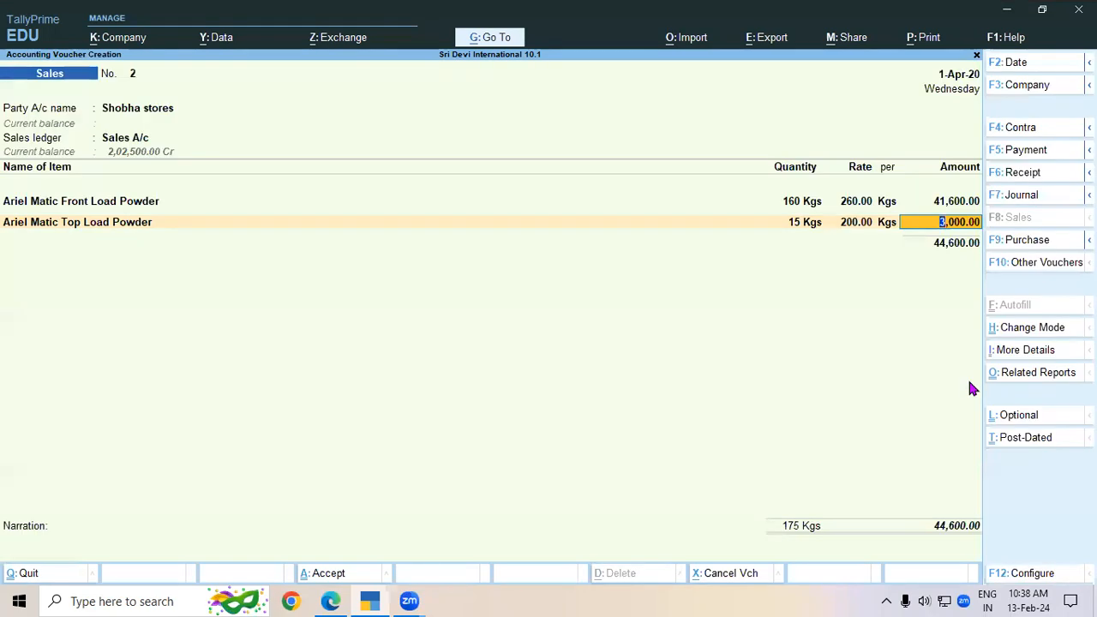
pyautogui.press('Return')
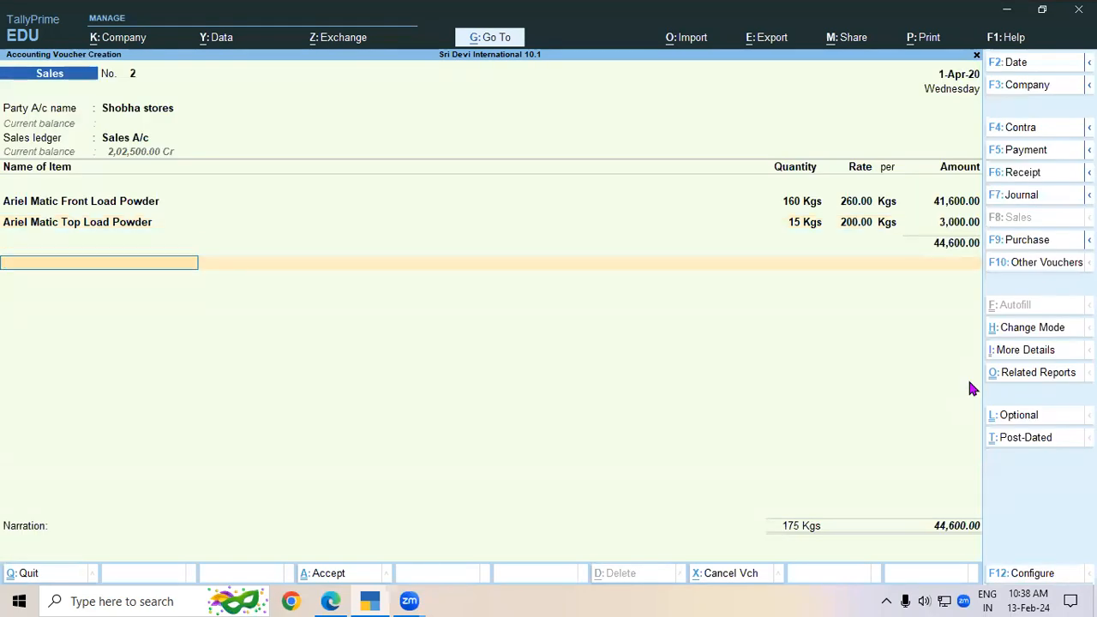
# Check the PDF hint, end the item list, record the Shobha stores bill as New Ref, and save the sales voucher without narration.
pyautogui.hotkey('alt', 'Tab')
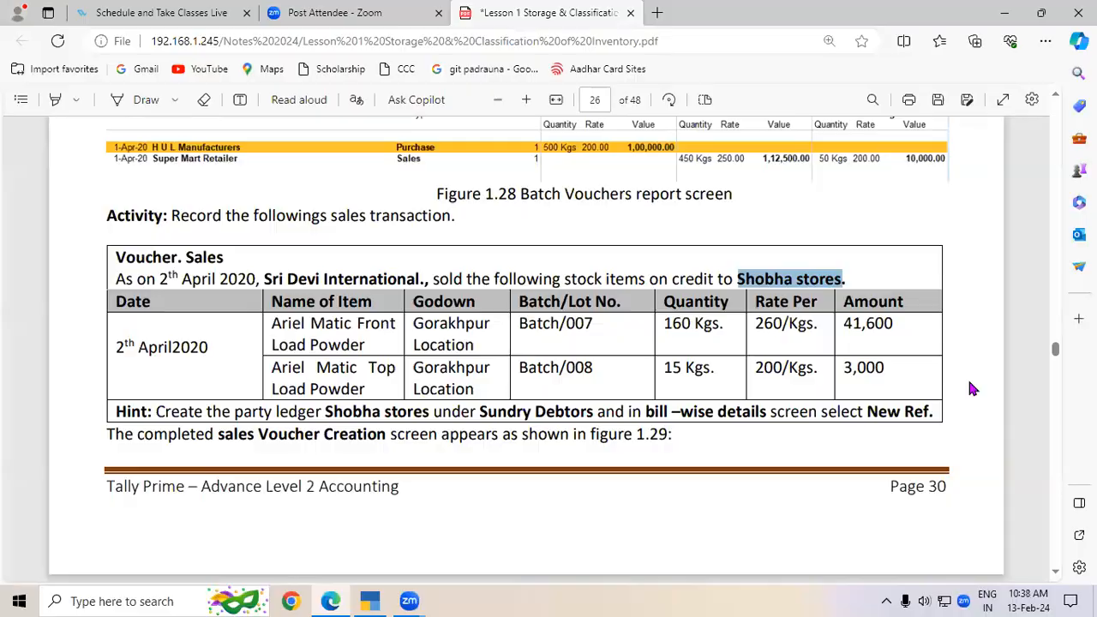
pyautogui.hotkey('alt', 'Tab')
pyautogui.press('Return')
pyautogui.press('Return')
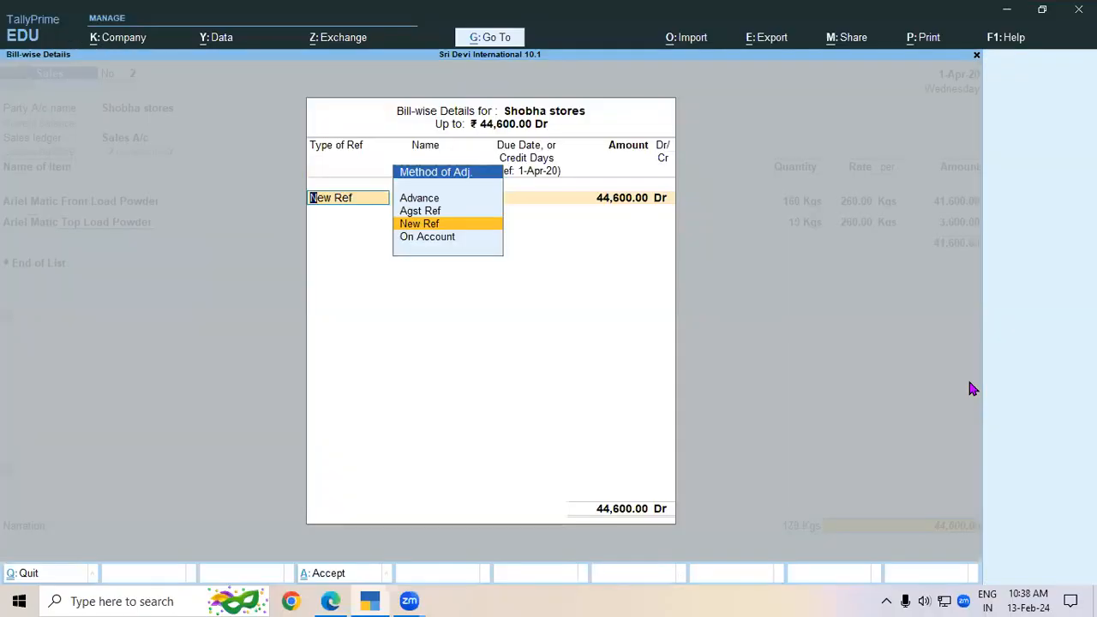
pyautogui.press('Return')
pyautogui.press('Return')
pyautogui.press('Return')
pyautogui.press('Return')
pyautogui.press('Return')
pyautogui.press('Return')
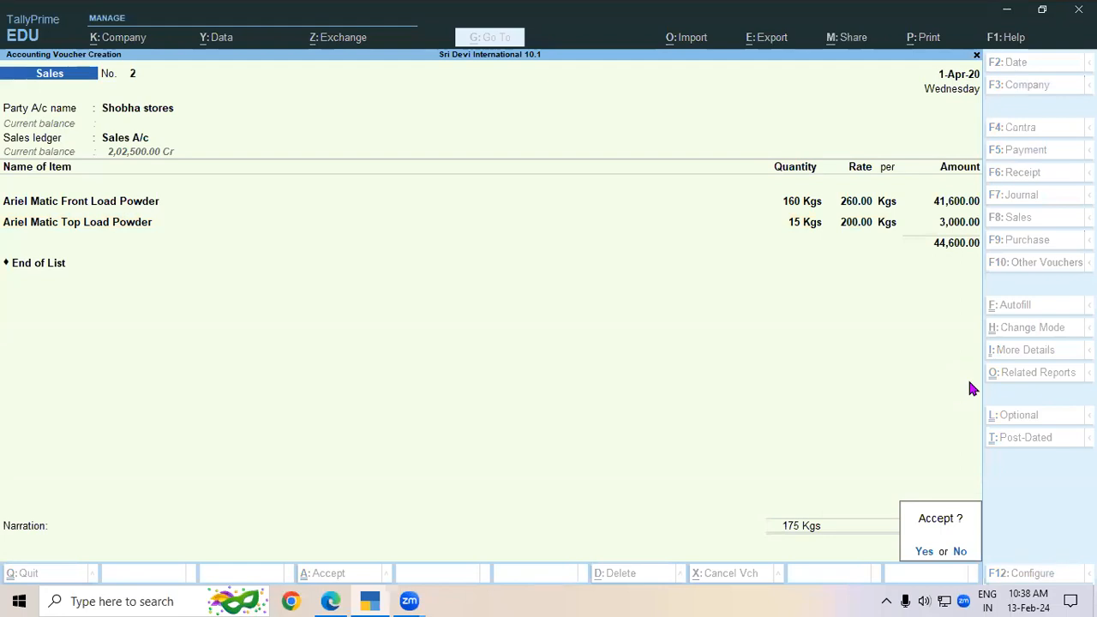
pyautogui.press('Return')
# Read the Voucher Receipt activity in the PDF, noting the amount, bill number and payment mode for Shobha Stores.
pyautogui.hotkey('alt', 'Tab')
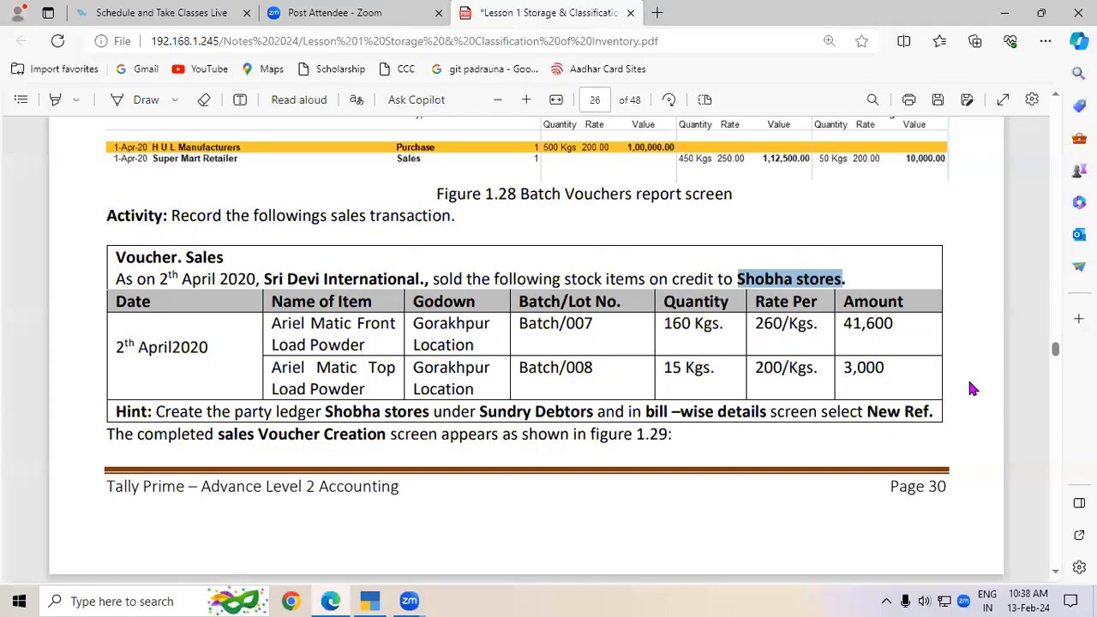
pyautogui.click(1055, 571)
pyautogui.scroll(-5, 1057, 578)
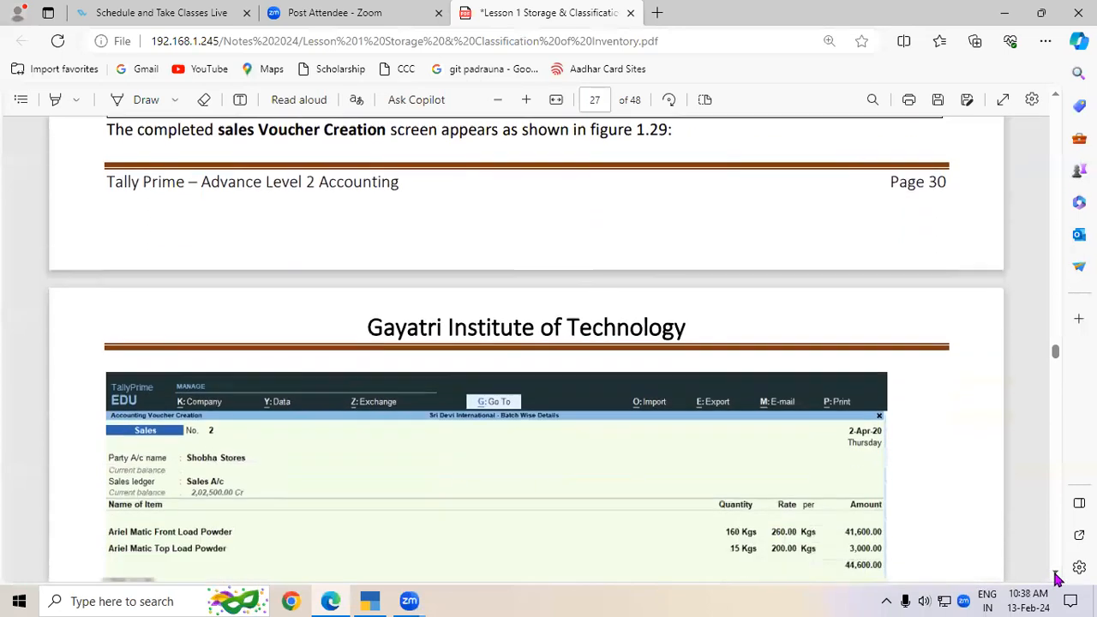
pyautogui.scroll(-4, 1057, 579)
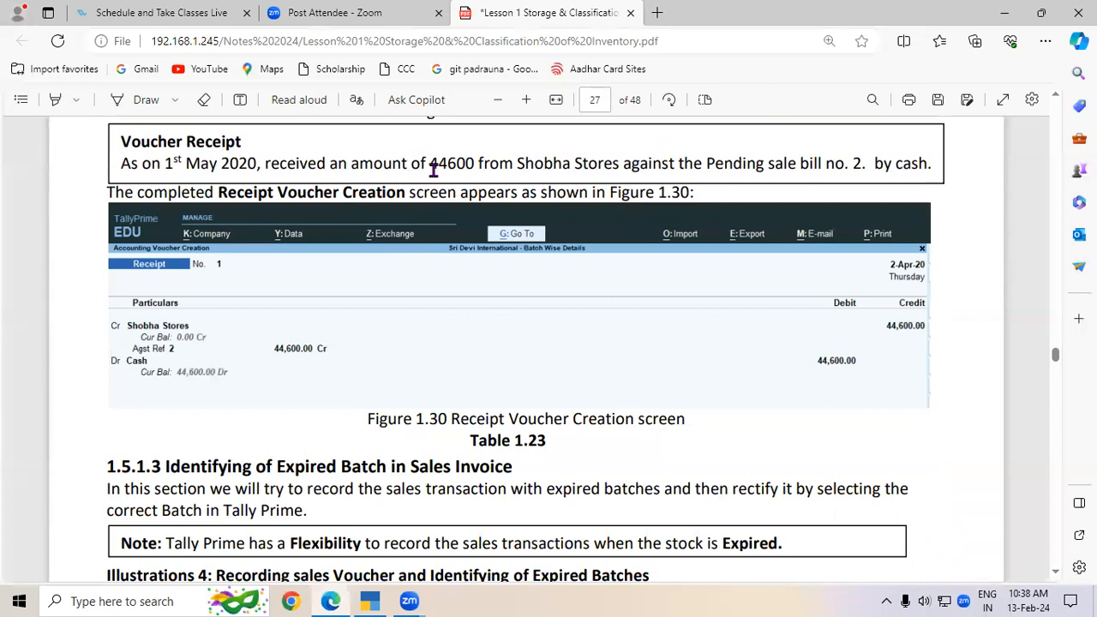
pyautogui.moveTo(427, 164); pyautogui.dragTo(468, 168)
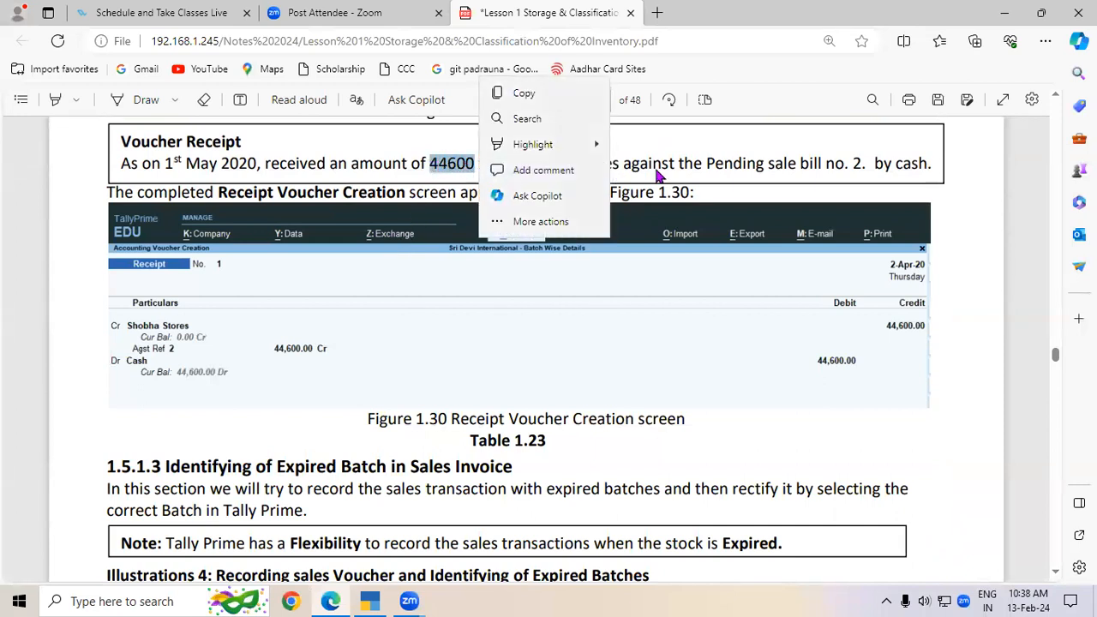
pyautogui.moveTo(836, 163); pyautogui.dragTo(864, 163)
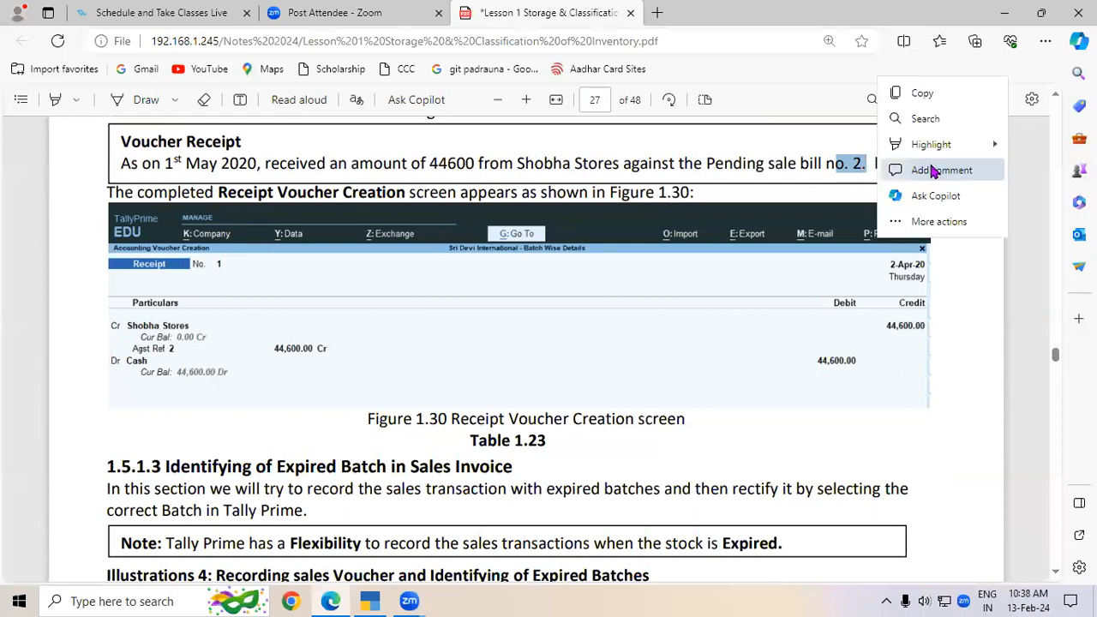
pyautogui.click(864, 184)
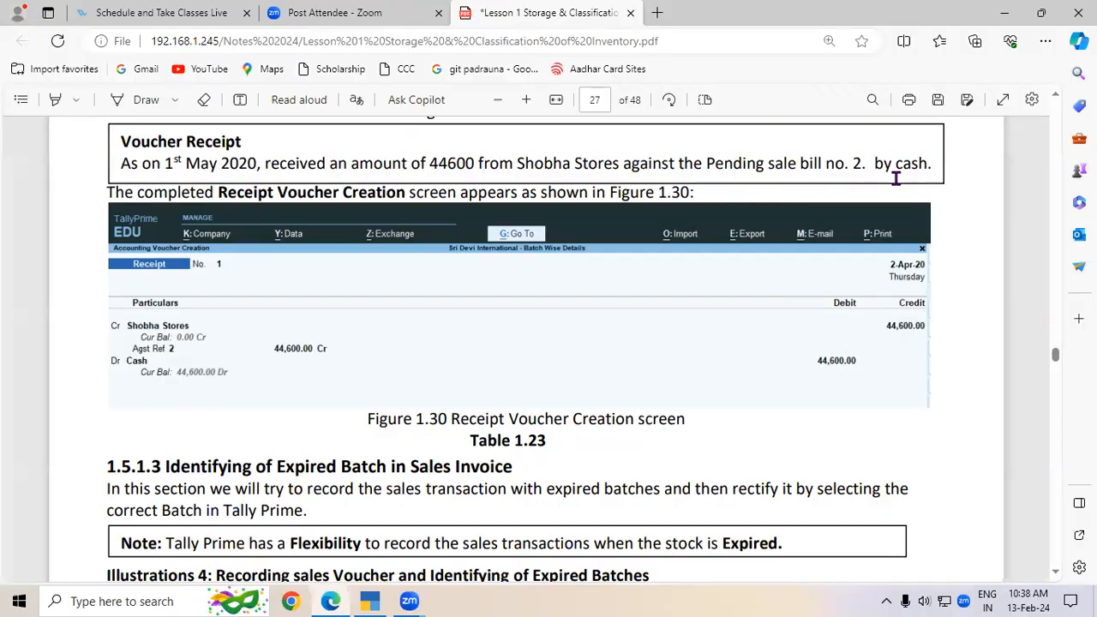
# Return to TallyPrime, start a Receipt voucher and select Shobha stores as the credit ledger.
pyautogui.hotkey('alt', 'Tab')
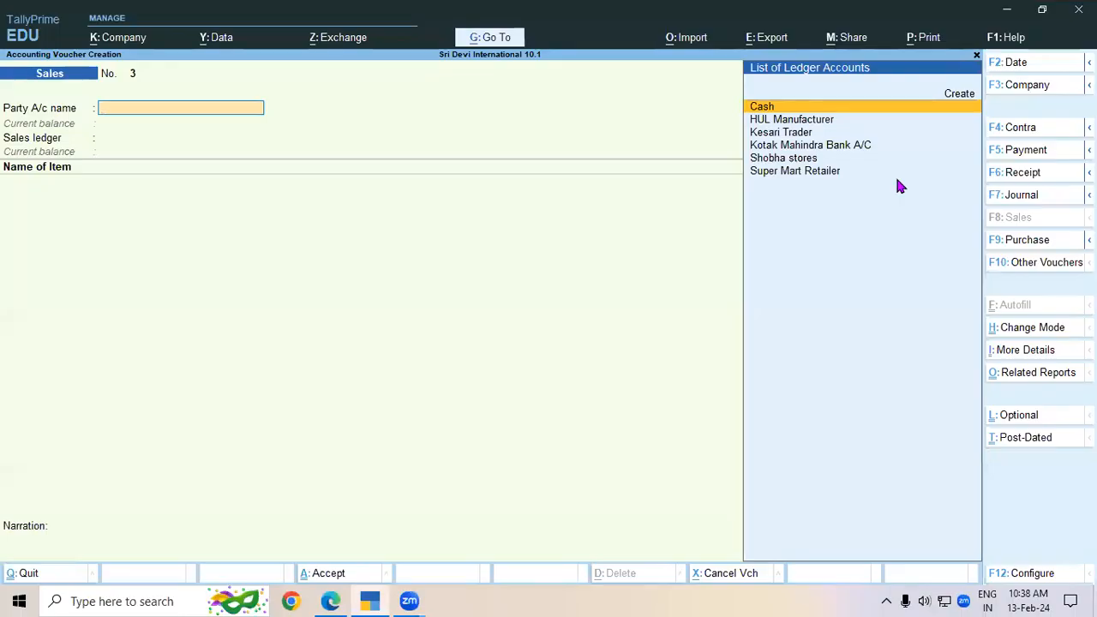
pyautogui.click(1029, 178)
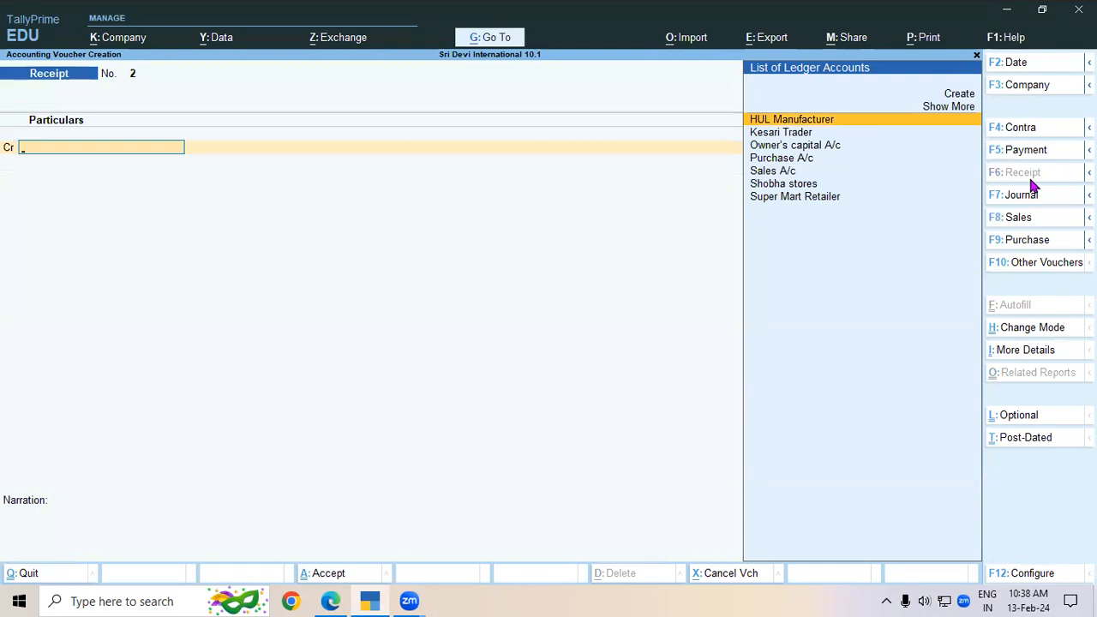
pyautogui.press('Down')
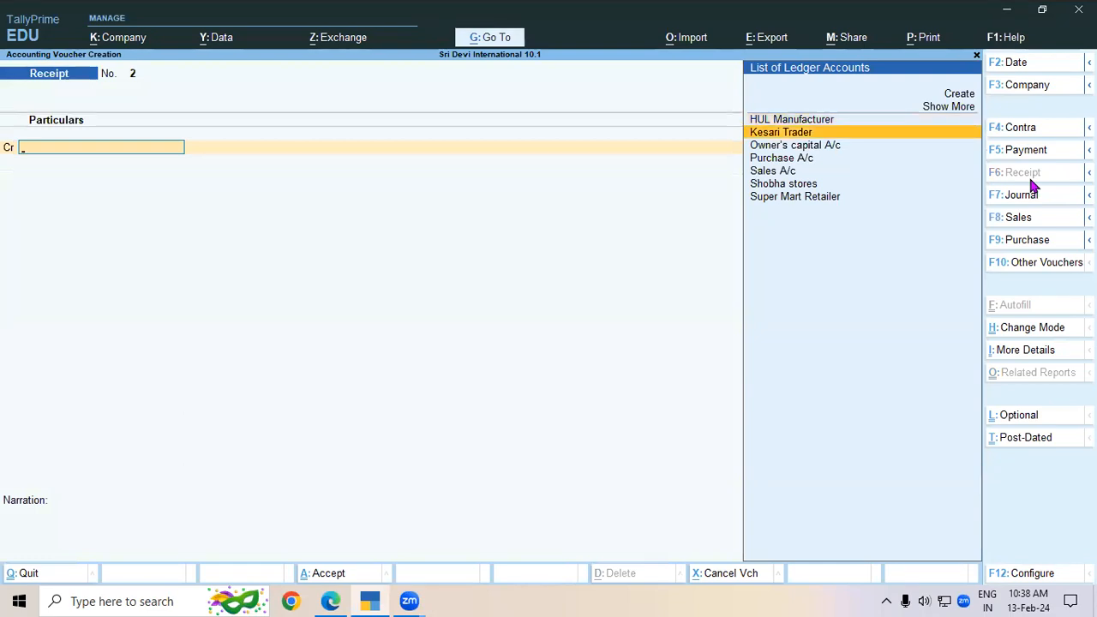
pyautogui.press('Down')
pyautogui.press('Down')
pyautogui.press('Down')
pyautogui.press('Down')
pyautogui.press('Return')
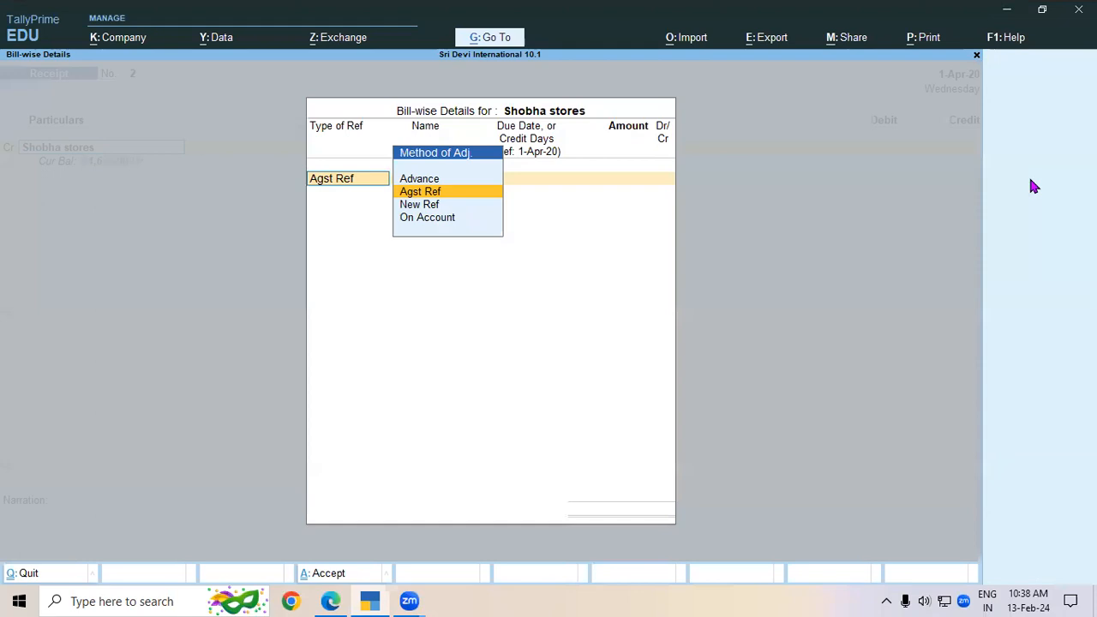
# Adjust the Shobha stores receipt as Agst Ref against pending bill 2 for 44,600.00 Cr.
pyautogui.press('Return')
pyautogui.press('Return')
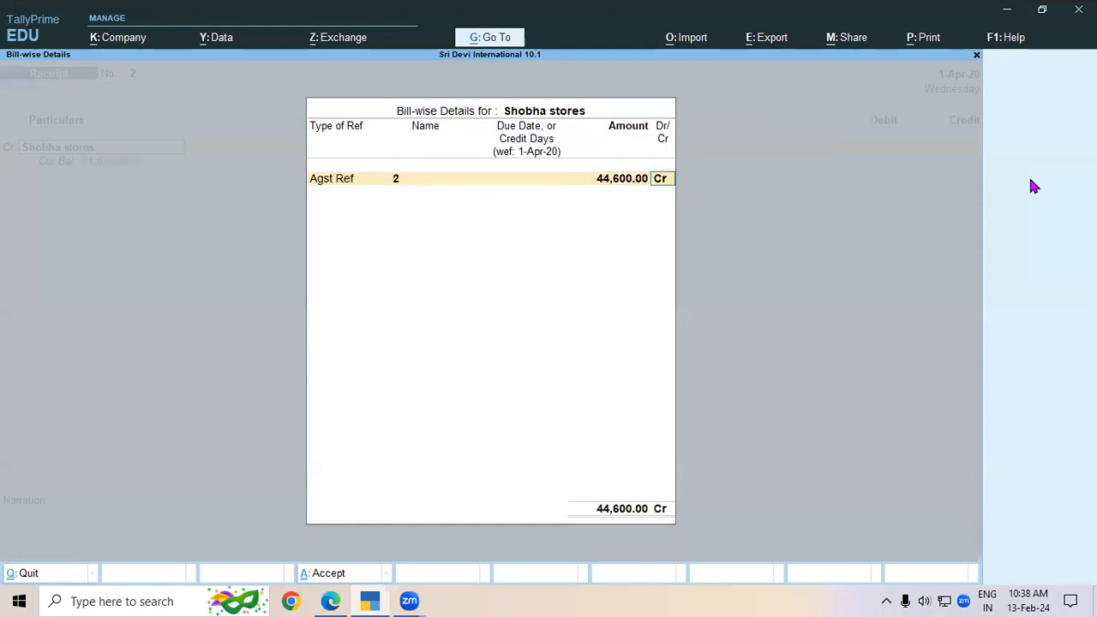
pyautogui.press('Return')
pyautogui.press('Return')
pyautogui.press('Return')
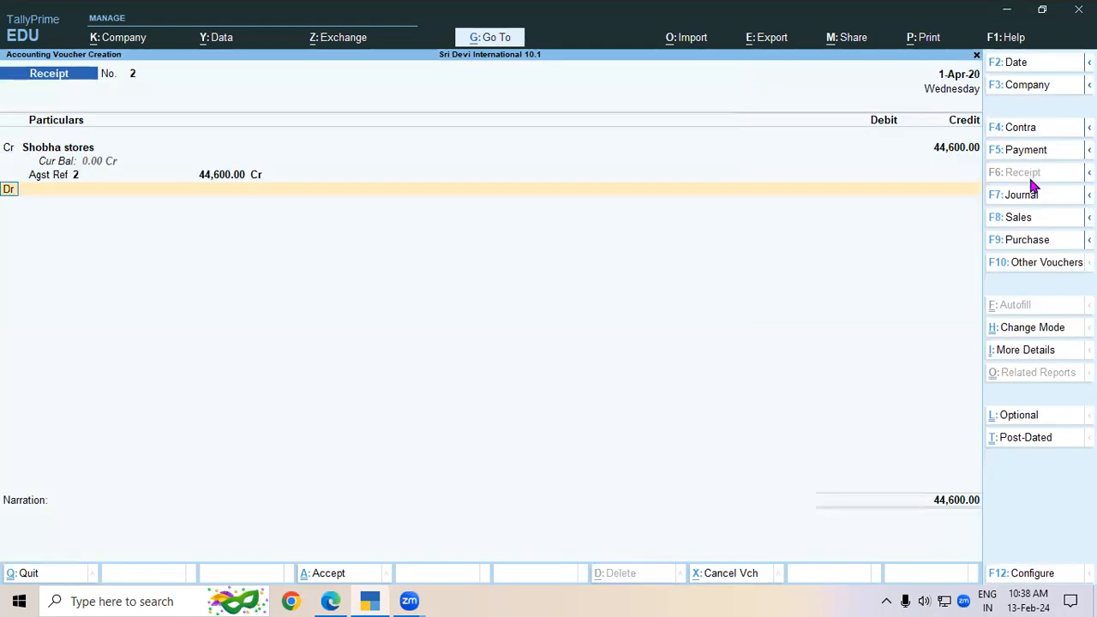
# Debit Cash for 44,600.00 and save the receipt voucher with the narration left blank.
pyautogui.press('Return')
pyautogui.press('Return')
pyautogui.press('Return')
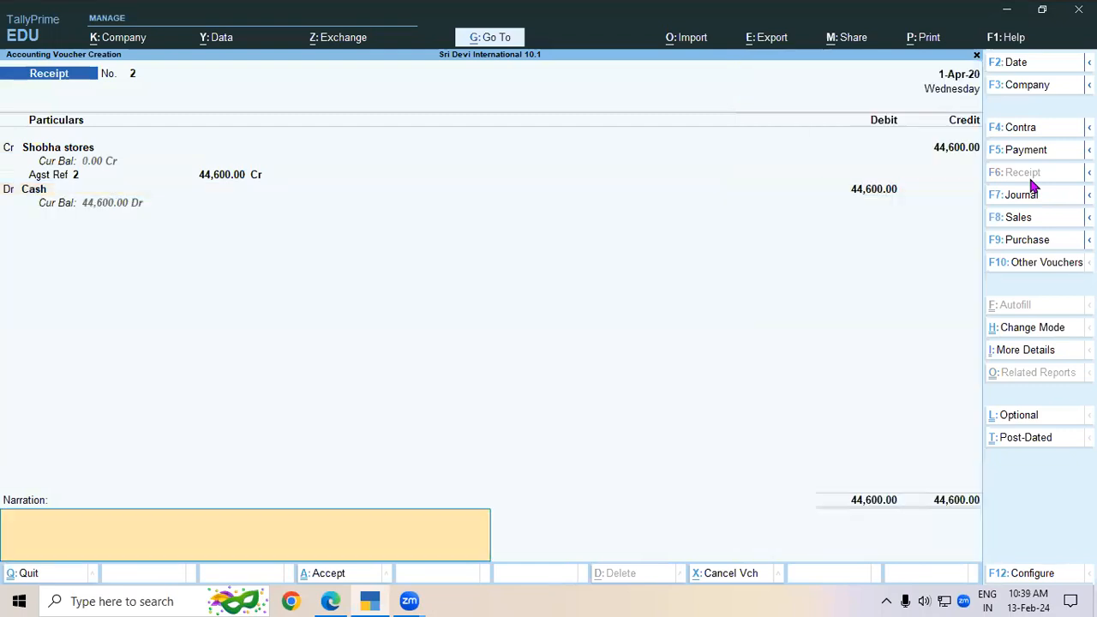
pyautogui.press('Return')
pyautogui.press('Return')
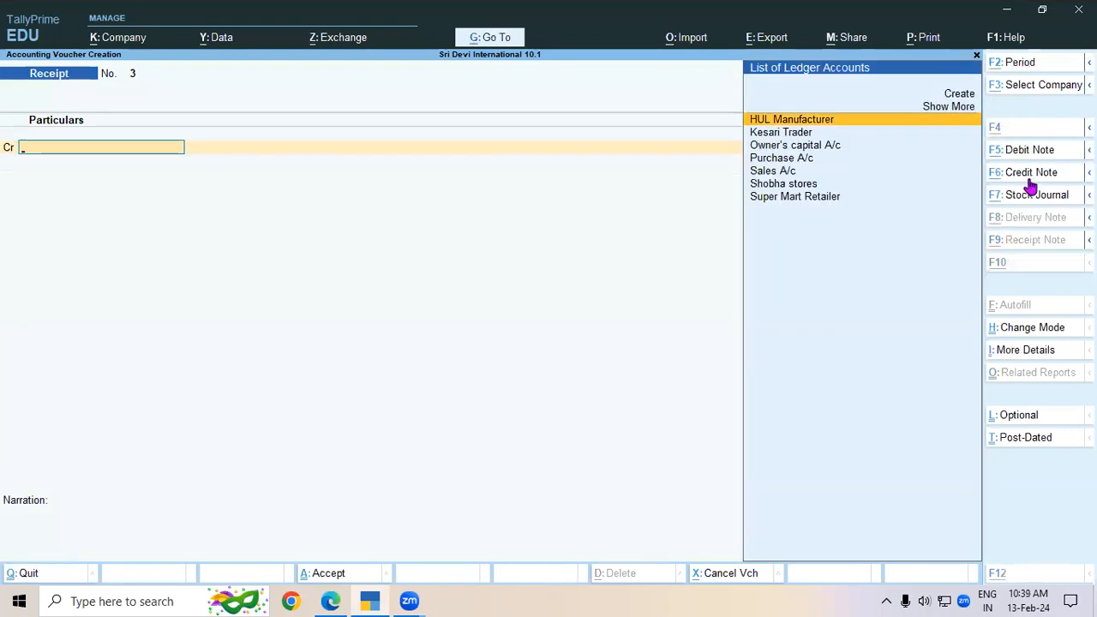
# Read PDF section 1.5.1.3 on identifying expired batches in a sales invoice, including the Super Mart Retailer transaction in Table 1.24.
pyautogui.hotkey('alt', 'Tab')
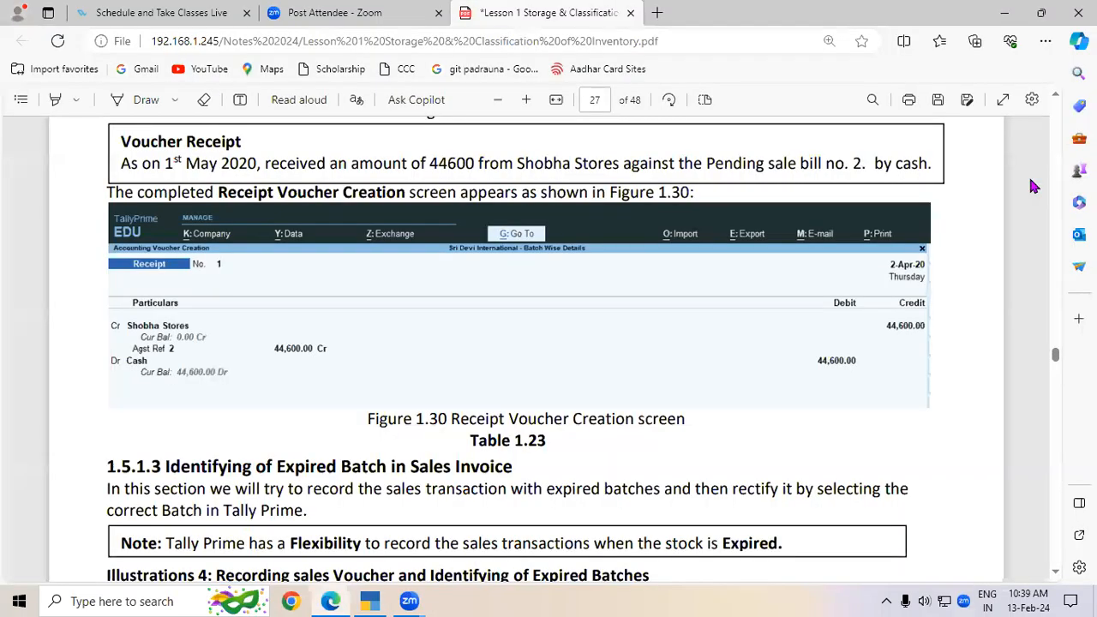
pyautogui.click(1057, 574)
pyautogui.click(1057, 575)
pyautogui.click(1057, 574)
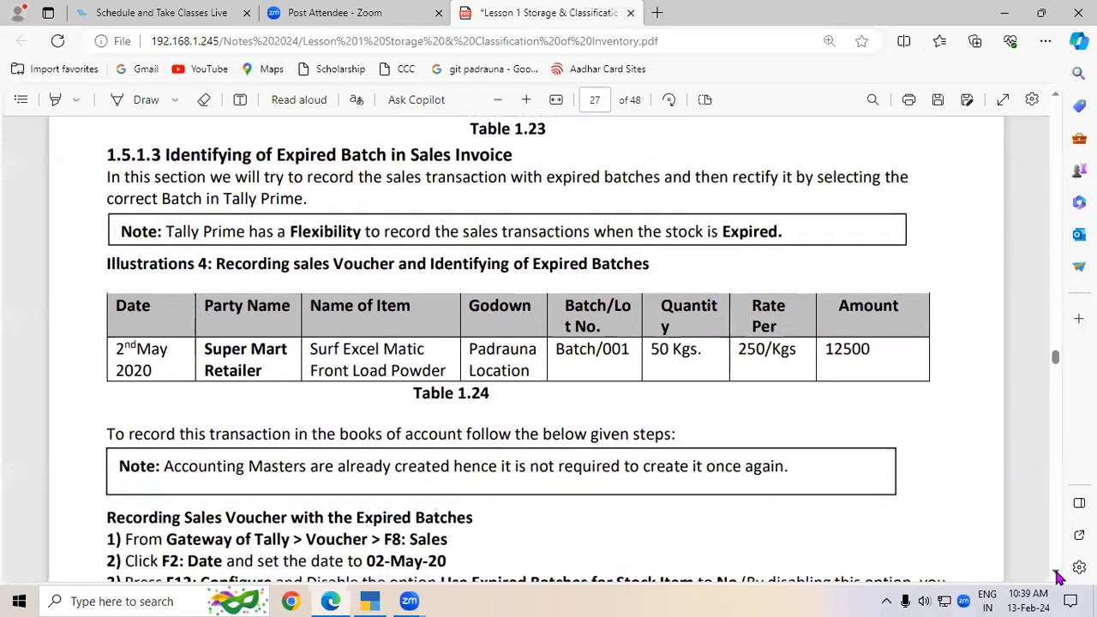
pyautogui.moveTo(276, 155); pyautogui.dragTo(385, 155)
pyautogui.click(343, 191)
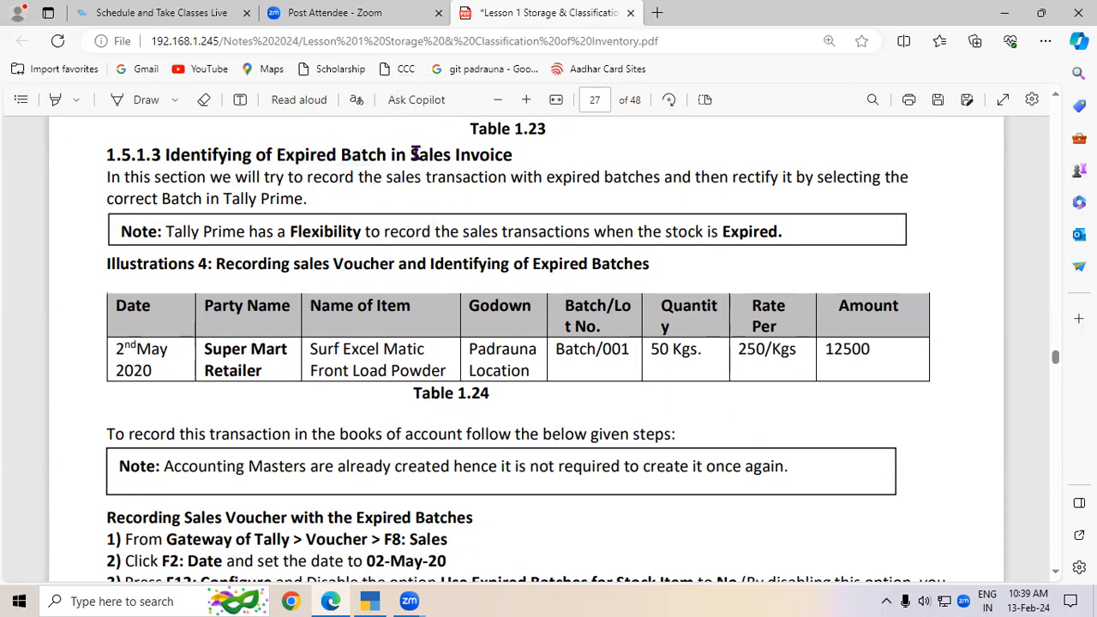
pyautogui.moveTo(411, 155); pyautogui.dragTo(519, 168)
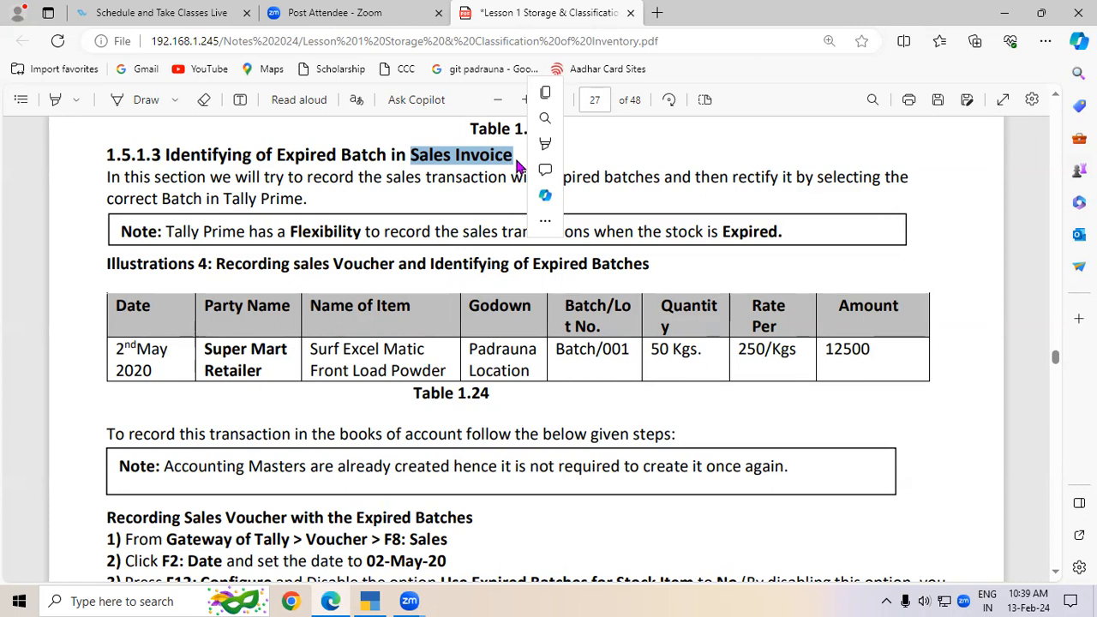
pyautogui.moveTo(204, 350); pyautogui.dragTo(263, 369)
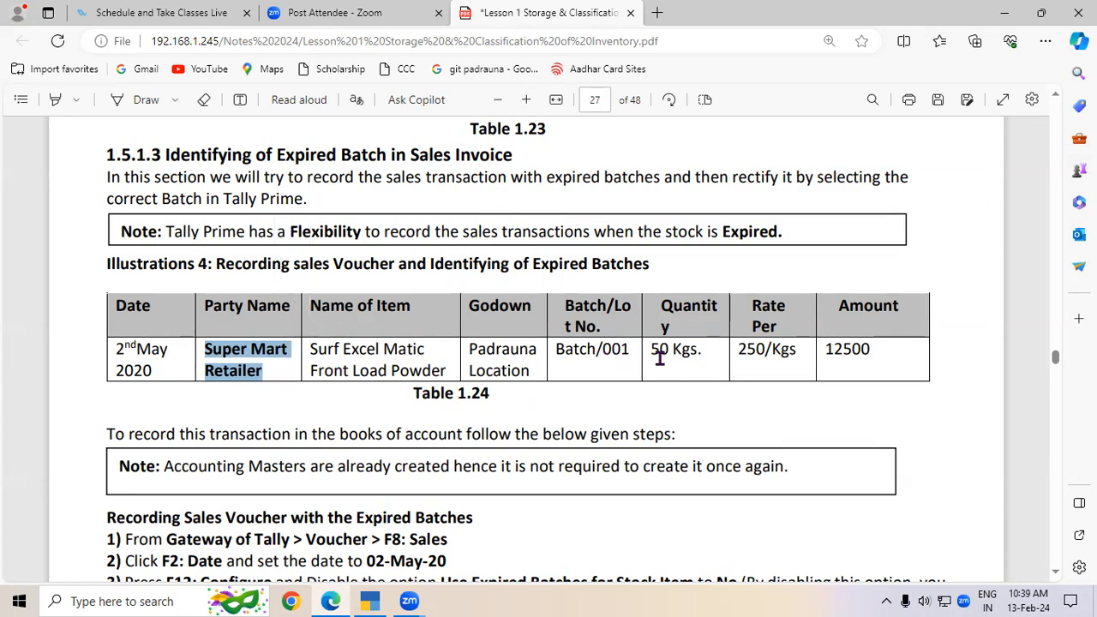
# Return to TallyPrime, start a new Sales voucher and select Super Mart Retailer as the party account.
pyautogui.hotkey('alt', 'Tab')
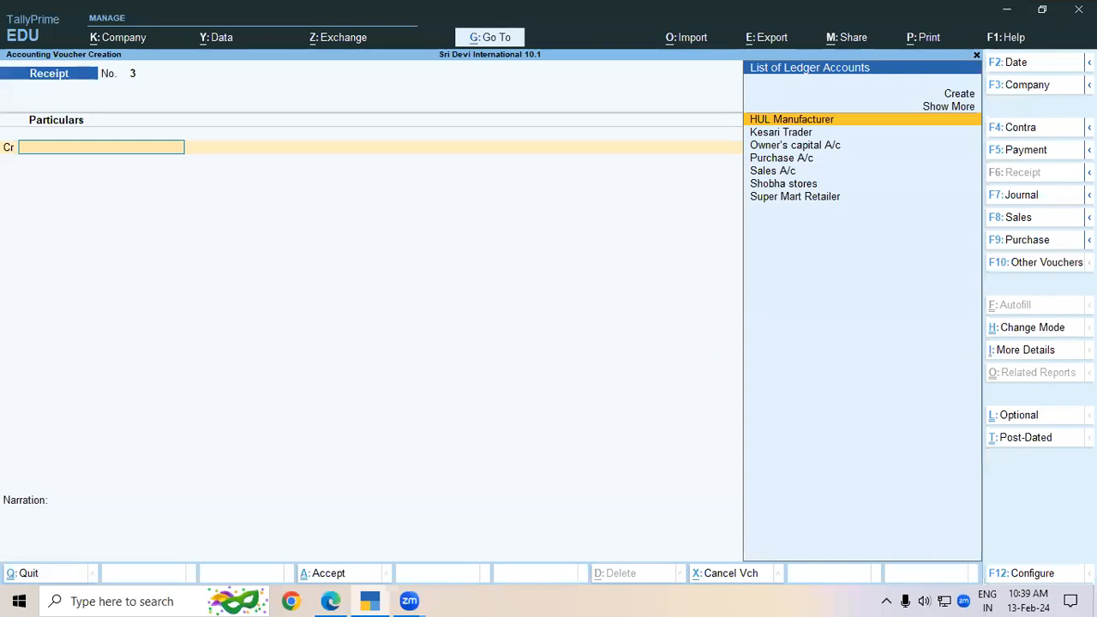
pyautogui.click(1026, 224)
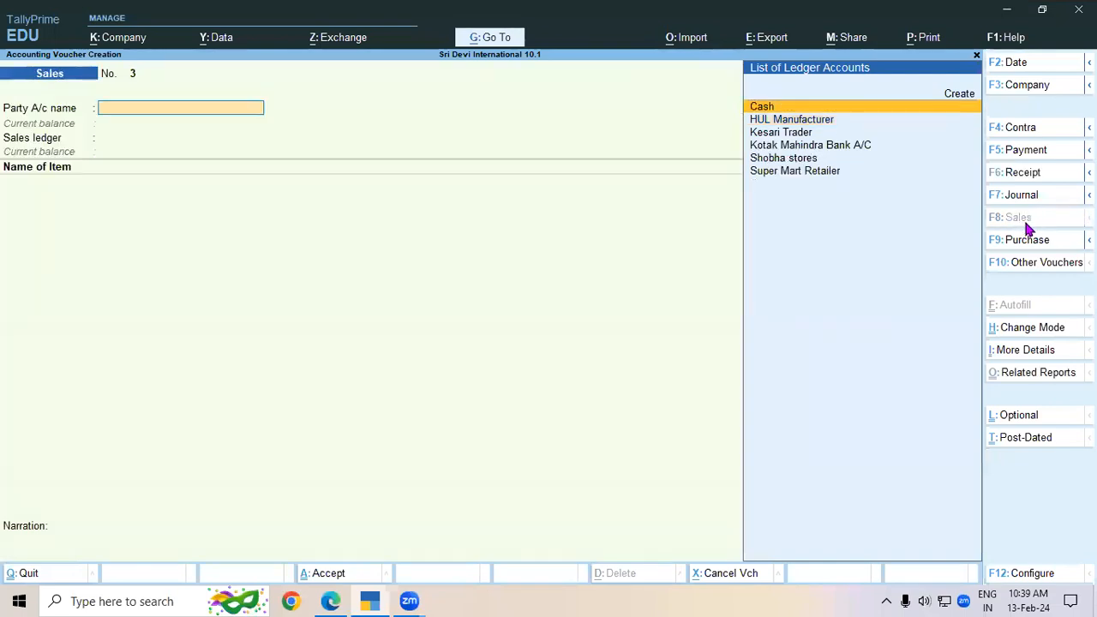
pyautogui.press('Down')
pyautogui.press('Down')
pyautogui.press('Down')
pyautogui.press('Down')
pyautogui.press('Down')
pyautogui.press('Return')
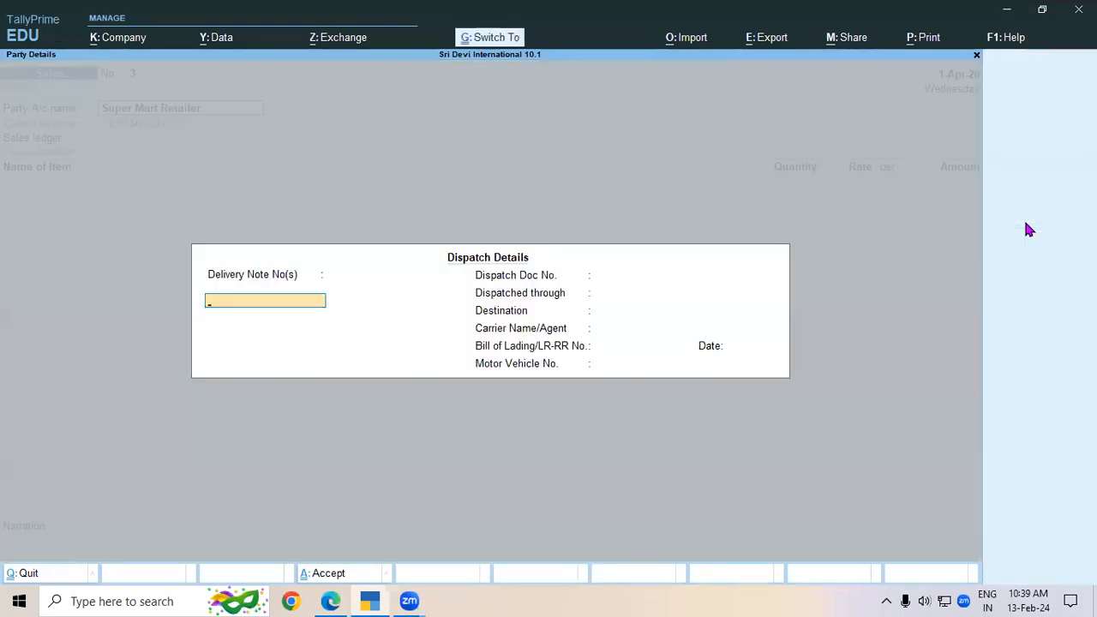
# Accept the dispatch and party details without changes and choose Sales A/c as the sales ledger.
pyautogui.press('Return')
pyautogui.press('Return')
pyautogui.press('Return')
pyautogui.press('Return')
pyautogui.press('Return')
pyautogui.press('Return')
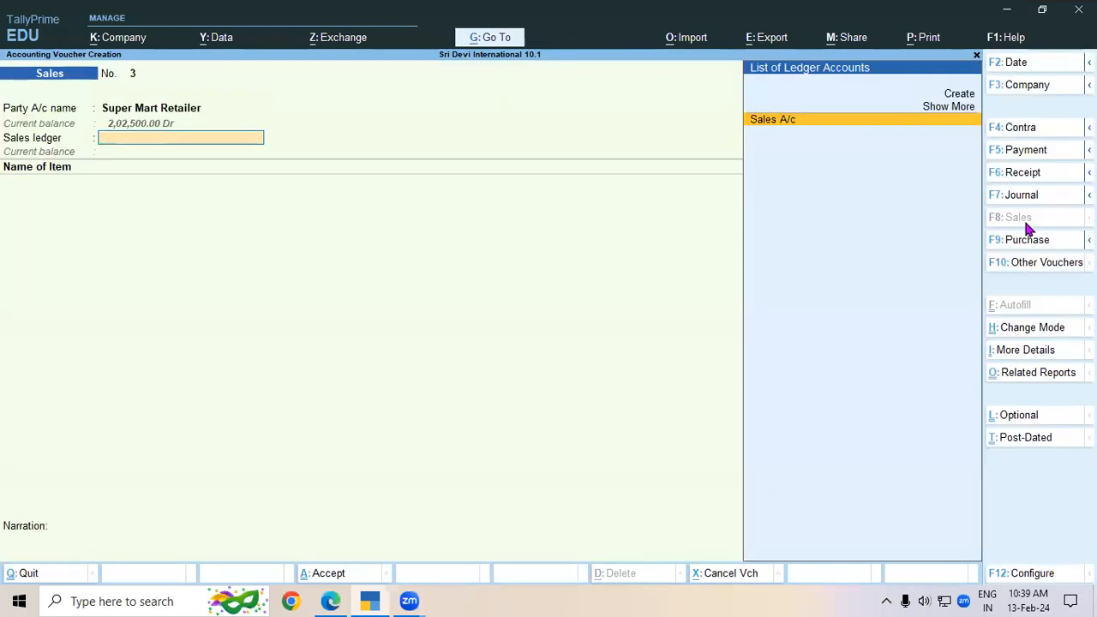
pyautogui.press('Return')
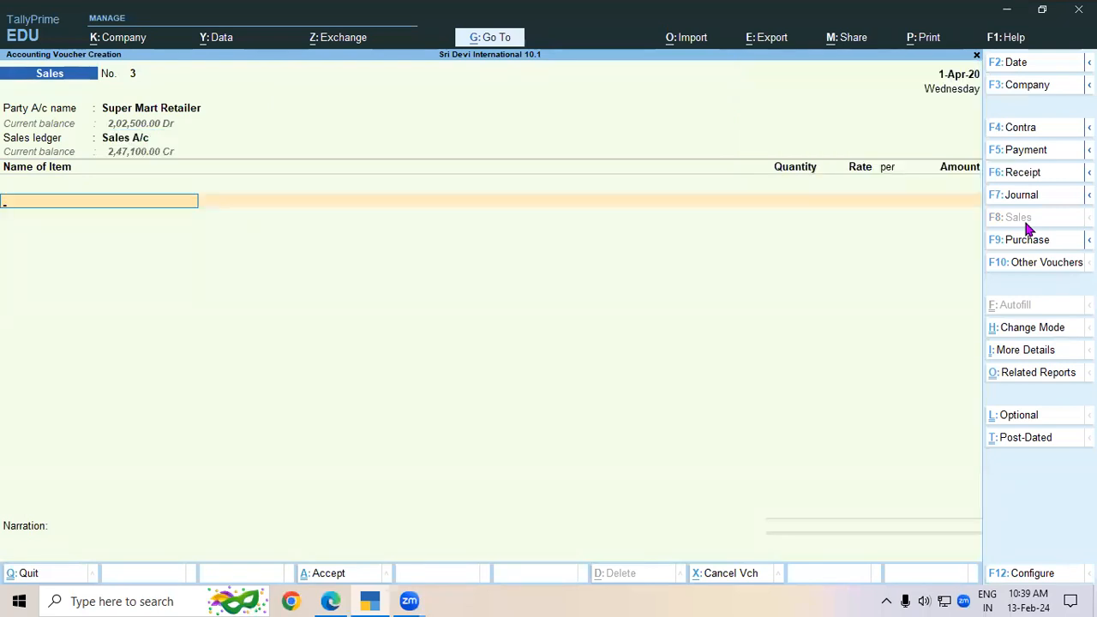
# Set the sales voucher date to 2-5-2020 and check the transaction in Table 1.24 of the PDF before returning to TallyPrime.
pyautogui.press('F2')
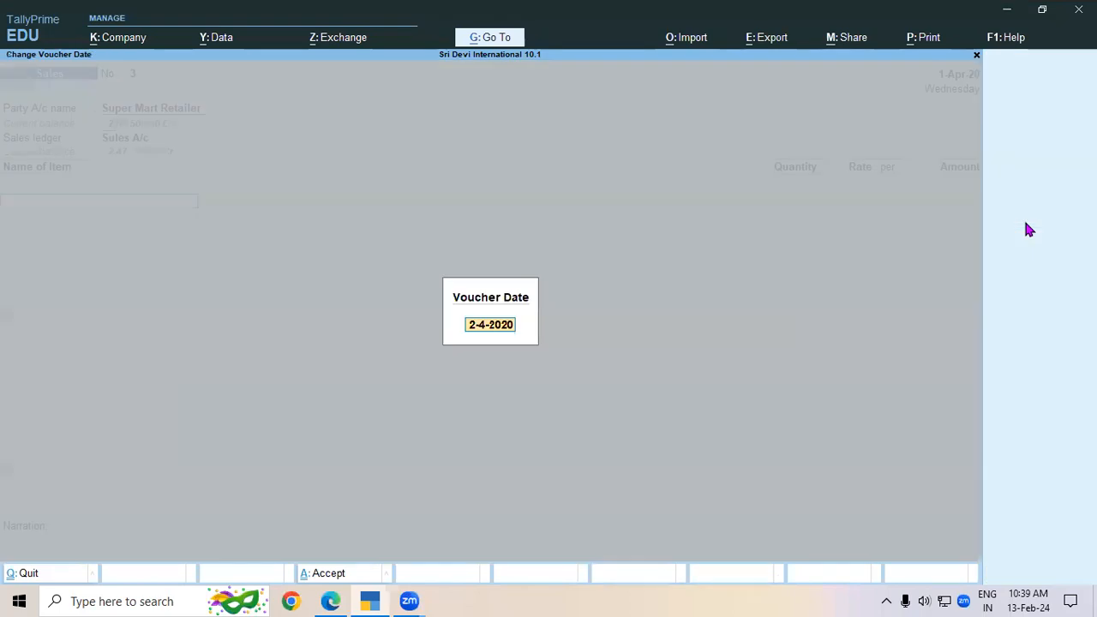
pyautogui.press('BackSpace')
pyautogui.write('2-5')
pyautogui.press('Return')
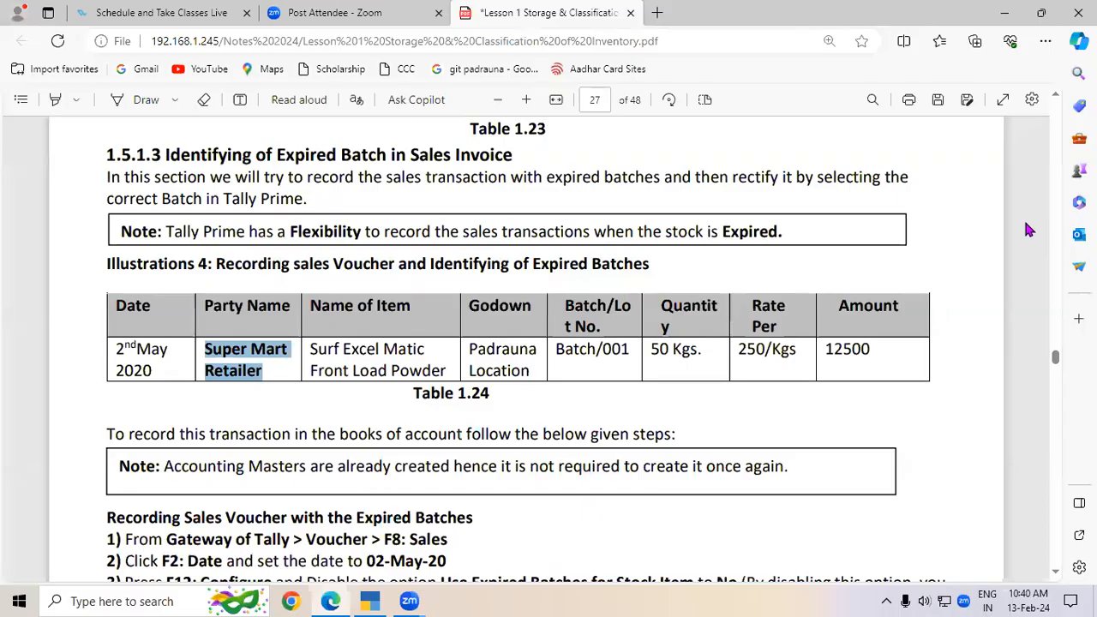
pyautogui.hotkey('alt', 'Tab')
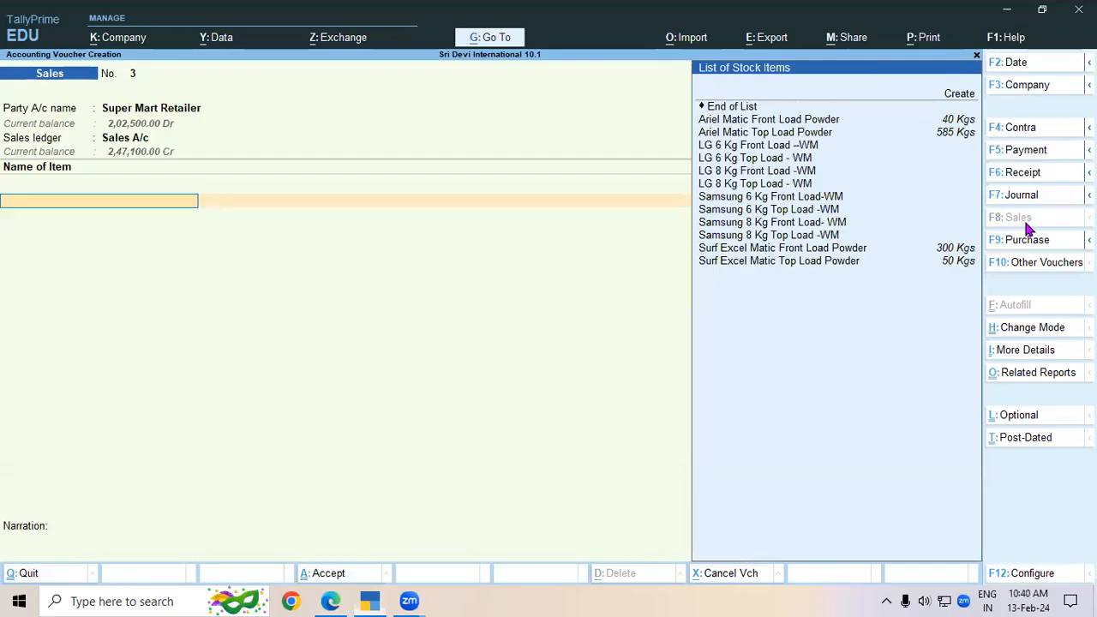
# Add Surf Excel Matic Front Load Powder to the sales voucher and allocate it from the Padrauna UP godown.
pyautogui.press('Down')
pyautogui.press('Down')
pyautogui.press('Down')
pyautogui.press('Down')
pyautogui.press('Down')
pyautogui.press('Down')
pyautogui.press('Down')
pyautogui.press('Down')
pyautogui.press('Down')
pyautogui.press('Down')
pyautogui.press('Down')
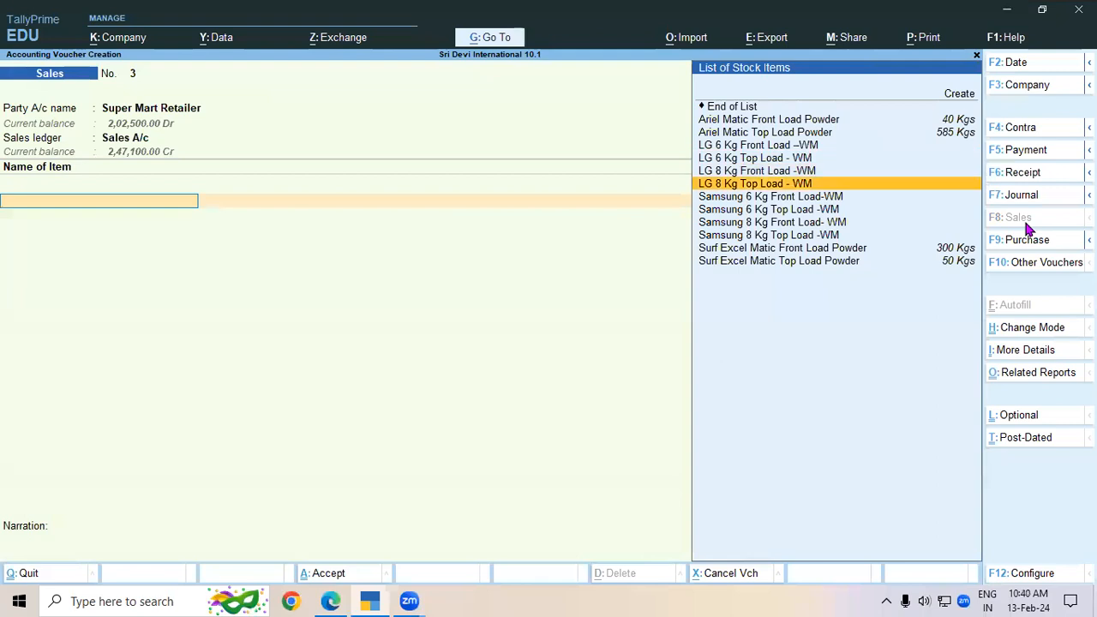
pyautogui.press('Return')
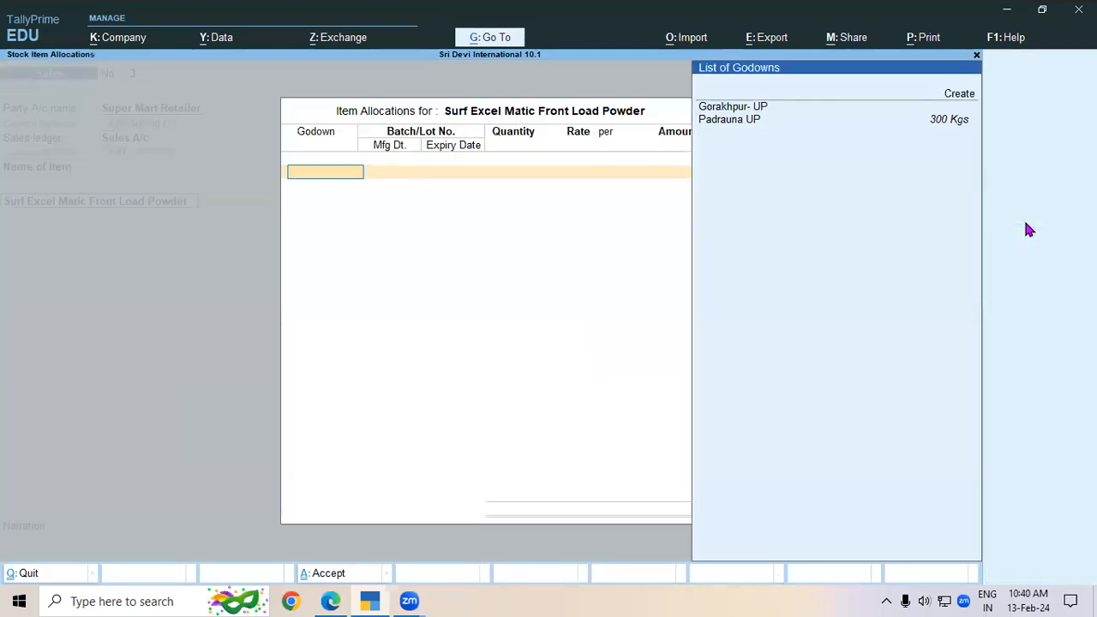
pyautogui.press('Down')
pyautogui.press('Down')
pyautogui.press('Return')
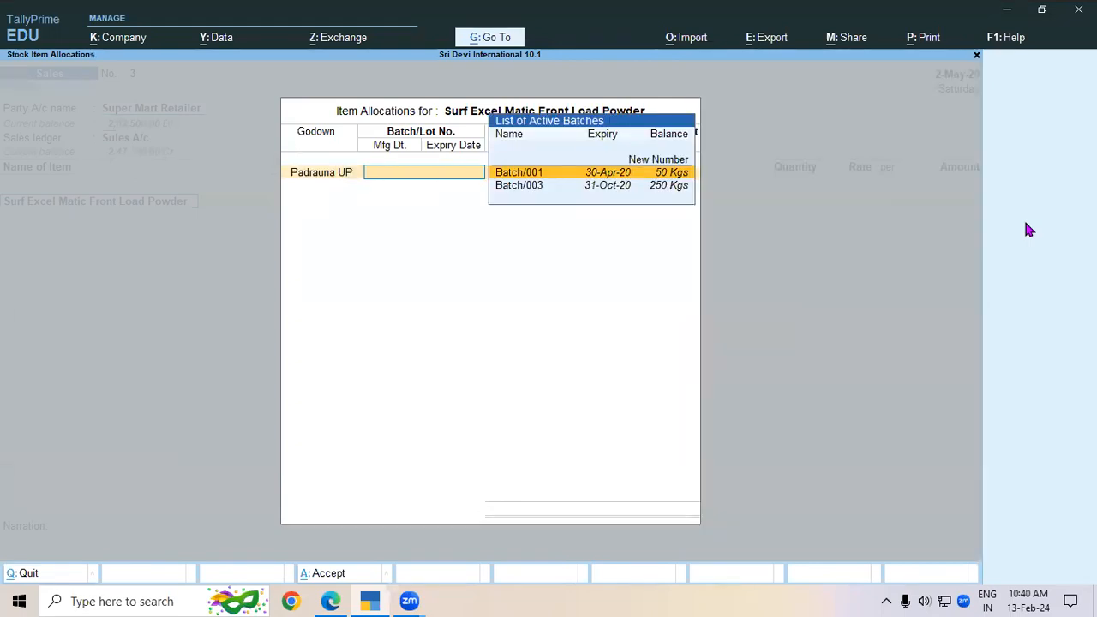
# Check the batch number in Table 1.24 of the PDF, copy Batch/001 and return to TallyPrime.
pyautogui.hotkey('alt', 'Tab')
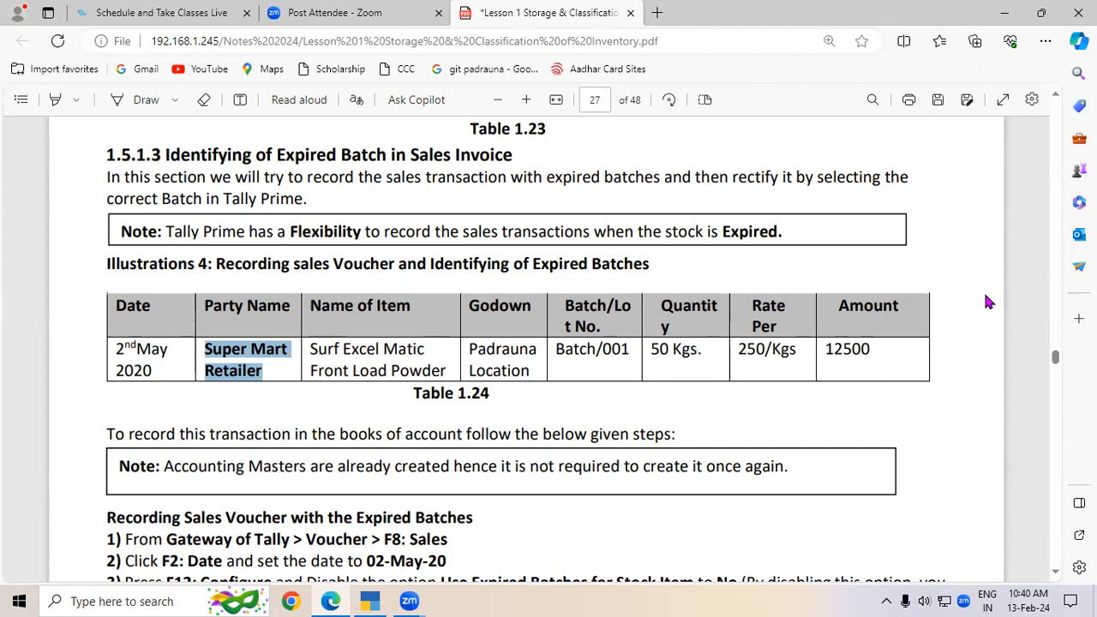
pyautogui.moveTo(553, 351); pyautogui.dragTo(625, 355)
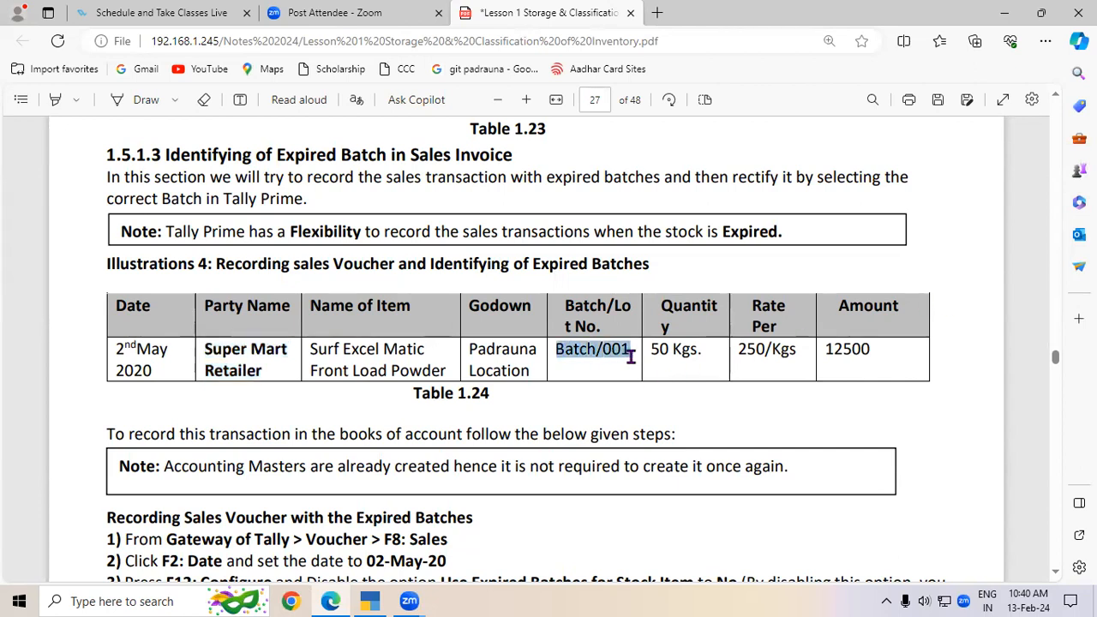
pyautogui.hotkey('ctrl', 'c')
pyautogui.hotkey('alt', 'Tab')
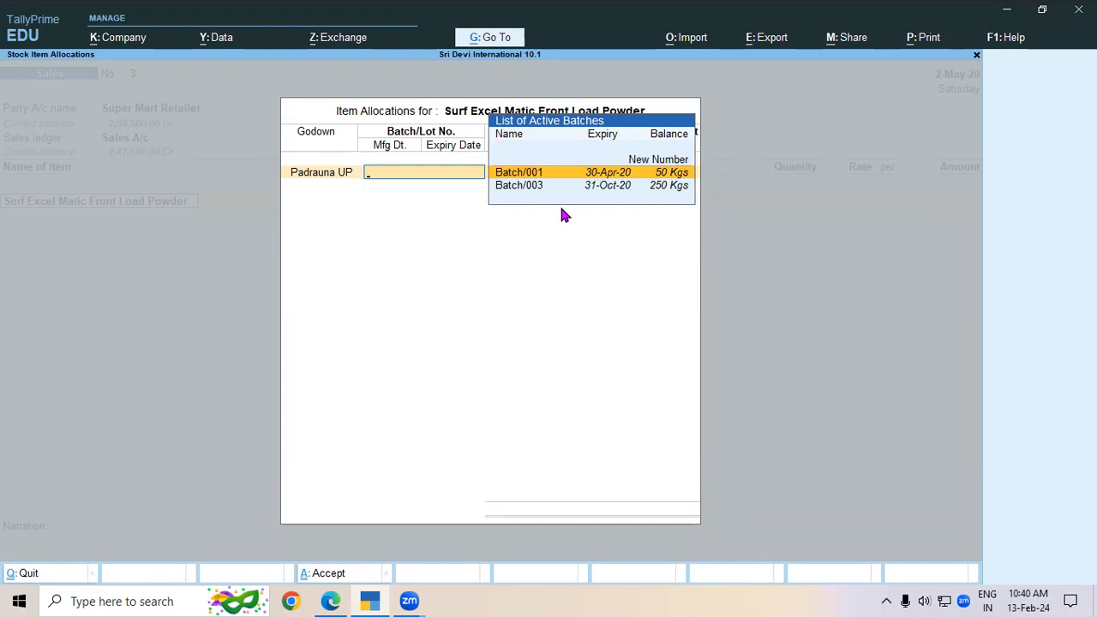
# Leave the item allocation and set Use Expired Batches for Stock items to No in the voucher configuration.
pyautogui.press('Escape')
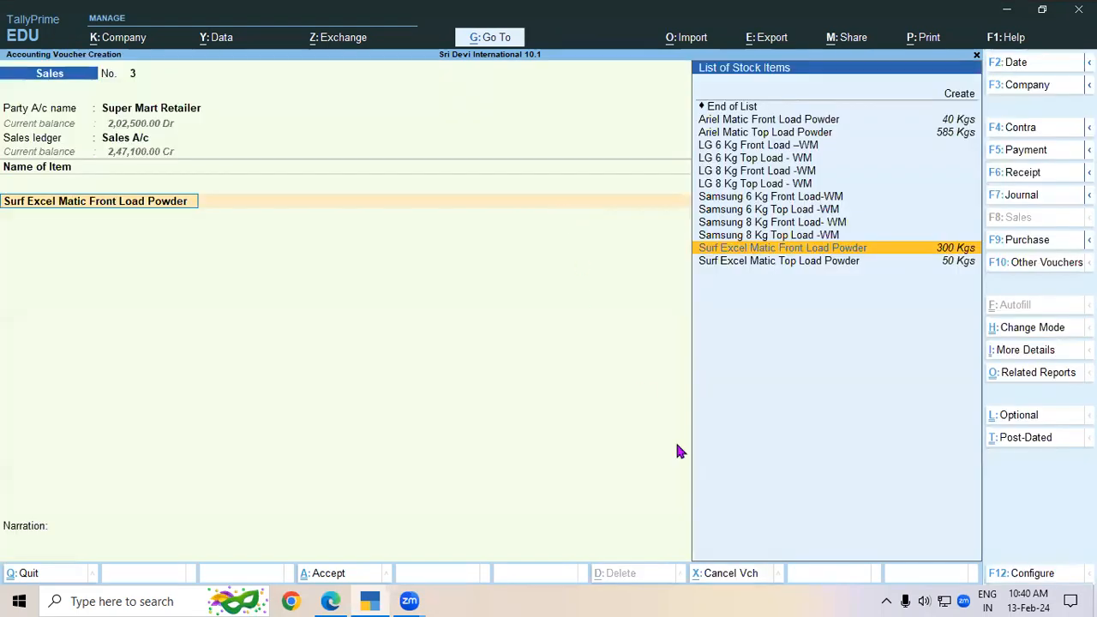
pyautogui.click(1016, 573)
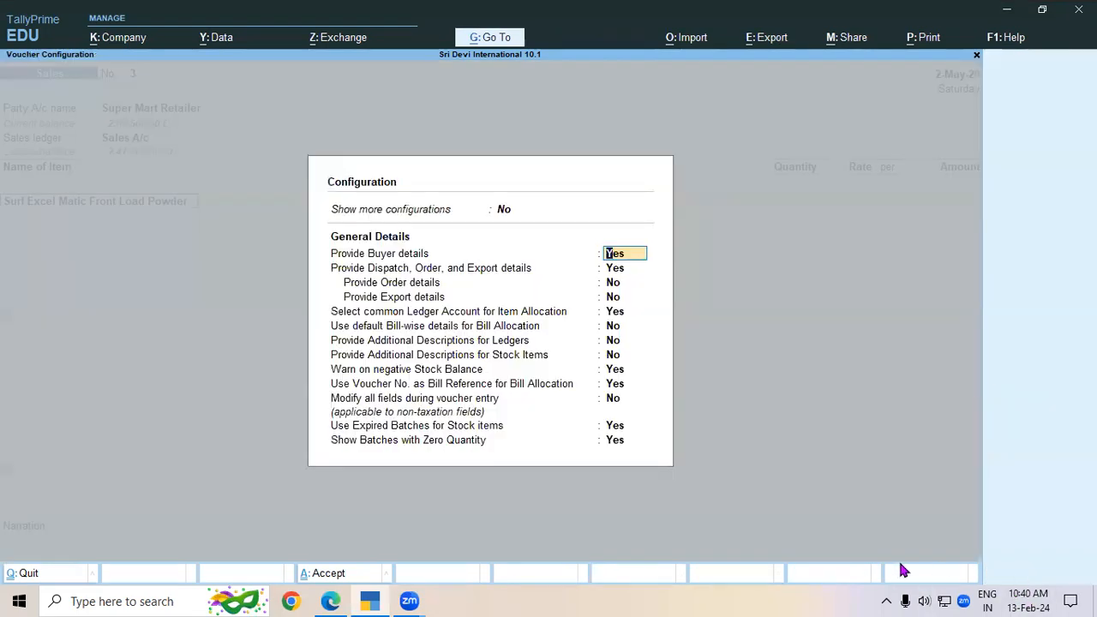
pyautogui.click(455, 433)
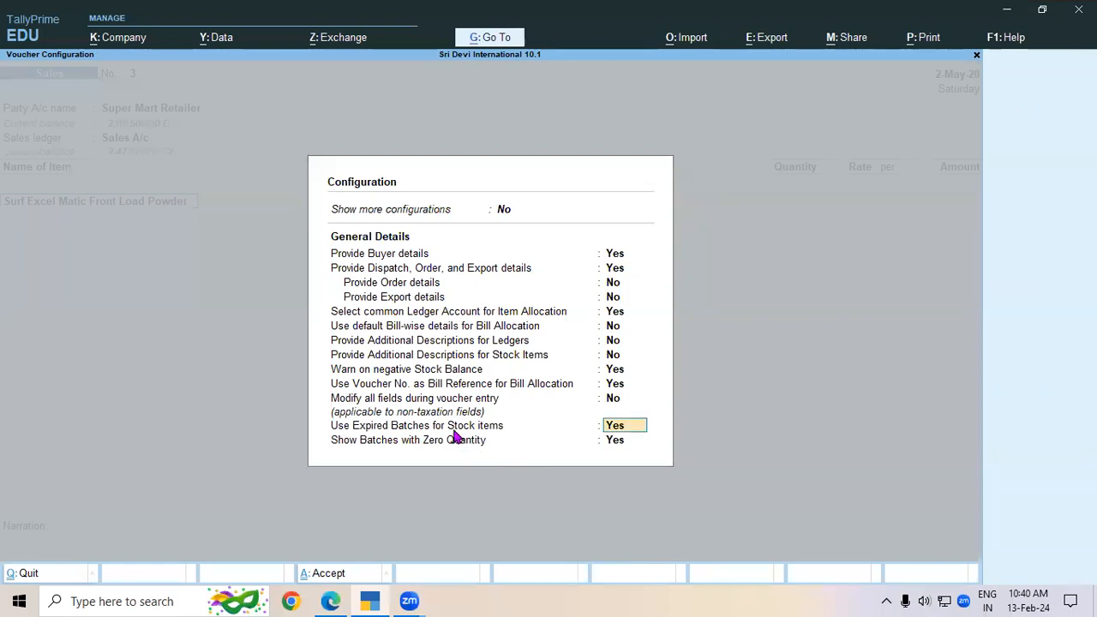
pyautogui.write('n')
pyautogui.press('Return')
pyautogui.hotkey('ctrl', 'a')
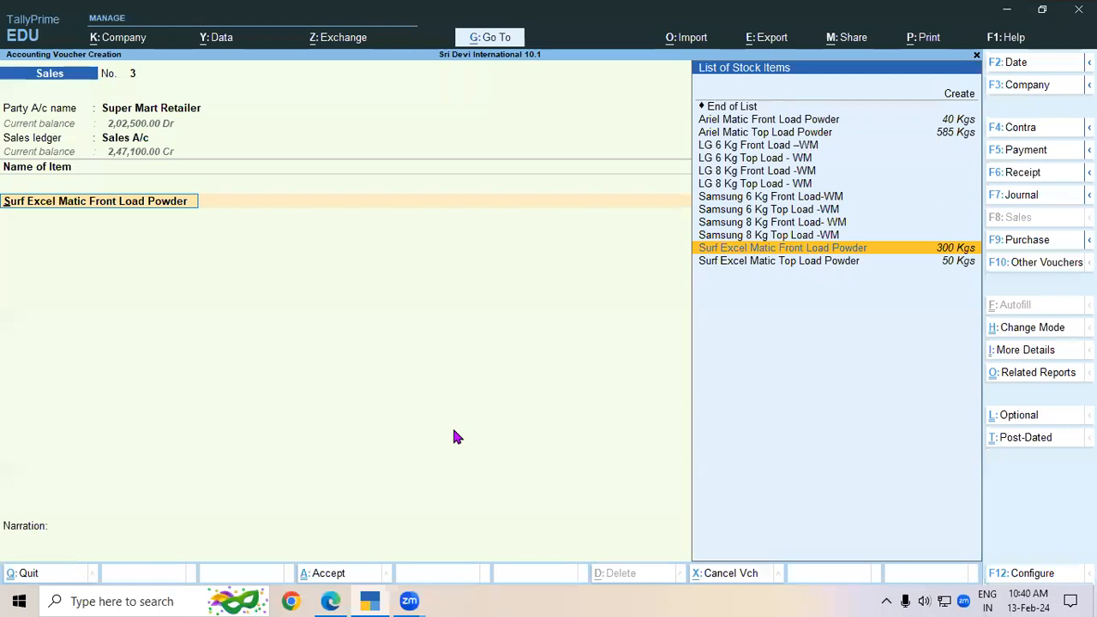
# Reopen the Surf Excel Matic Front Load Powder allocation, examine the active batches for Padrauna UP and close it.
pyautogui.press('Return')
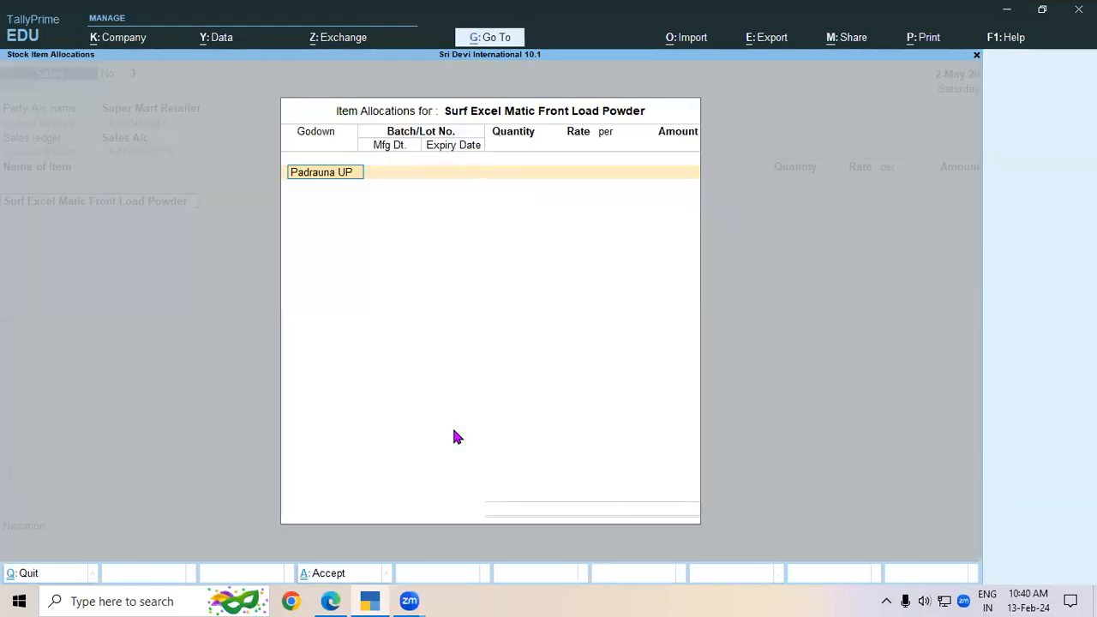
pyautogui.press('Return')
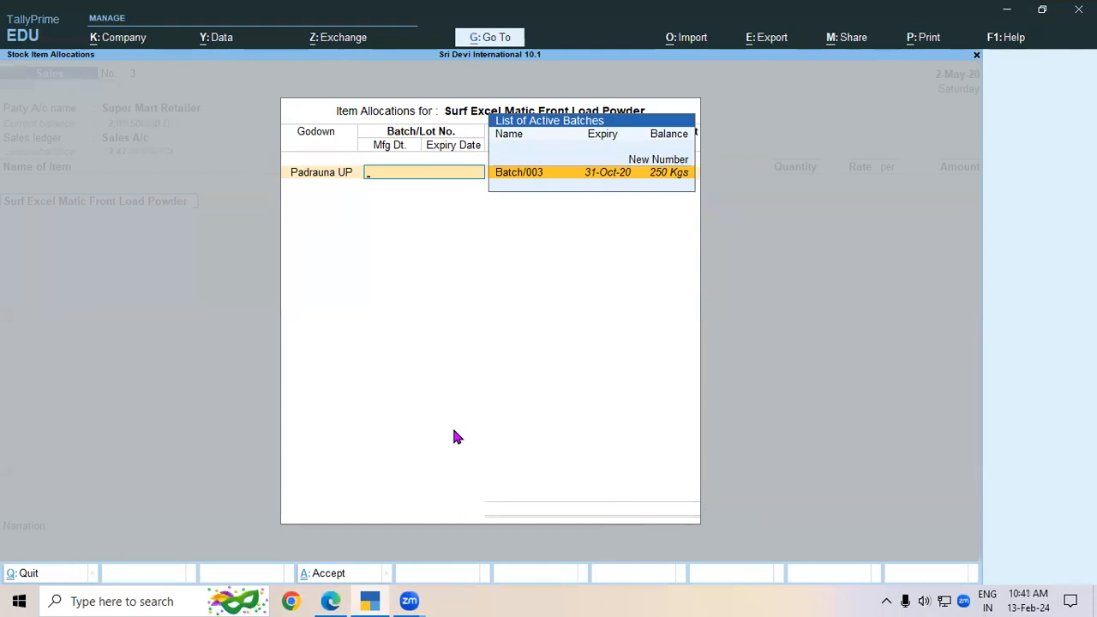
pyautogui.press('Escape')
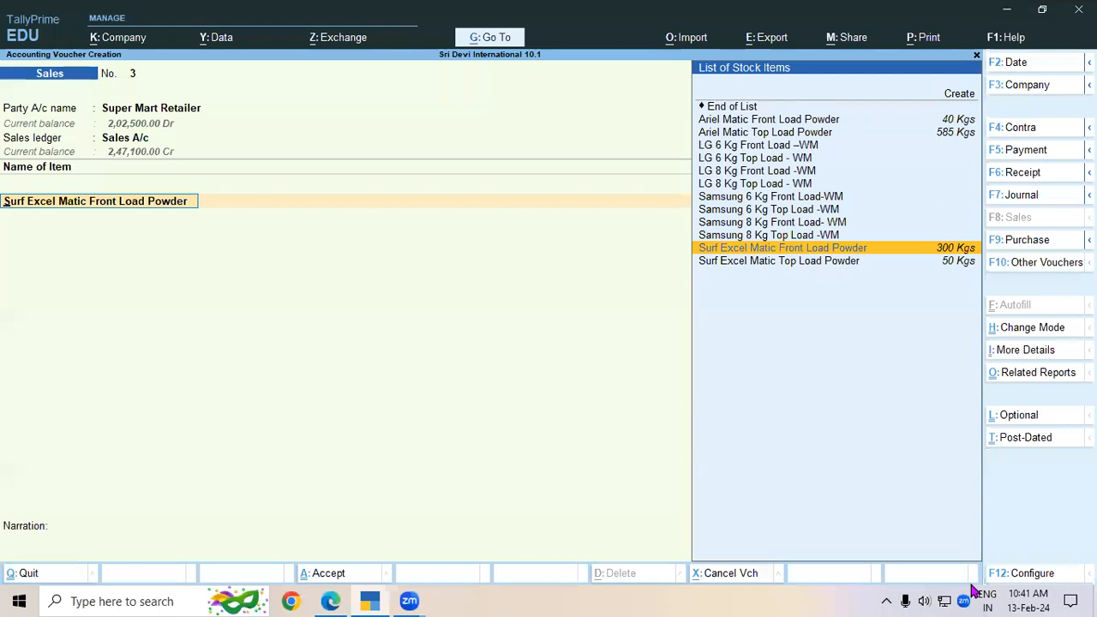
# Recheck the Use Expired Batches for Stock items setting and review the Padrauna UP batch list once more.
pyautogui.click(1012, 577)
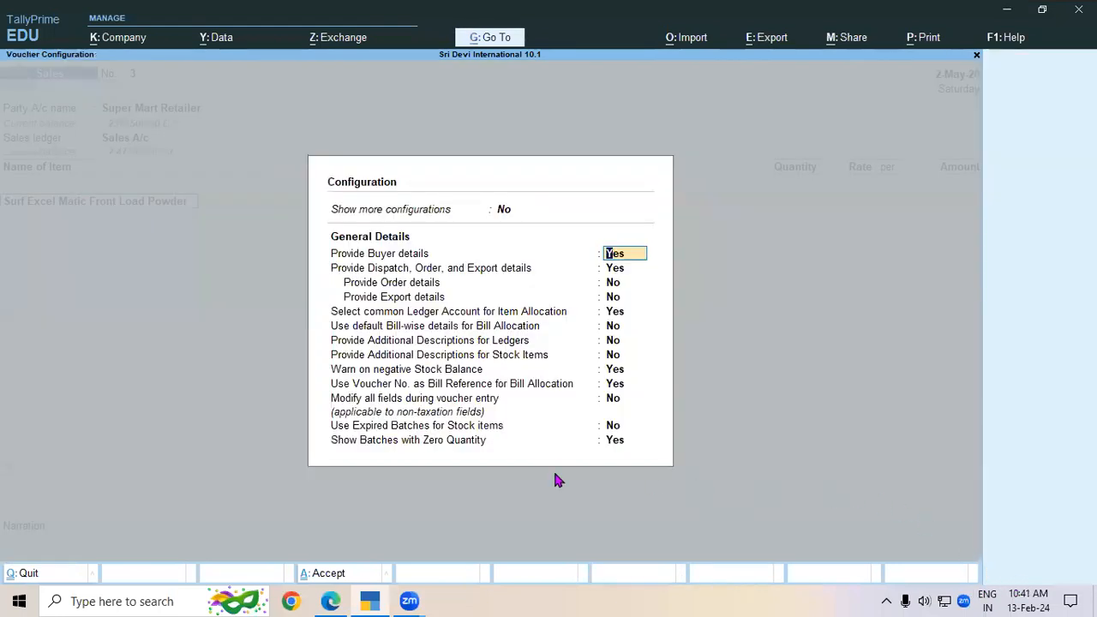
pyautogui.click(608, 429)
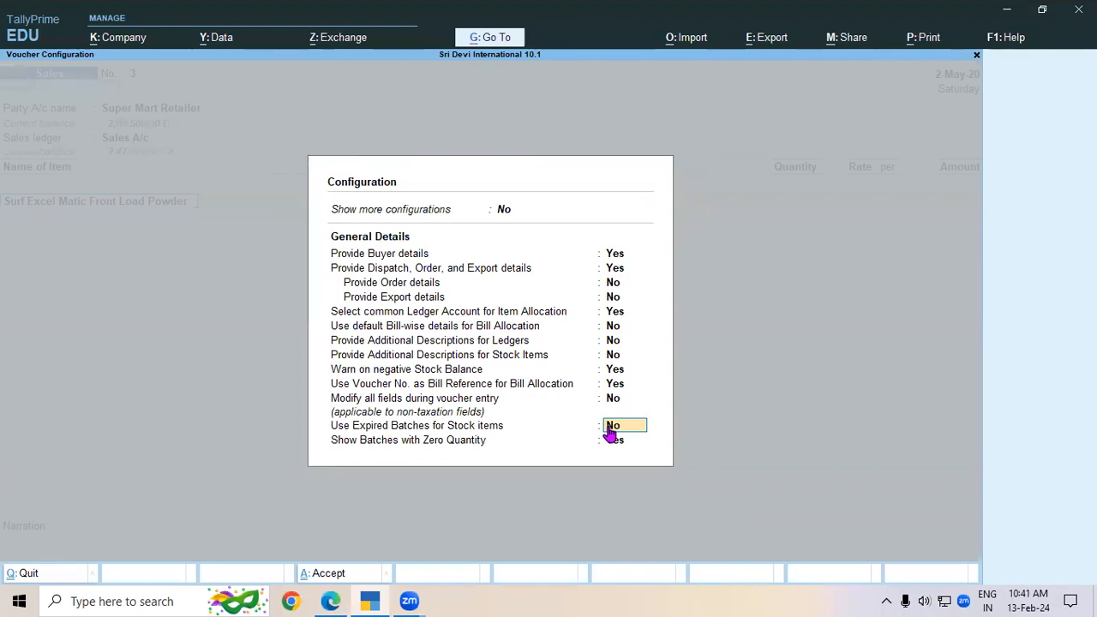
pyautogui.hotkey('ctrl', 'a')
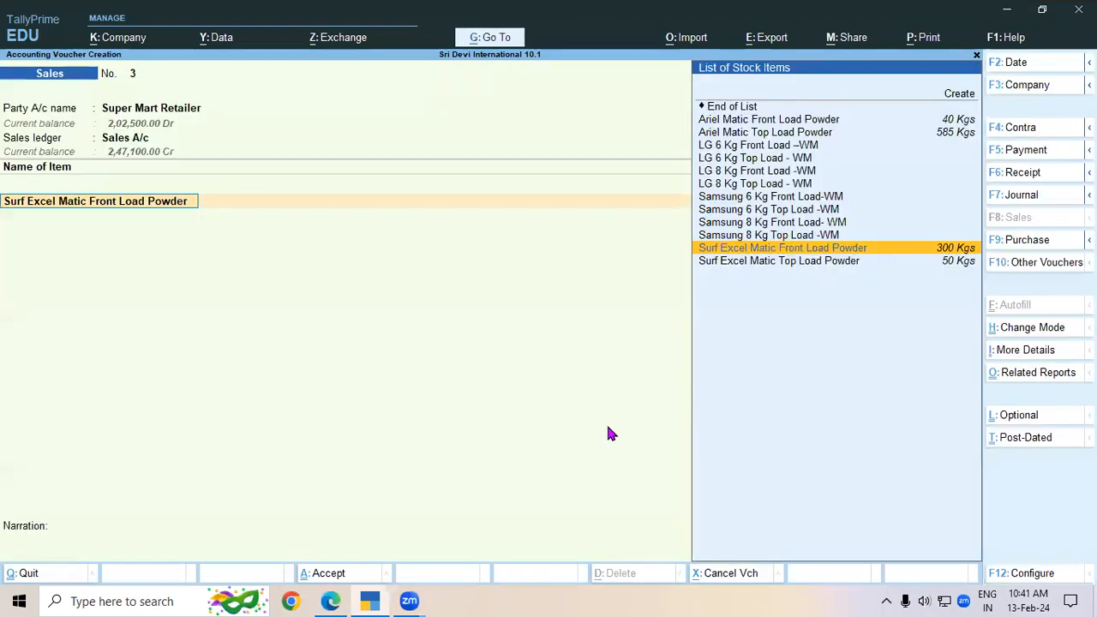
pyautogui.press('Return')
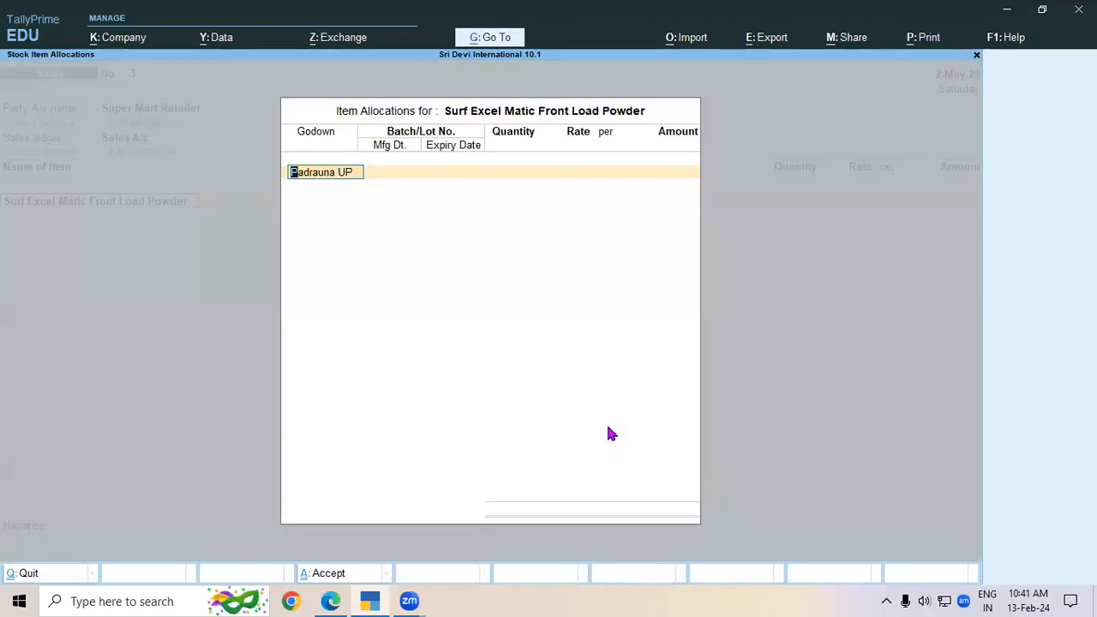
pyautogui.press('Return')
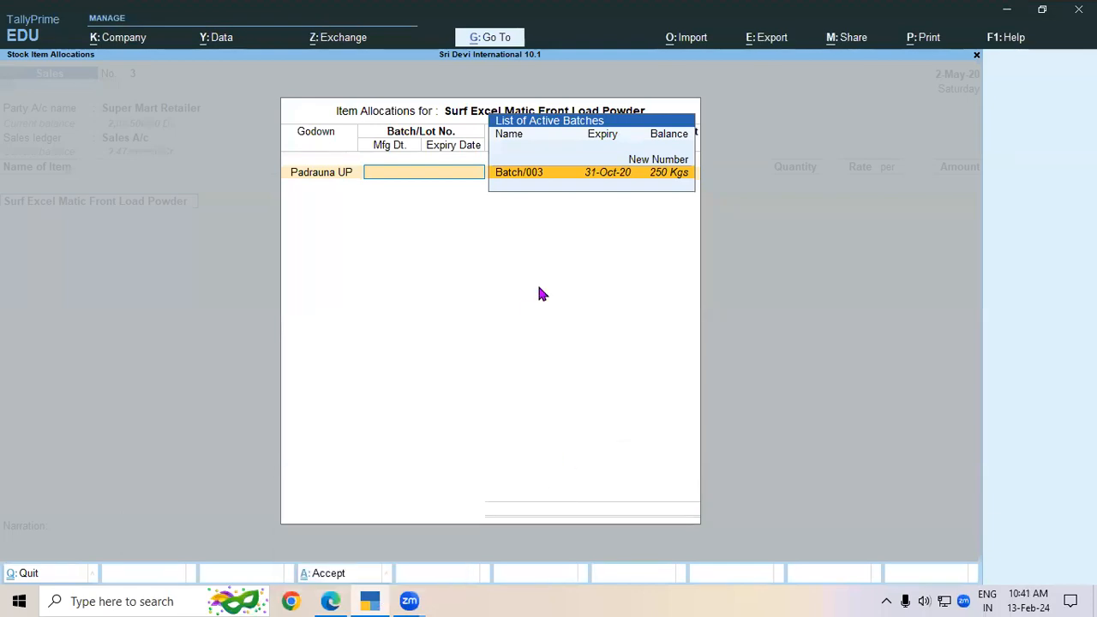
pyautogui.press('Escape')
pyautogui.press('Escape')
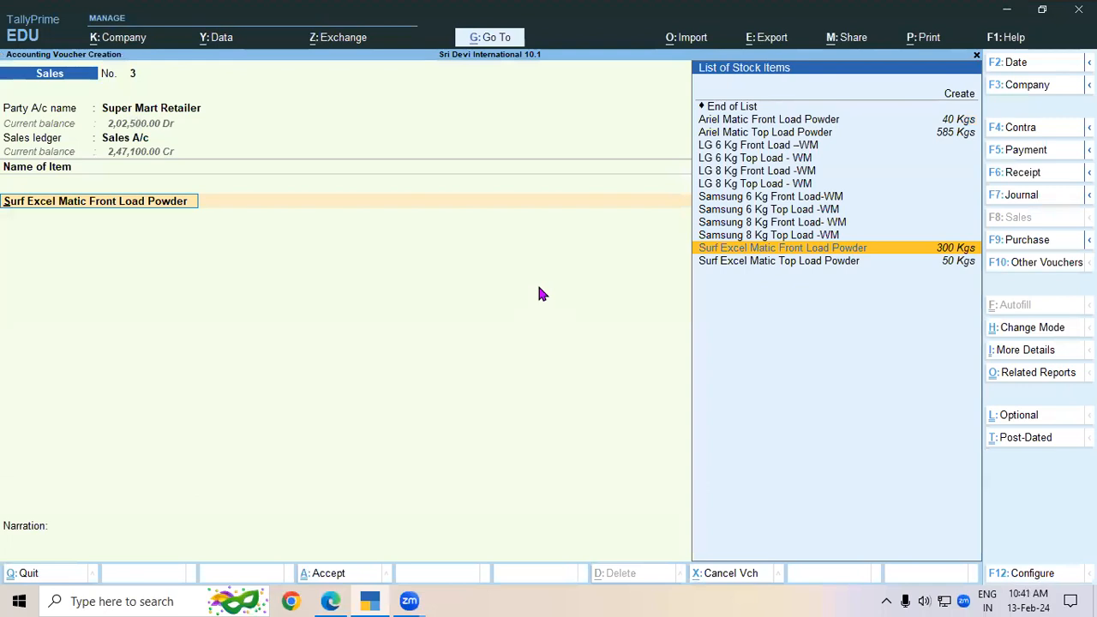
# Set Use Expired Batches for Stock items to Yes and reopen the powder's active batch list for Padrauna UP.
pyautogui.click(1033, 577)
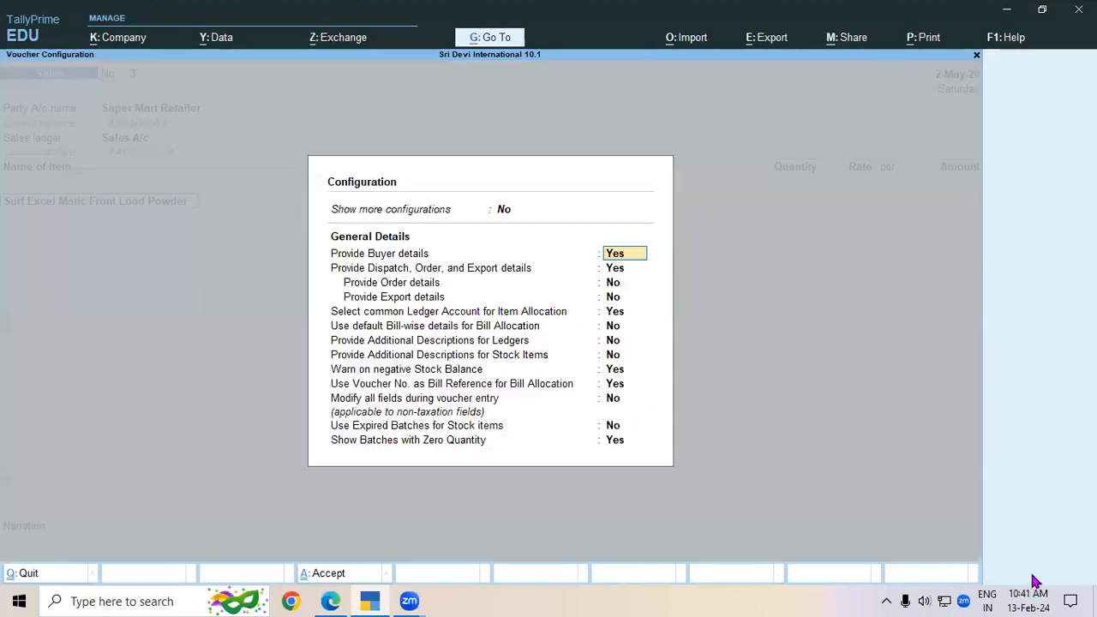
pyautogui.click(611, 429)
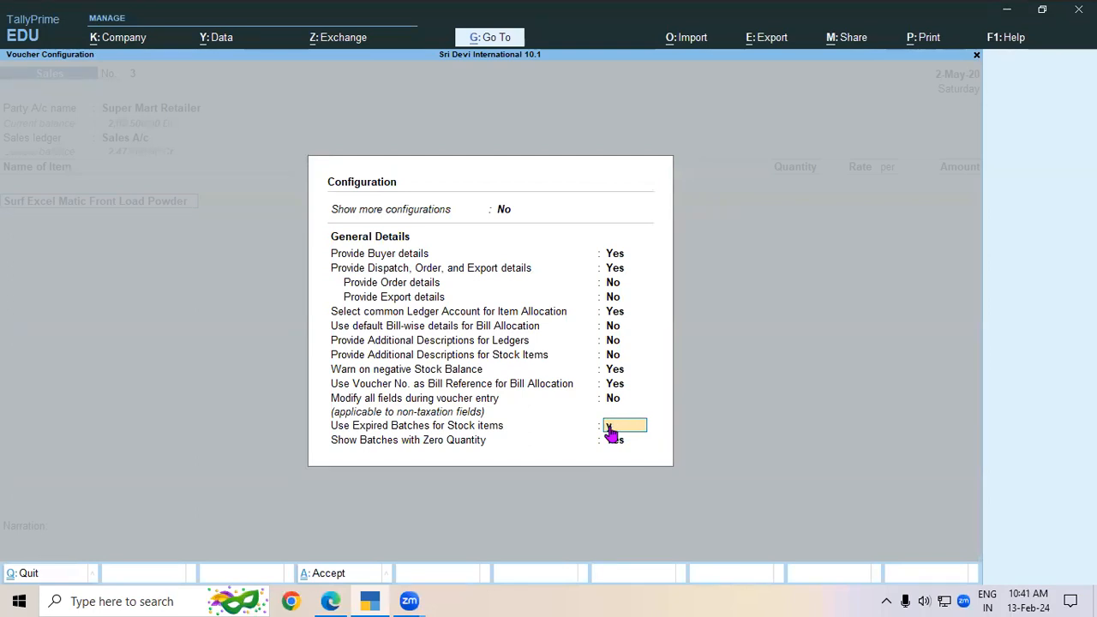
pyautogui.press('y')
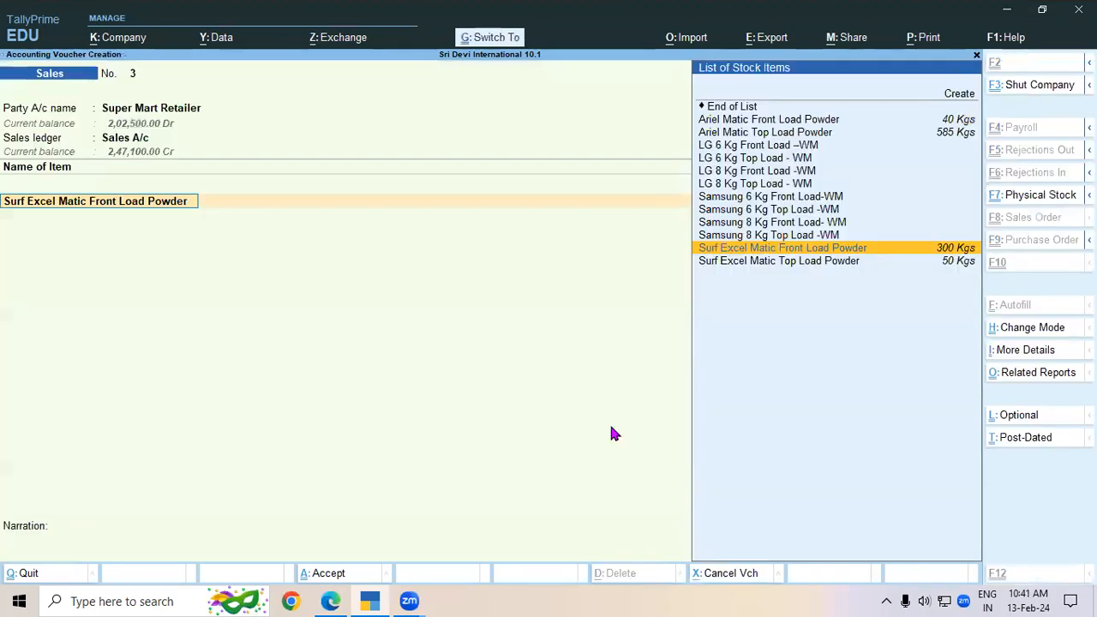
pyautogui.hotkey('ctrl', 'a')
pyautogui.press('Return')
pyautogui.press('Return')
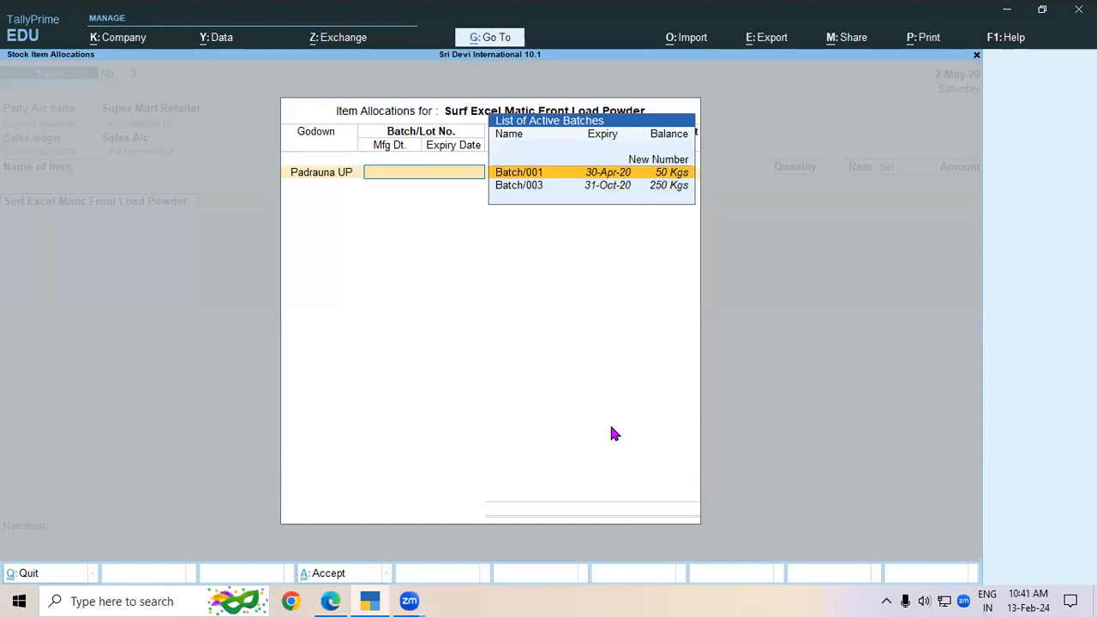
pyautogui.press('Down')
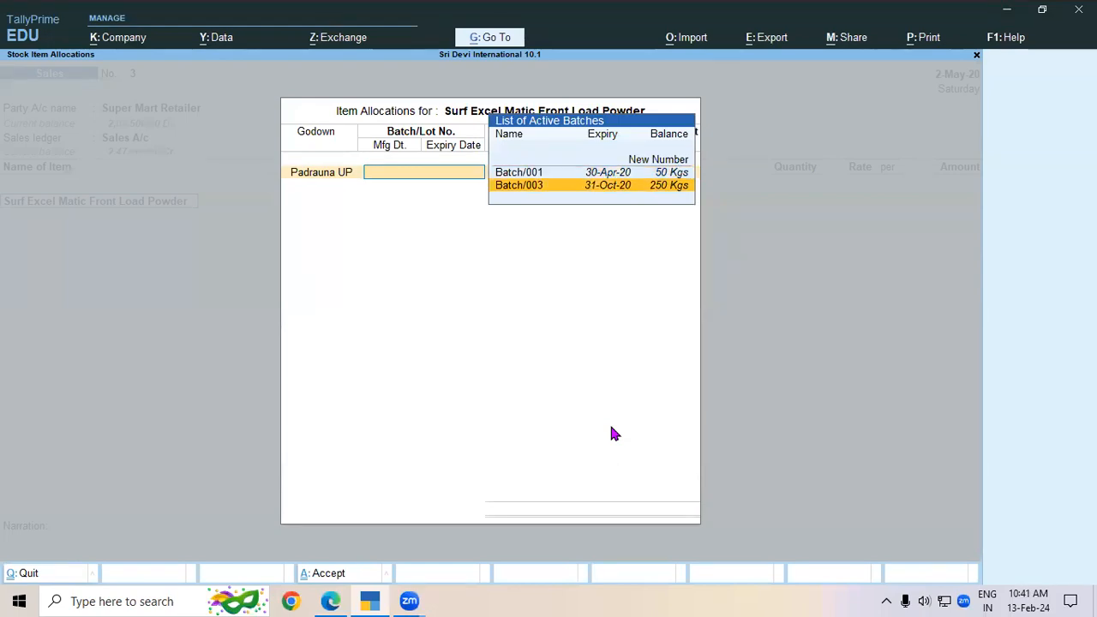
# Switch to the PDF lesson in Edge and read the expired-batch sales steps through the Batch Summary report in Figure 1.32.
pyautogui.click(331, 601)
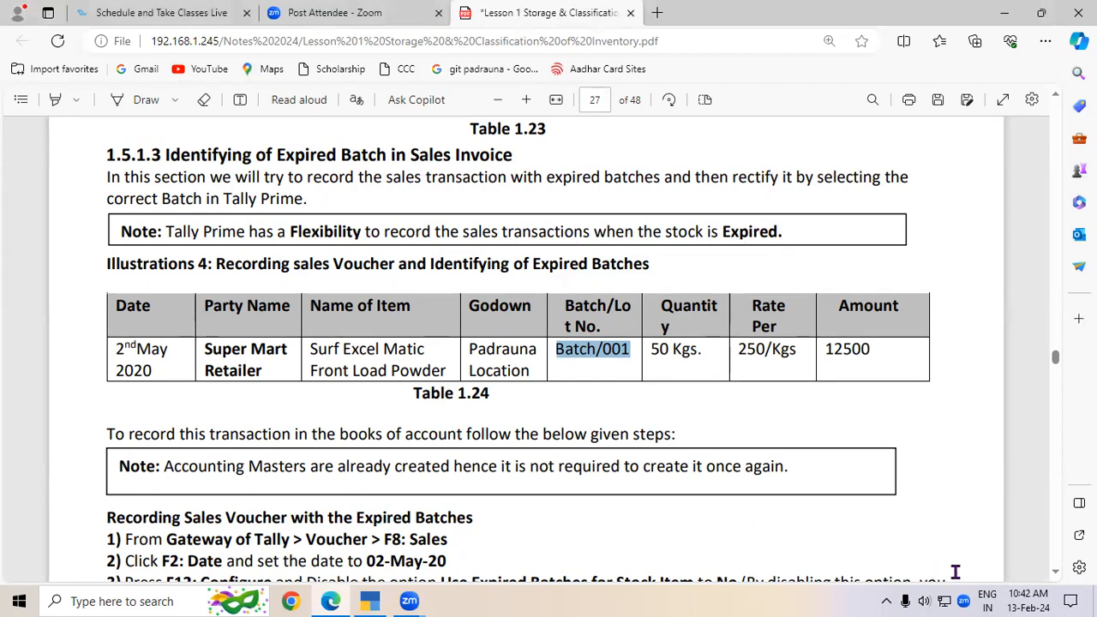
pyautogui.scroll(-4, 1029, 553)
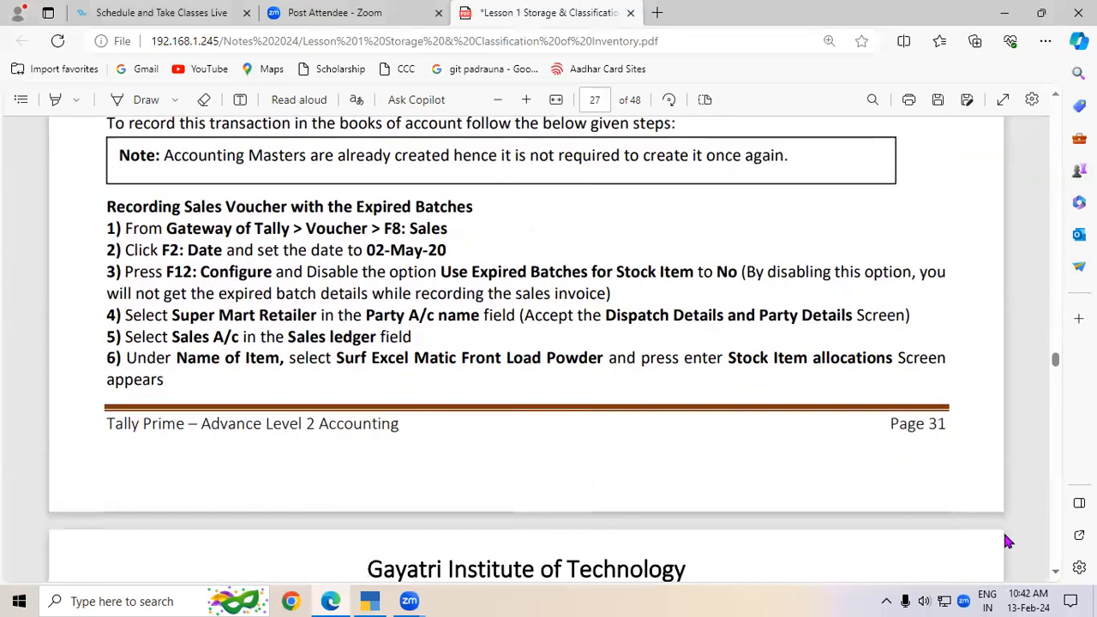
pyautogui.doubleClick(454, 272)
pyautogui.moveTo(518, 279); pyautogui.dragTo(693, 276)
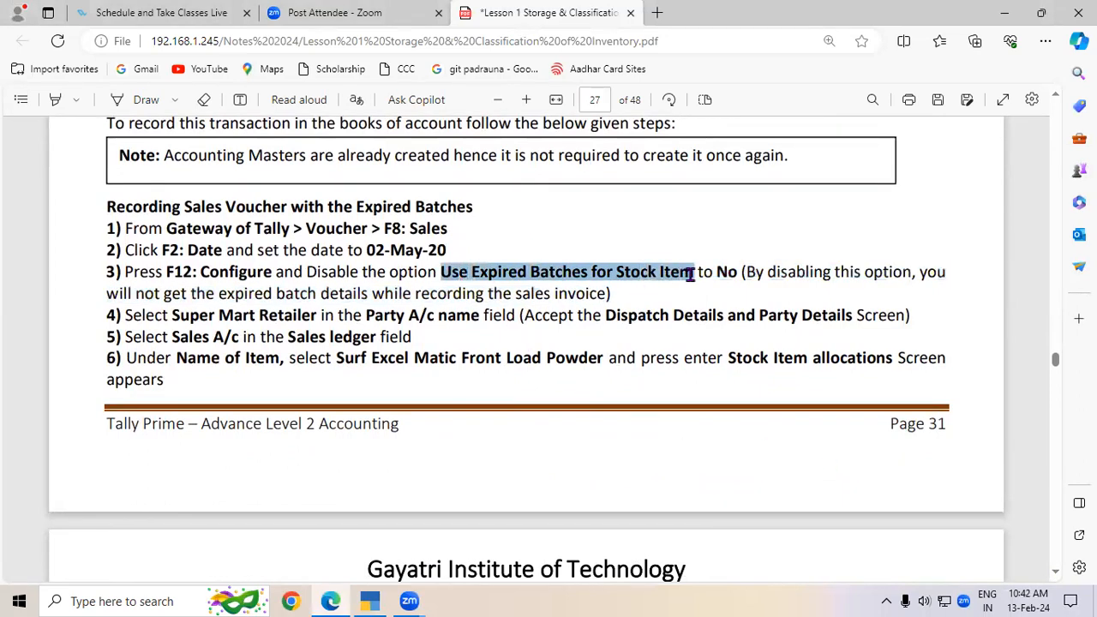
pyautogui.scroll(-5, 1063, 574)
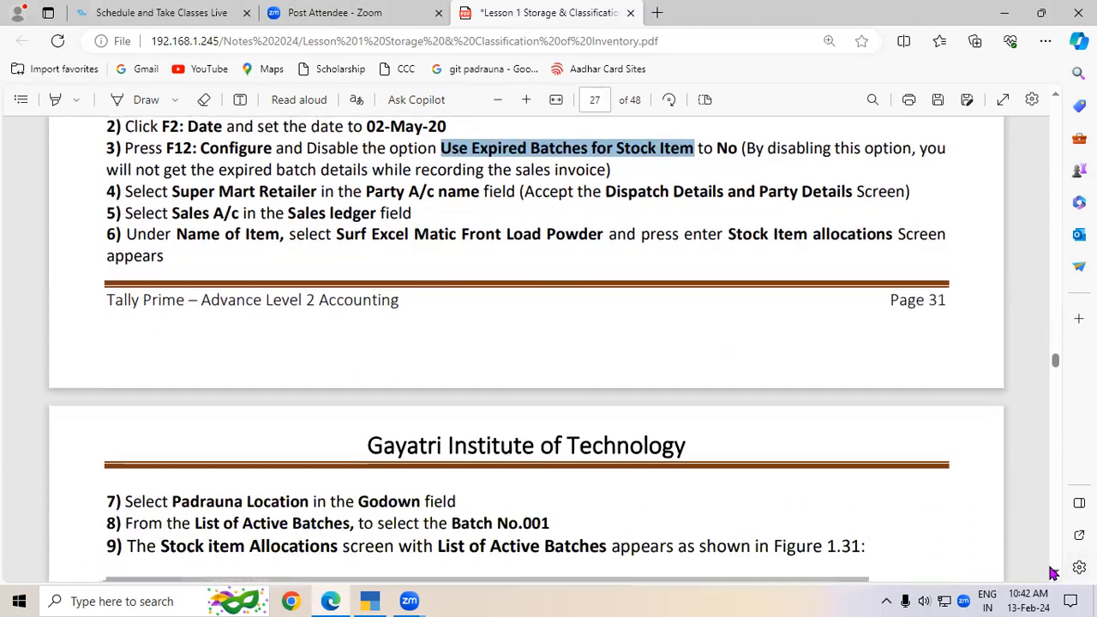
pyautogui.scroll(-1, 1053, 573)
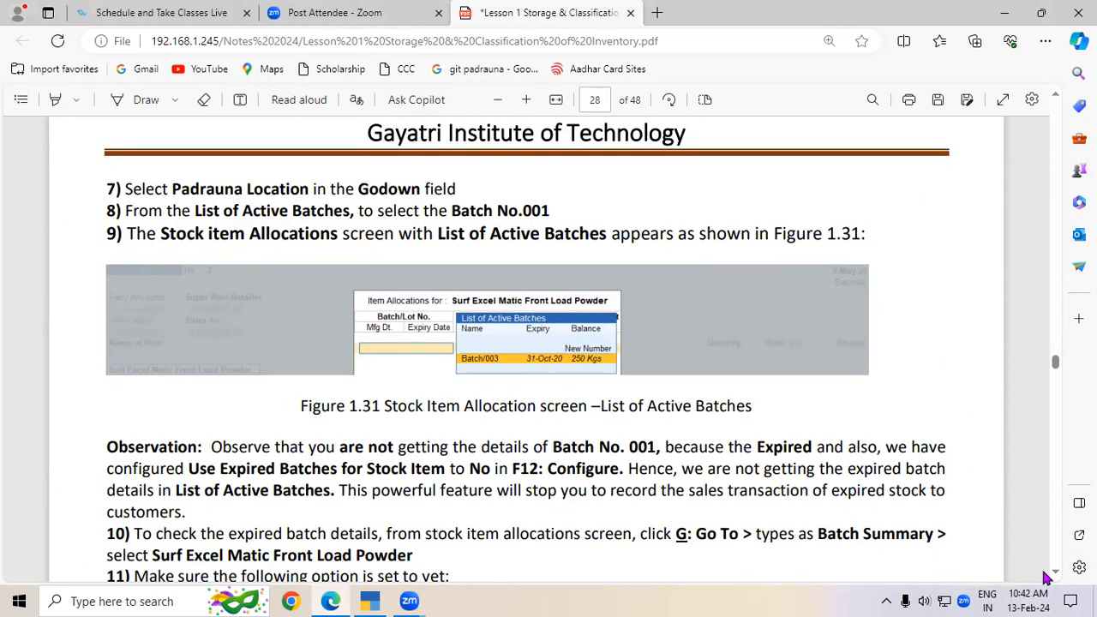
pyautogui.scroll(-1, 1052, 576)
pyautogui.scroll(-5, 1055, 576)
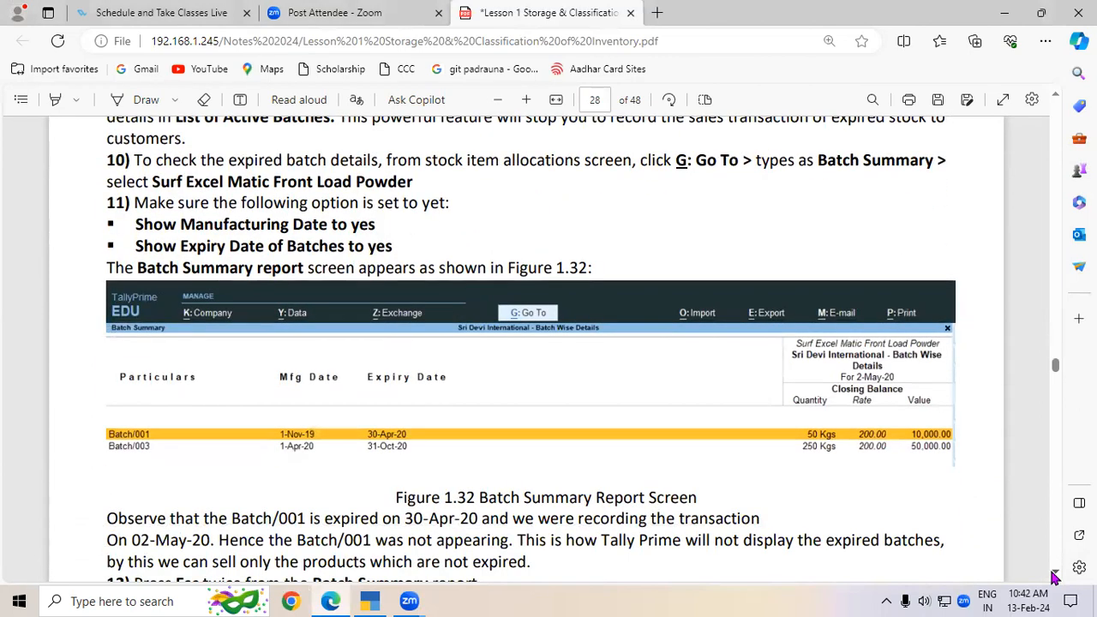
# Return to TallyPrime, close the powder's allocation and set Use Expired Batches for Stock items to No in the voucher configuration.
pyautogui.click(380, 599)
pyautogui.press('Escape')
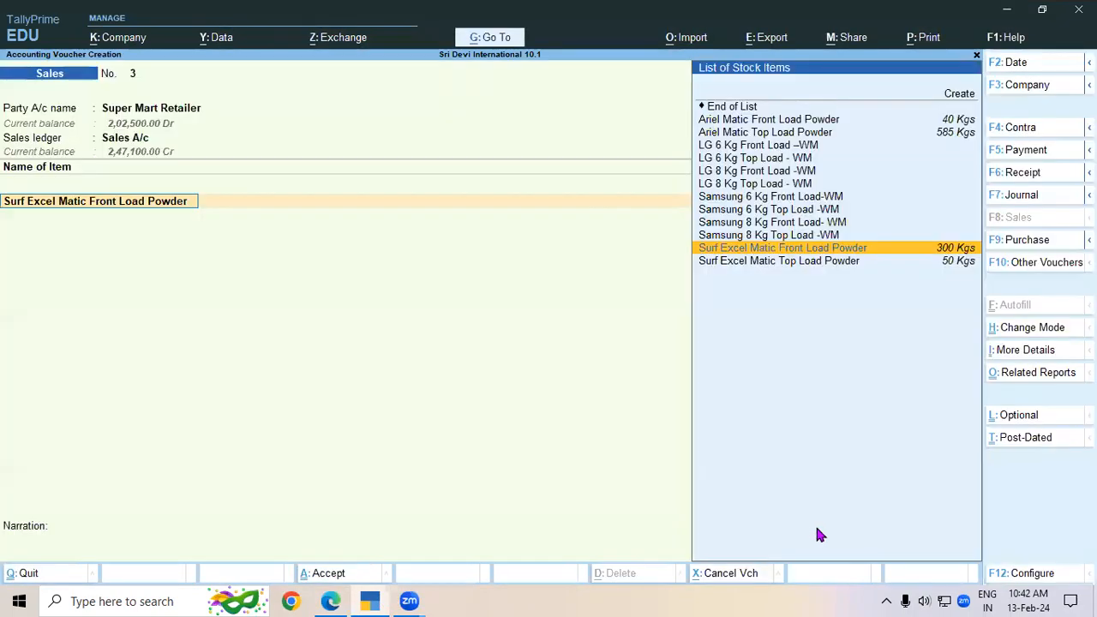
pyautogui.click(1038, 574)
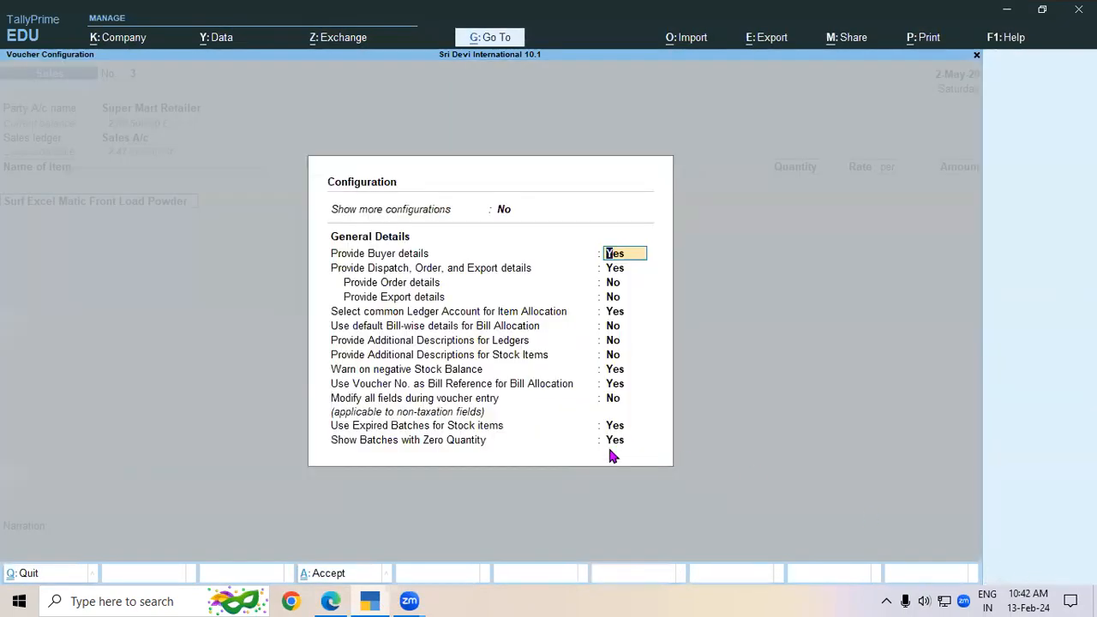
pyautogui.click(616, 429)
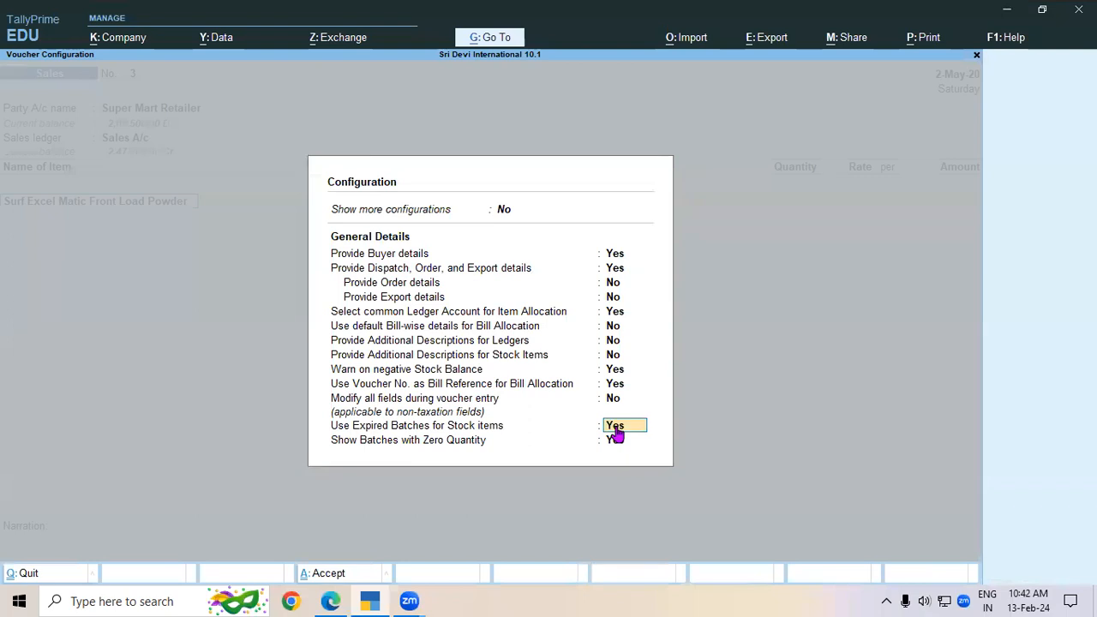
pyautogui.press('n')
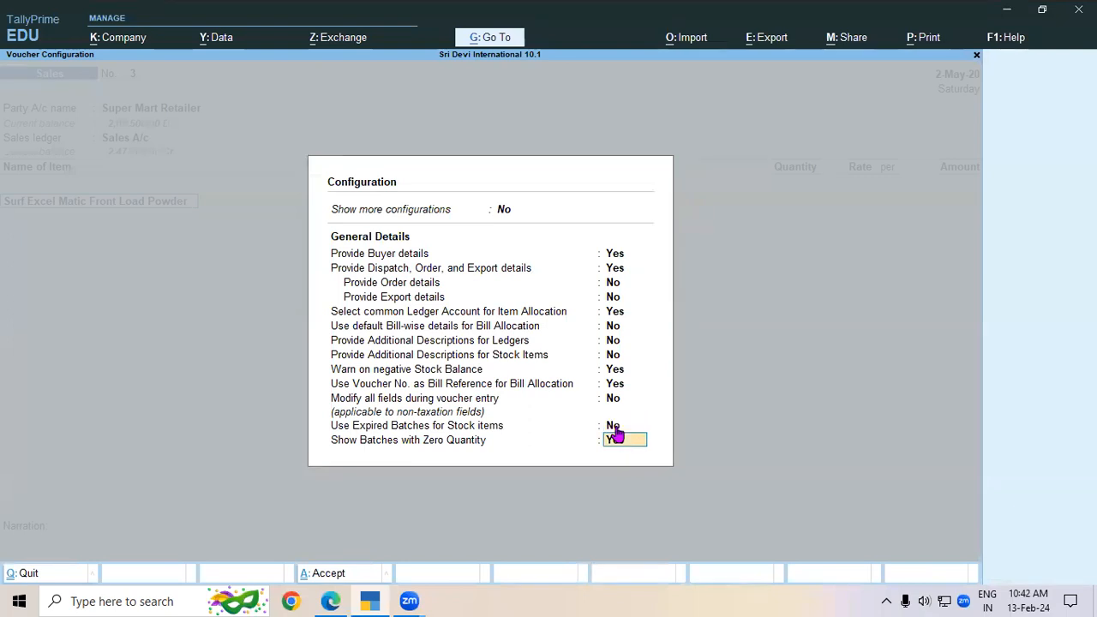
pyautogui.hotkey('ctrl', 'a')
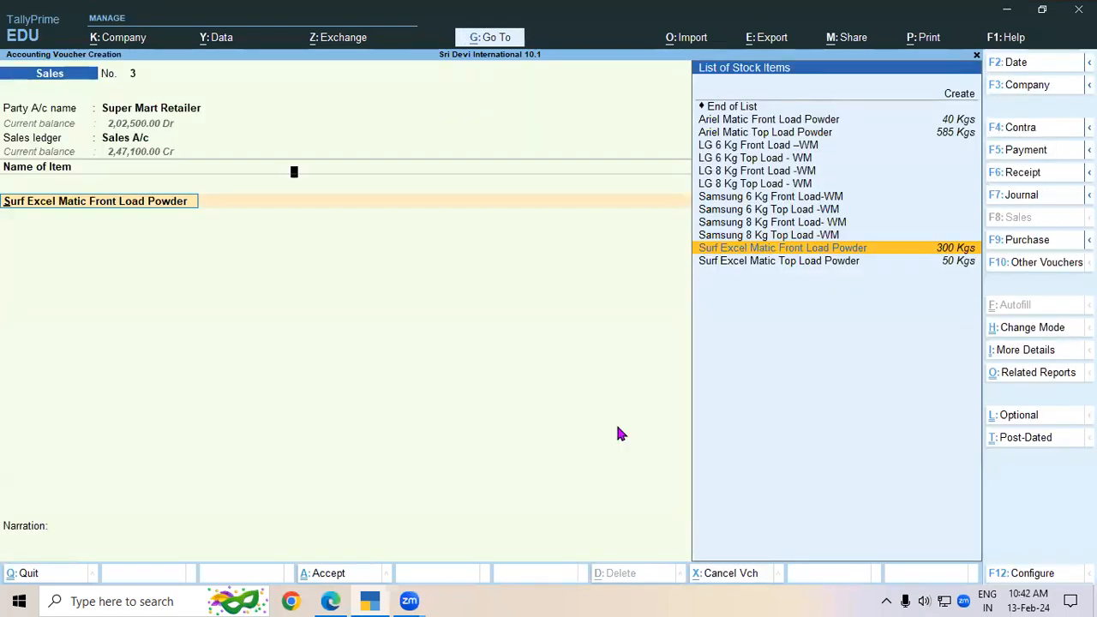
# Allocate 50 Kgs of Surf Excel Matic Front Load Powder from Padrauna UP, Batch/003, at 250.00 per Kg with expiry 31-Oct-20.
pyautogui.press('Return')
pyautogui.press('Return')
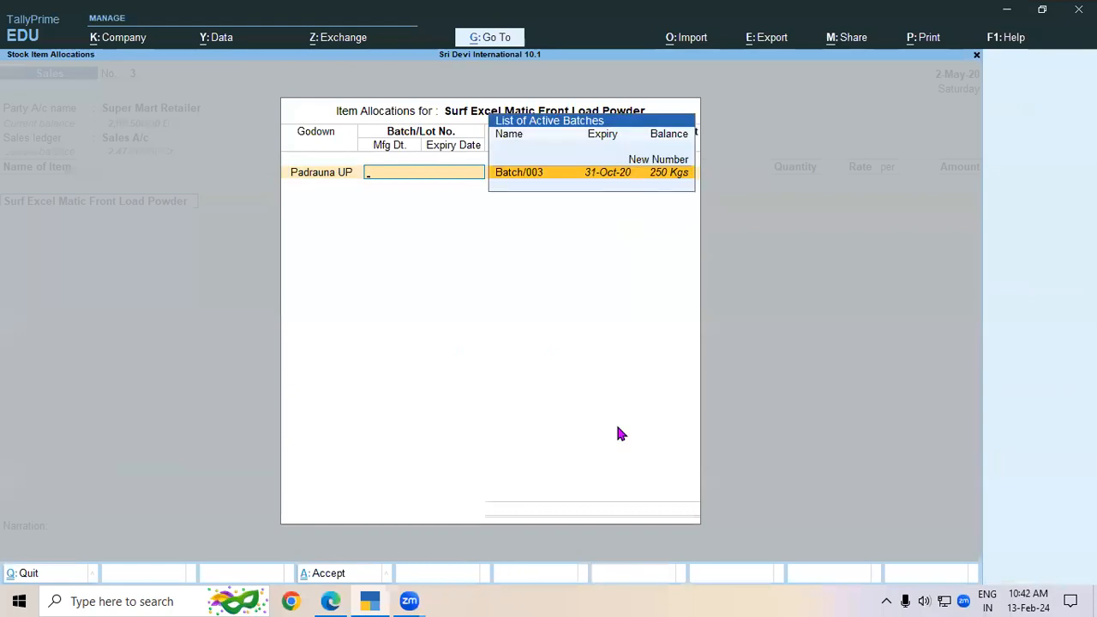
pyautogui.press('Return')
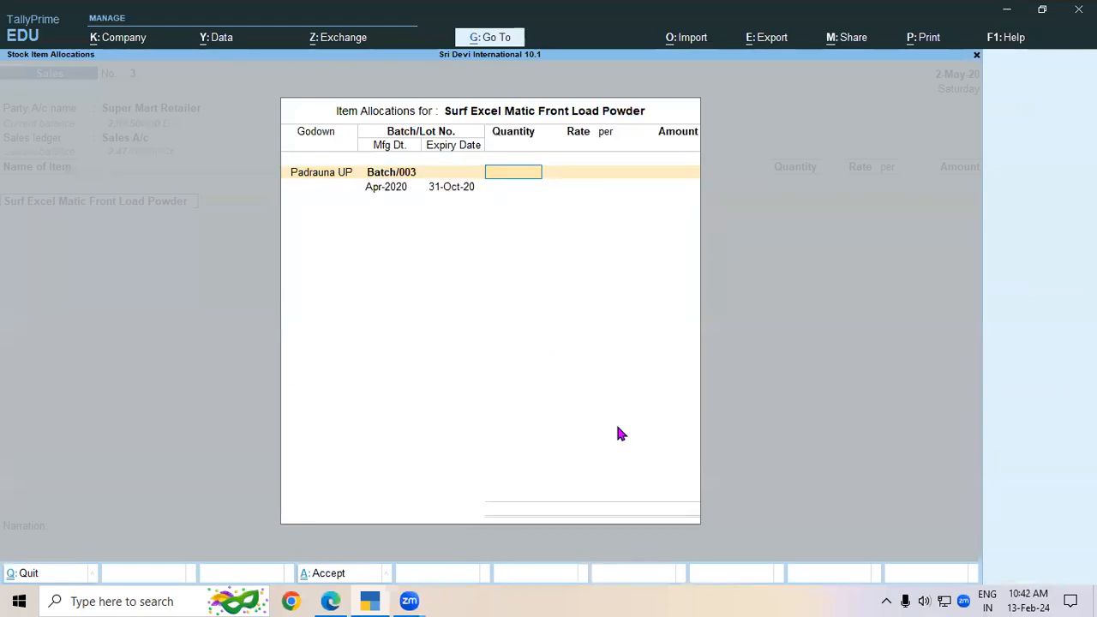
pyautogui.press('Return')
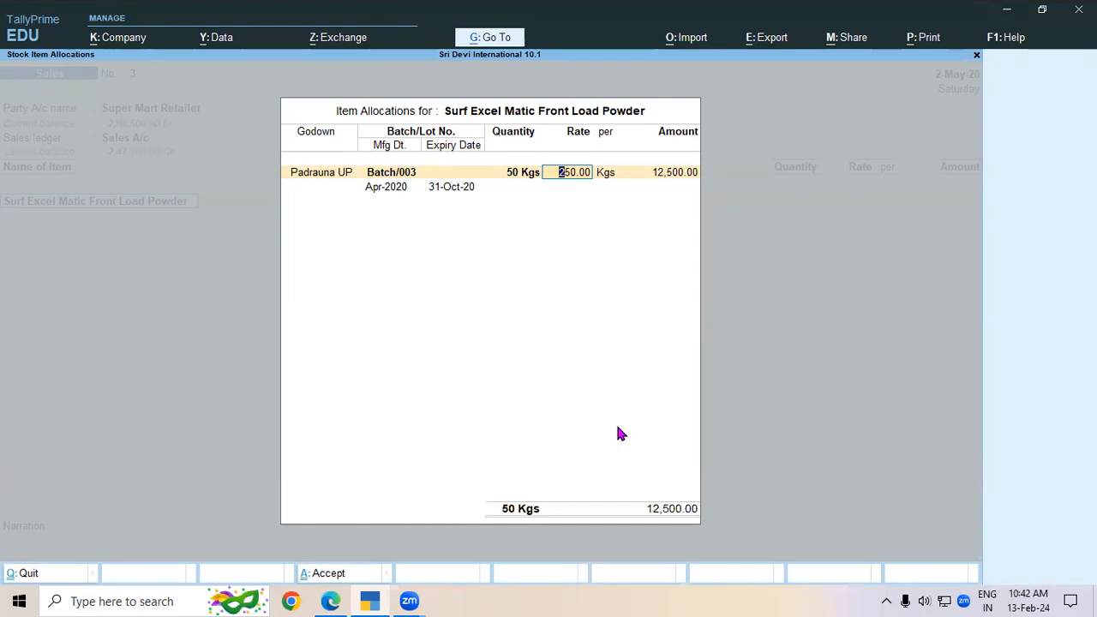
pyautogui.press('Return')
pyautogui.press('Return')
pyautogui.press('Return')
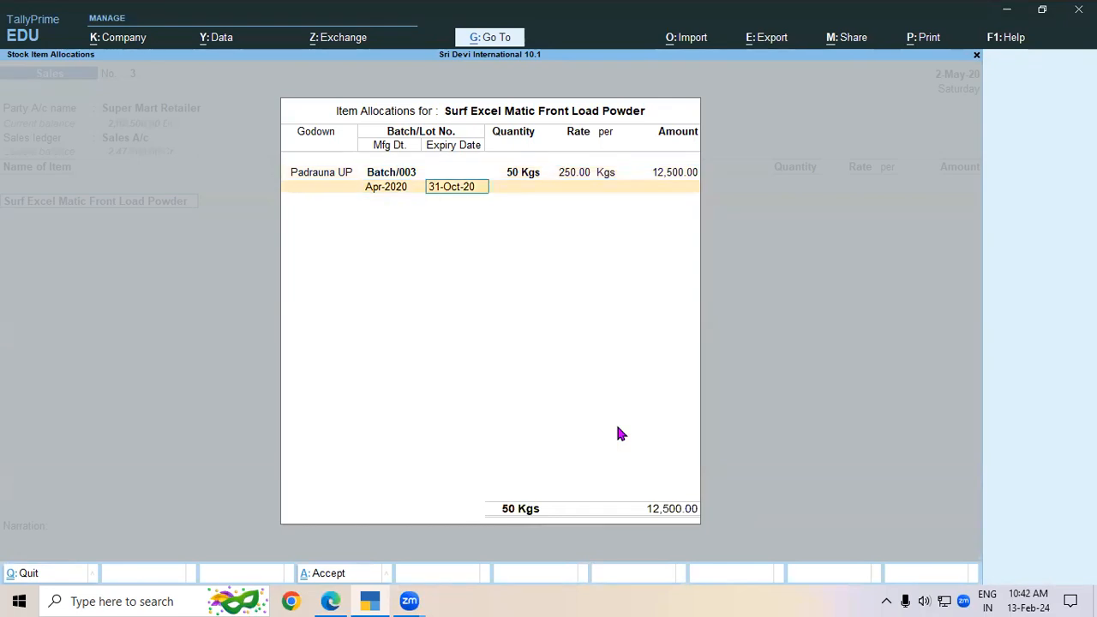
pyautogui.write('oct-20')
pyautogui.press('Return')
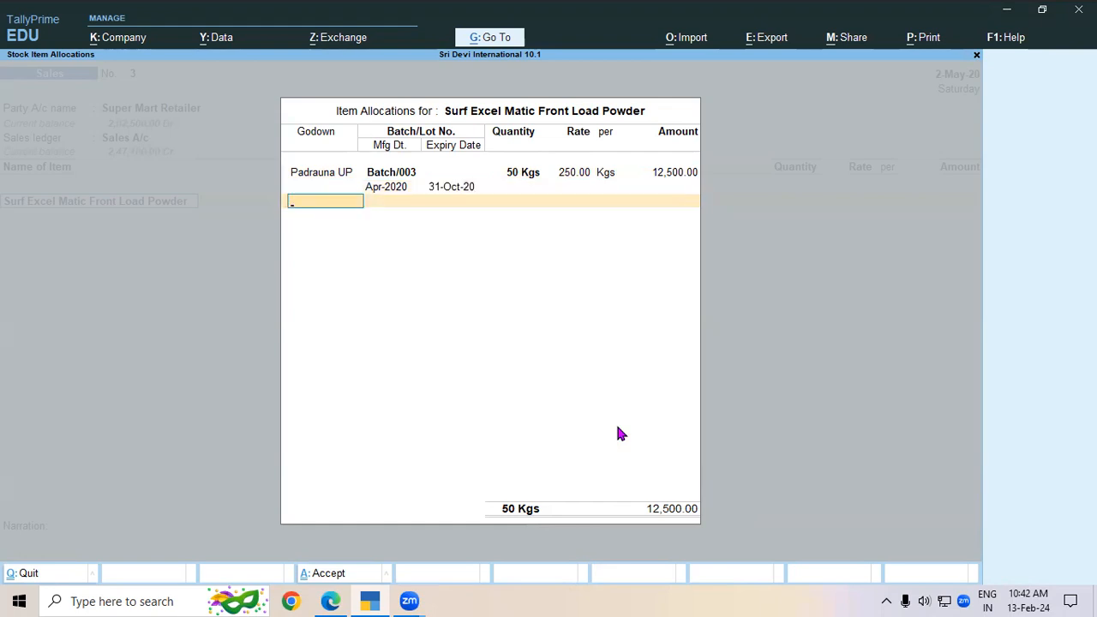
pyautogui.press('Return')
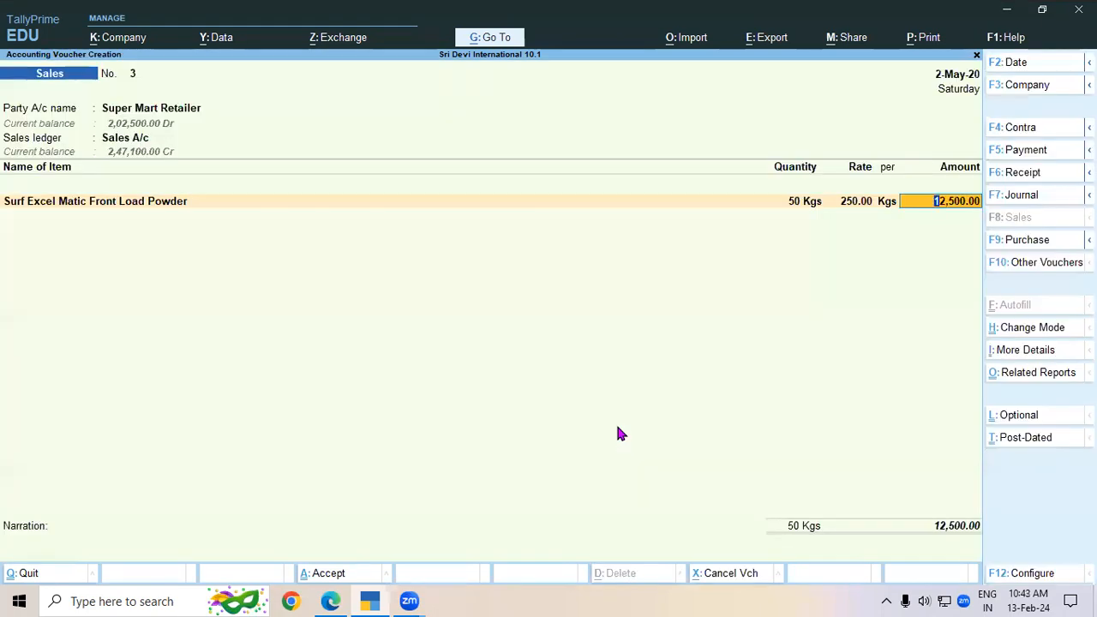
# Glance at the PDF lesson, then end the item list and save the Super Mart Retailer sales voucher.
pyautogui.hotkey('alt', 'Tab')
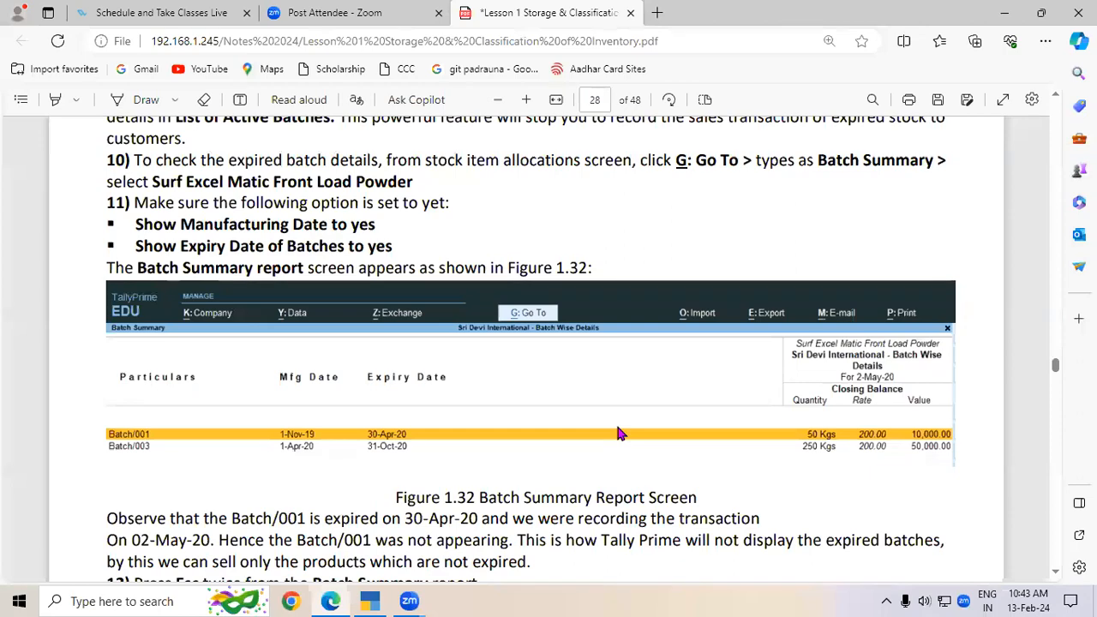
pyautogui.hotkey('alt', 'Tab')
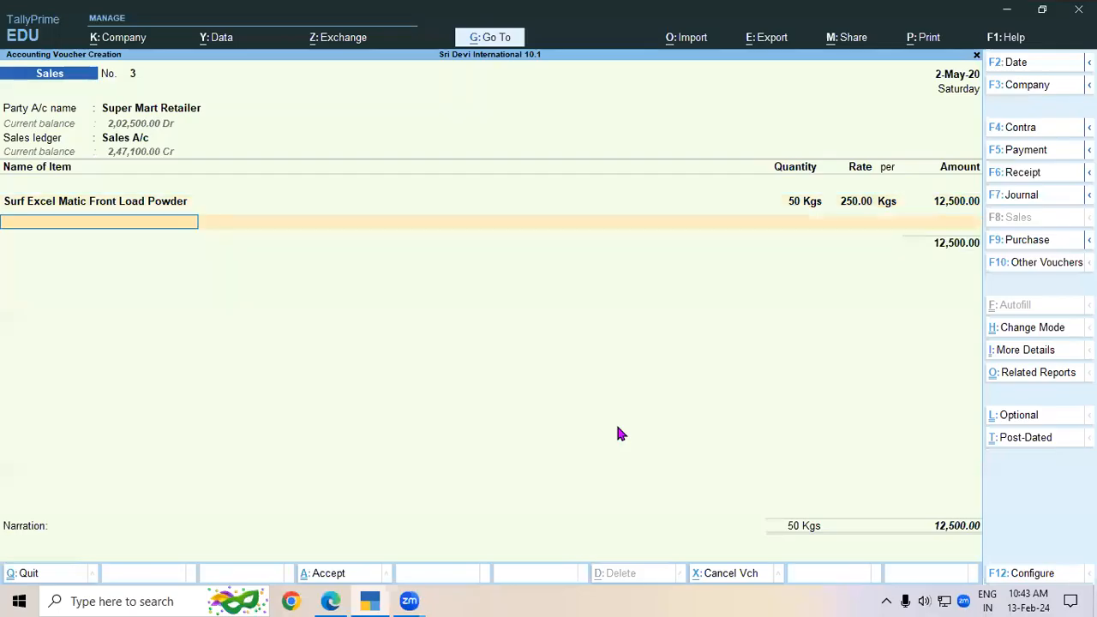
pyautogui.press('Return')
pyautogui.press('Return')
pyautogui.press('Return')
pyautogui.press('Return')
pyautogui.press('Return')
pyautogui.press('Return')
pyautogui.press('Return')
pyautogui.press('Return')
pyautogui.press('Return')
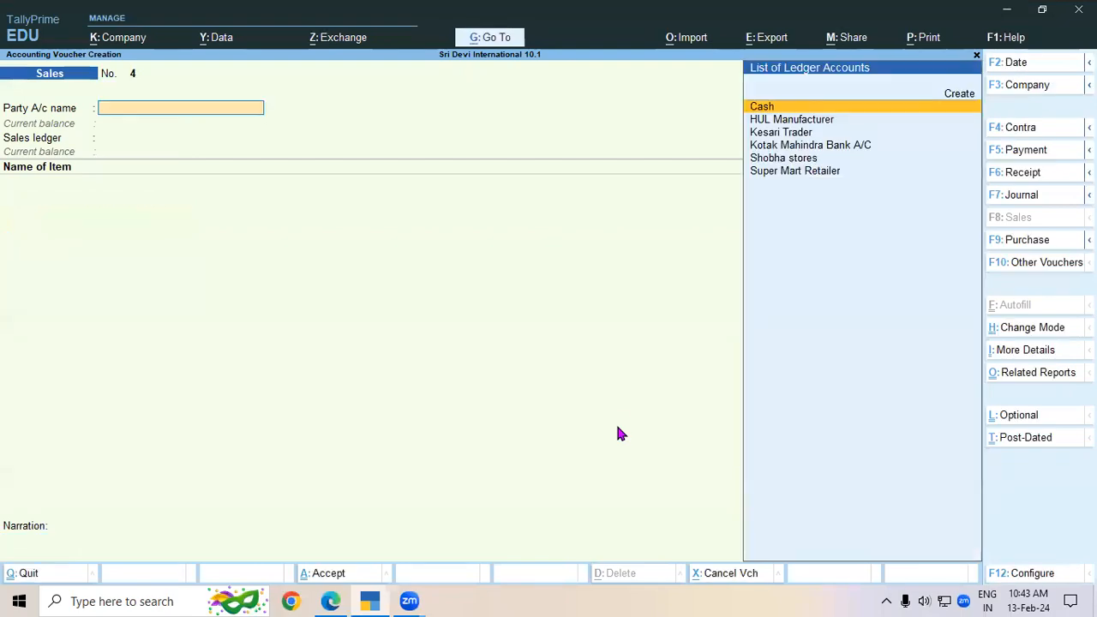
# Check the Batch Summary instructions in the PDF lesson in Edge, then start the Batch Summary report in TallyPrime.
pyautogui.hotkey('alt', 'Tab')
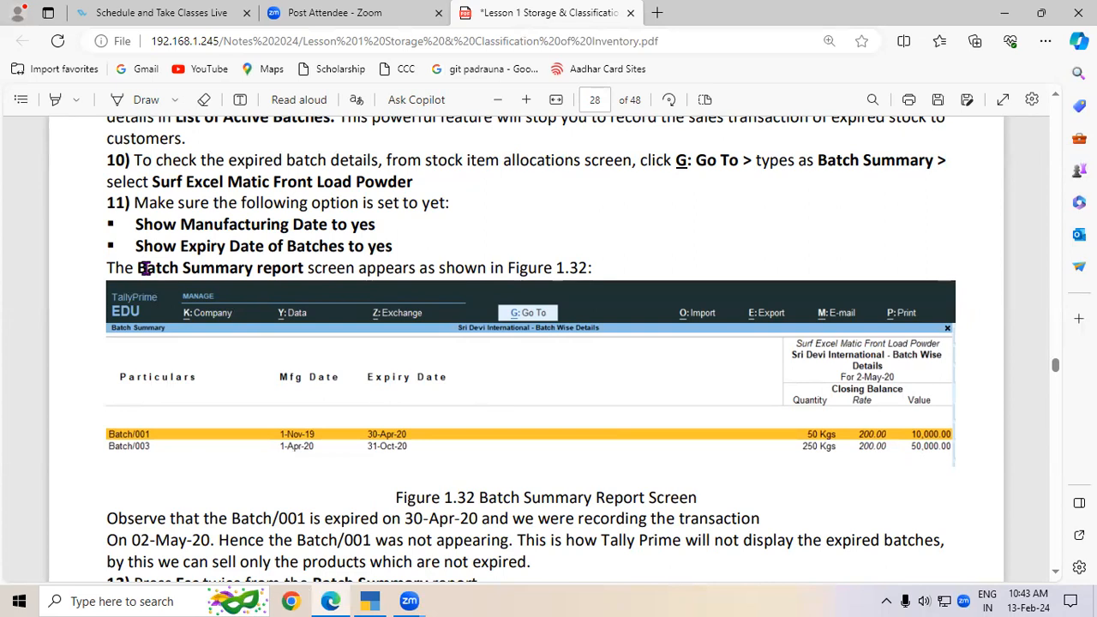
pyautogui.moveTo(135, 268); pyautogui.dragTo(302, 269)
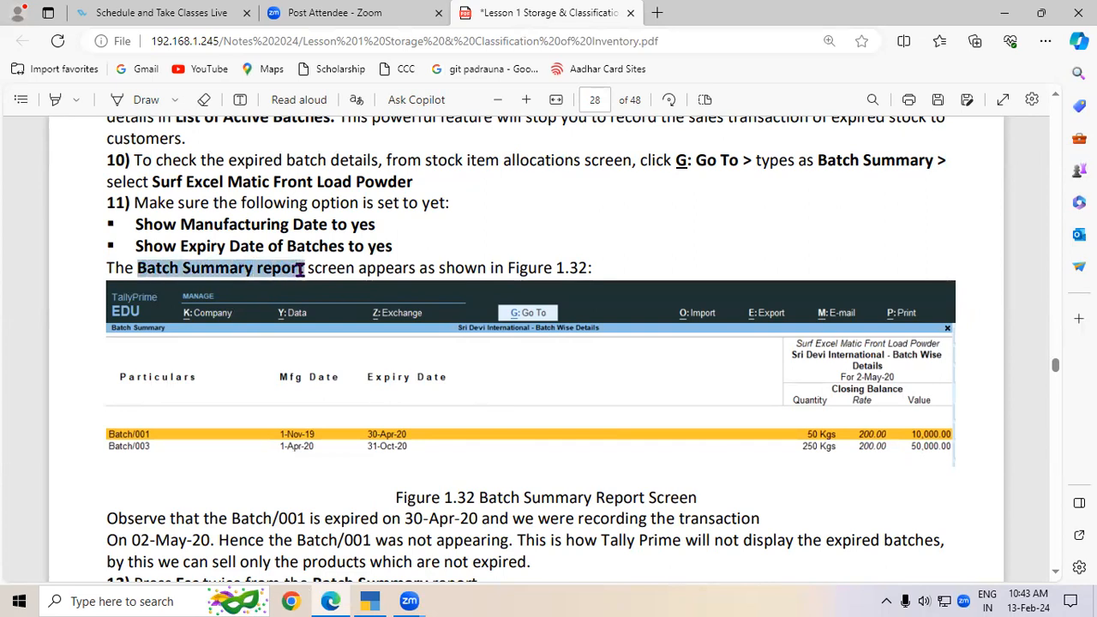
pyautogui.moveTo(302, 269); pyautogui.dragTo(305, 268)
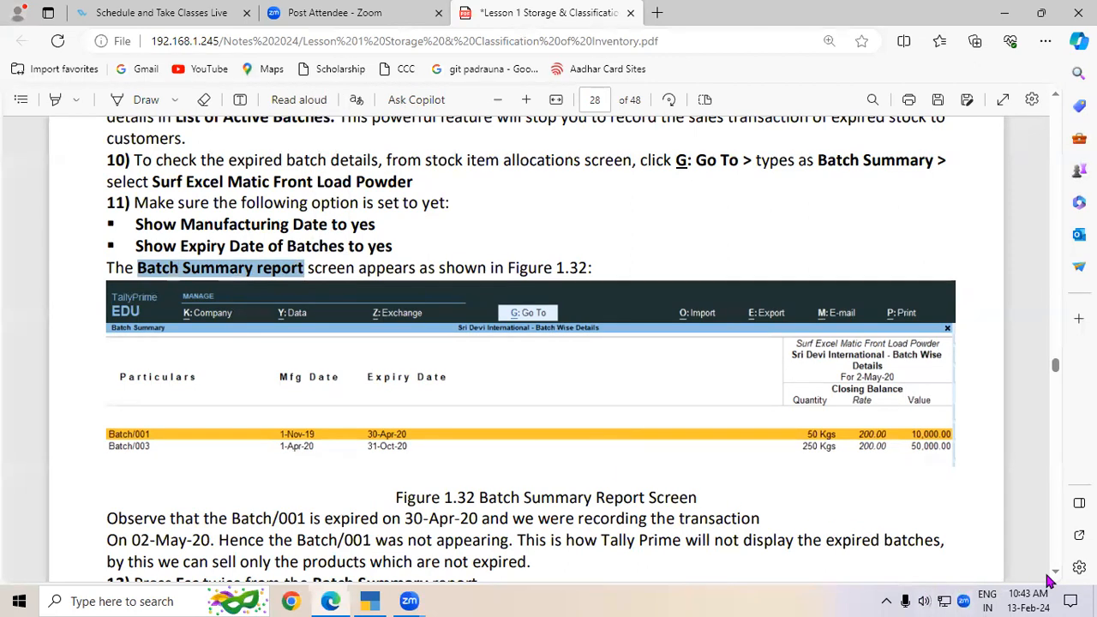
pyautogui.scroll(-3, 1054, 580)
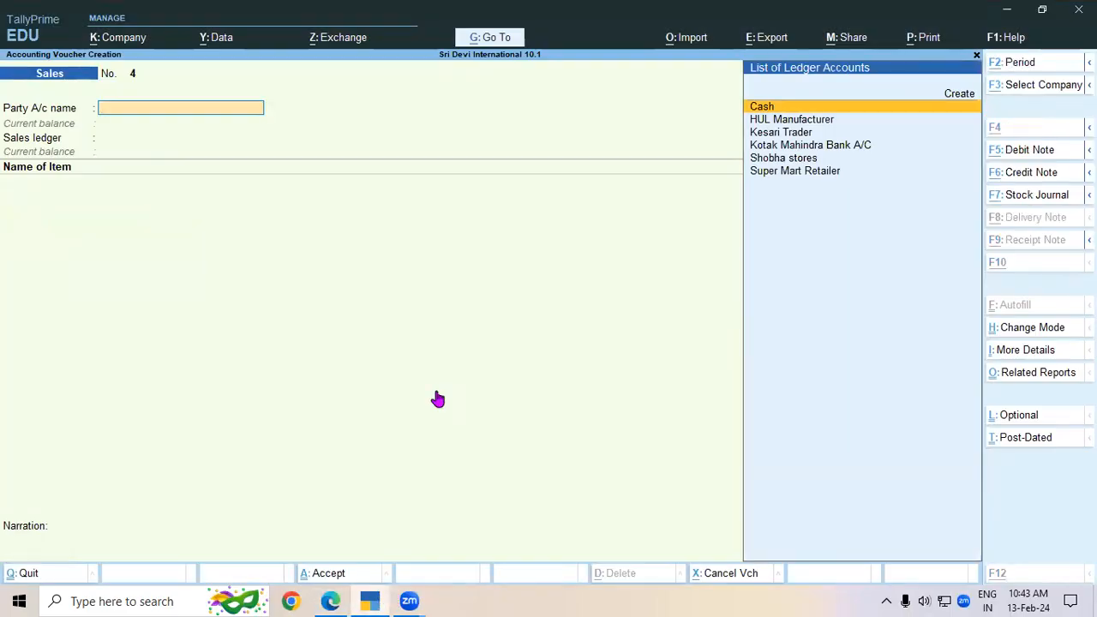
pyautogui.hotkey('alt', 'g')
pyautogui.write('Ba')
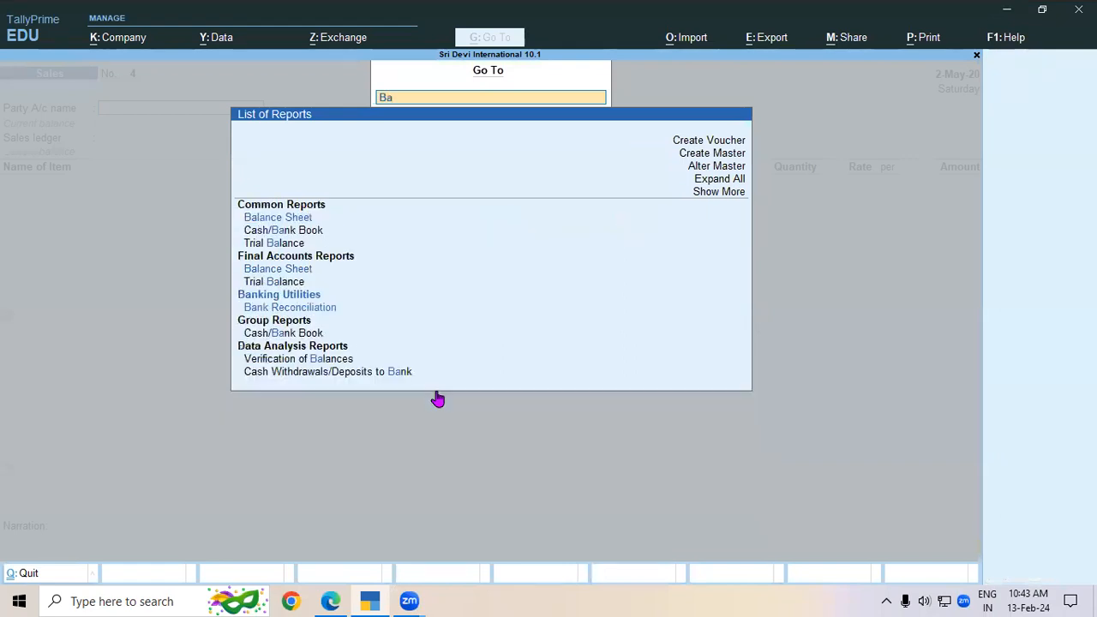
pyautogui.write('tch')
pyautogui.press('Down')
pyautogui.press('Down')
pyautogui.press('Down')
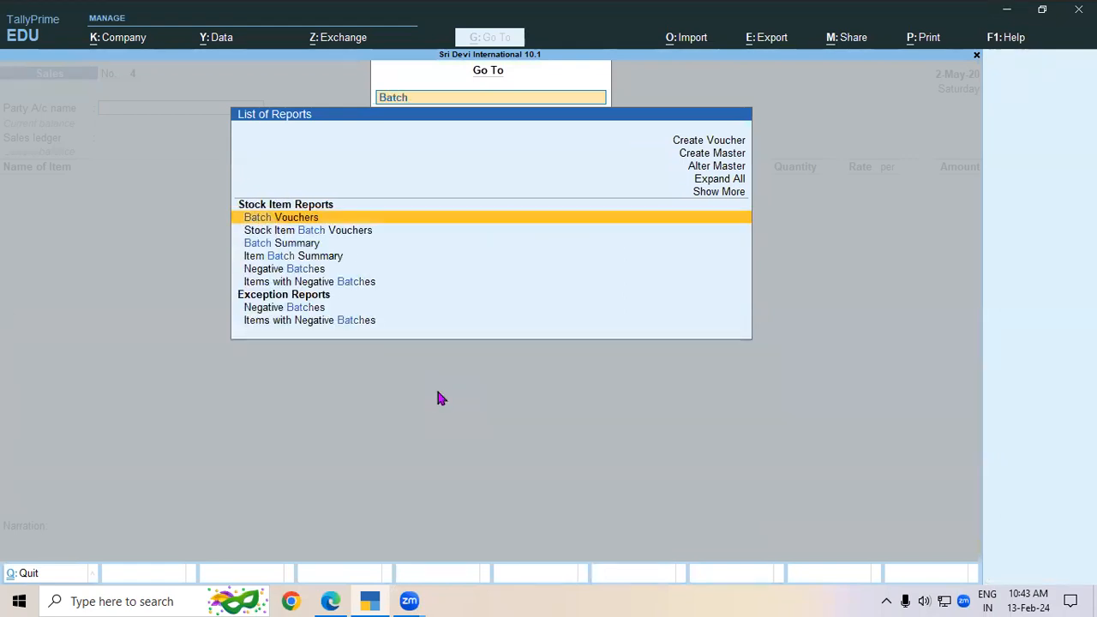
pyautogui.press('Return')
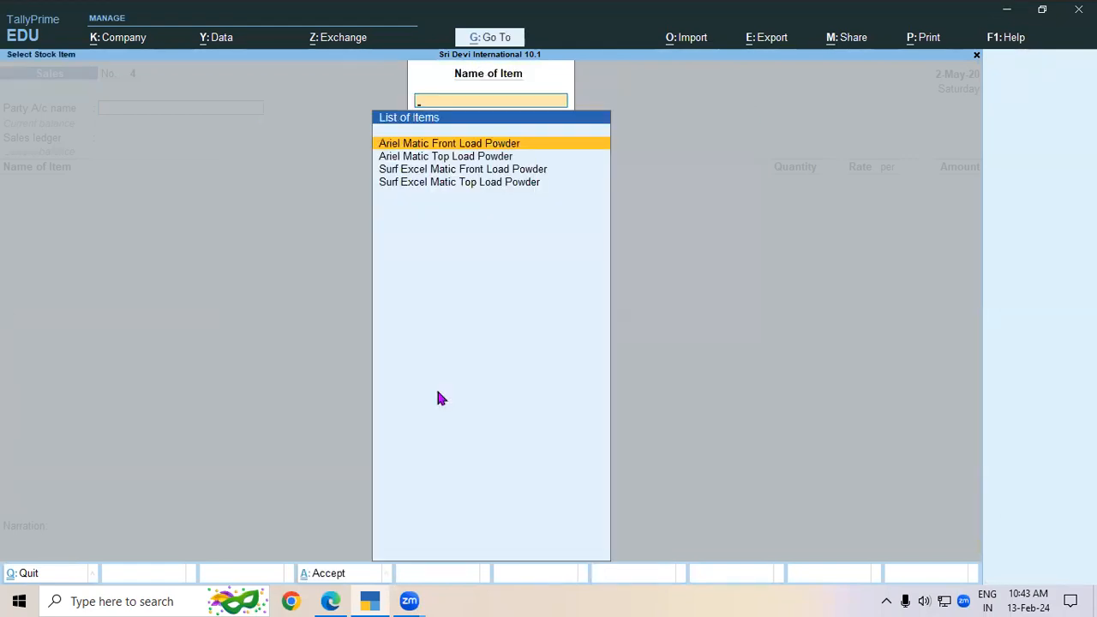
# Choose Surf Excel Matic Front Load Powder for the report and examine the closing balances of Batch/001 and Batch/003.
pyautogui.press('Down')
pyautogui.press('Down')
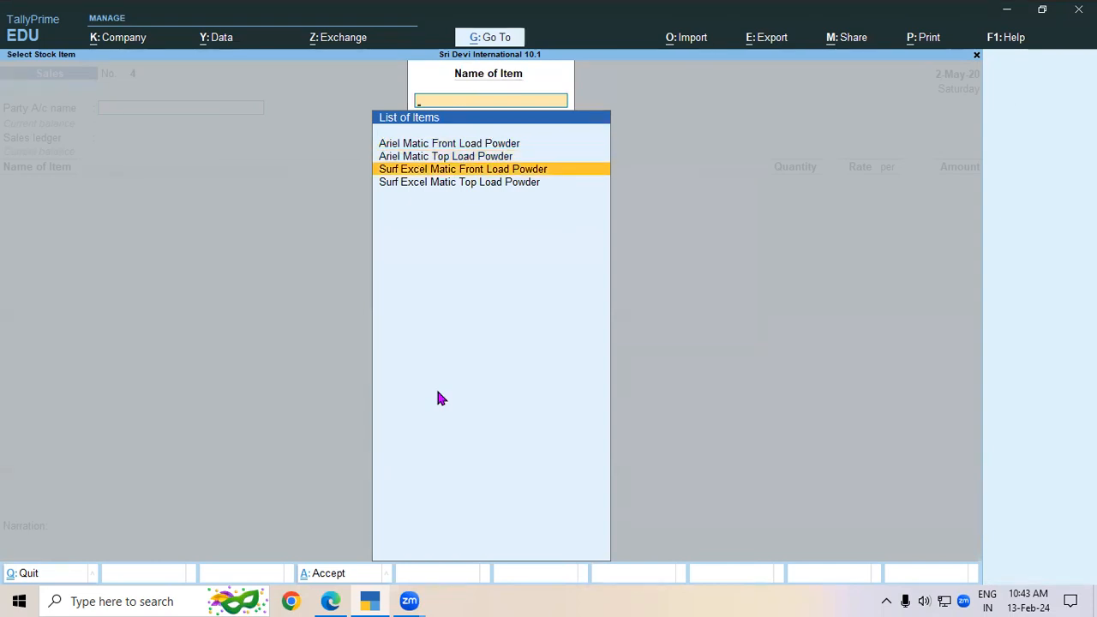
pyautogui.hotkey('alt', 'Tab')
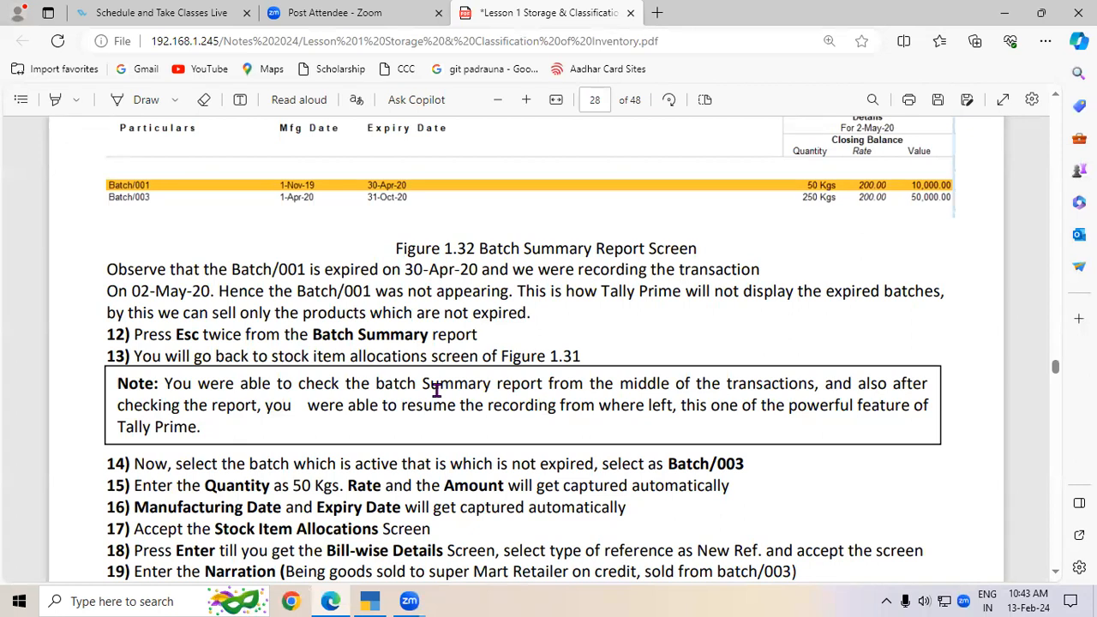
pyautogui.hotkey('alt', 'Tab')
pyautogui.press('Return')
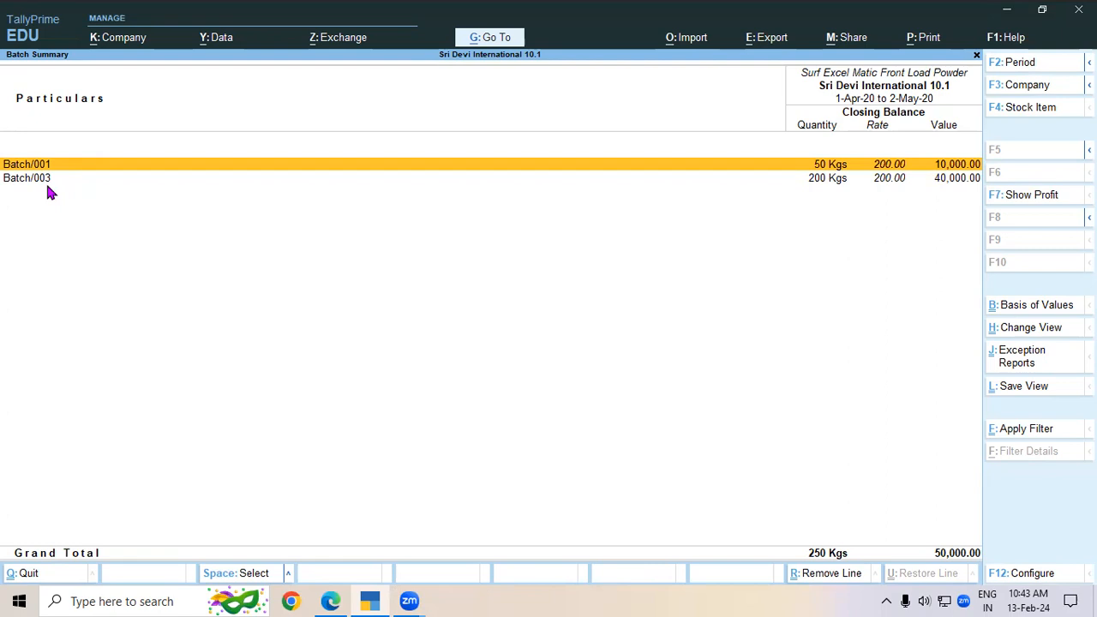
pyautogui.click(822, 182)
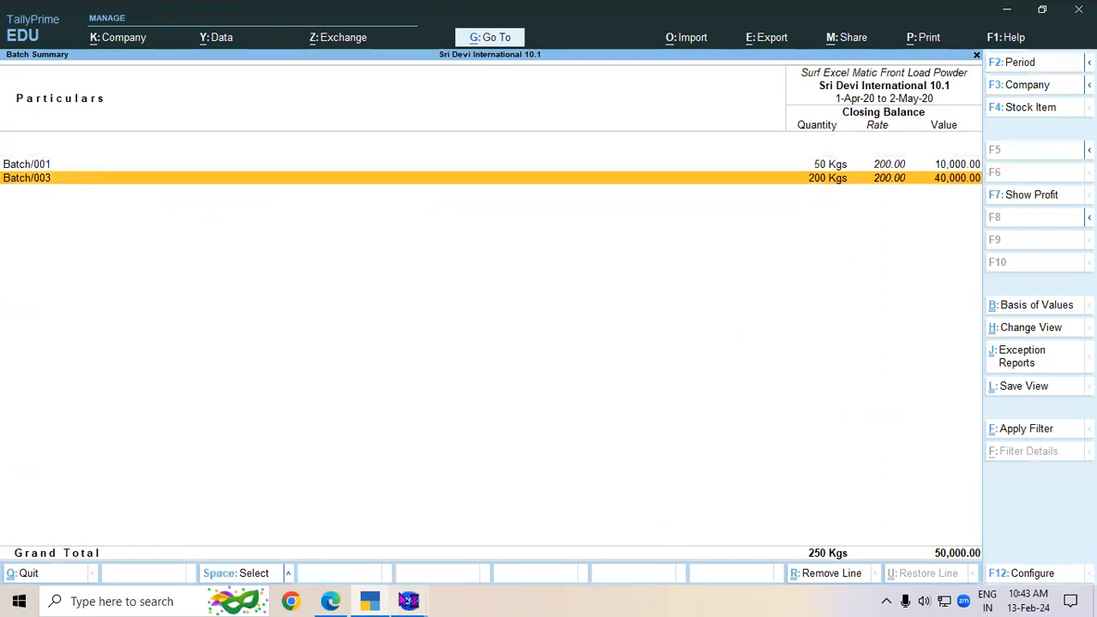
# Switch to the PDF lesson in Edge and read on from Figure 1.32 to the Super Mart Retailer receipt activity.
pyautogui.click(330, 601)
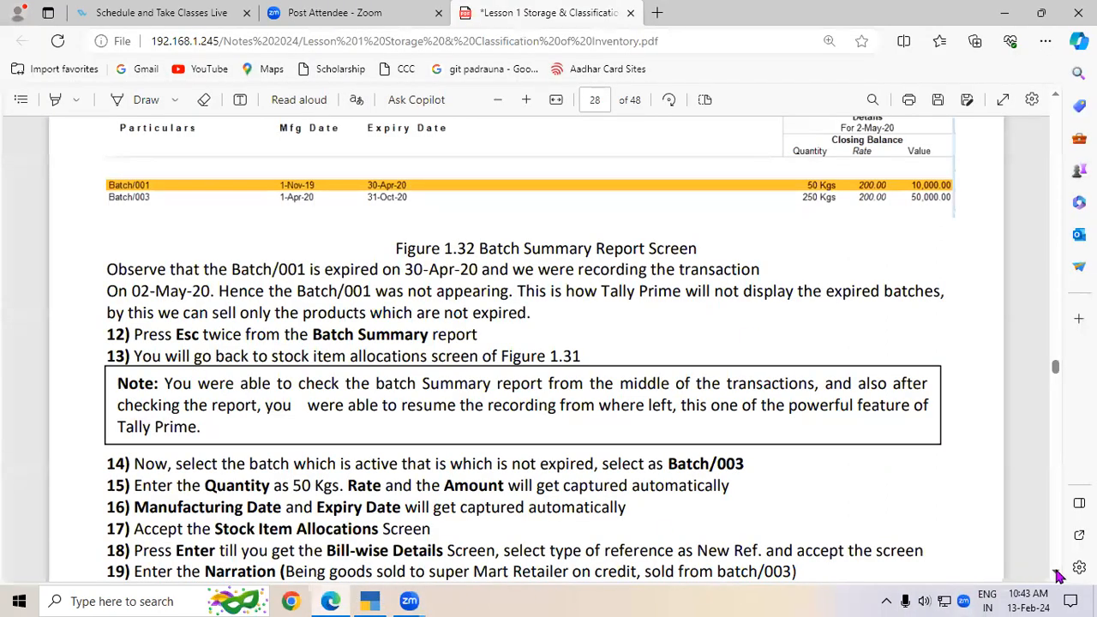
pyautogui.scroll(-3, 1059, 576)
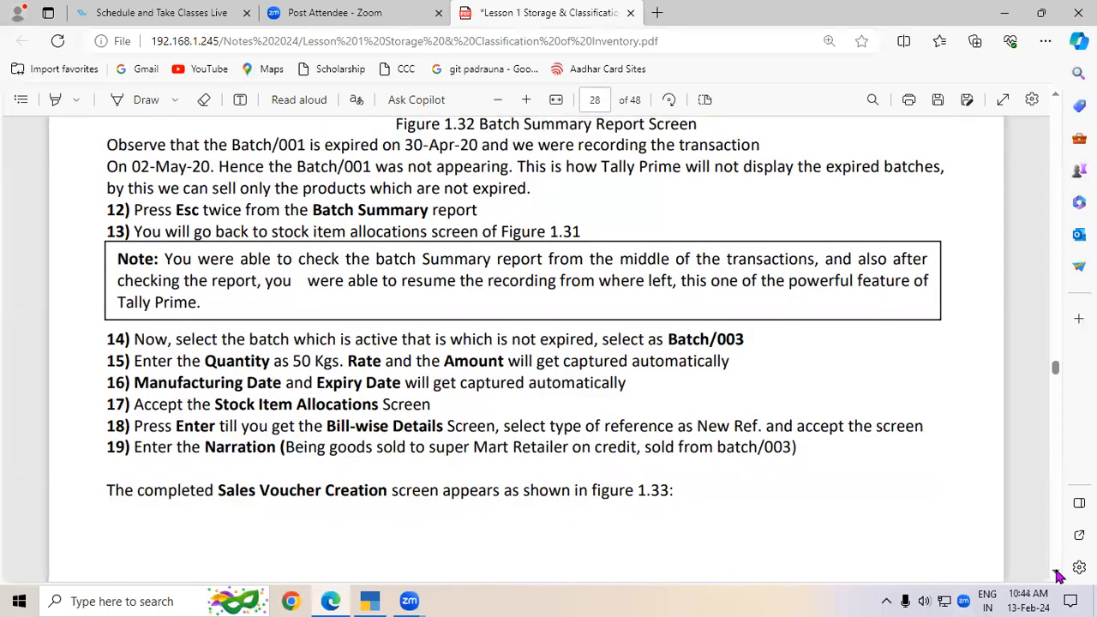
pyautogui.scroll(-7, 1060, 576)
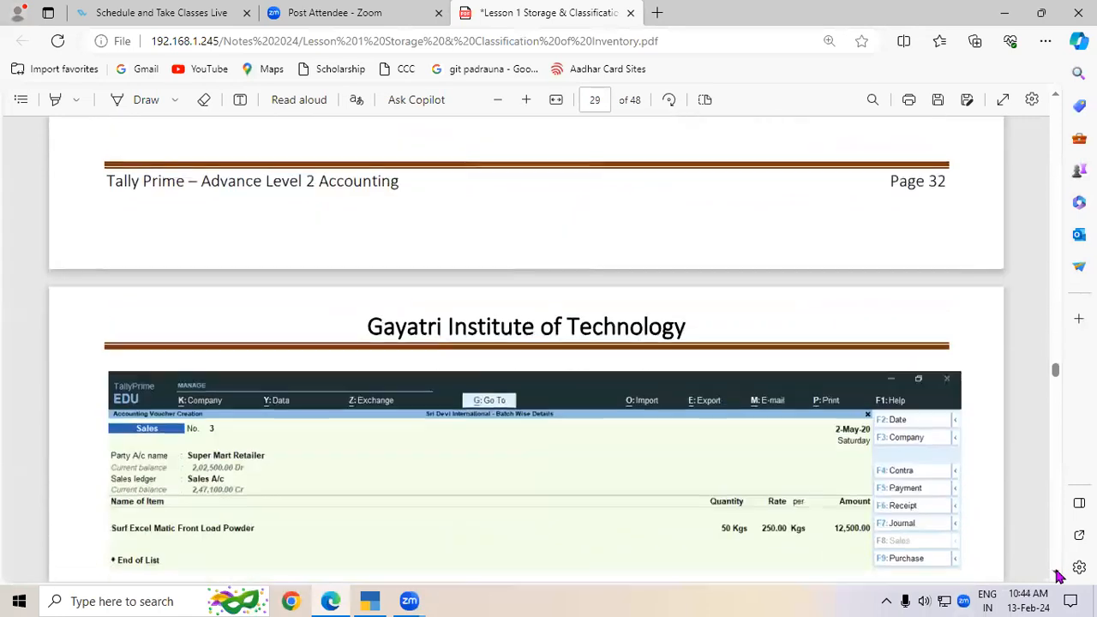
pyautogui.scroll(-2, 1060, 577)
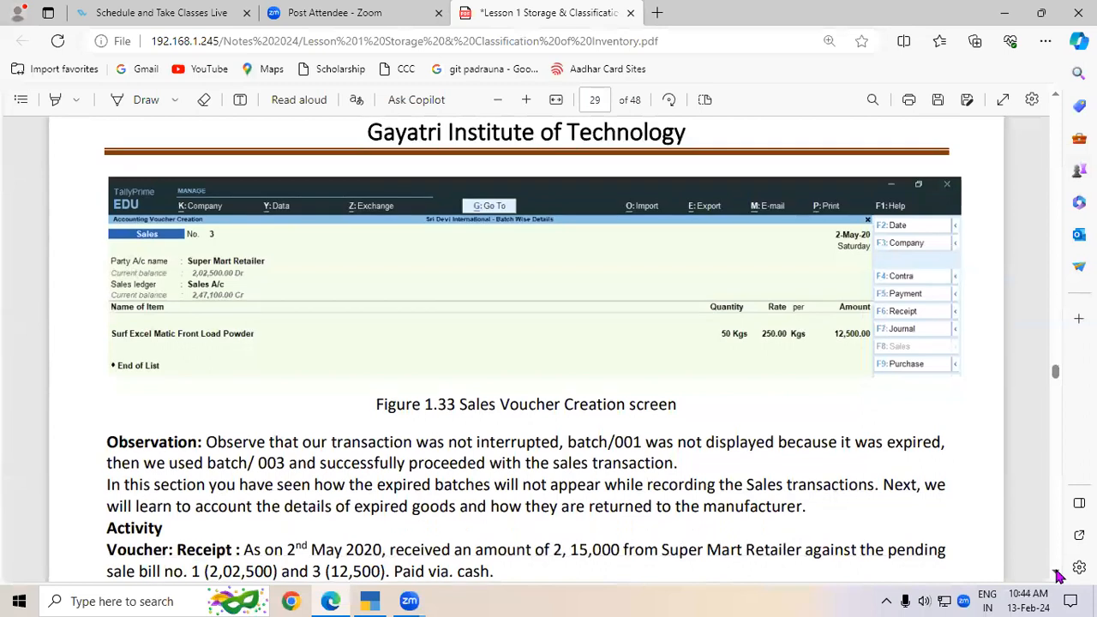
pyautogui.scroll(-4, 1060, 576)
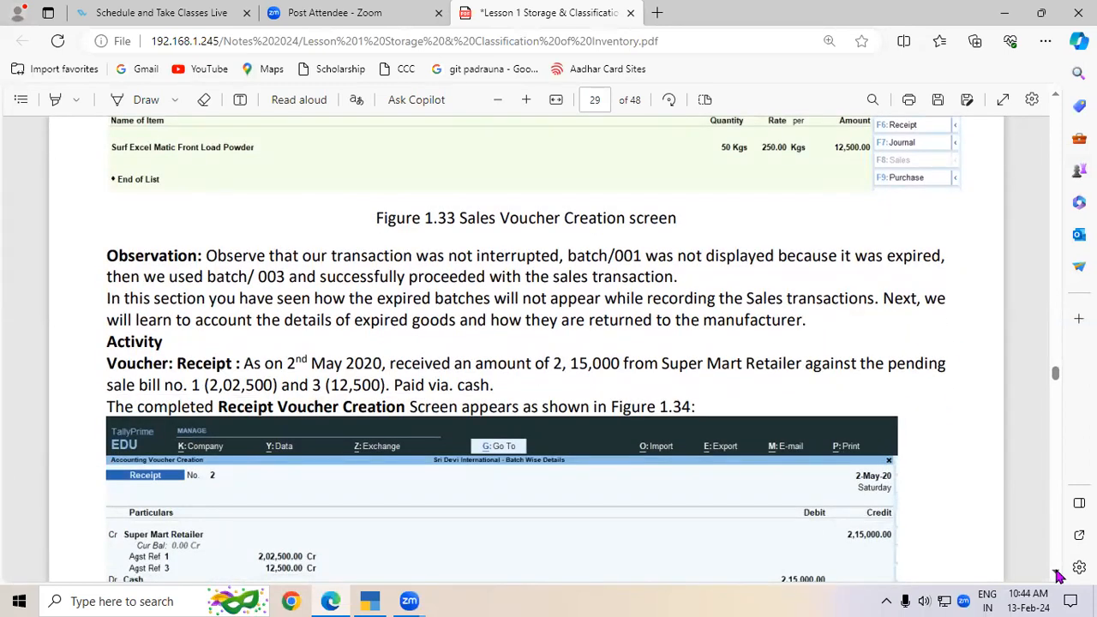
pyautogui.scroll(-2, 1060, 576)
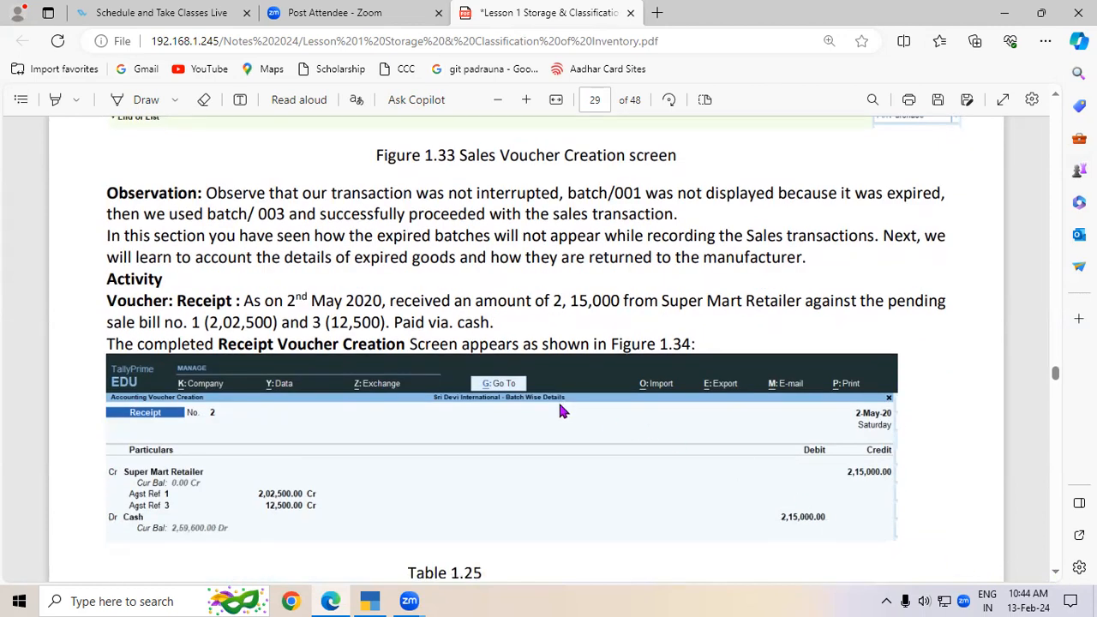
# Switch to TallyPrime and configure the Batch Summary report to show the manufacturing date and the expiry date of batches.
pyautogui.click(369, 601)
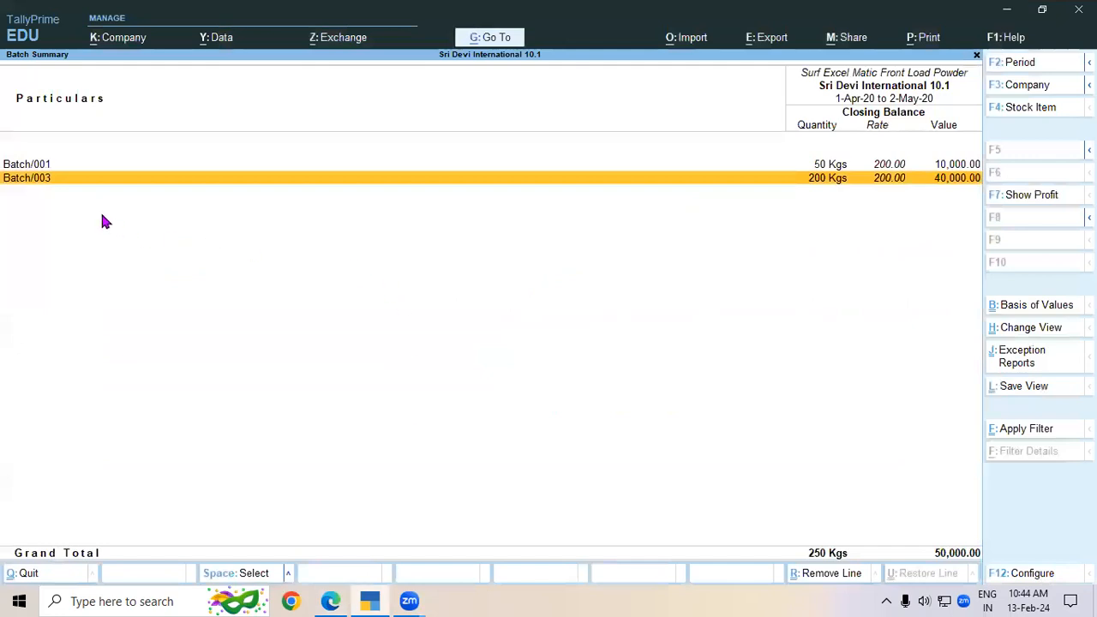
pyautogui.click(45, 166)
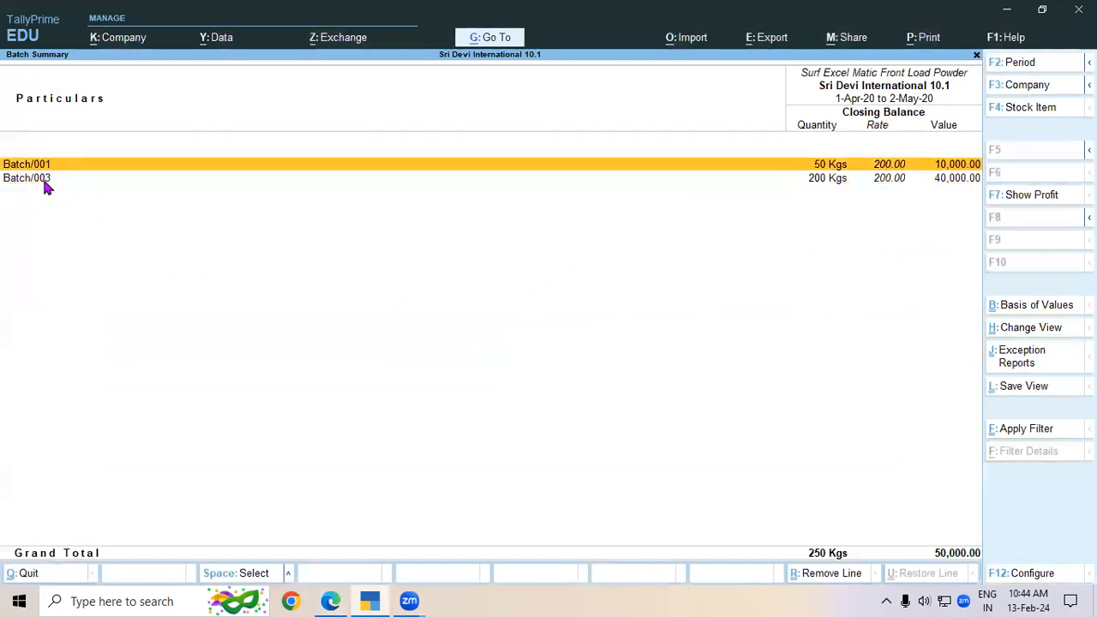
pyautogui.click(45, 182)
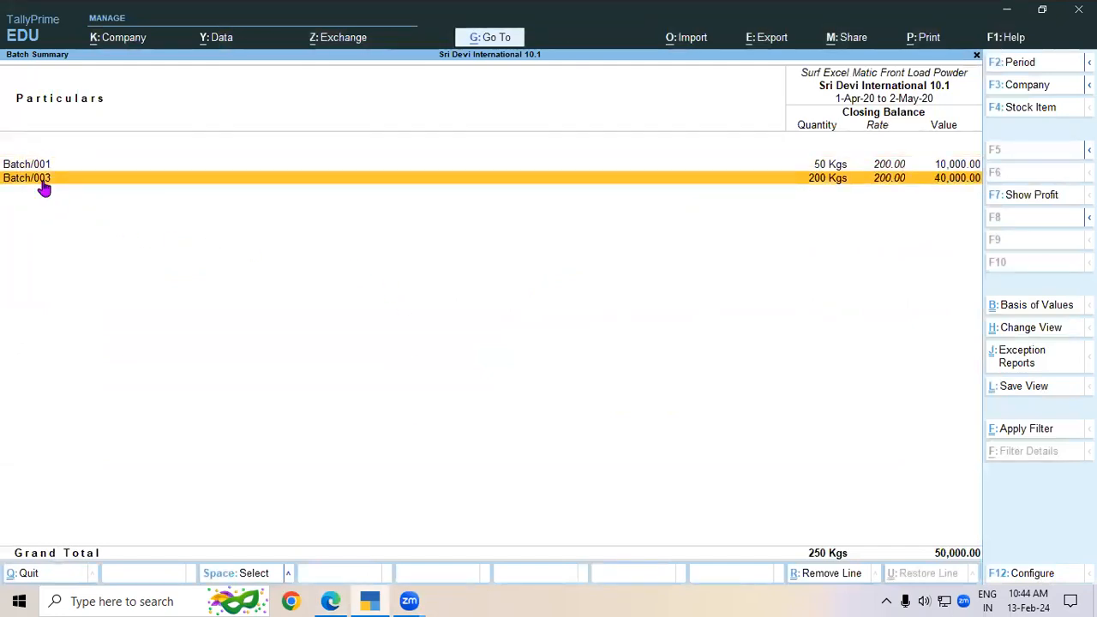
pyautogui.click(1033, 575)
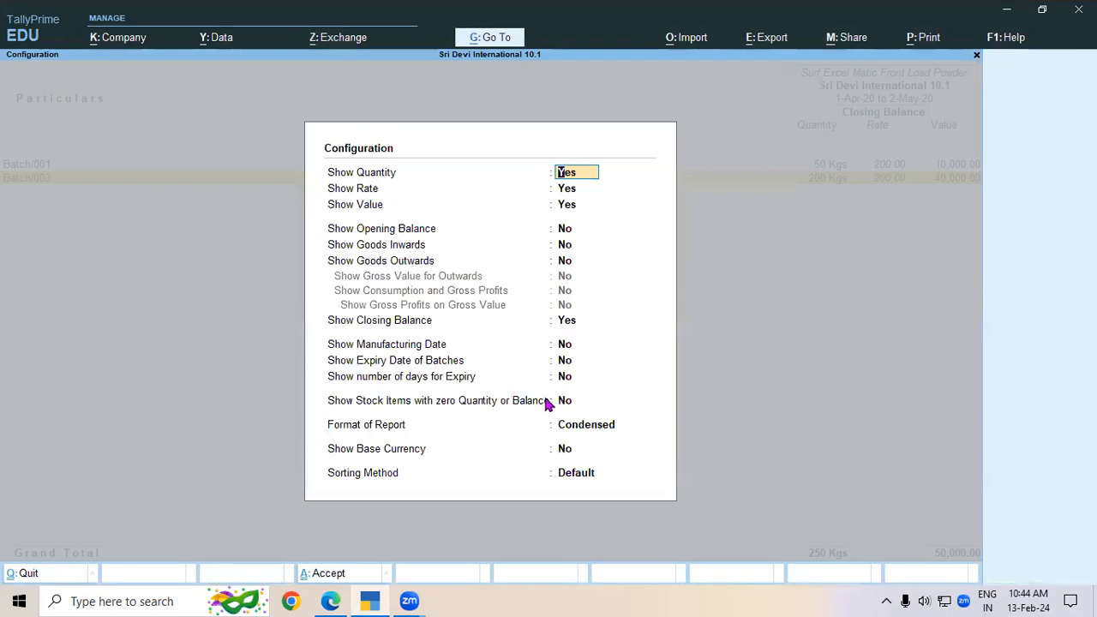
pyautogui.click(562, 346)
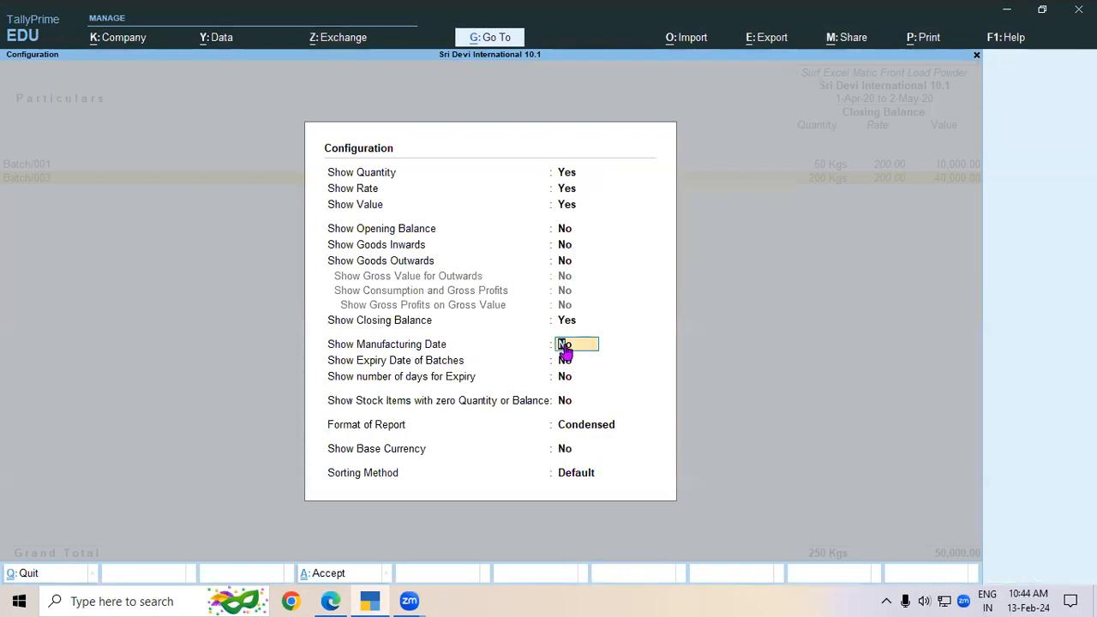
pyautogui.press('y')
pyautogui.press('y')
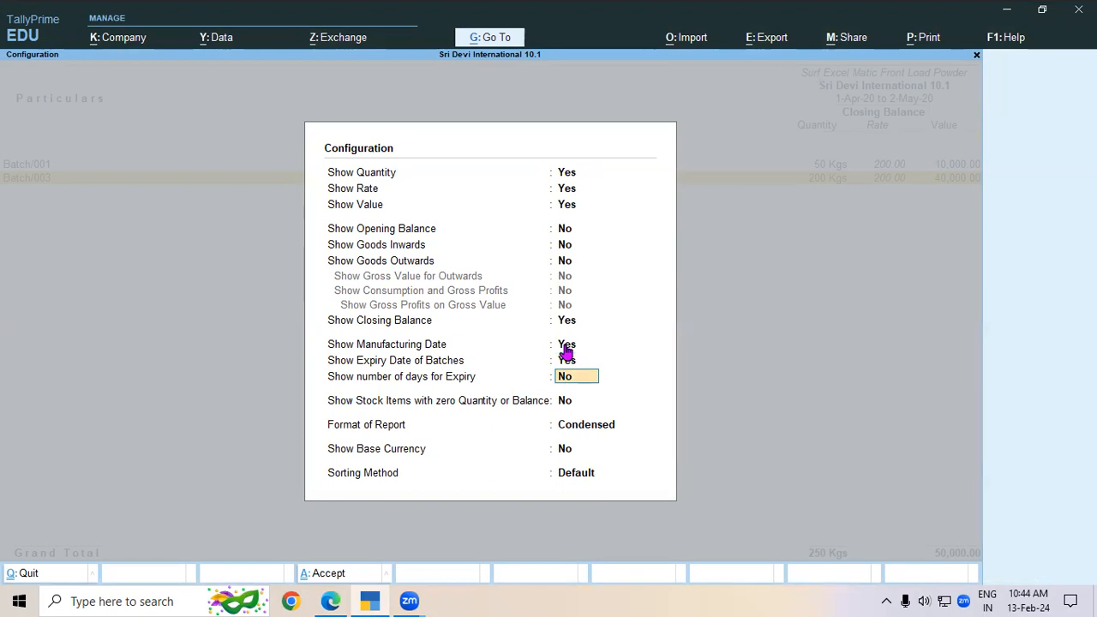
pyautogui.hotkey('ctrl', 'a')
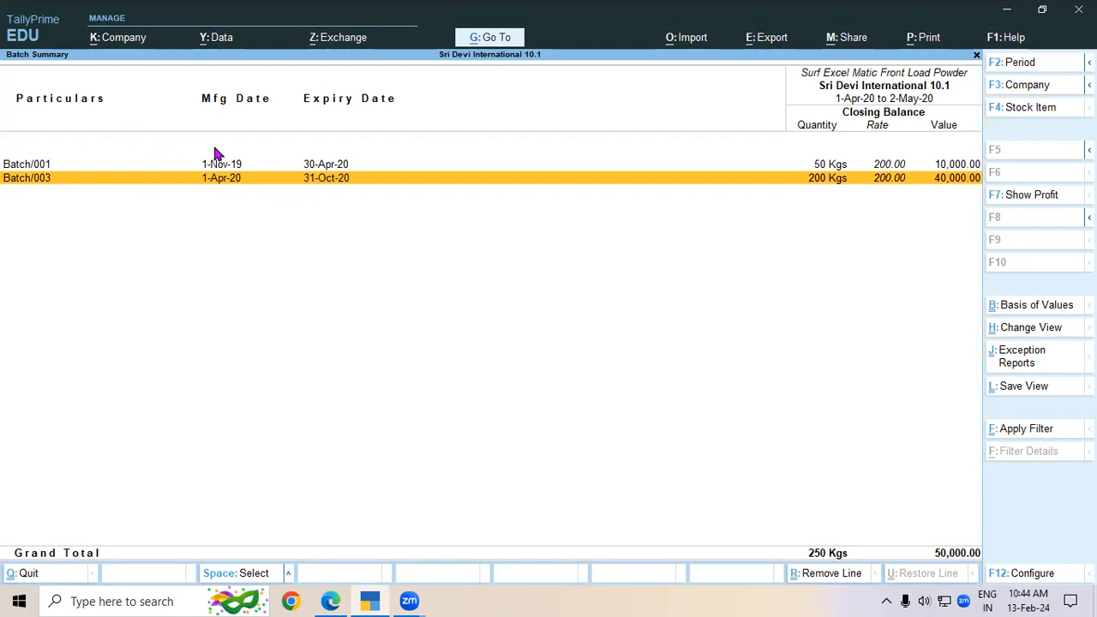
# Switch to the PDF lesson in Edge and check the receipt amount and pending bill numbers in the Super Mart Retailer activity.
pyautogui.click(330, 601)
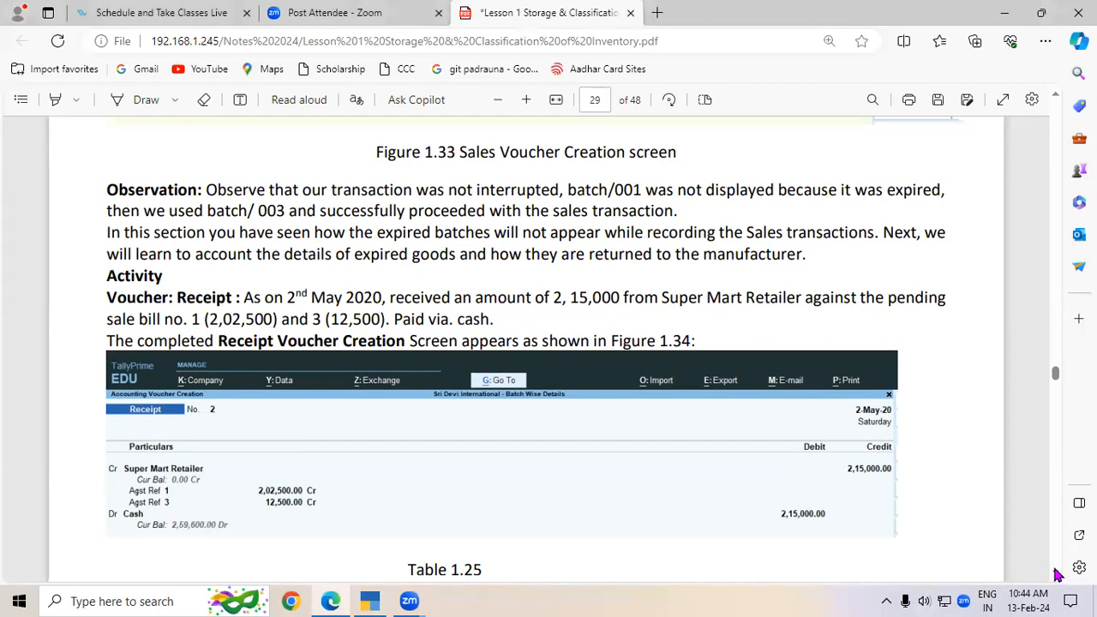
pyautogui.scroll(-2, 1057, 577)
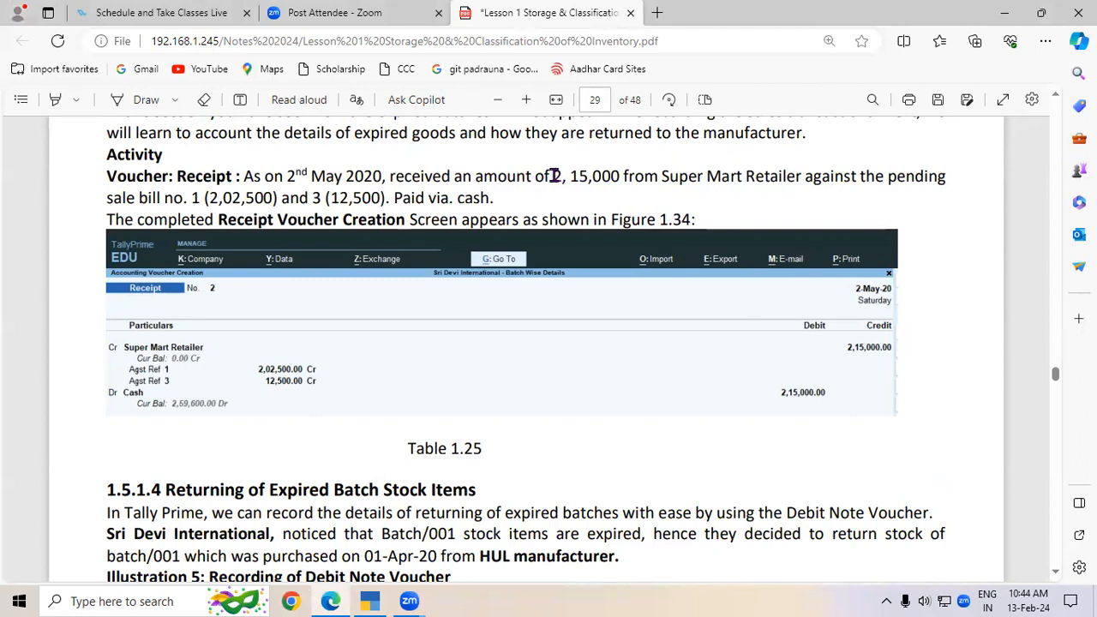
pyautogui.moveTo(550, 175); pyautogui.dragTo(619, 177)
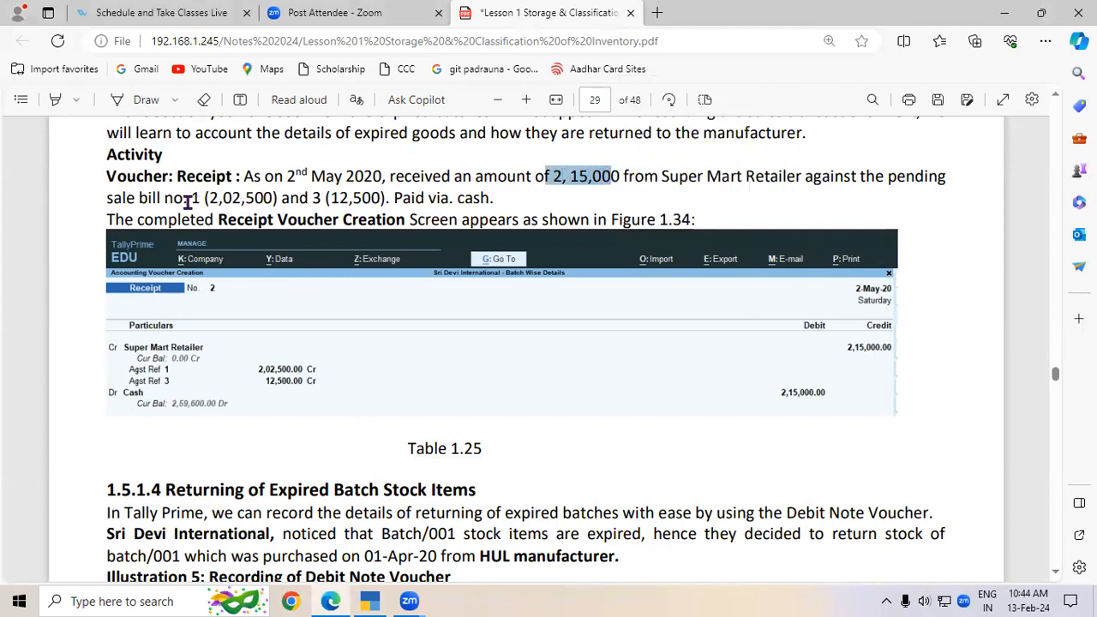
pyautogui.moveTo(193, 199); pyautogui.dragTo(215, 206)
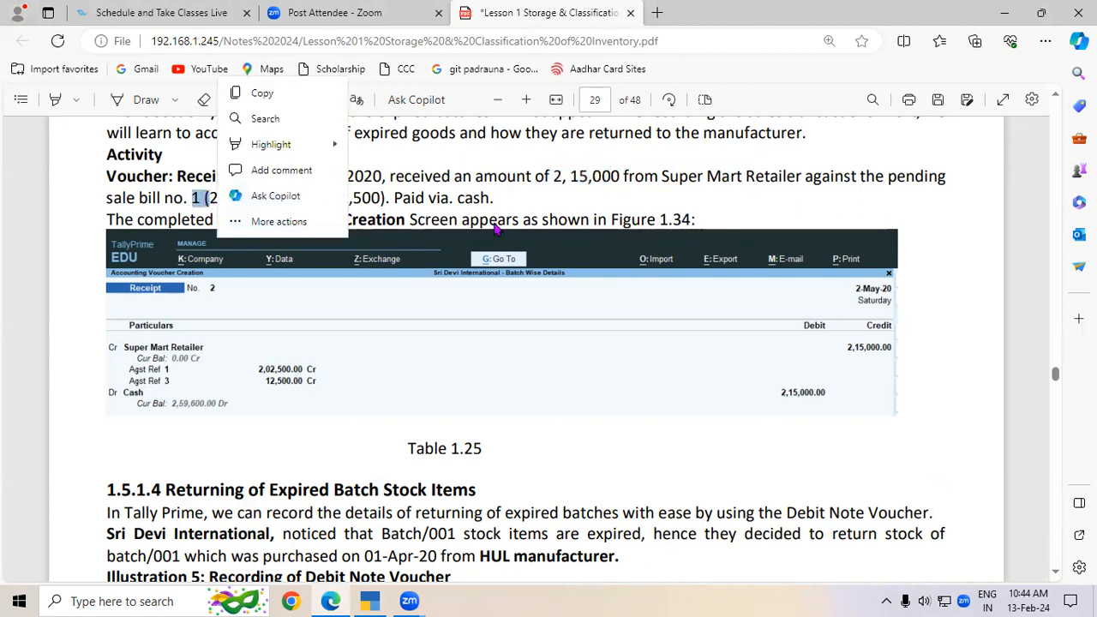
pyautogui.click(563, 205)
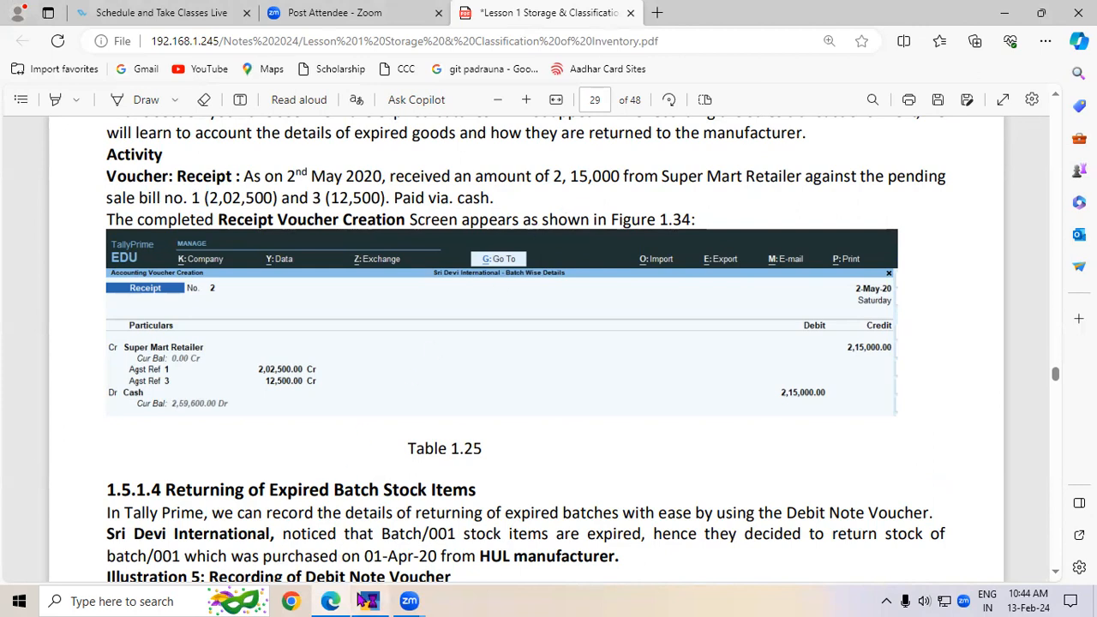
# Return to TallyPrime, close the Batch Summary report and start a new Receipt voucher.
pyautogui.click(369, 601)
pyautogui.press('Escape')
pyautogui.press('Escape')
pyautogui.press('Escape')
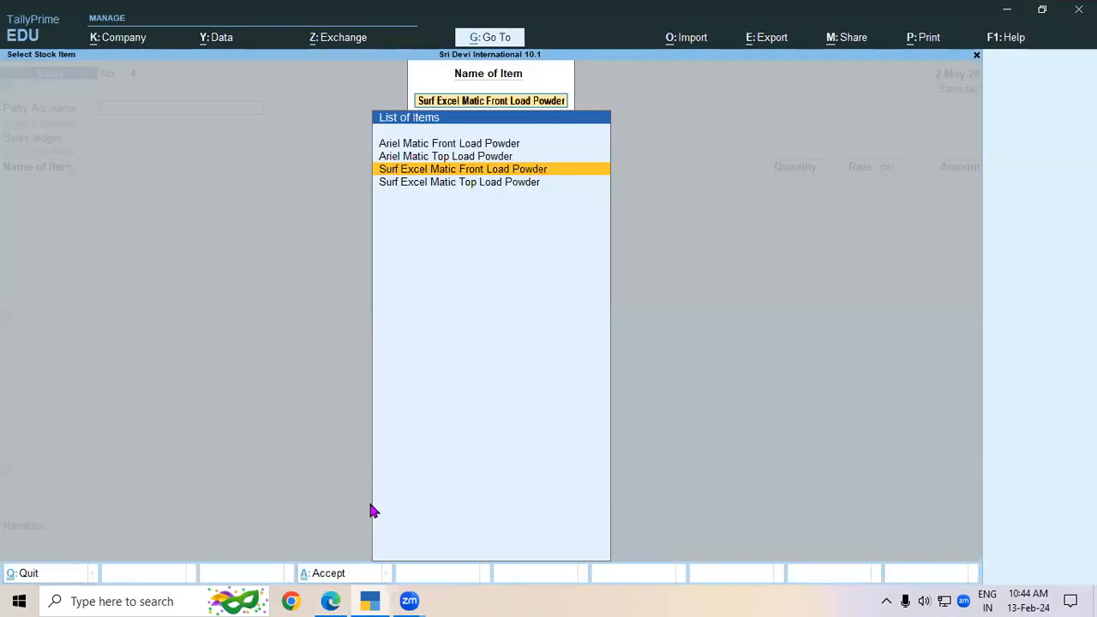
pyautogui.press('Escape')
pyautogui.press('Return')
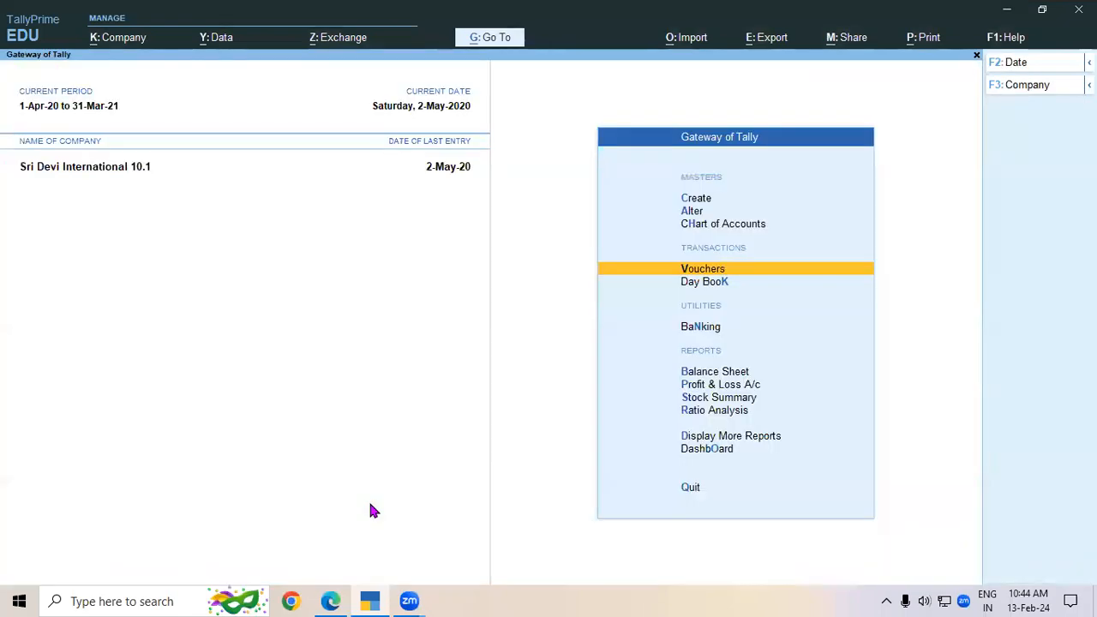
pyautogui.press('Return')
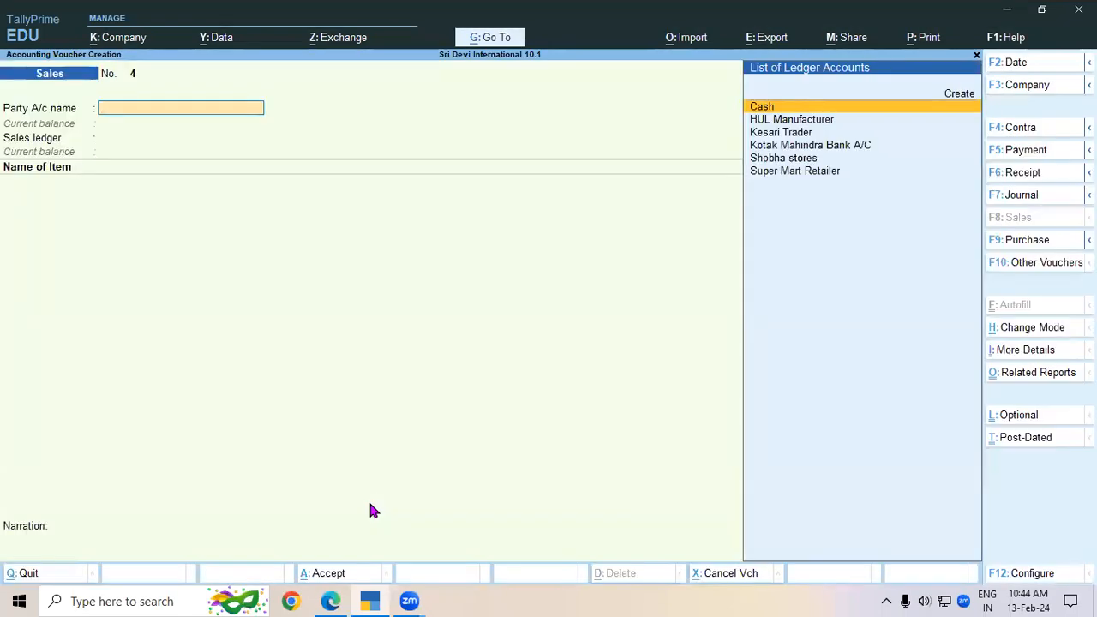
pyautogui.press('F6')
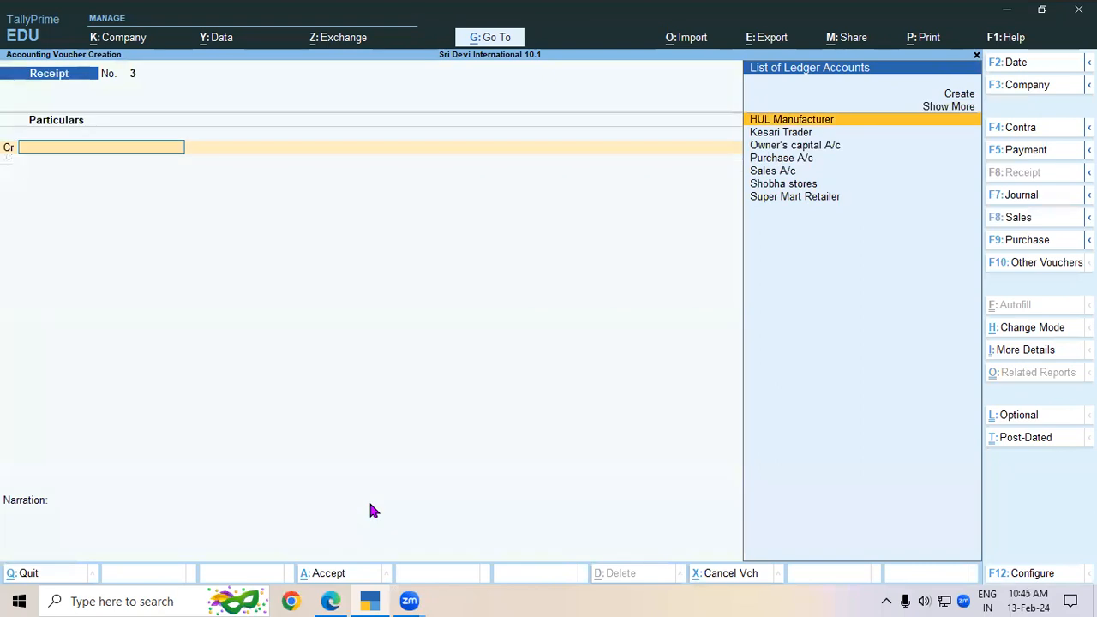
# Credit Super Mart Retailer in the receipt and choose Agst Ref as the first bill-wise reference type.
pyautogui.press('Down')
pyautogui.press('Down')
pyautogui.press('Down')
pyautogui.press('Down')
pyautogui.press('Down')
pyautogui.press('Down')
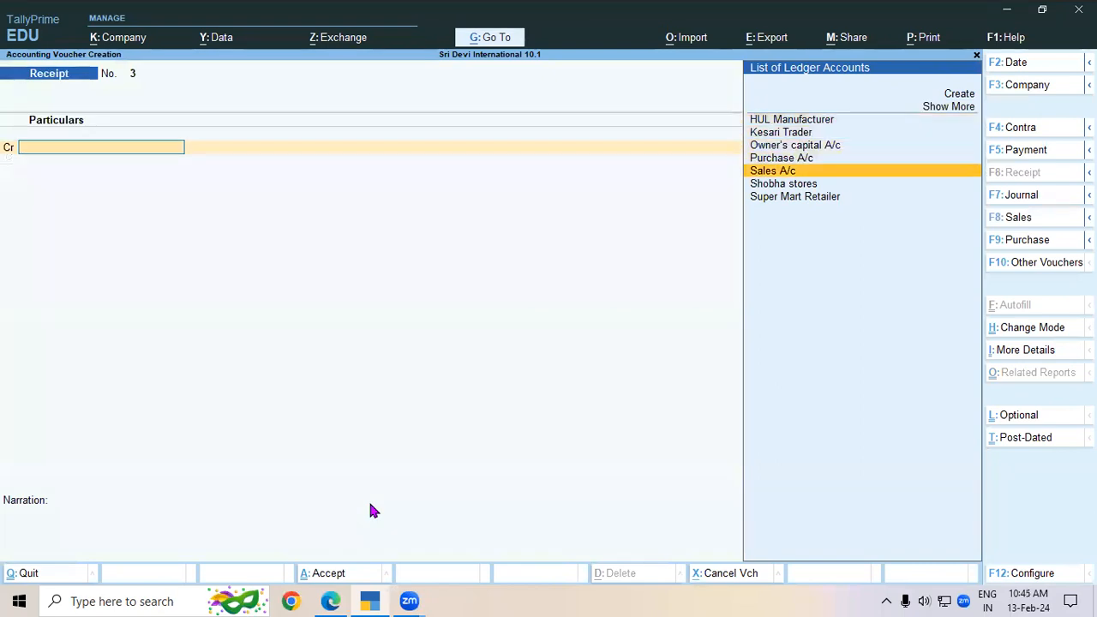
pyautogui.press('Return')
pyautogui.press('Return')
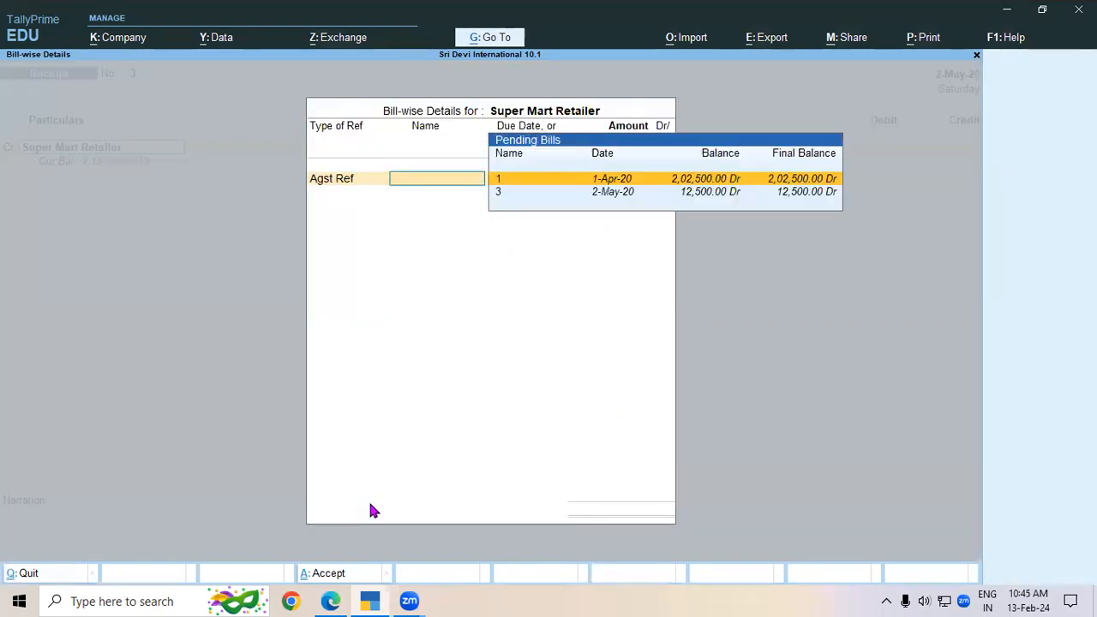
# Allocate the receipt against pending bill 1 for 2,02,500 and, as a second Agst Ref, pending bill 3 for 12,500.
pyautogui.press('Return')
pyautogui.press('Return')
pyautogui.press('Down')
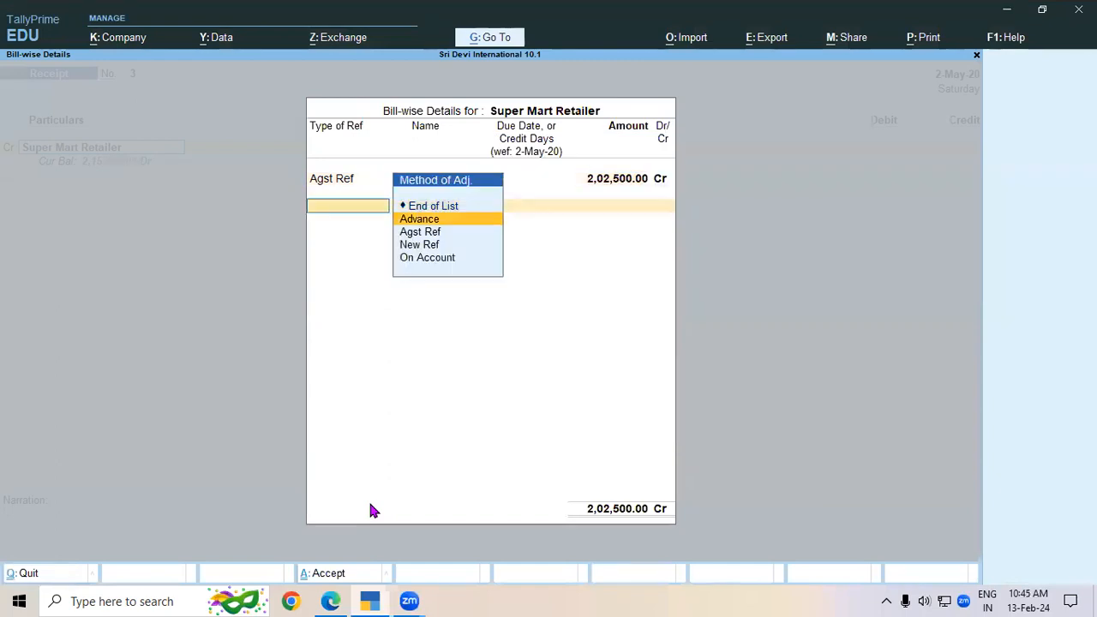
pyautogui.press('Down')
pyautogui.press('Return')
pyautogui.press('Return')
pyautogui.press('Return')
pyautogui.press('Return')
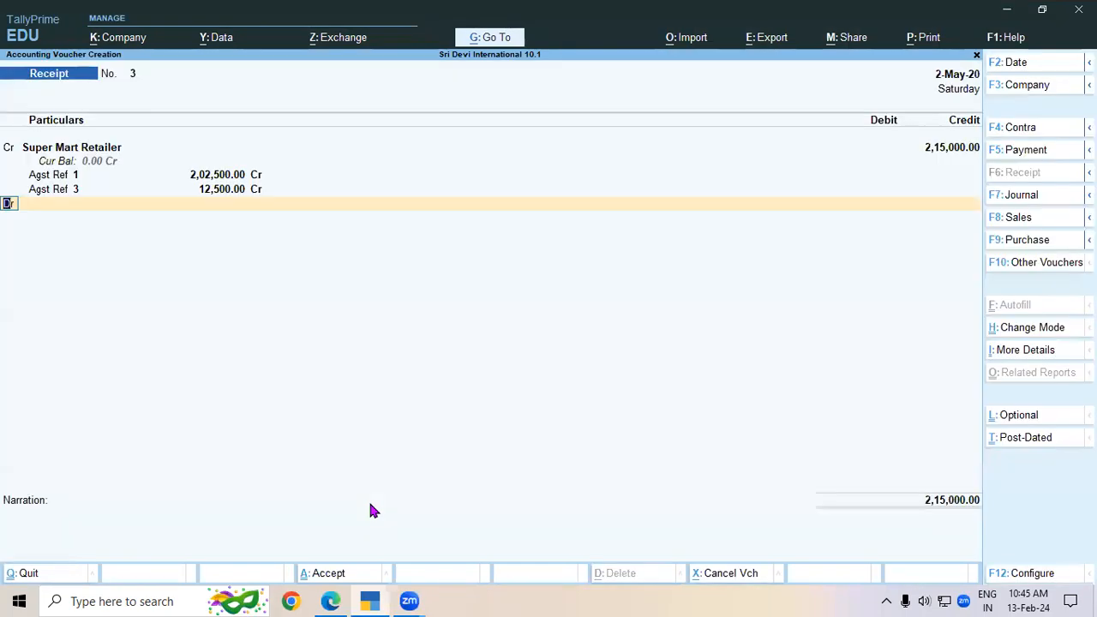
# Debit Cash with 2,15,000 and save the Super Mart Retailer receipt voucher without a narration.
pyautogui.press('Return')
pyautogui.hotkey('alt', 'Tab')
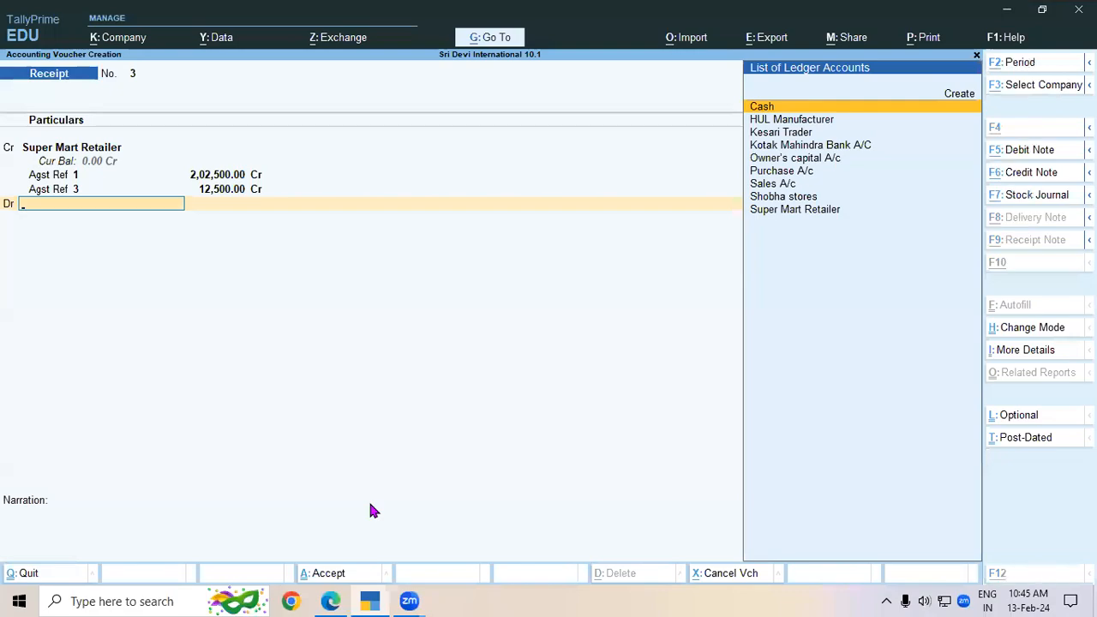
pyautogui.hotkey('alt', 'Tab')
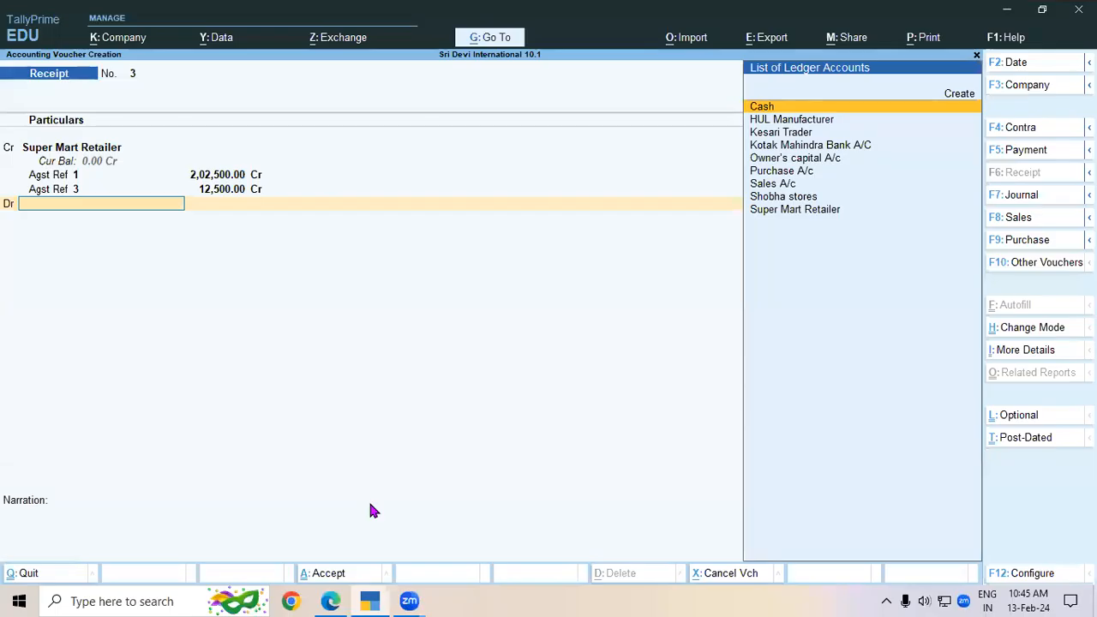
pyautogui.press('Return')
pyautogui.press('Return')
pyautogui.press('Return')
pyautogui.press('Return')
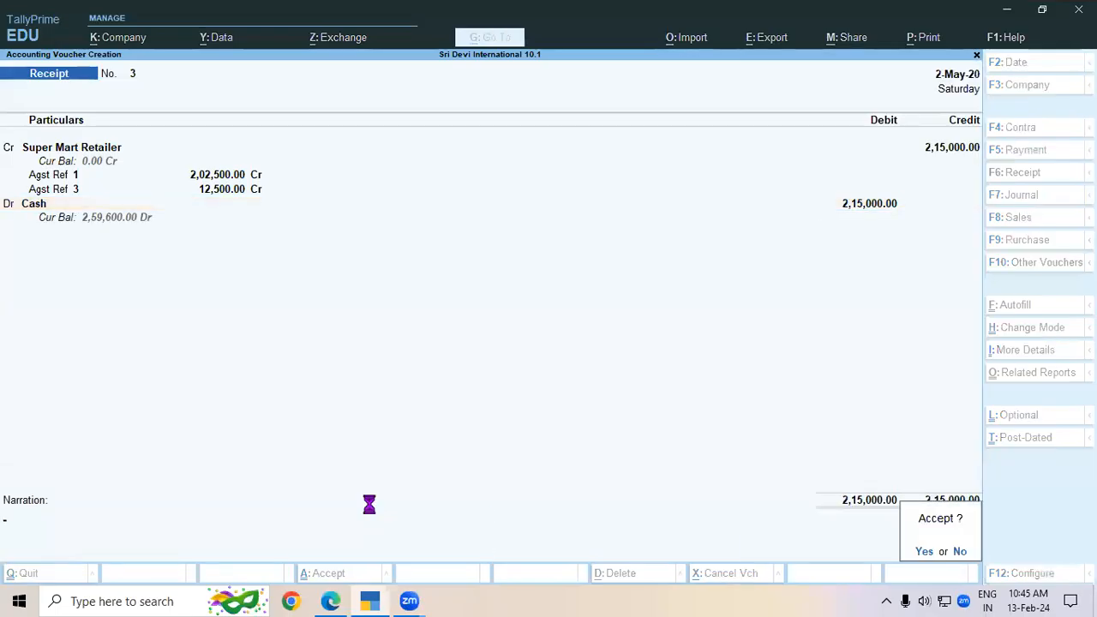
pyautogui.press('Return')
# Switch to the PDF lesson in Edge and read section 1.5.1.4, checking the Debit Note date, batch and quantity in Illustration 5.
pyautogui.hotkey('alt', 'Tab')
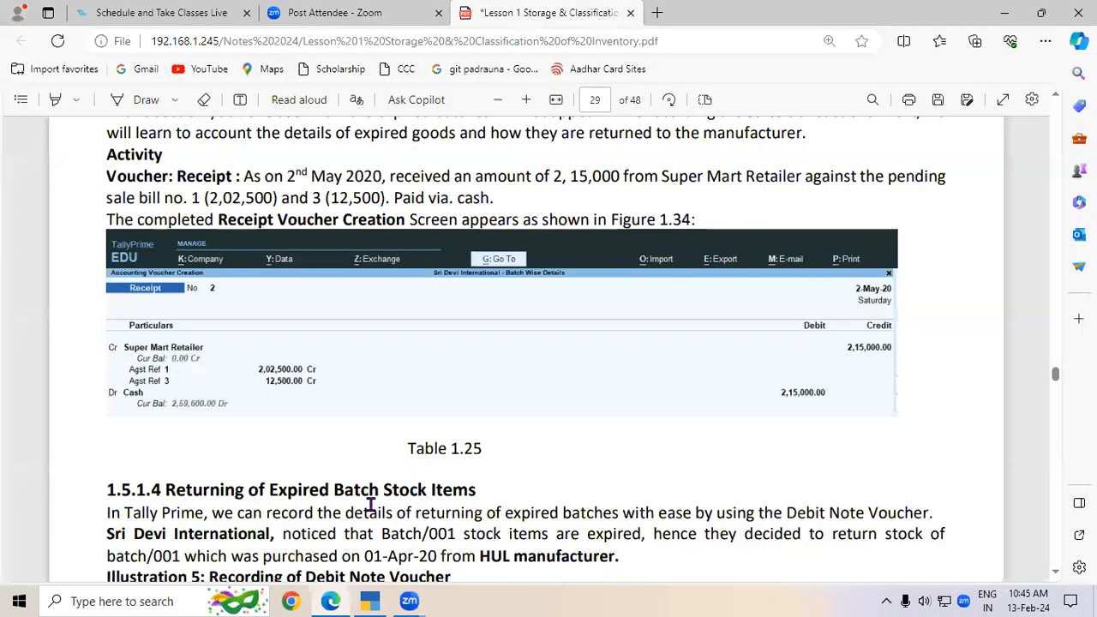
pyautogui.click(1055, 570)
pyautogui.scroll(-4, 1056, 574)
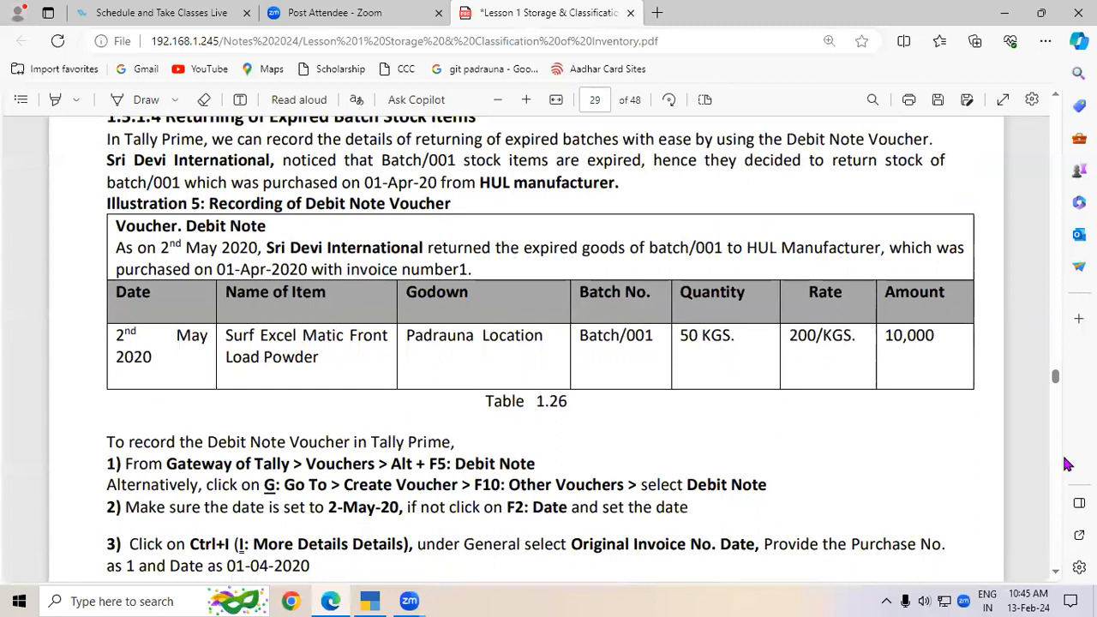
pyautogui.click(1056, 96)
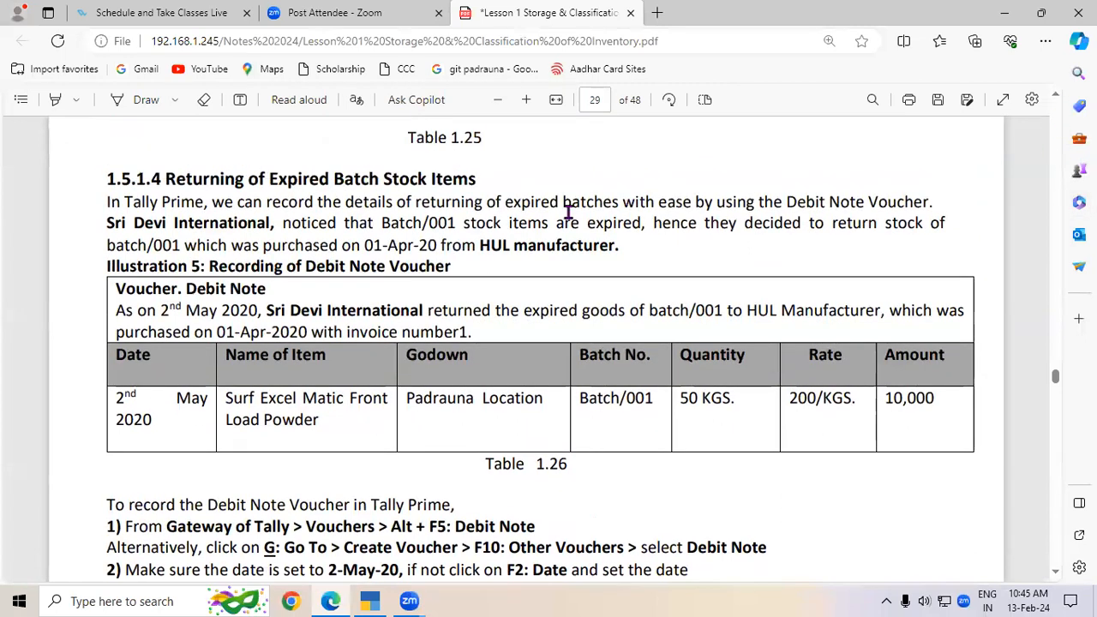
pyautogui.moveTo(267, 179); pyautogui.dragTo(478, 186)
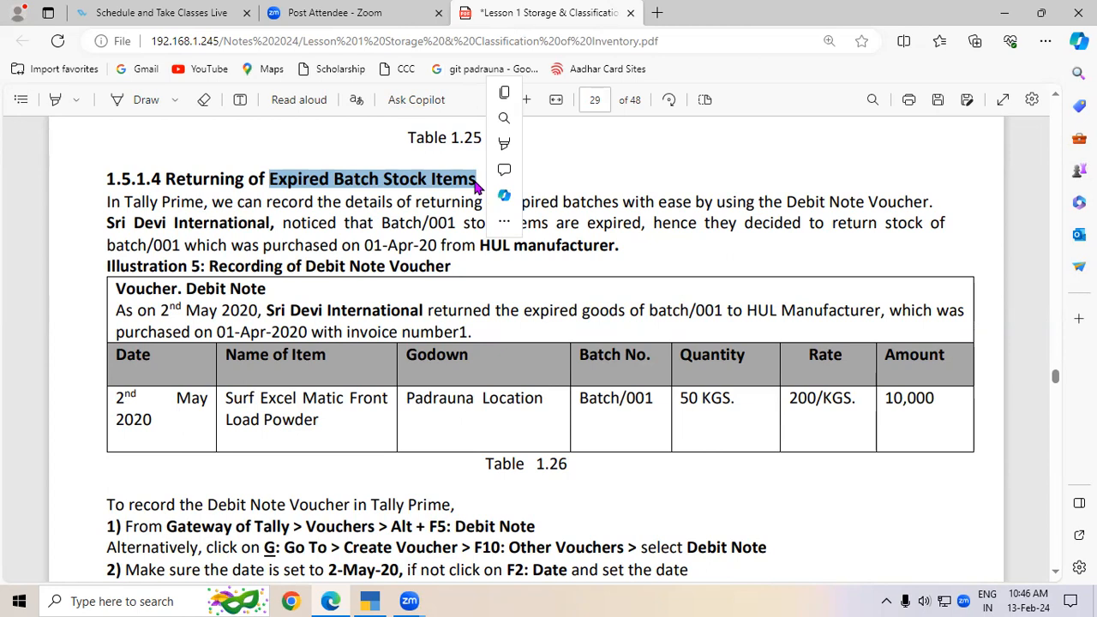
pyautogui.click(486, 293)
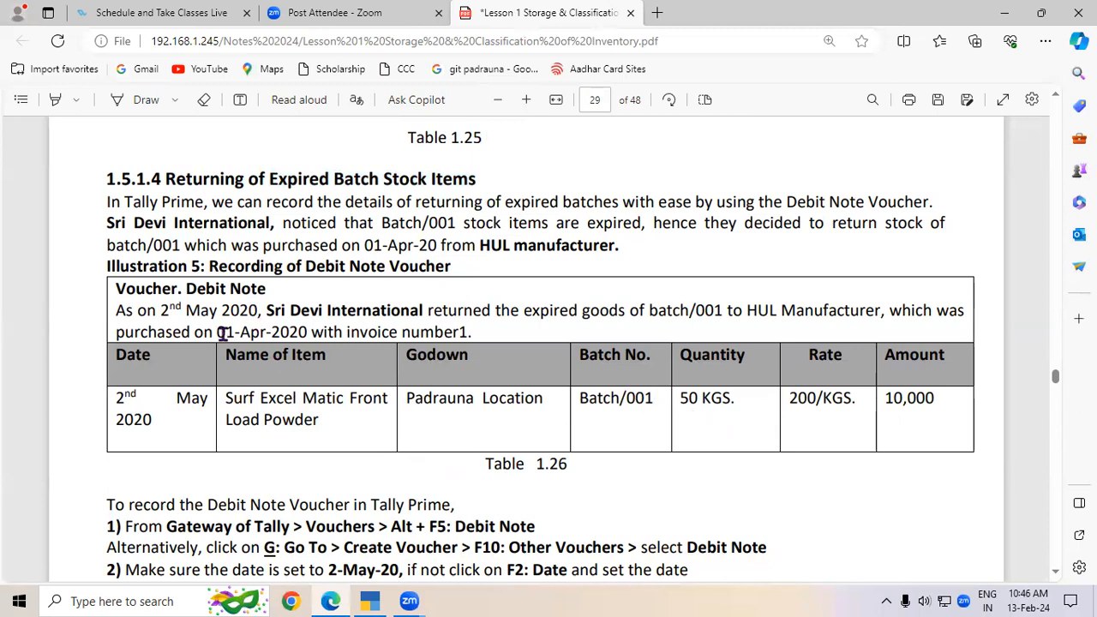
pyautogui.moveTo(159, 312); pyautogui.dragTo(253, 313)
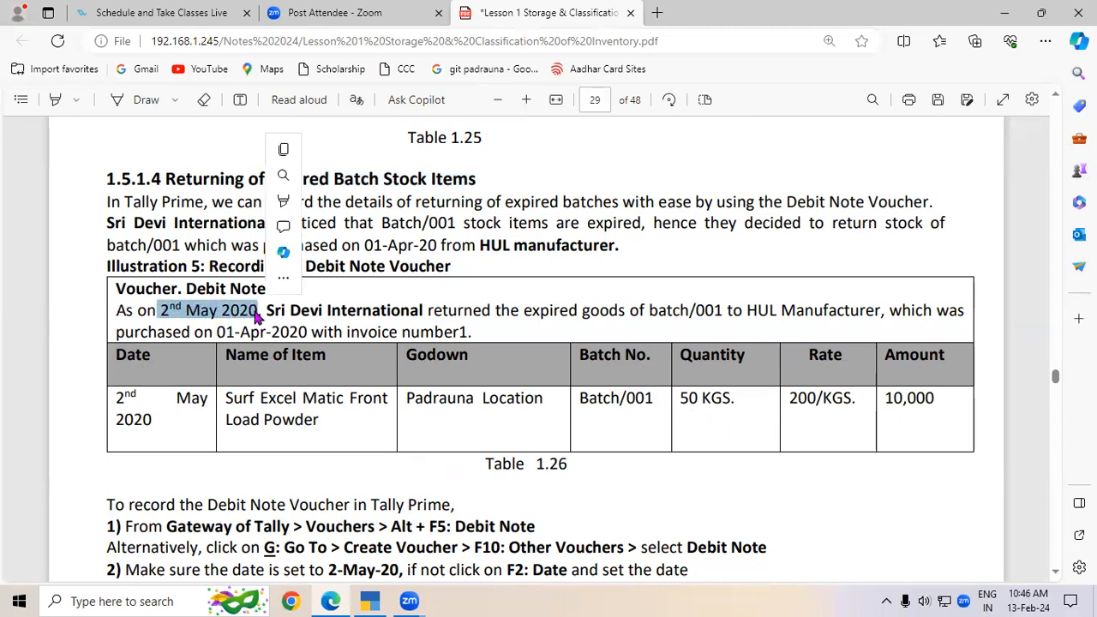
pyautogui.click(600, 399)
pyautogui.moveTo(581, 399); pyautogui.dragTo(660, 399)
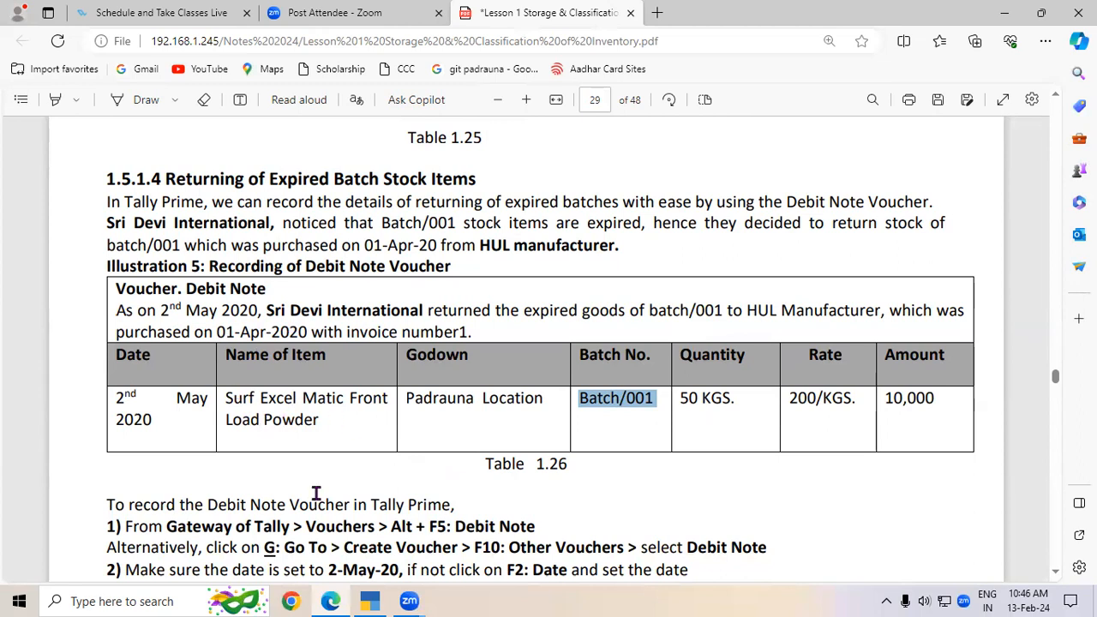
pyautogui.moveTo(681, 400); pyautogui.dragTo(731, 405)
pyautogui.moveTo(757, 314)
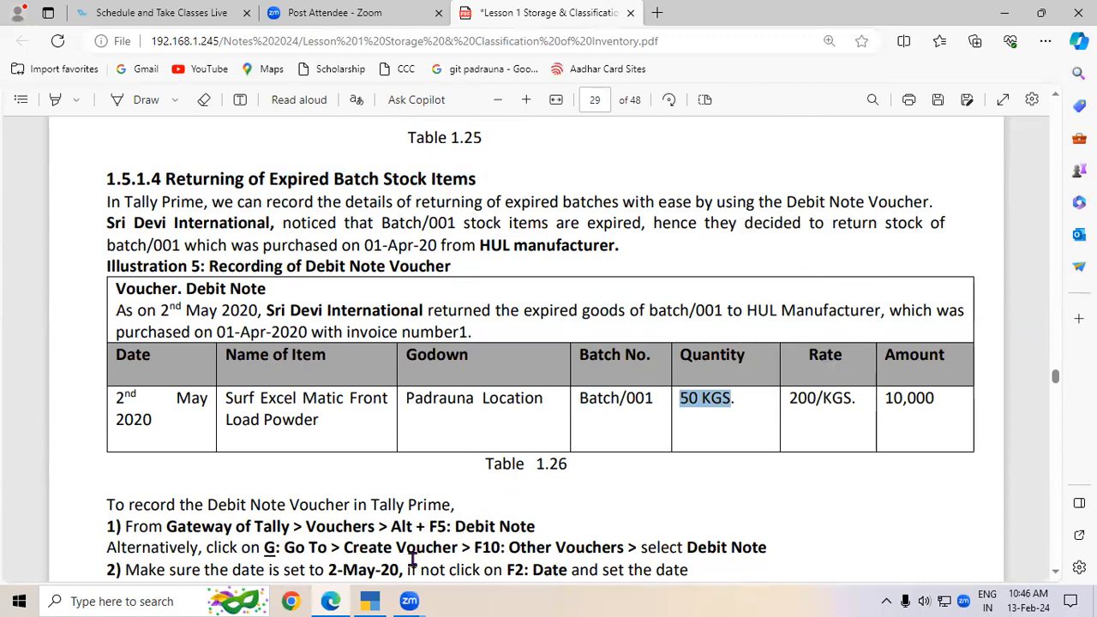
# Switch to TallyPrime, start a Debit Note voucher and choose HUL Manufacturer as the party account.
pyautogui.click(370, 601)
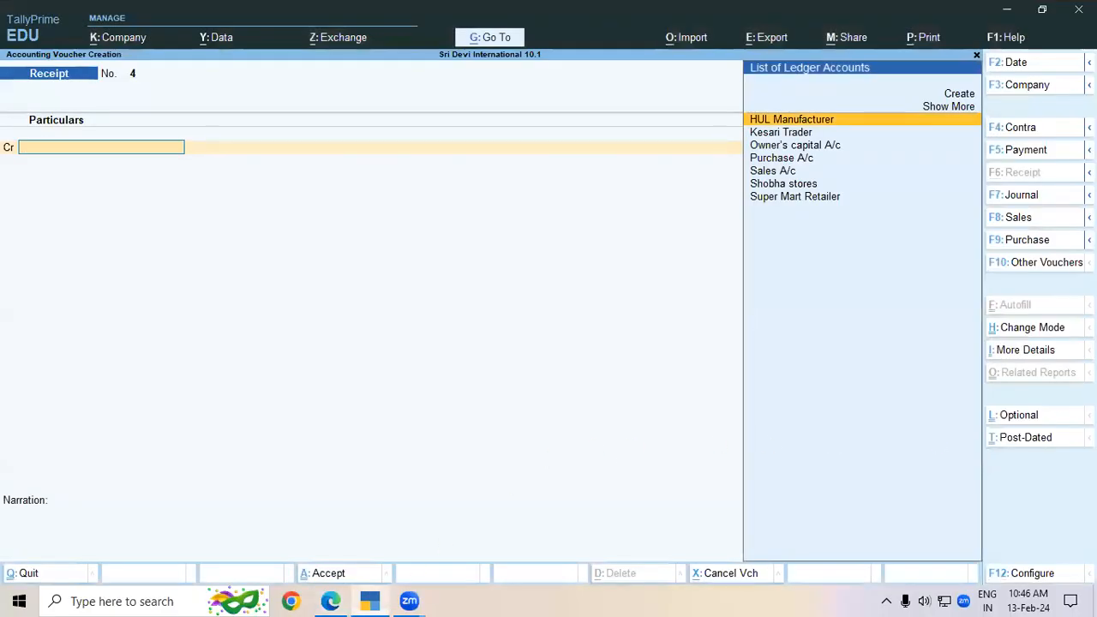
pyautogui.click(1041, 264)
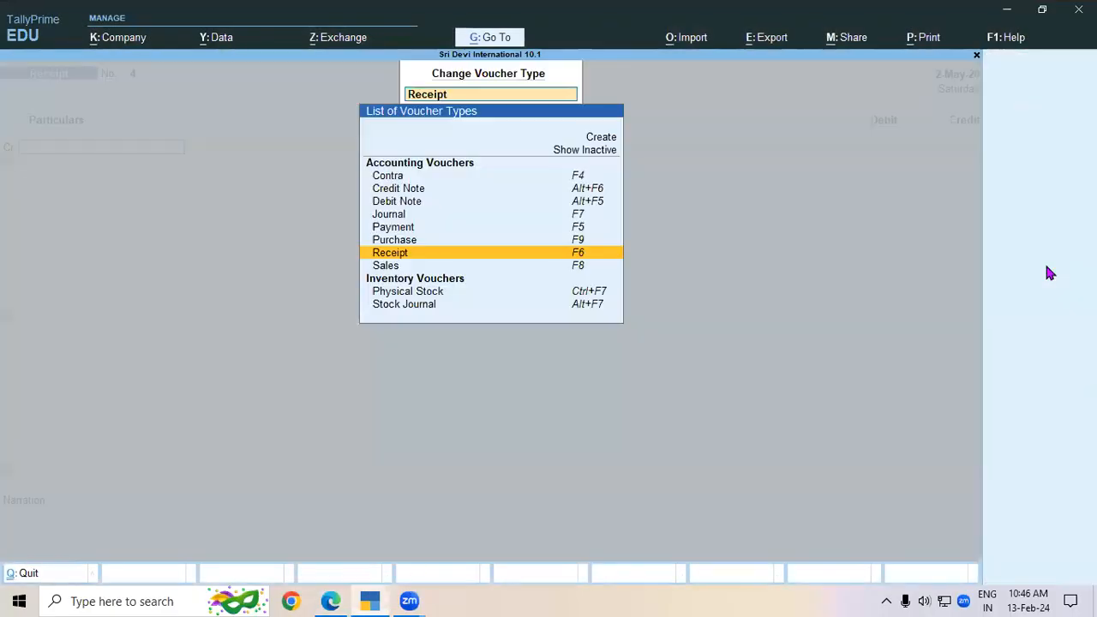
pyautogui.click(594, 202)
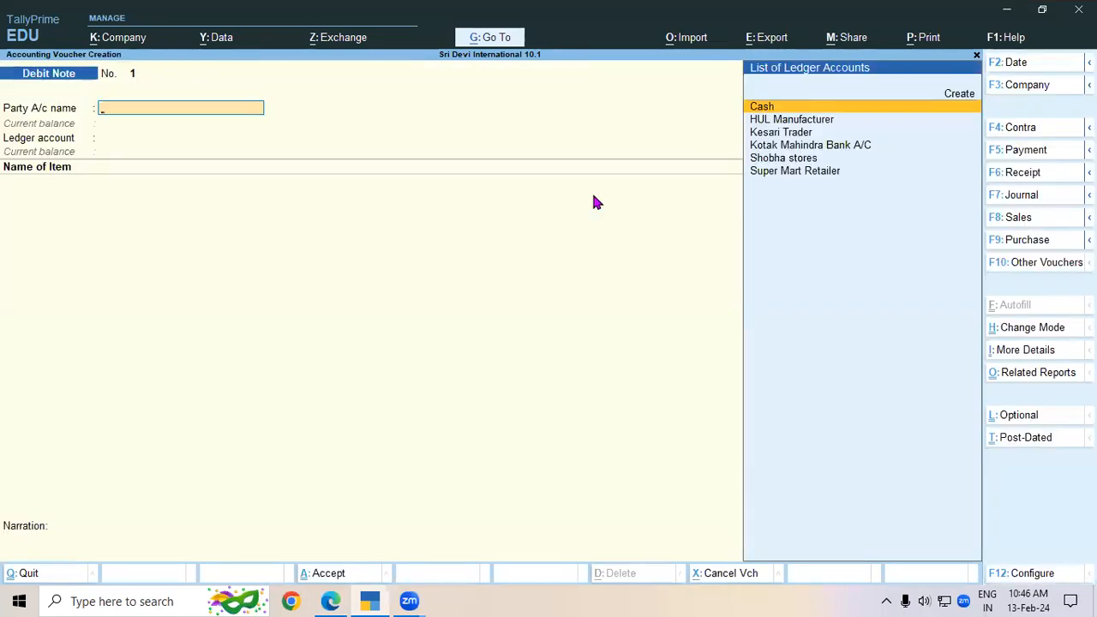
pyautogui.press('Down')
pyautogui.press('Return')
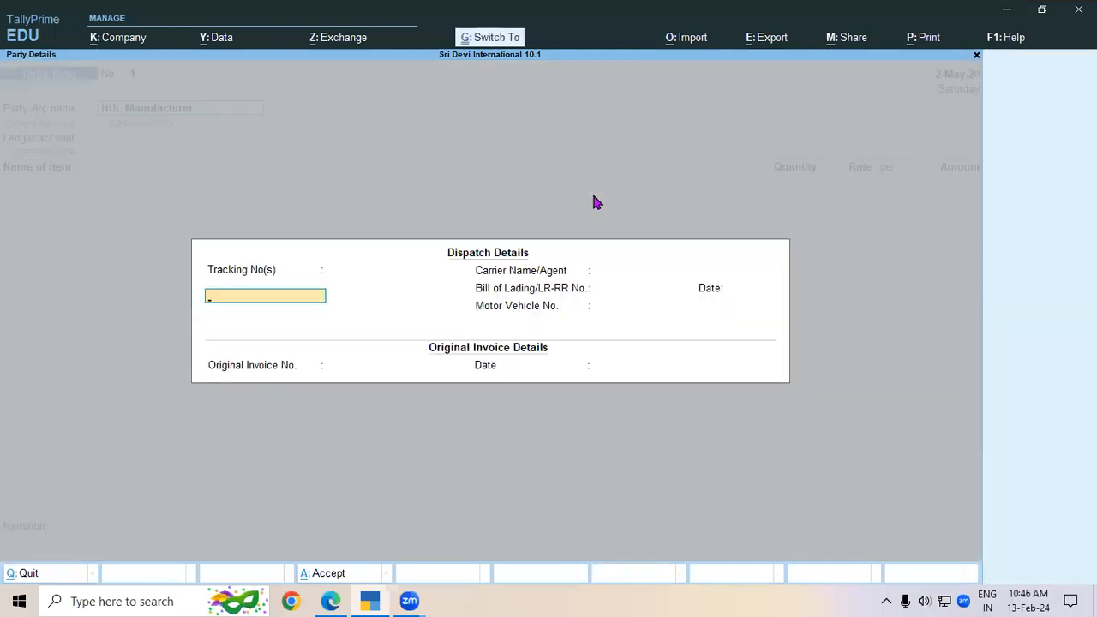
# Leave the dispatch, original invoice and party details unchanged, and choose Purchase A/c as the Debit Note's ledger account.
pyautogui.press('Return')
pyautogui.press('Return')
pyautogui.press('Return')
pyautogui.press('Return')
pyautogui.press('Return')
pyautogui.press('Return')
pyautogui.press('Return')
pyautogui.press('Return')
pyautogui.press('Return')
pyautogui.press('Return')
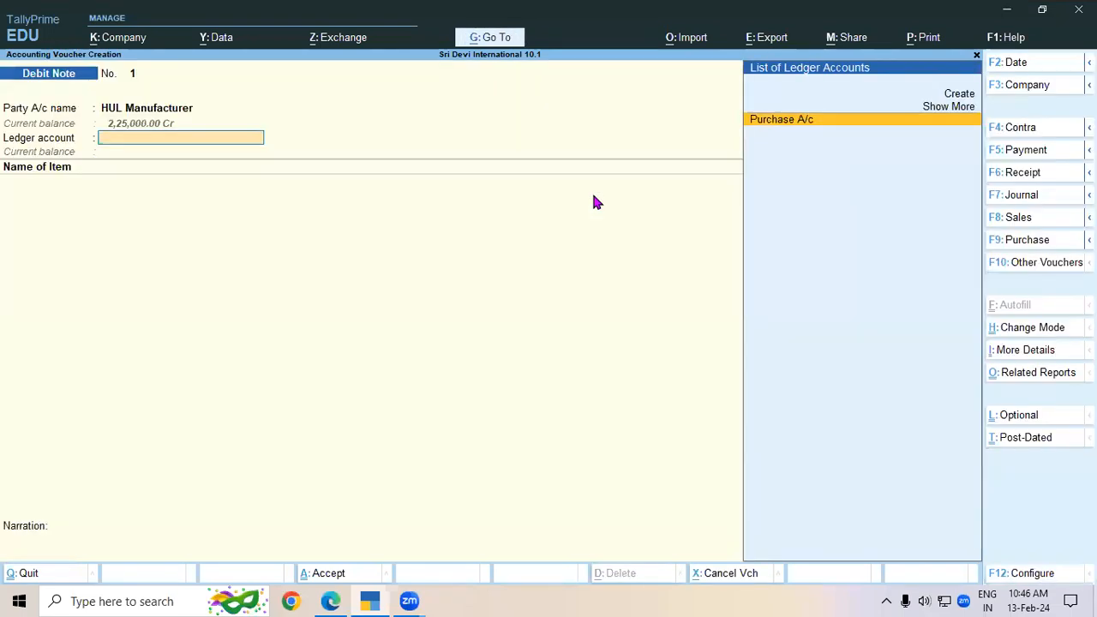
pyautogui.press('Return')
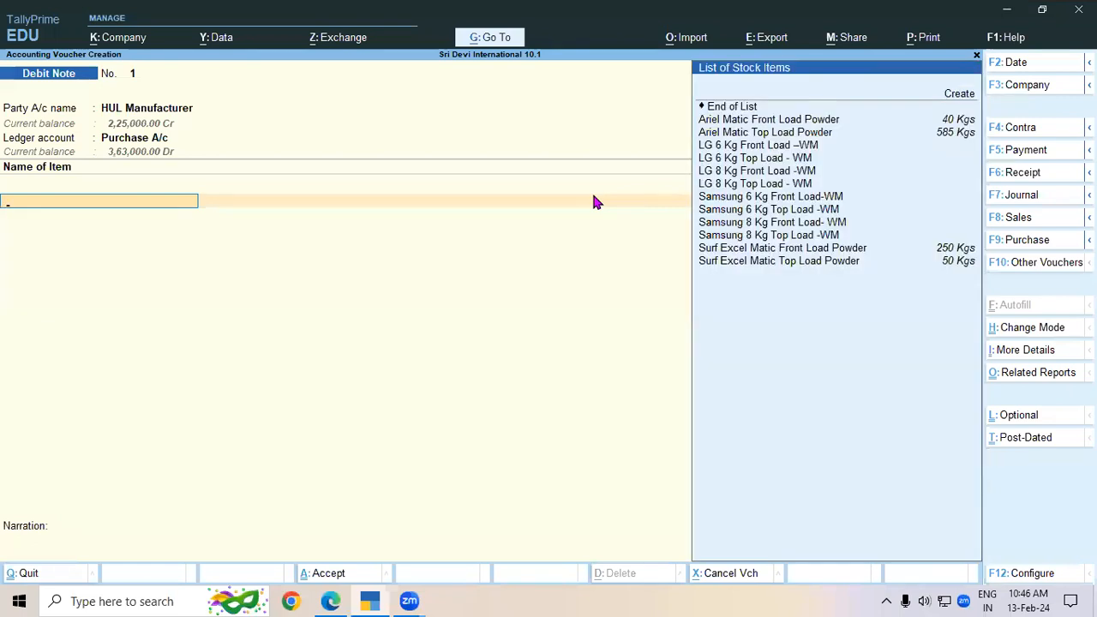
# Check the returned item in the PDF lesson in Edge, return to TallyPrime and select Surf Excel Matic Front Load Powder.
pyautogui.hotkey('alt', 'Tab')
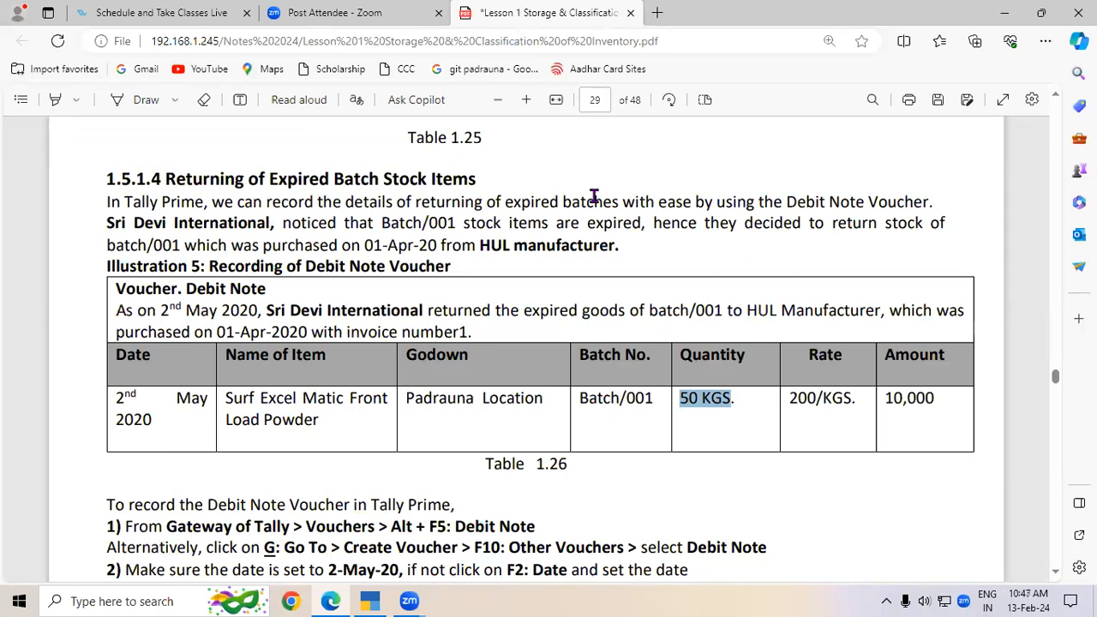
pyautogui.hotkey('alt', 'Tab')
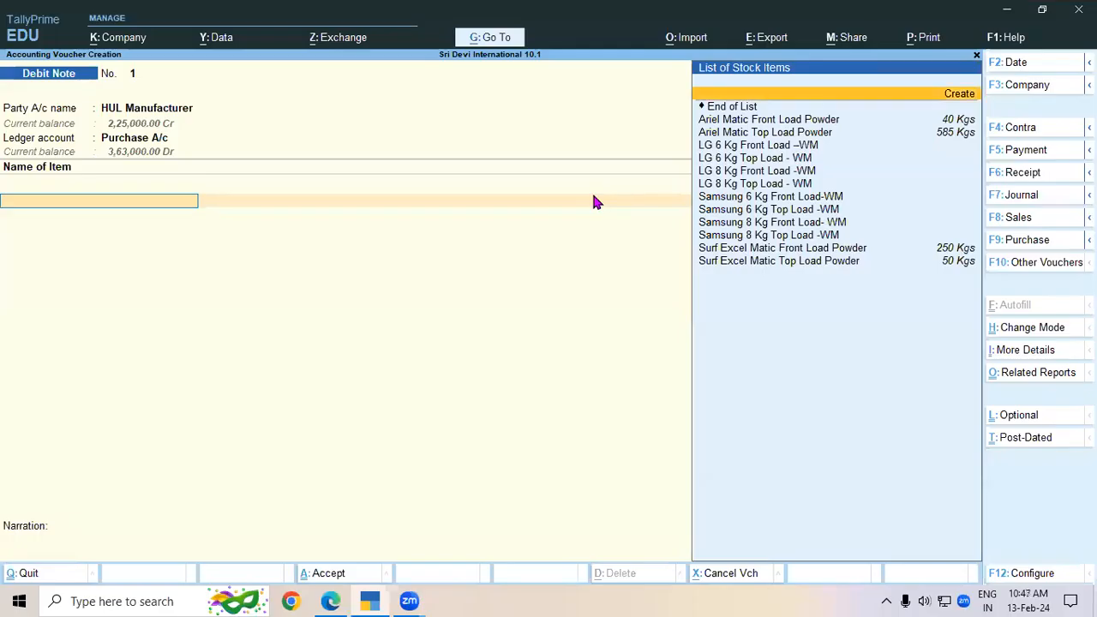
pyautogui.press('Down')
pyautogui.press('Down')
pyautogui.press('Down')
pyautogui.press('Down')
pyautogui.press('Down')
pyautogui.press('Down')
pyautogui.press('Down')
pyautogui.press('Down')
pyautogui.press('Down')
pyautogui.press('Down')
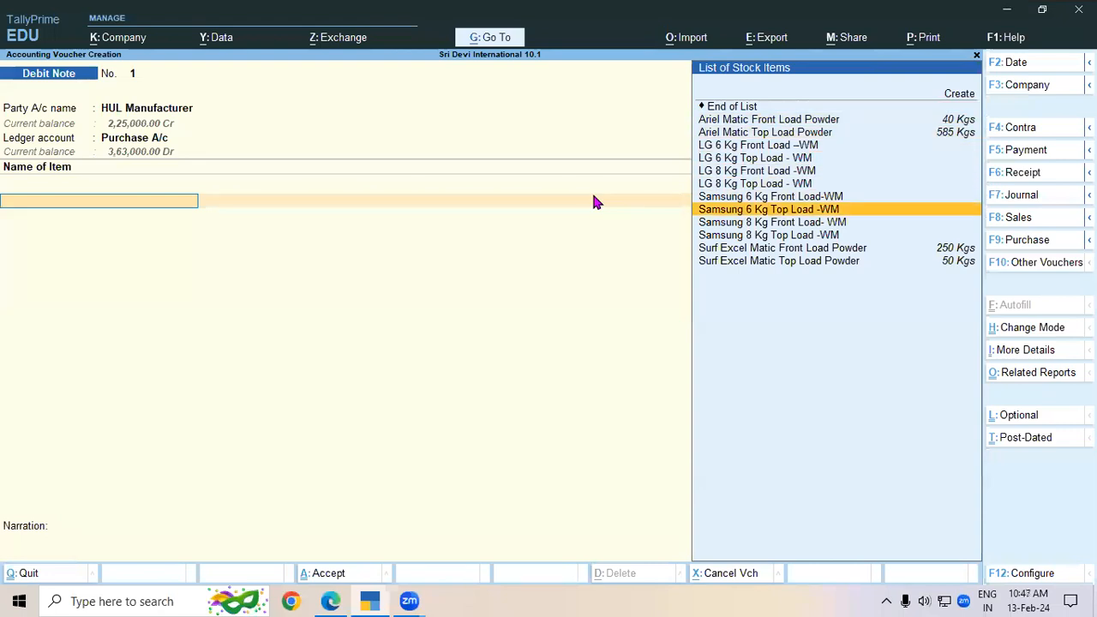
pyautogui.press('Return')
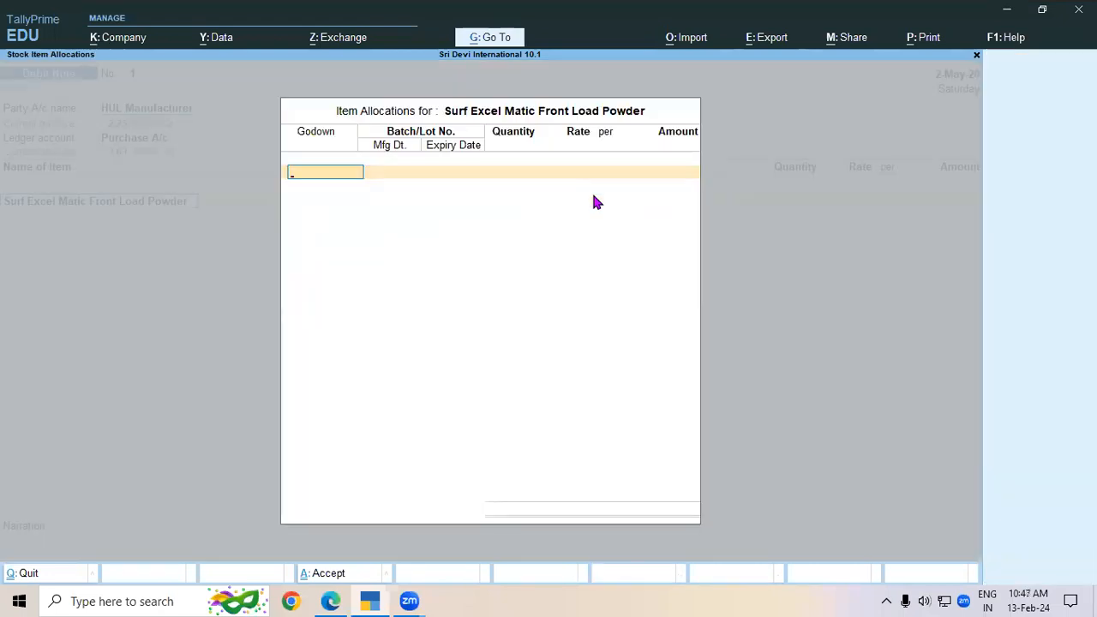
pyautogui.press('Down')
pyautogui.press('Down')
pyautogui.press('Down')
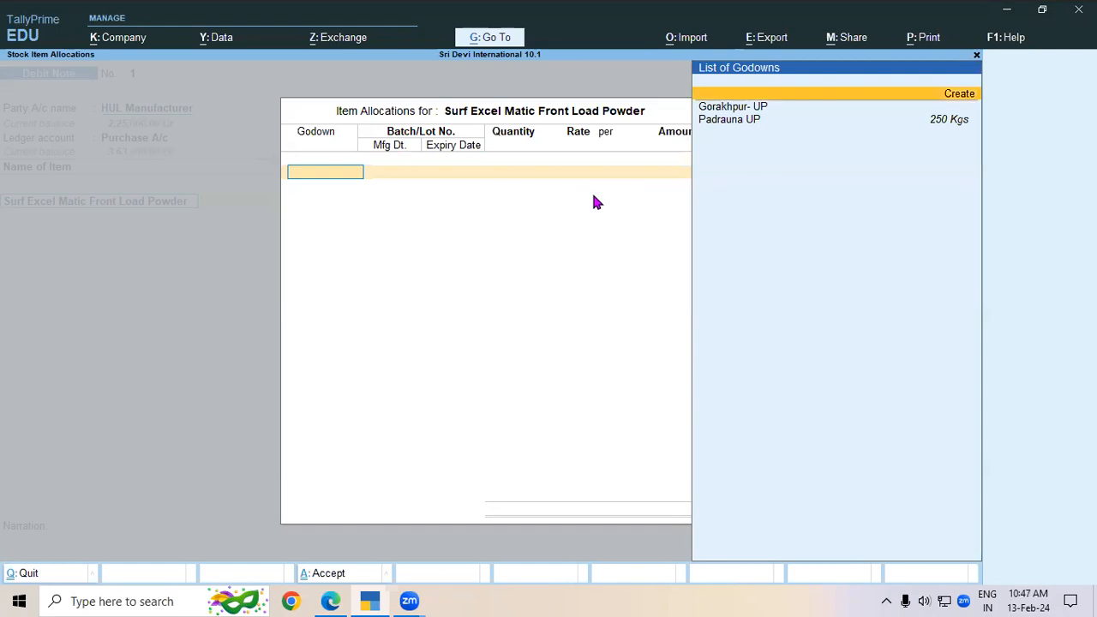
pyautogui.press('Return')
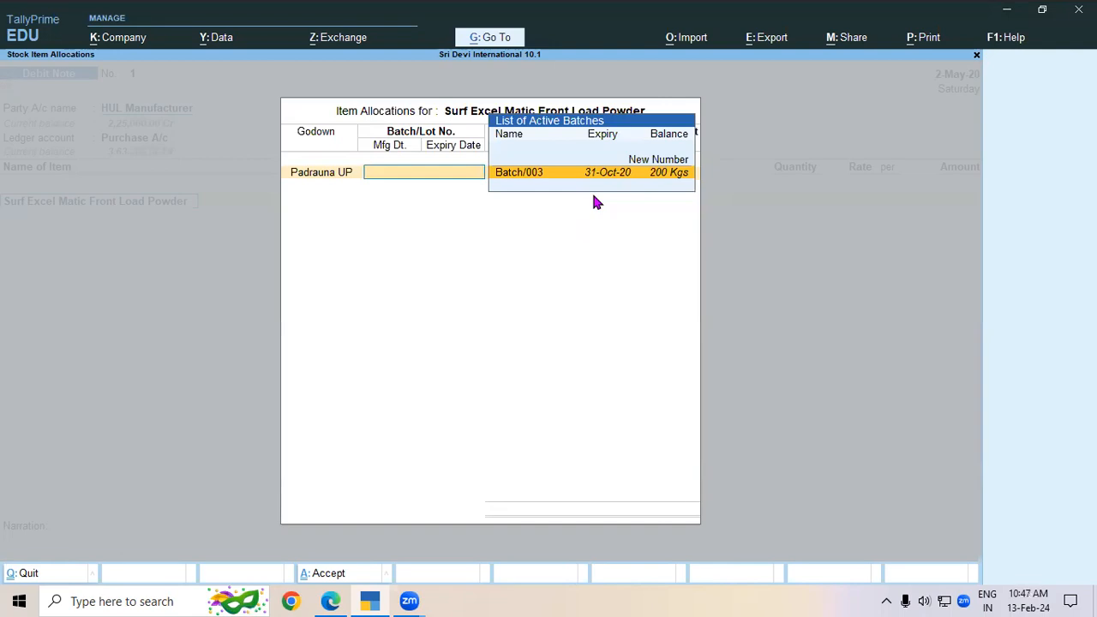
pyautogui.press('Escape')
pyautogui.press('y')
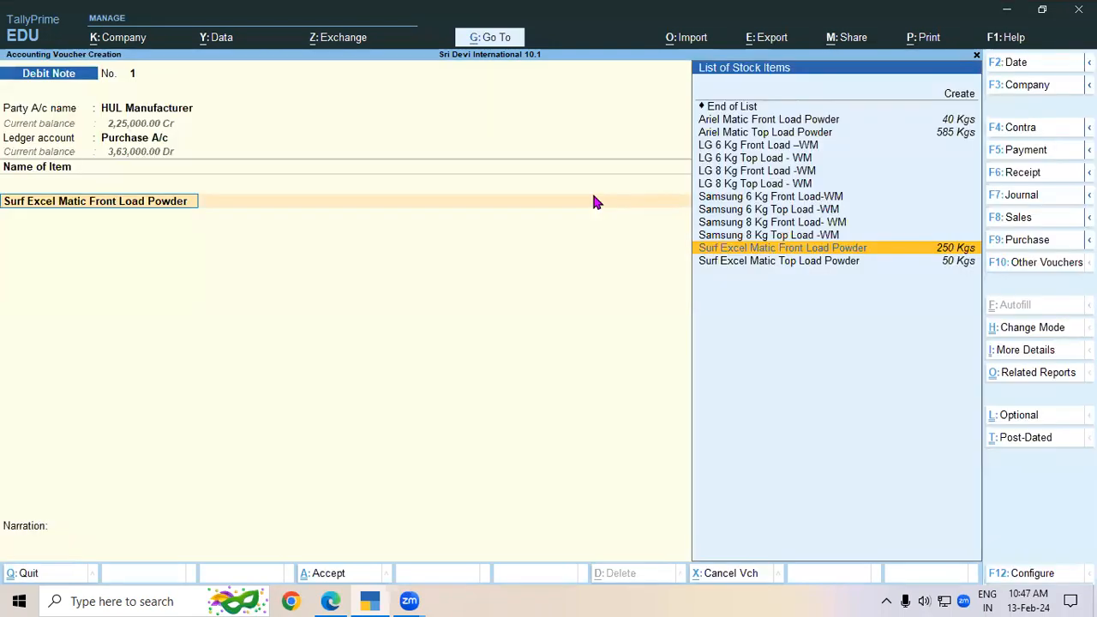
# Enable Use Expired Batches for Stock items in the voucher configuration and accept the settings.
pyautogui.click(1016, 575)
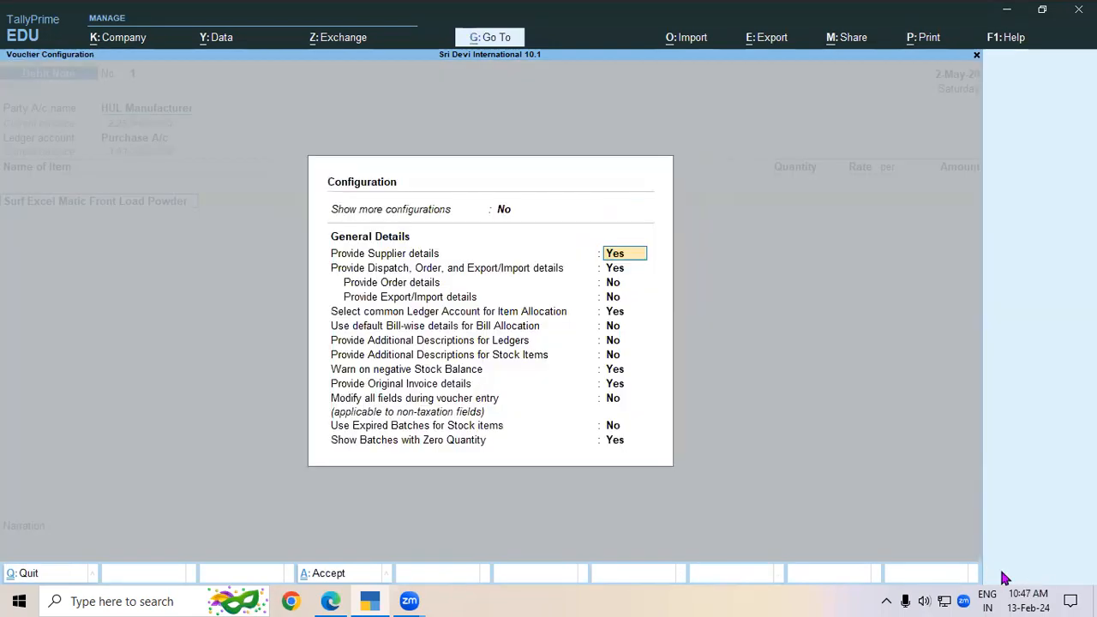
pyautogui.click(620, 430)
pyautogui.write('y')
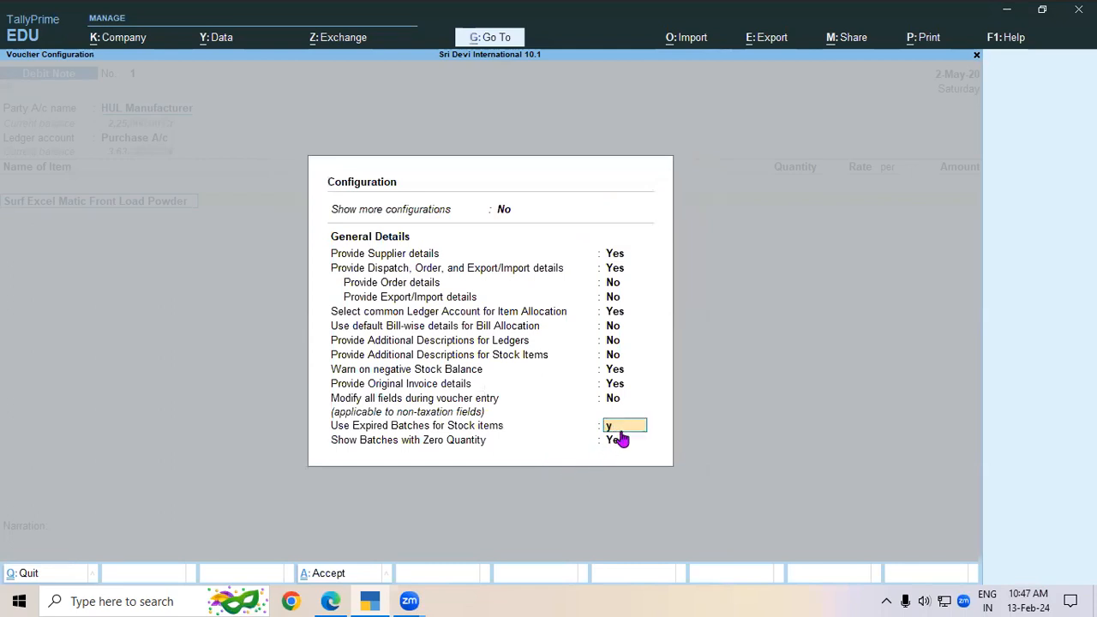
pyautogui.press('Return')
pyautogui.press('Return')
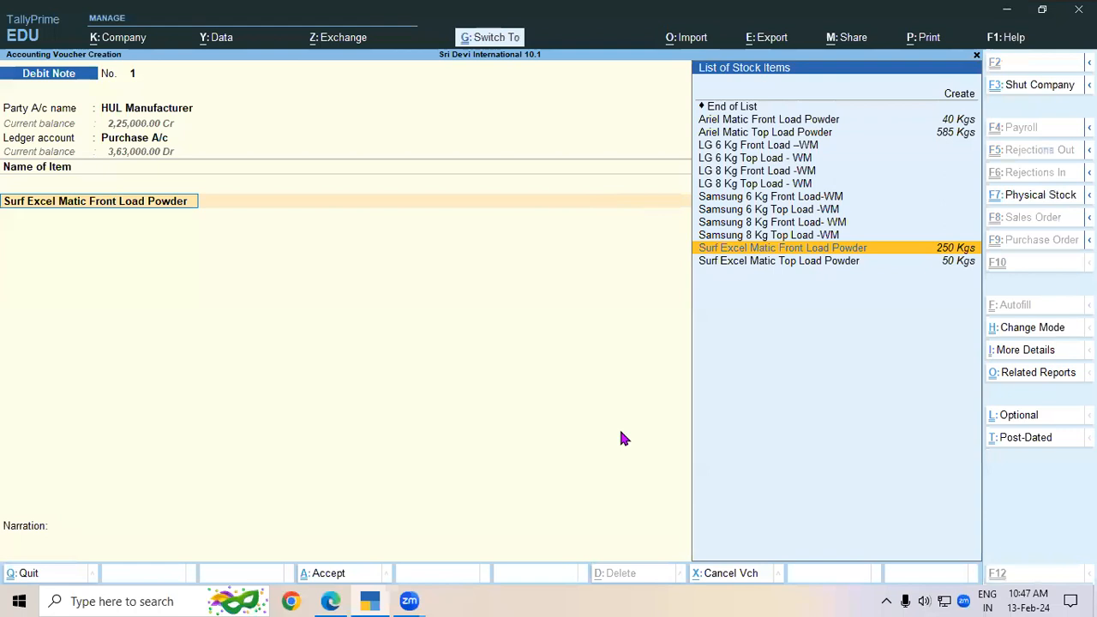
# Allocate 50 Kgs of Surf Excel Matic Front Load Powder from godown Padrauna UP, Batch/001, at a rate of 200.00.
pyautogui.press('Return')
pyautogui.press('Return')
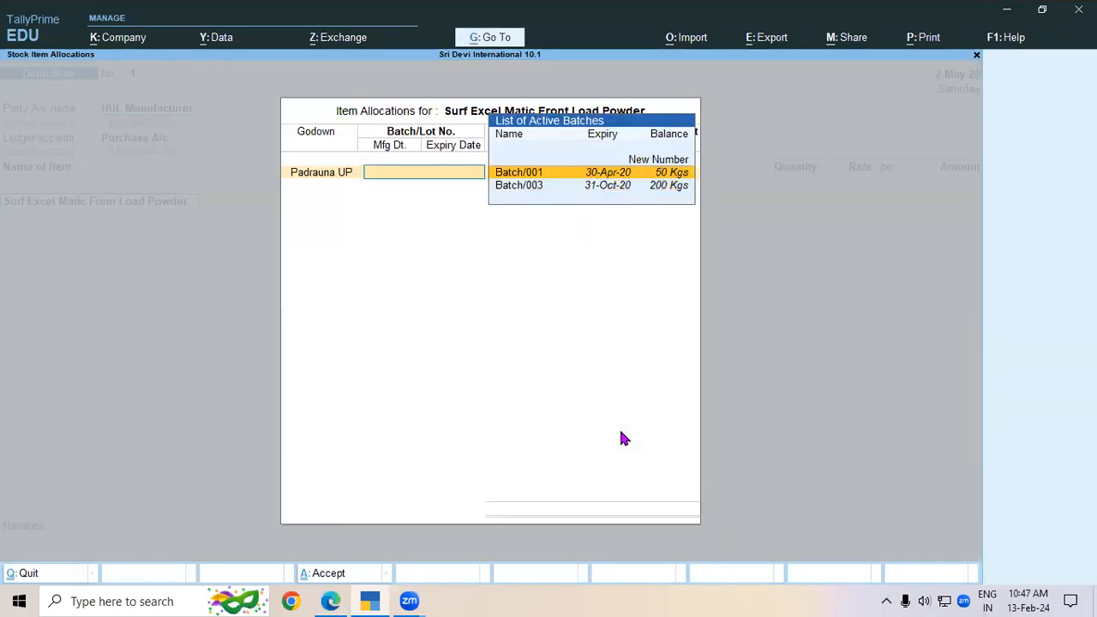
pyautogui.press('Down')
pyautogui.press('Up')
pyautogui.press('Return')
pyautogui.press('Return')
pyautogui.press('BackSpace')
pyautogui.write('50')
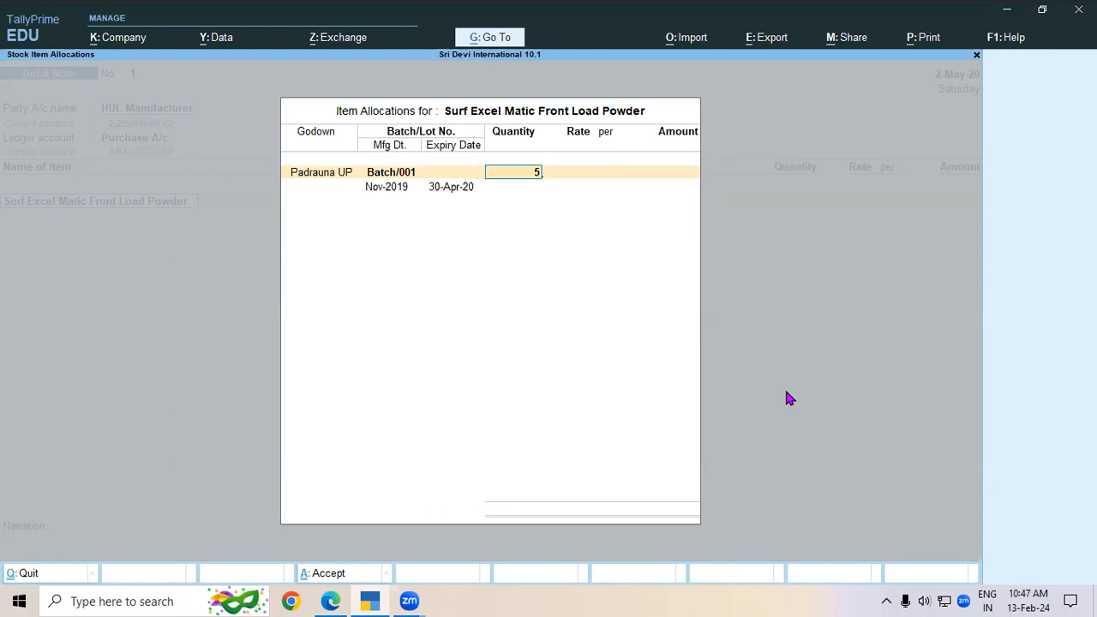
pyautogui.press('Return')
pyautogui.press('Return')
pyautogui.press('Return')
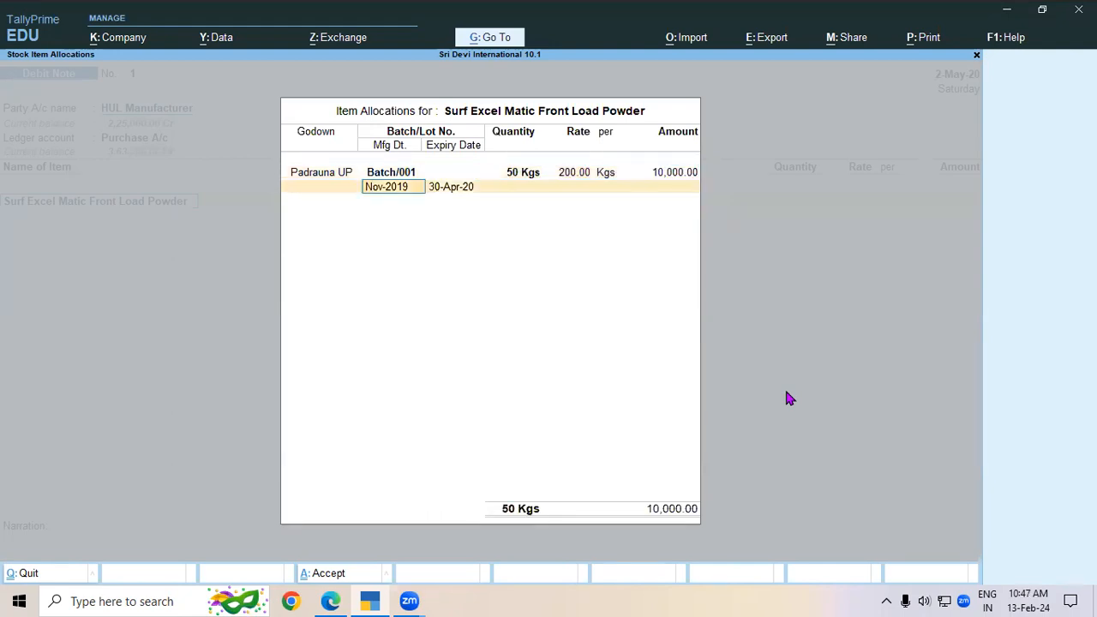
# Enter apr-20 as the expiry date of Batch/001 and accept the item allocation.
pyautogui.press('Return')
pyautogui.write('apr-20')
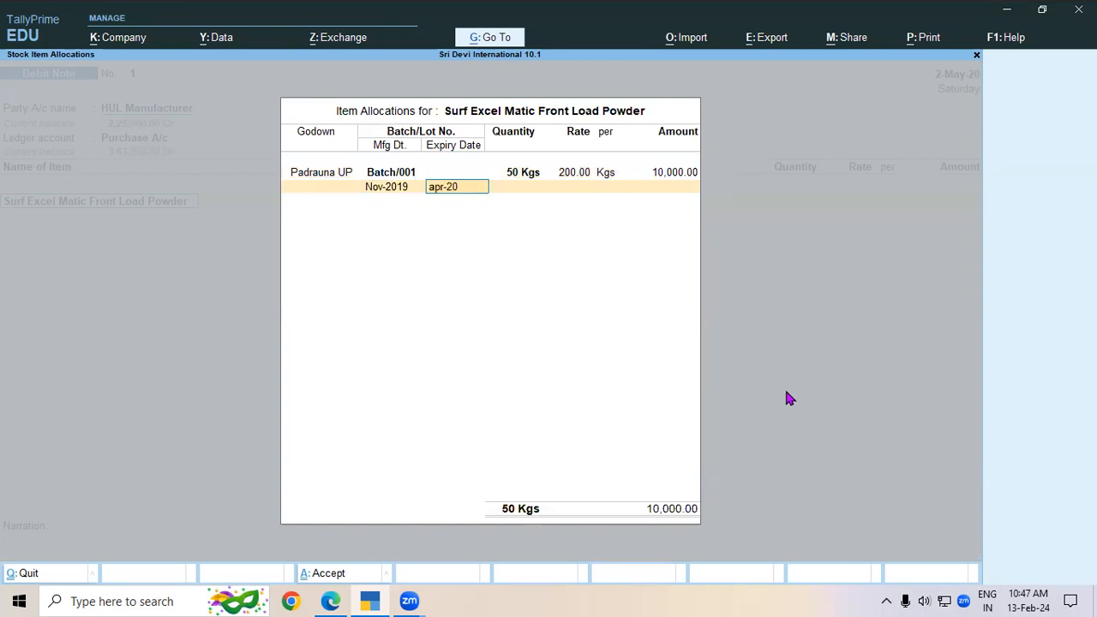
pyautogui.press('Return')
pyautogui.press('Return')
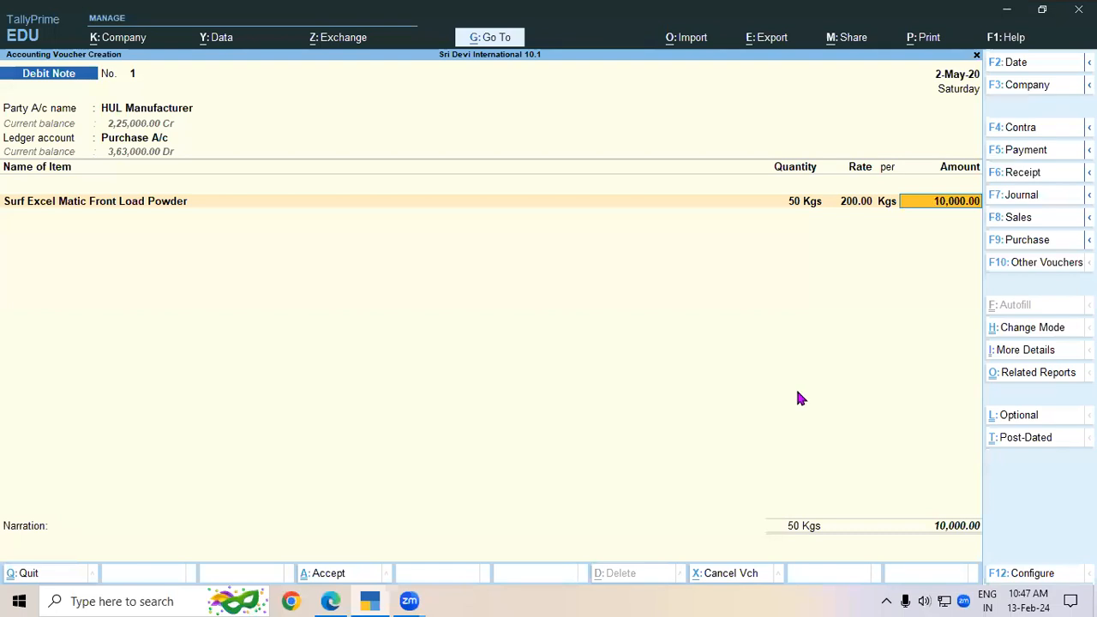
# Open the Original Invoice No. & Date details from the Debit Note's additional details.
pyautogui.click(1037, 355)
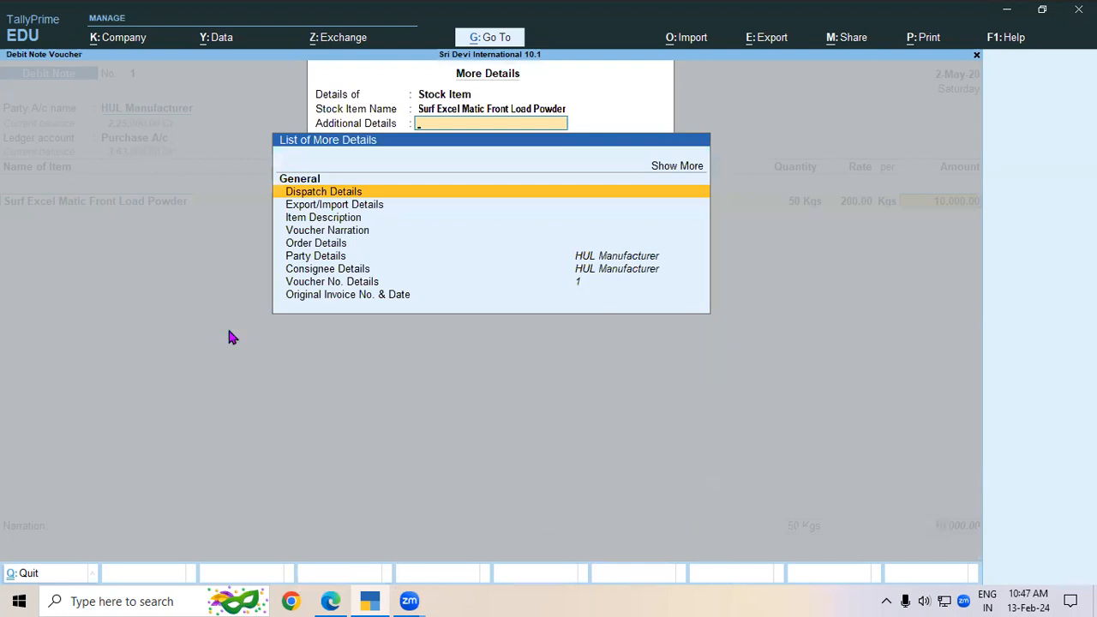
pyautogui.click(319, 297)
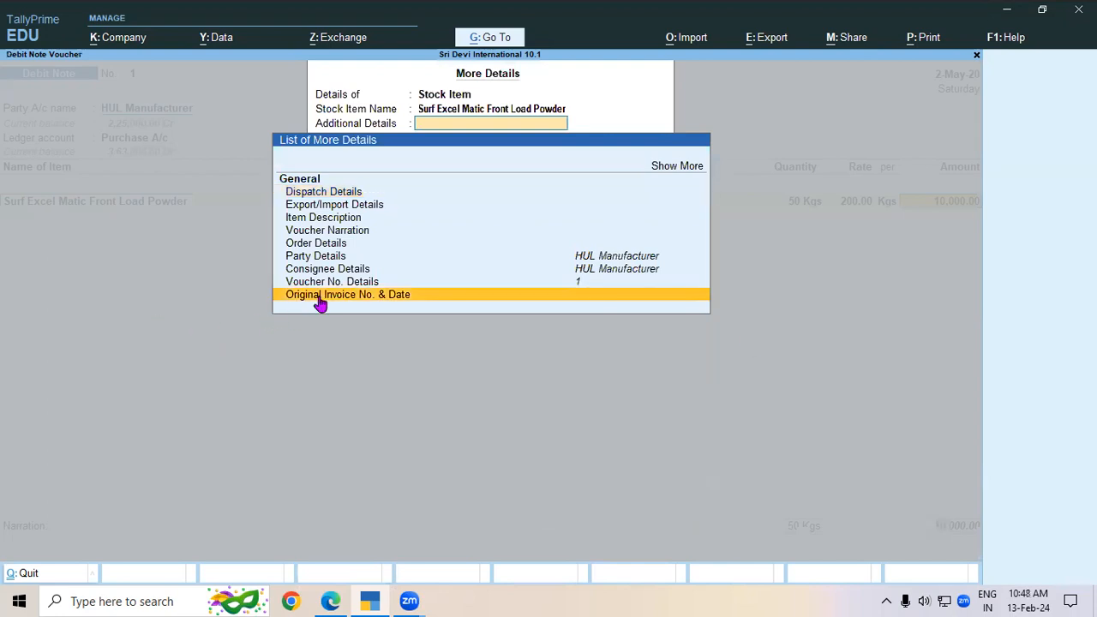
pyautogui.click(319, 295)
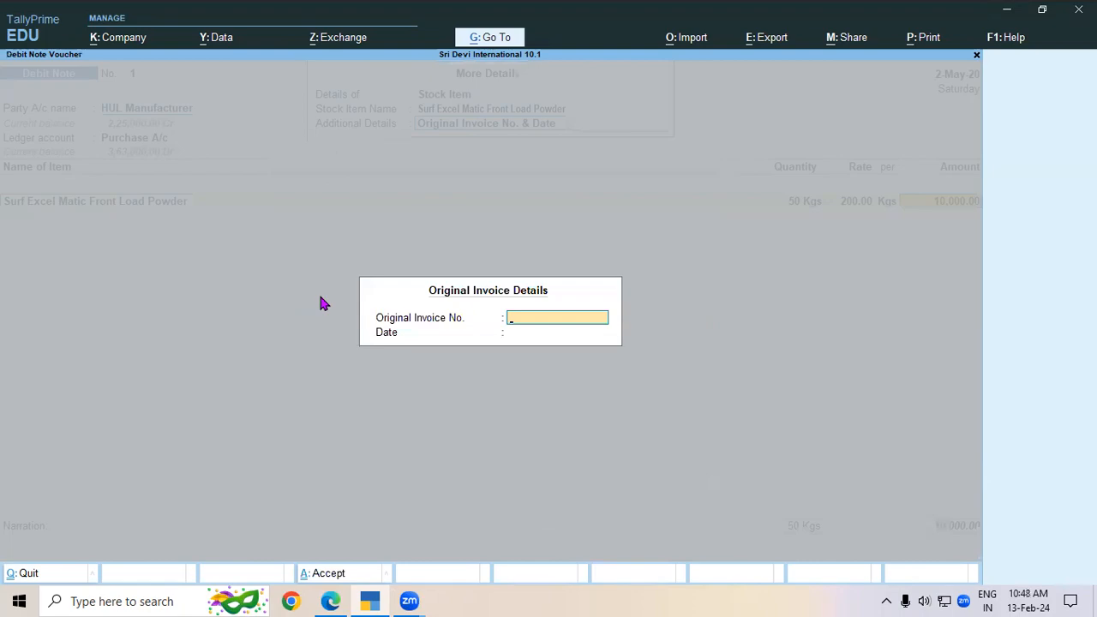
# Switch to the PDF lesson in Edge and check the purchase invoice number and date given in instruction 3.
pyautogui.hotkey('alt', 'Tab')
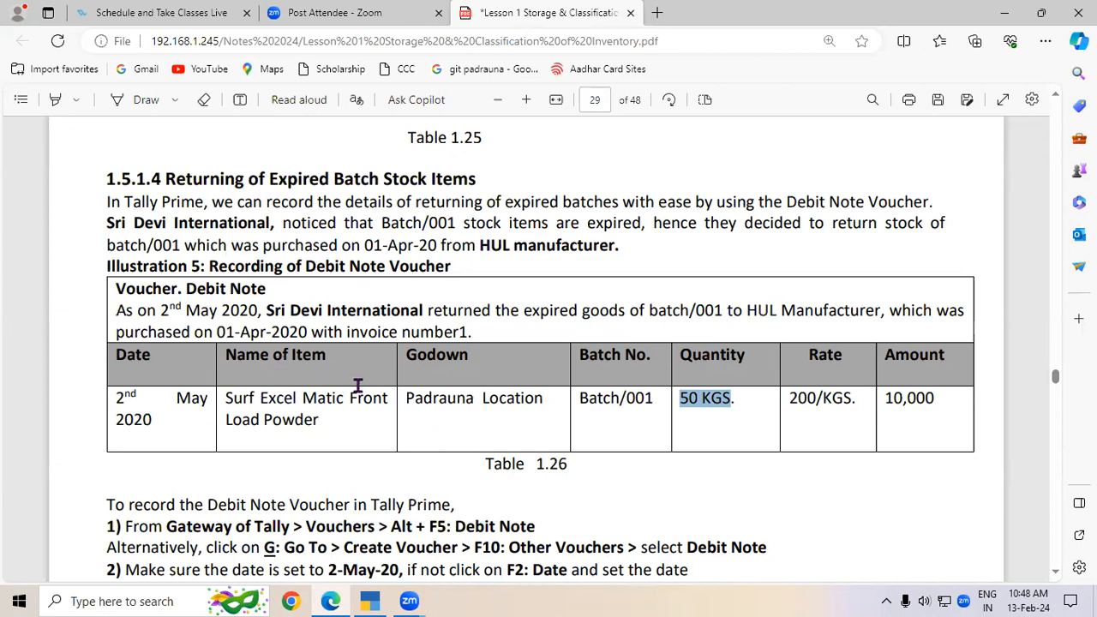
pyautogui.click(378, 246)
pyautogui.moveTo(378, 245); pyautogui.dragTo(439, 245)
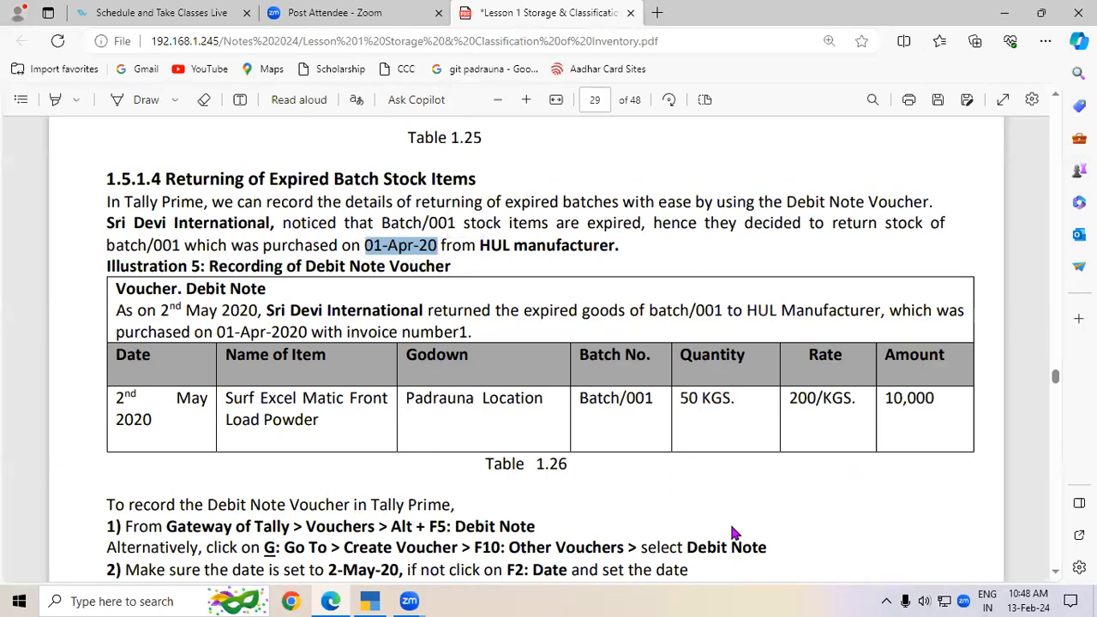
pyautogui.click(1055, 572)
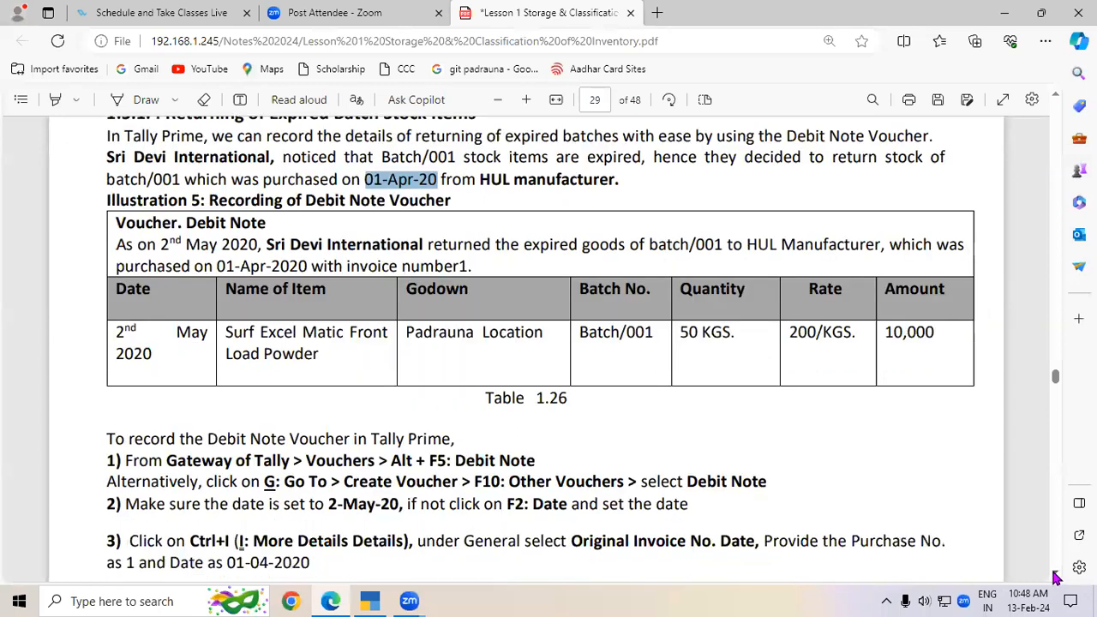
pyautogui.click(1056, 577)
pyautogui.click(1055, 577)
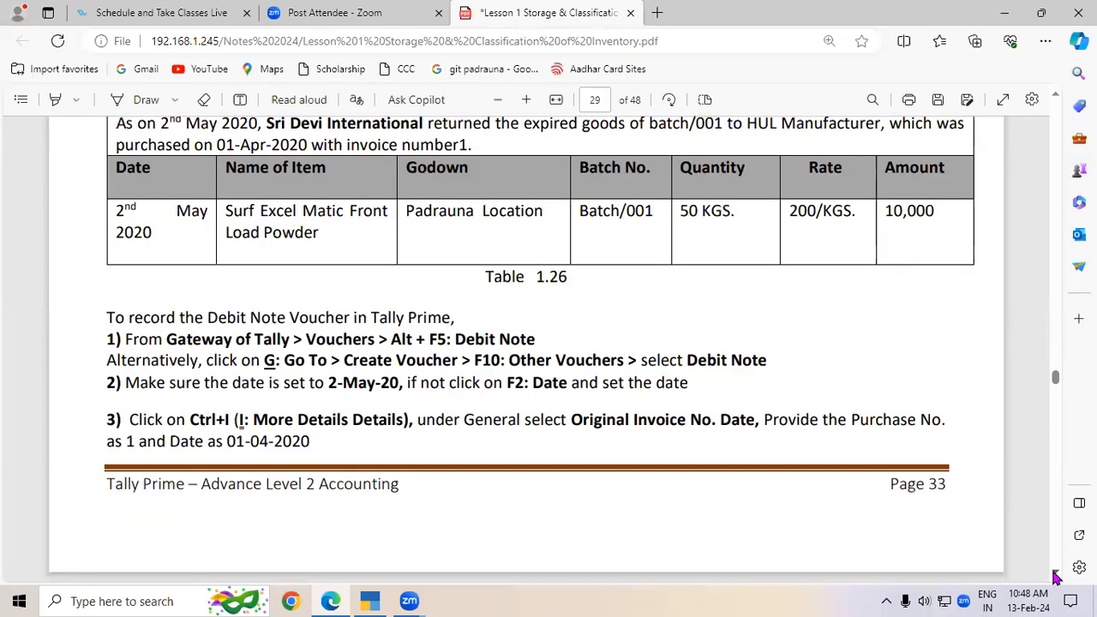
pyautogui.doubleClick(131, 441)
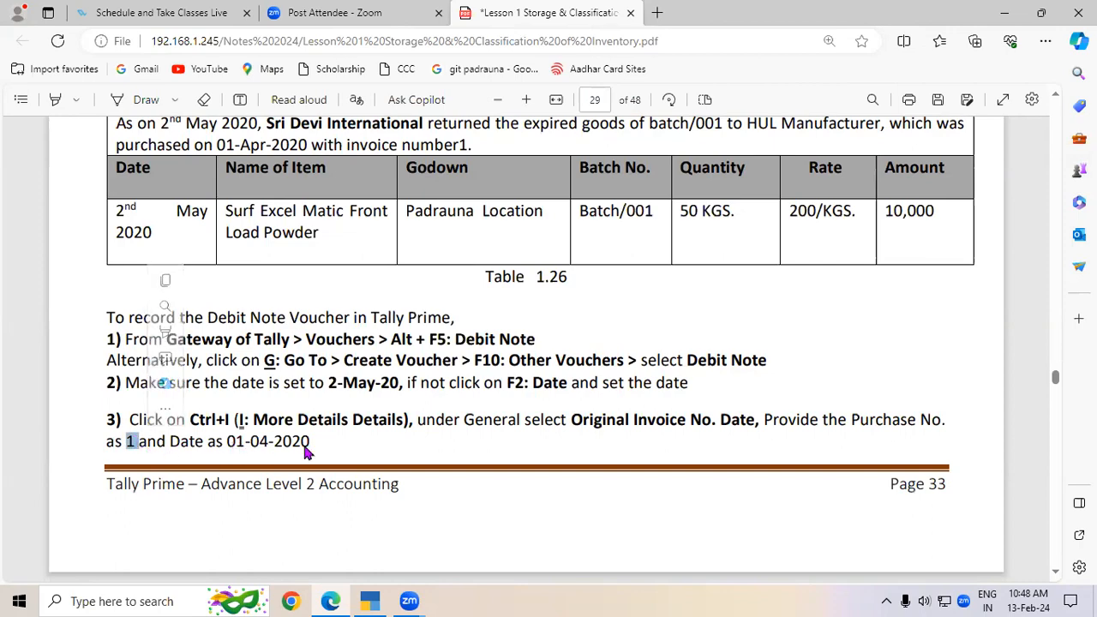
# Switch to TallyPrime, enter original invoice number 1 with the date 1-4, and accept the item line.
pyautogui.hotkey('alt', 'Tab')
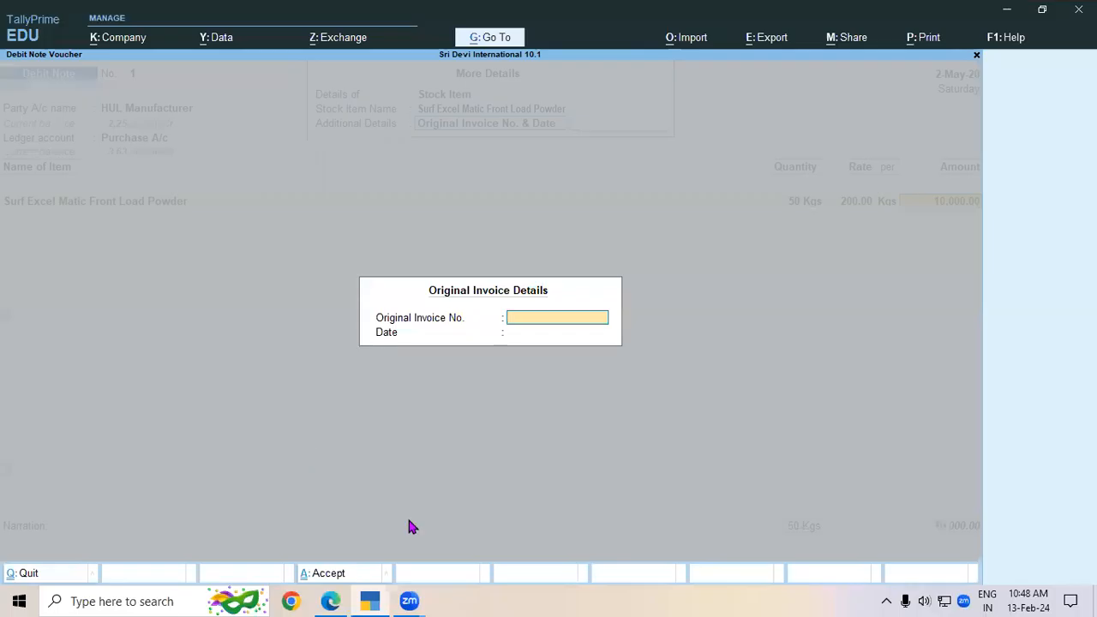
pyautogui.press('Return')
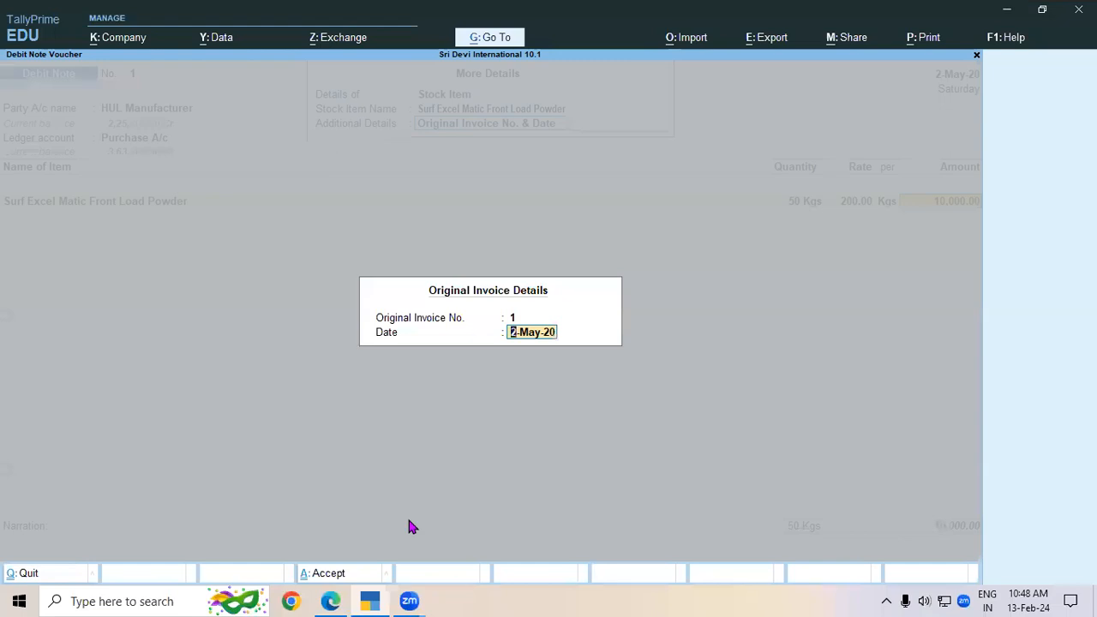
pyautogui.write('1-4')
pyautogui.press('Return')
pyautogui.press('Return')
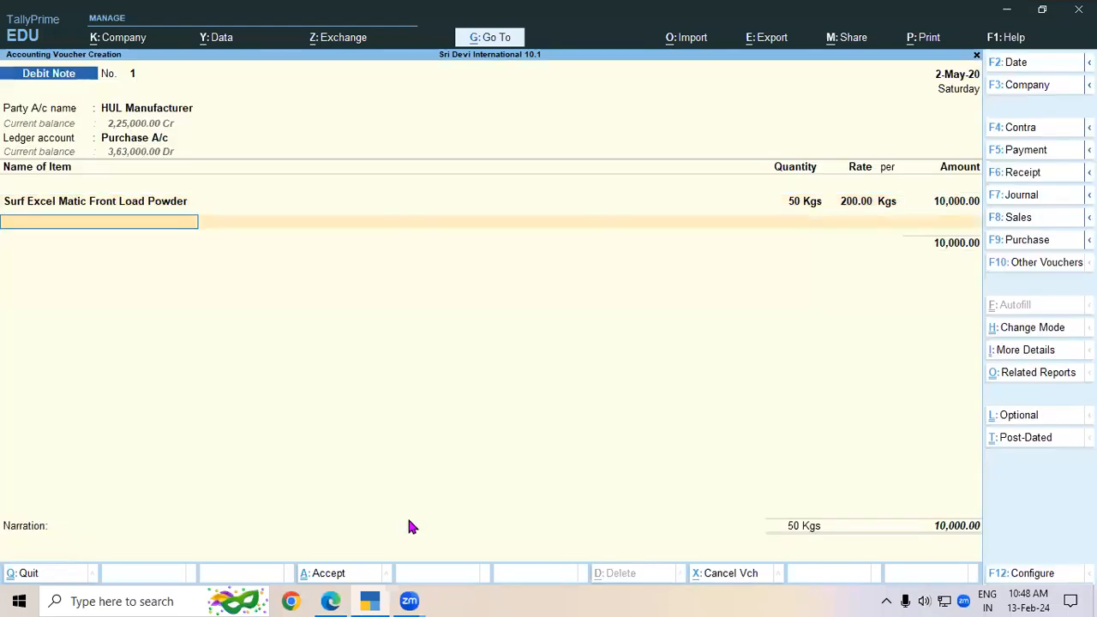
# End the item list and allocate the 10,000.00 Dr as Agst Ref to HUL Manufacturer's pending bill 1.
pyautogui.press('Return')
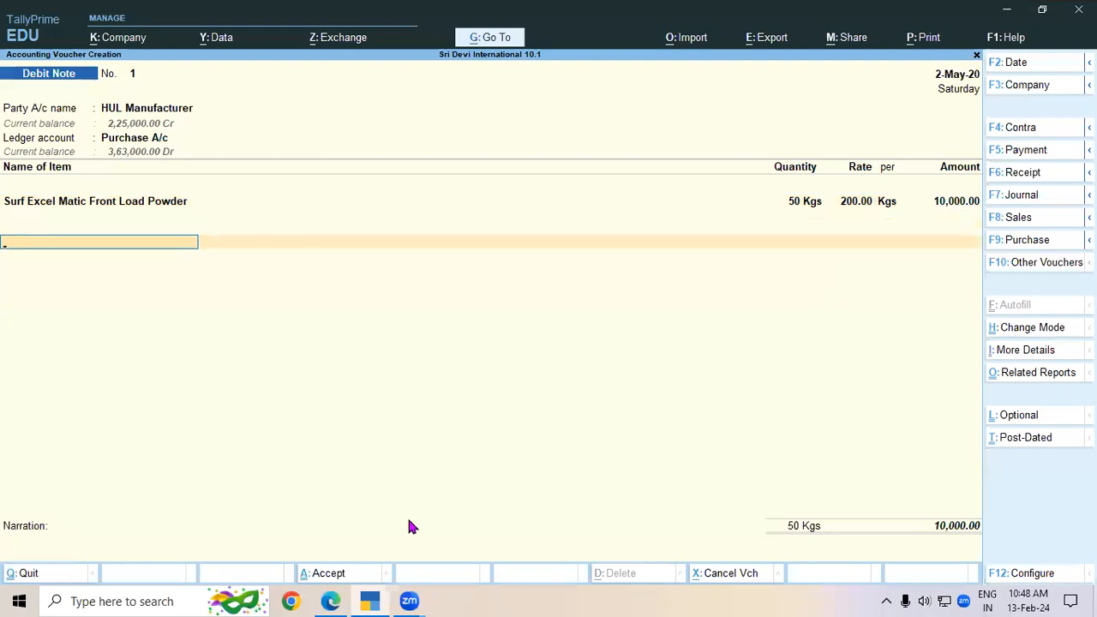
pyautogui.press('Return')
pyautogui.press('Return')
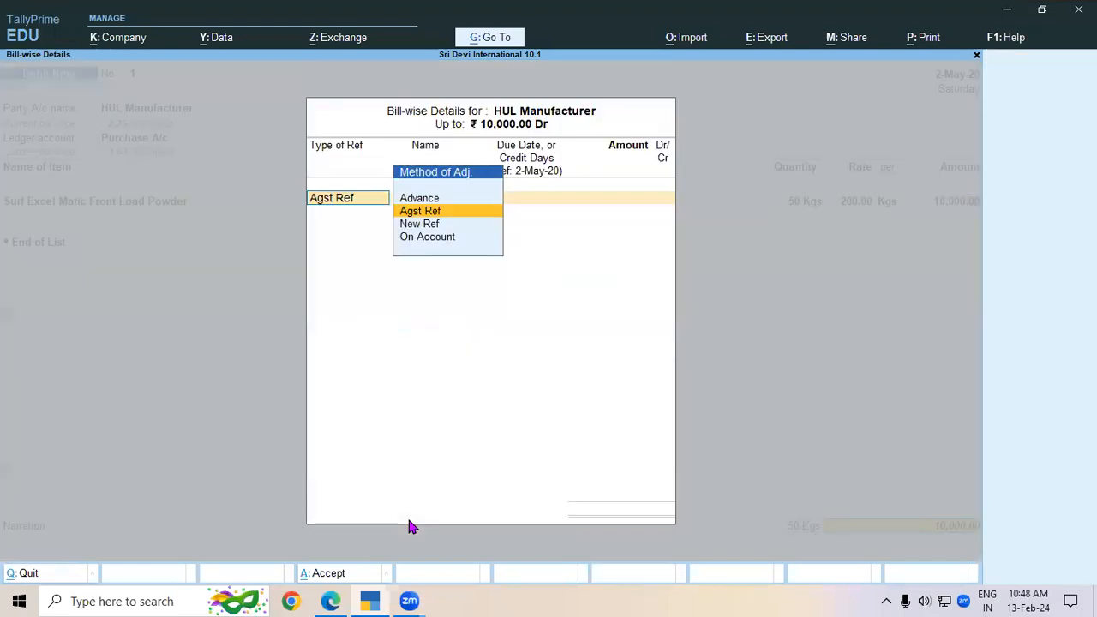
pyautogui.press('Return')
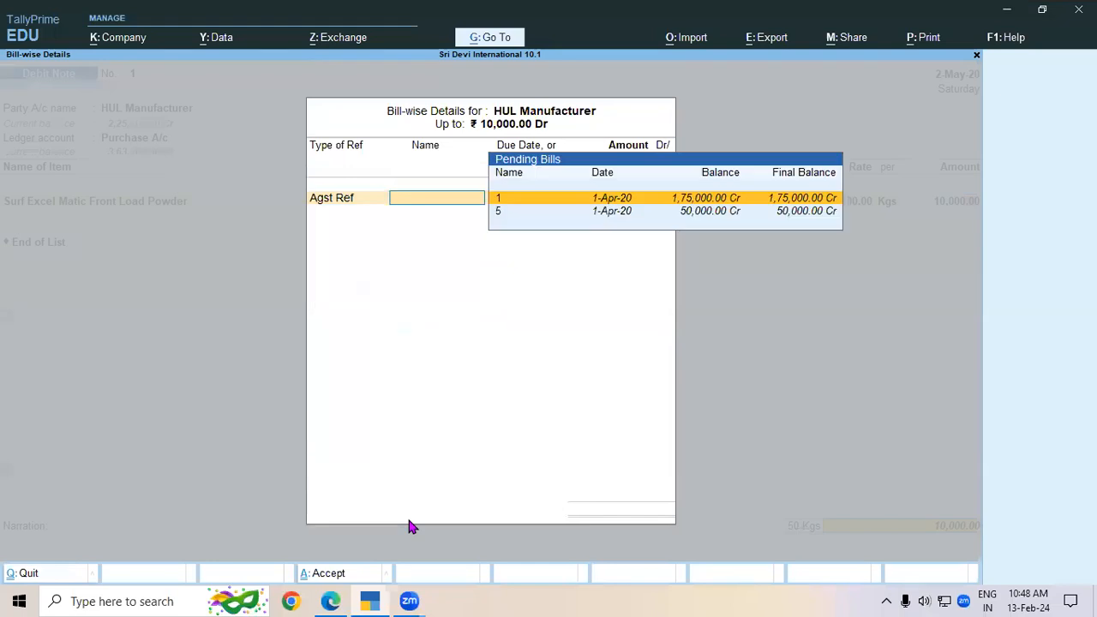
pyautogui.press('Down')
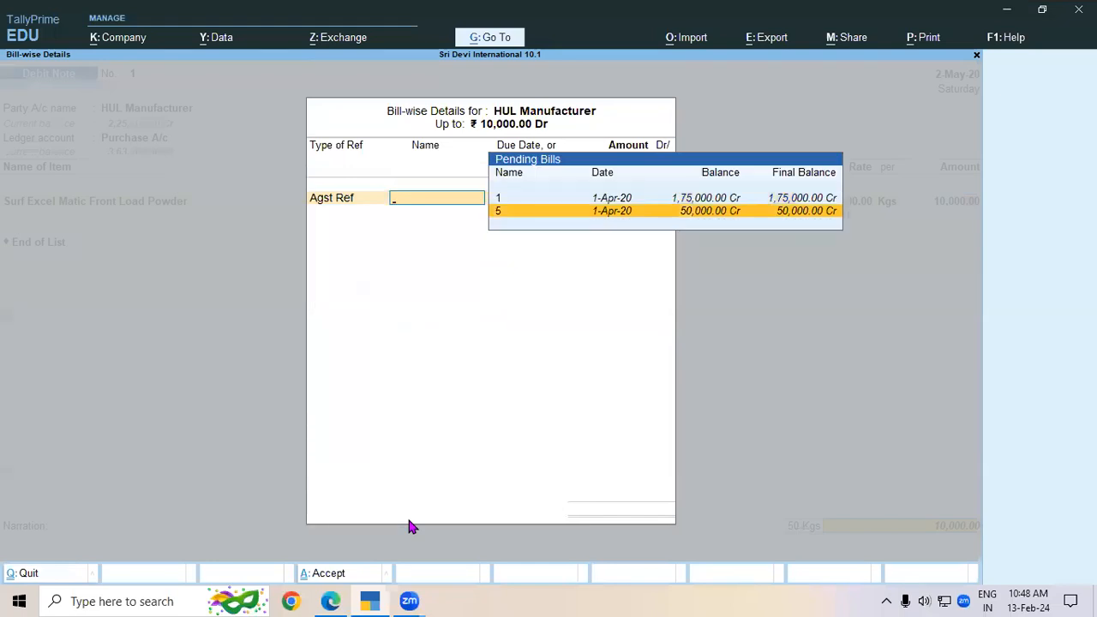
pyautogui.press('Up')
pyautogui.press('Return')
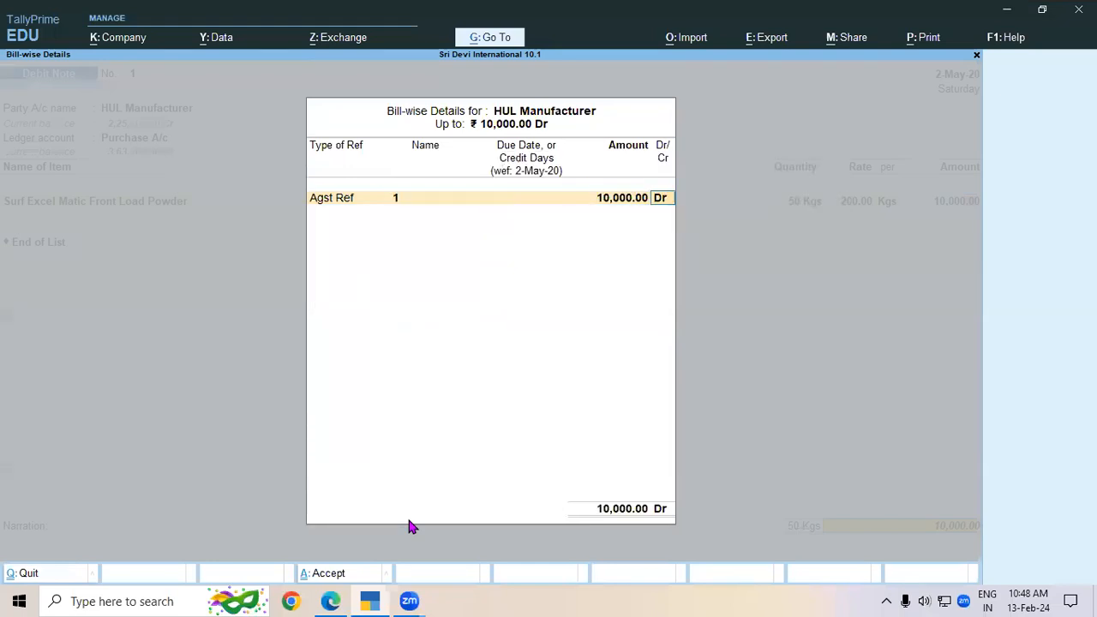
# Accept the bill-wise details and save the Debit Note voucher without a narration.
pyautogui.press('Return')
pyautogui.press('Return')
pyautogui.press('Return')
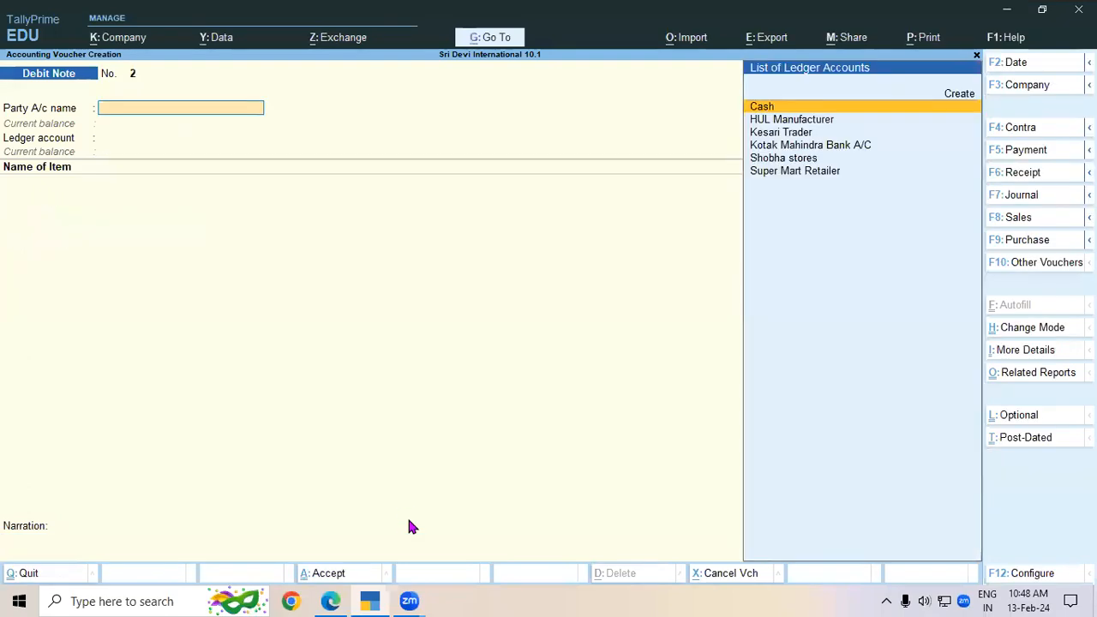
# Switch to the PDF lesson in Edge and read the remaining Debit Note instructions and the voucher's impact on the Profit and loss account.
pyautogui.hotkey('alt', 'Tab')
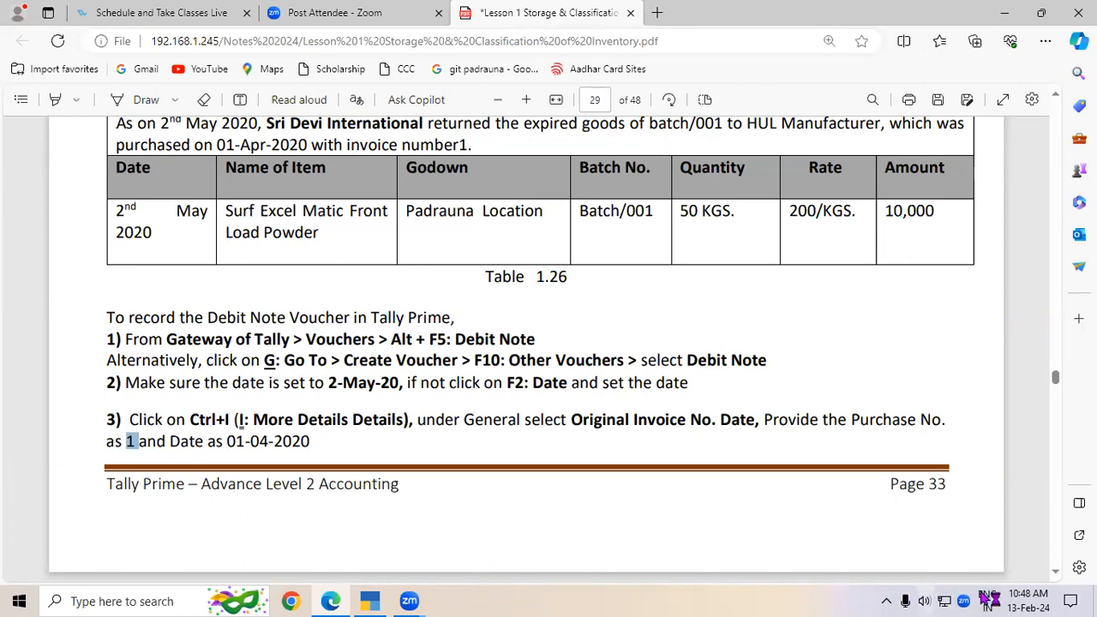
pyautogui.scroll(-5, 1056, 579)
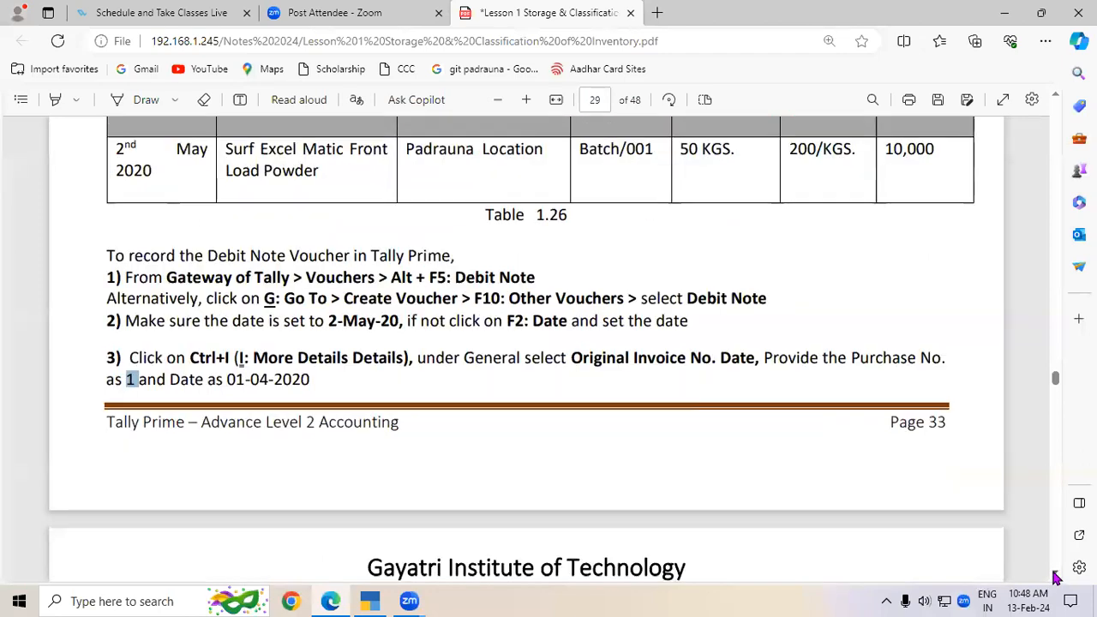
pyautogui.scroll(-2, 1056, 579)
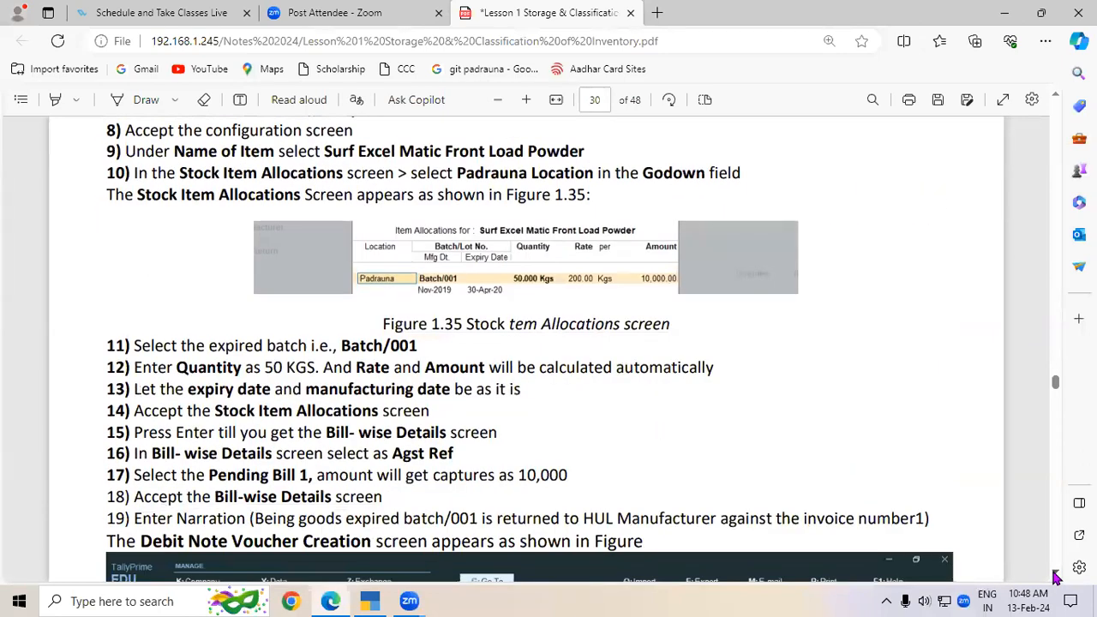
pyautogui.scroll(-4, 1057, 578)
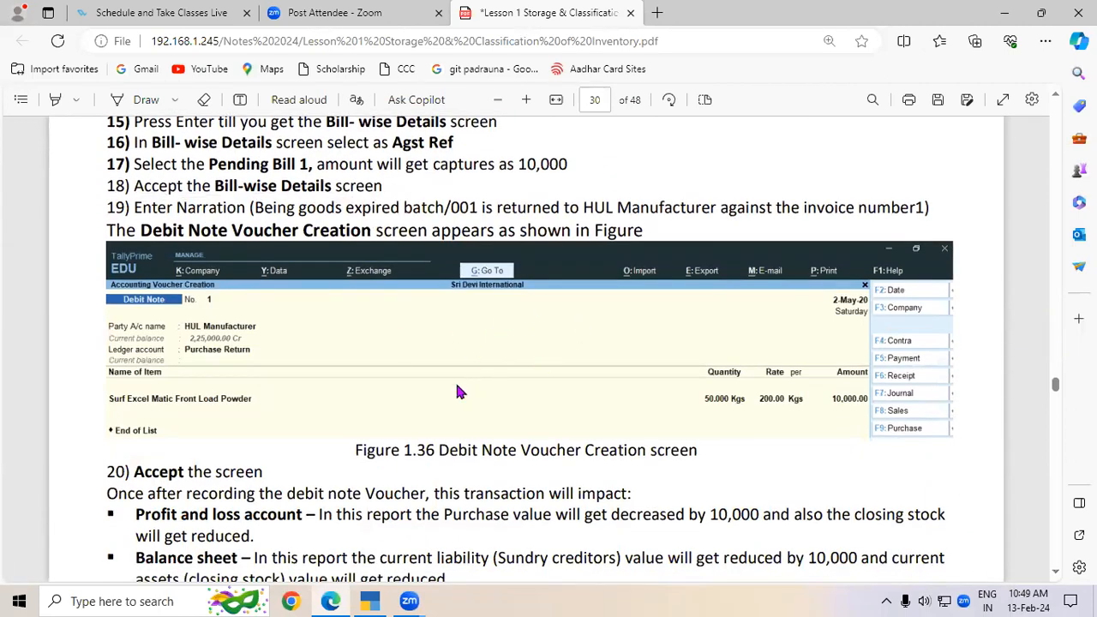
pyautogui.scroll(-2, 1059, 578)
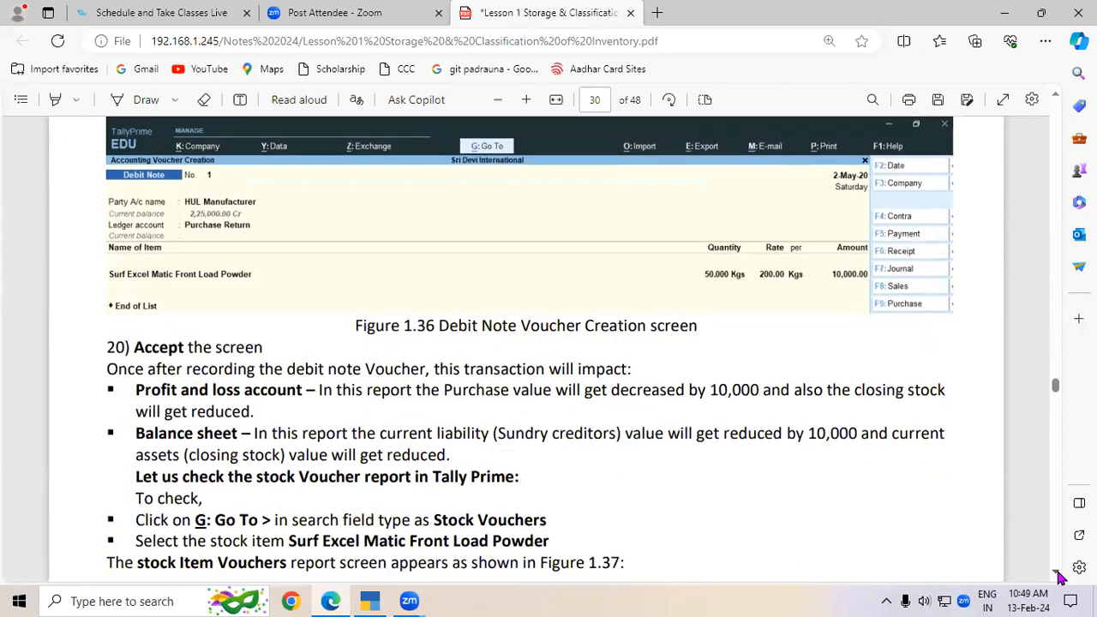
pyautogui.scroll(-1, 1060, 577)
pyautogui.moveTo(129, 326); pyautogui.dragTo(296, 338)
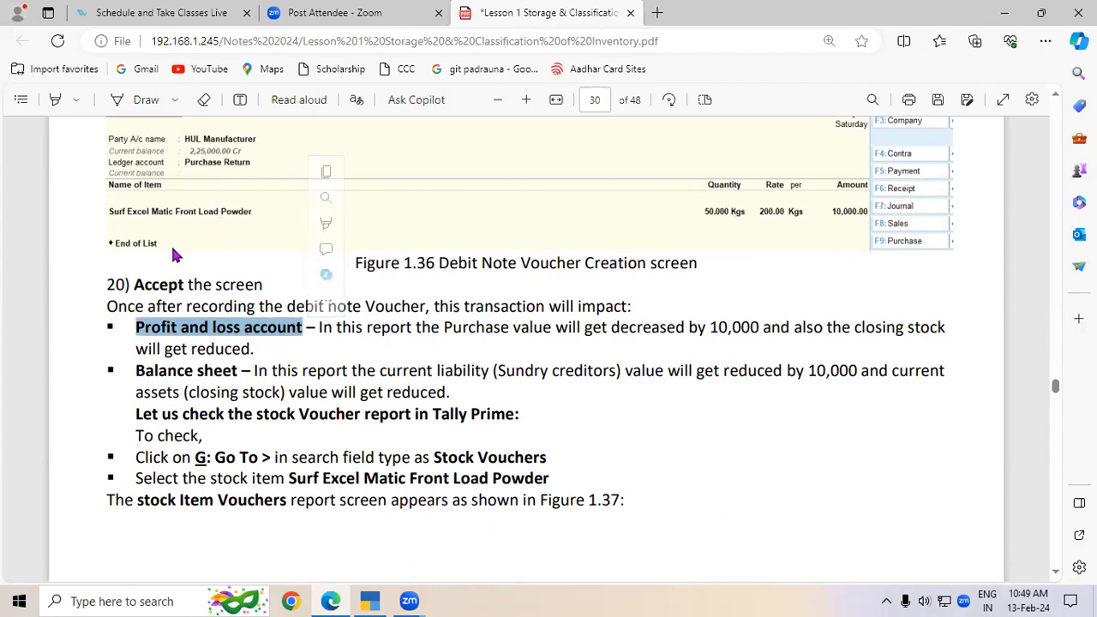
# Switch to TallyPrime, leave voucher creation, and examine the detailed Profit & Loss A/c.
pyautogui.click(369, 601)
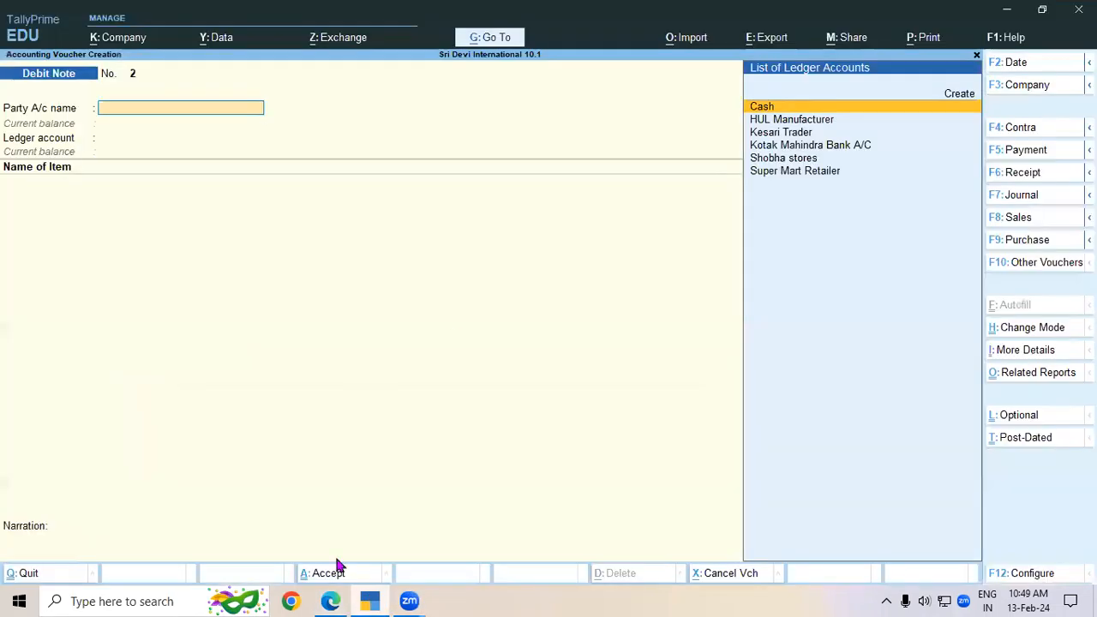
pyautogui.press('Escape')
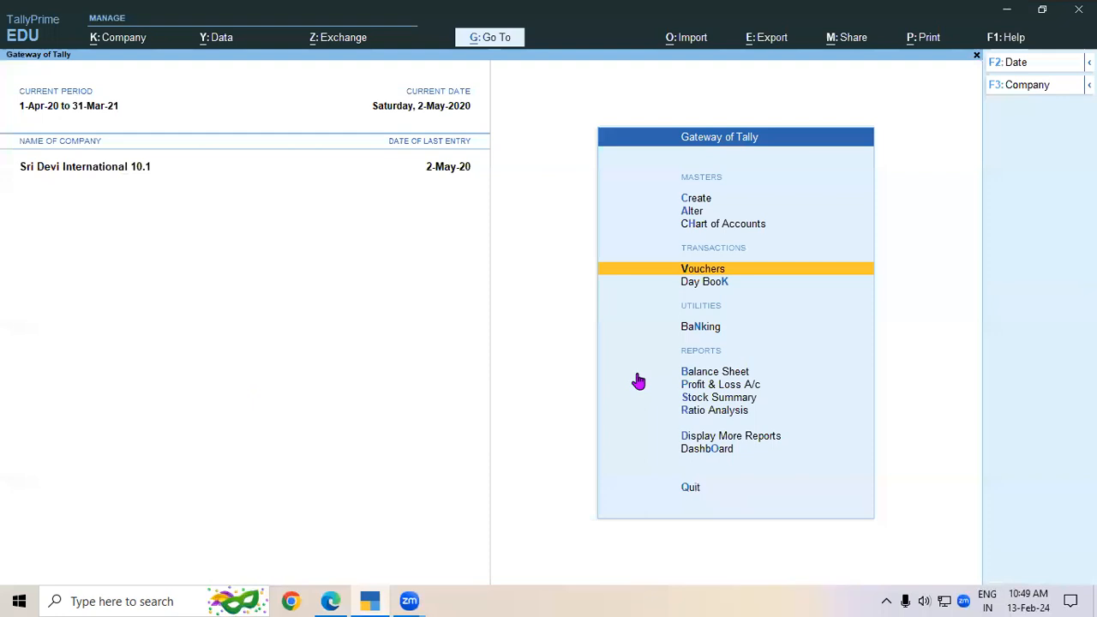
pyautogui.click(639, 383)
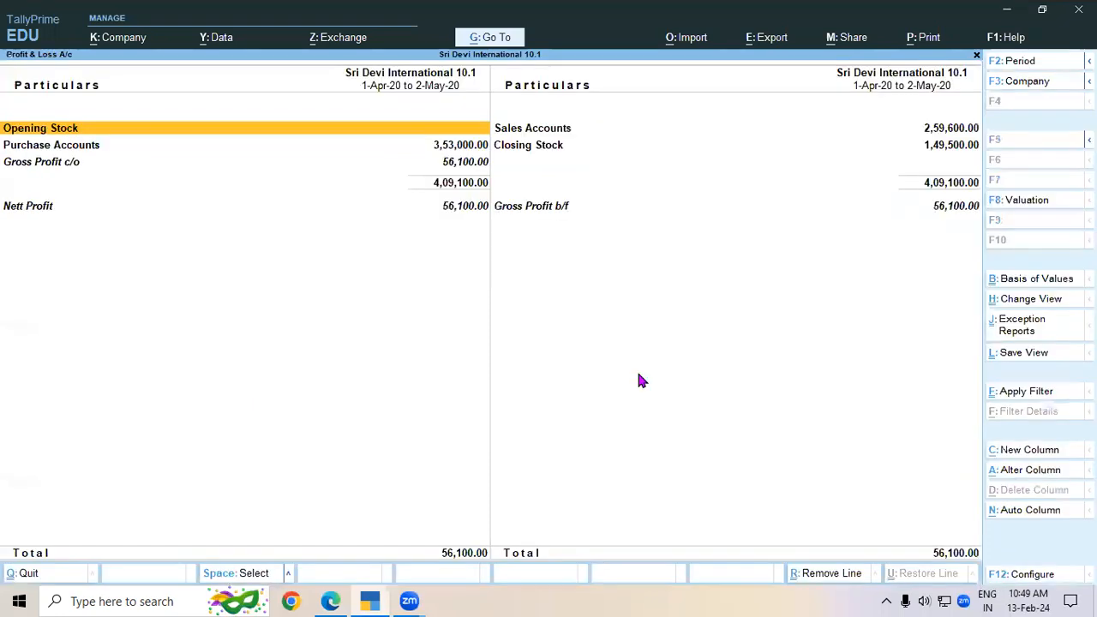
pyautogui.hotkey('alt', 'F5')
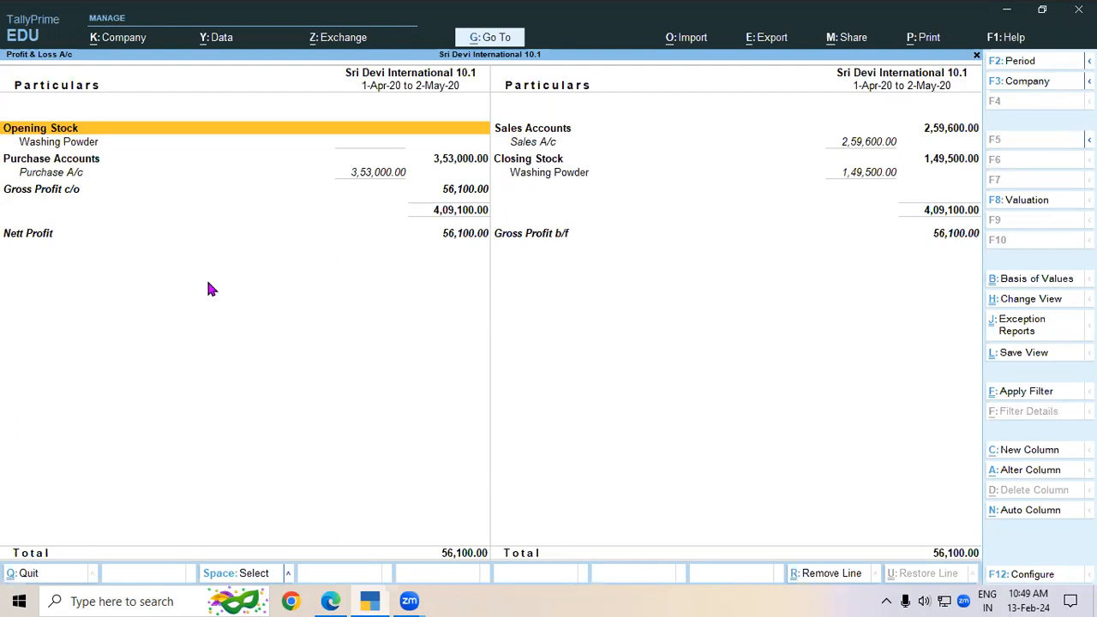
pyautogui.press('Escape')
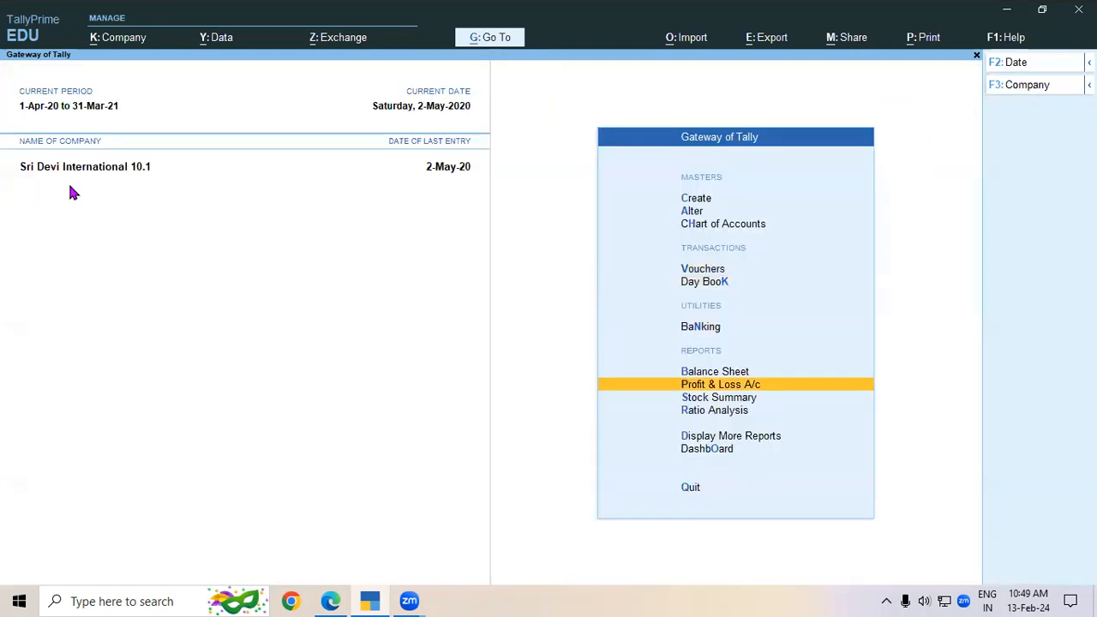
# Drill down from Purchase Accounts in the Profit & Loss A/c to HUL Manufacturer's Debit Note, and return to the group summary.
pyautogui.click(703, 388)
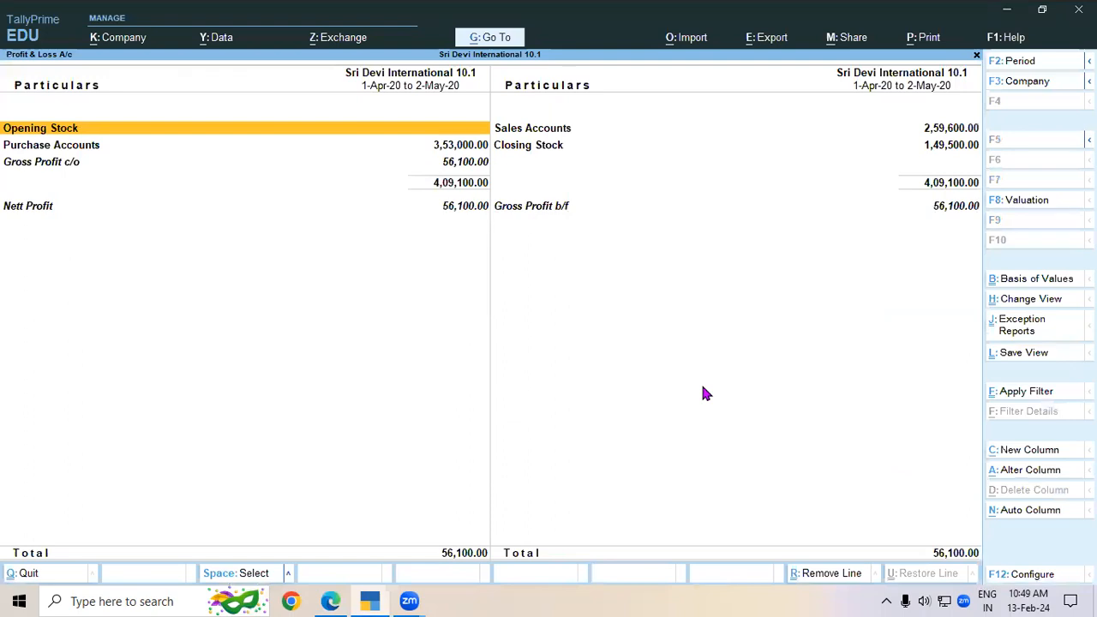
pyautogui.press('Down')
pyautogui.press('Return')
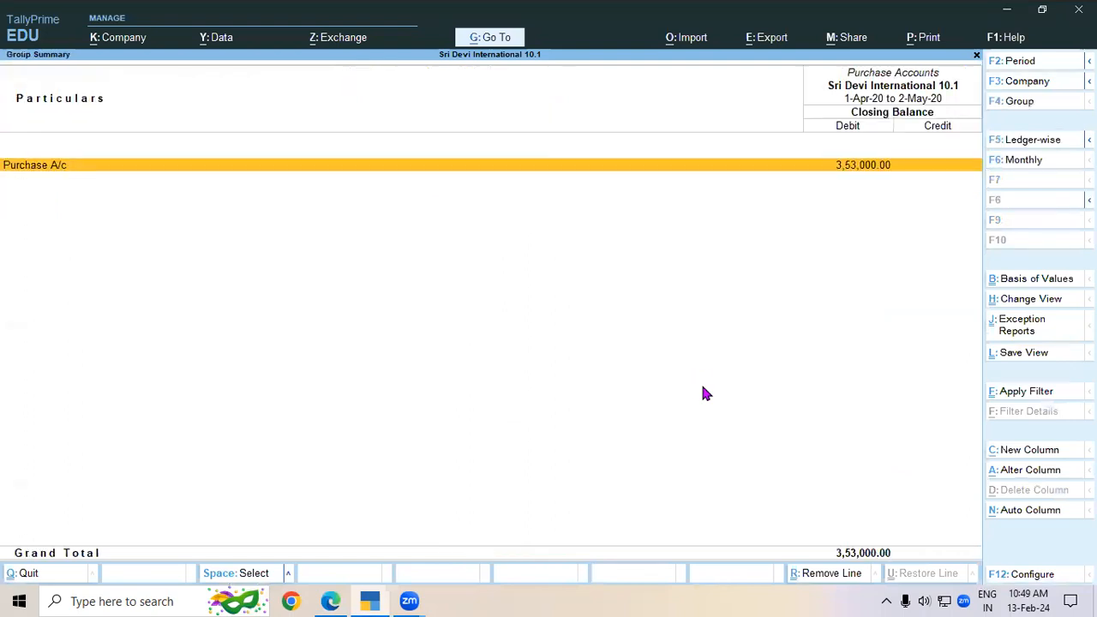
pyautogui.press('Return')
pyautogui.press('Return')
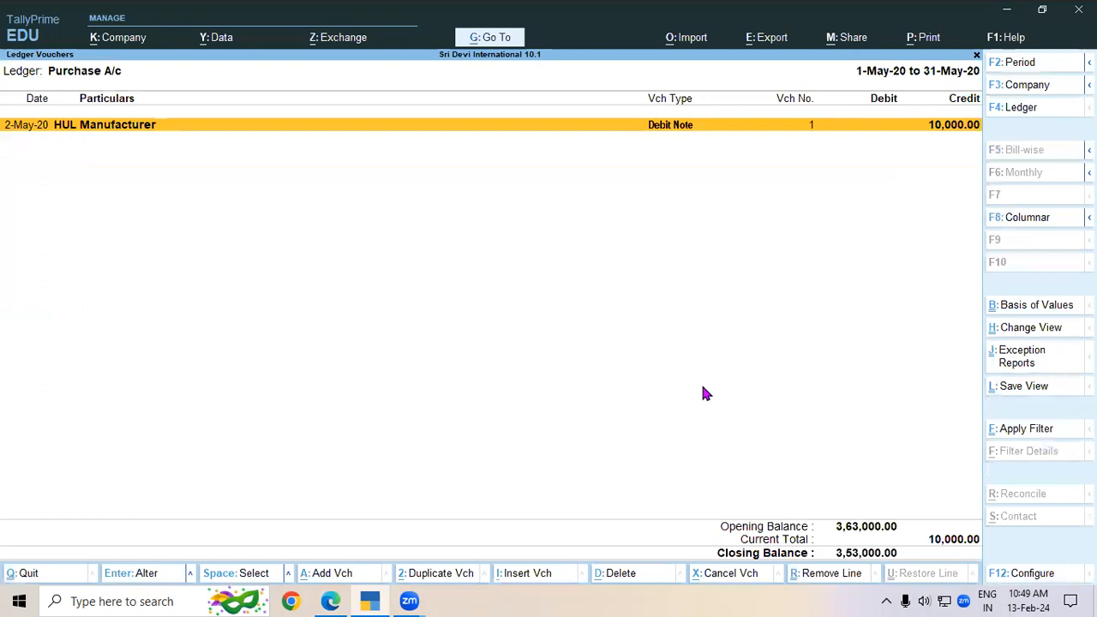
pyautogui.press('Return')
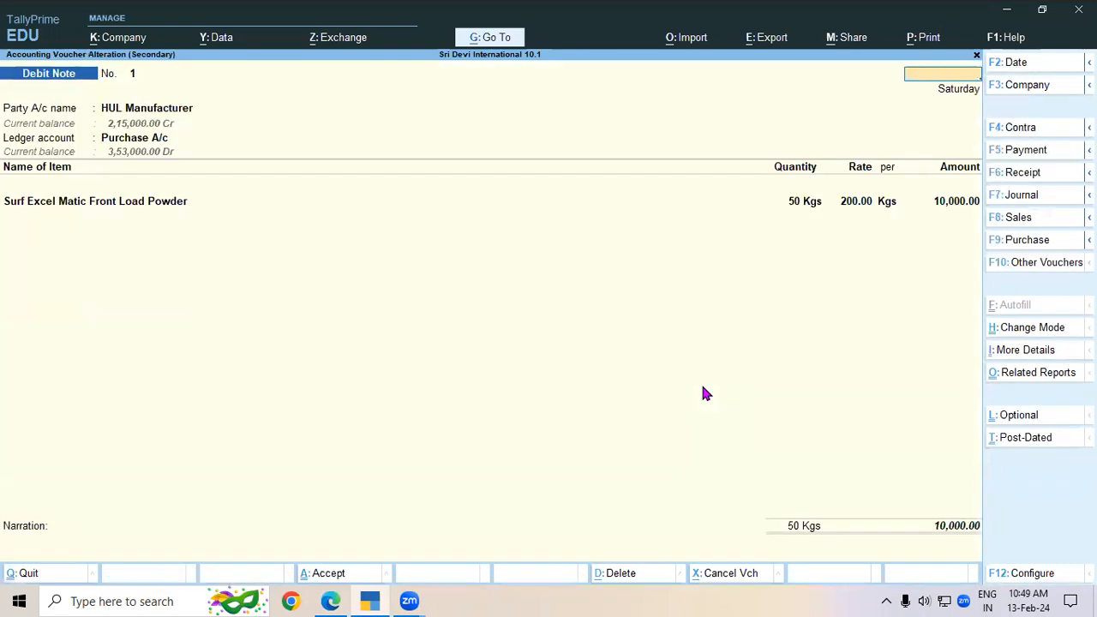
pyautogui.press('Escape')
pyautogui.press('Escape')
pyautogui.press('Escape')
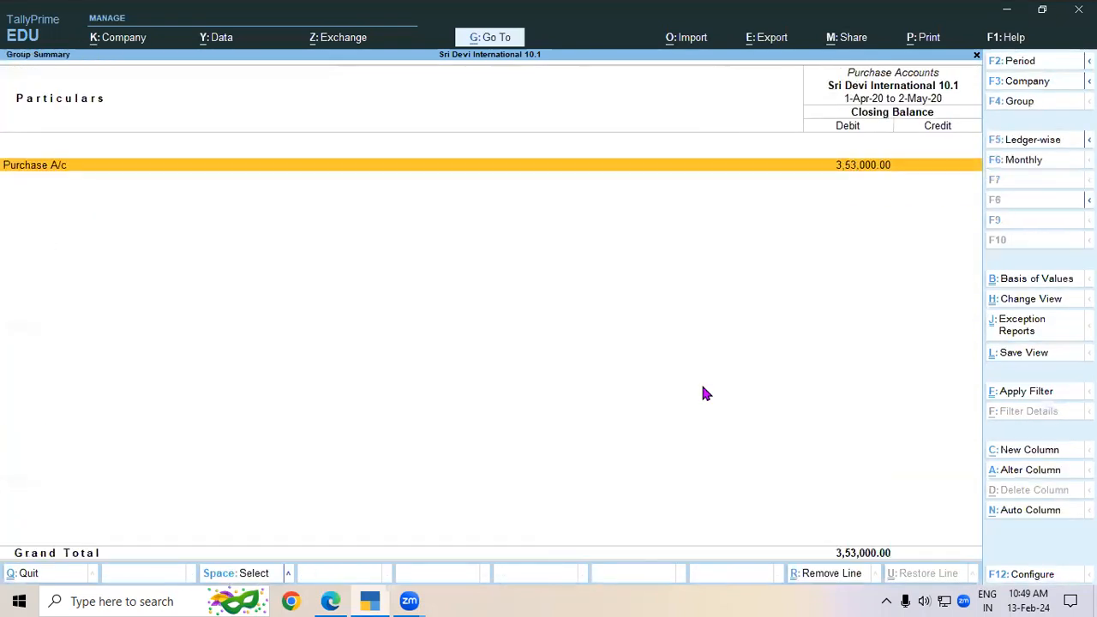
# Open HUL Manufacturer's May Debit Note from Purchase A/c for alteration and accept its dispatch, original invoice and party details.
pyautogui.press('Return')
pyautogui.press('Return')
pyautogui.press('Return')
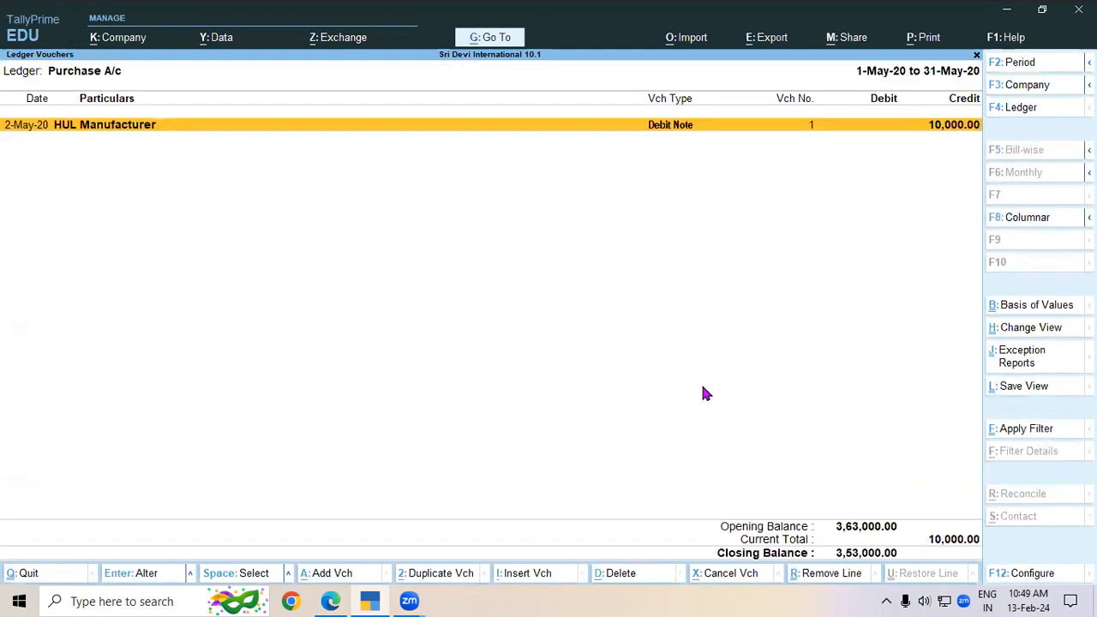
pyautogui.press('Return')
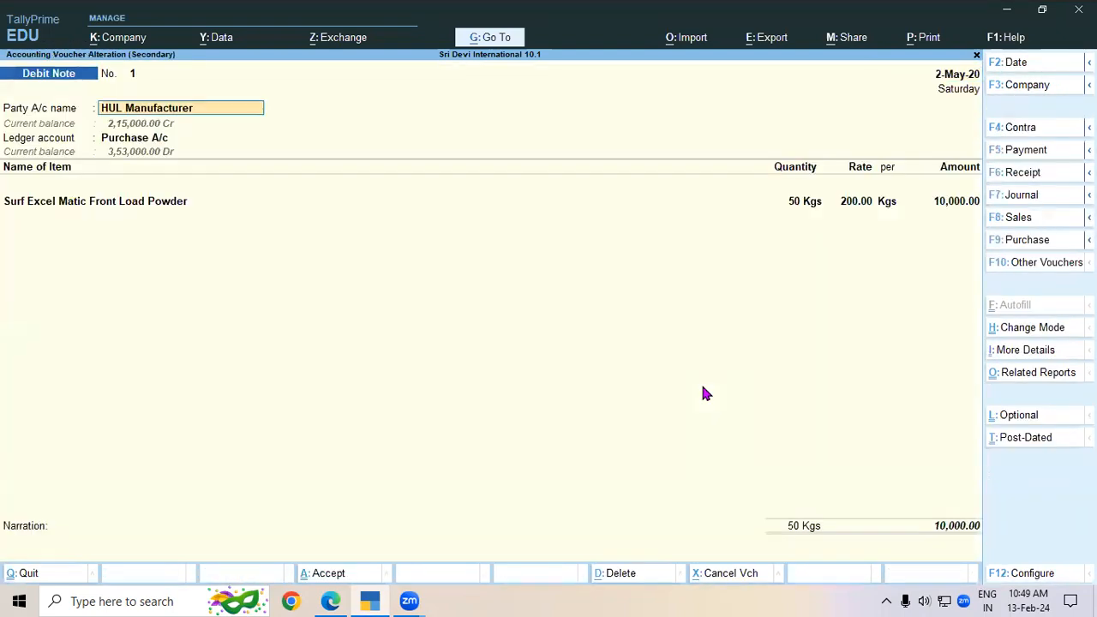
pyautogui.press('Return')
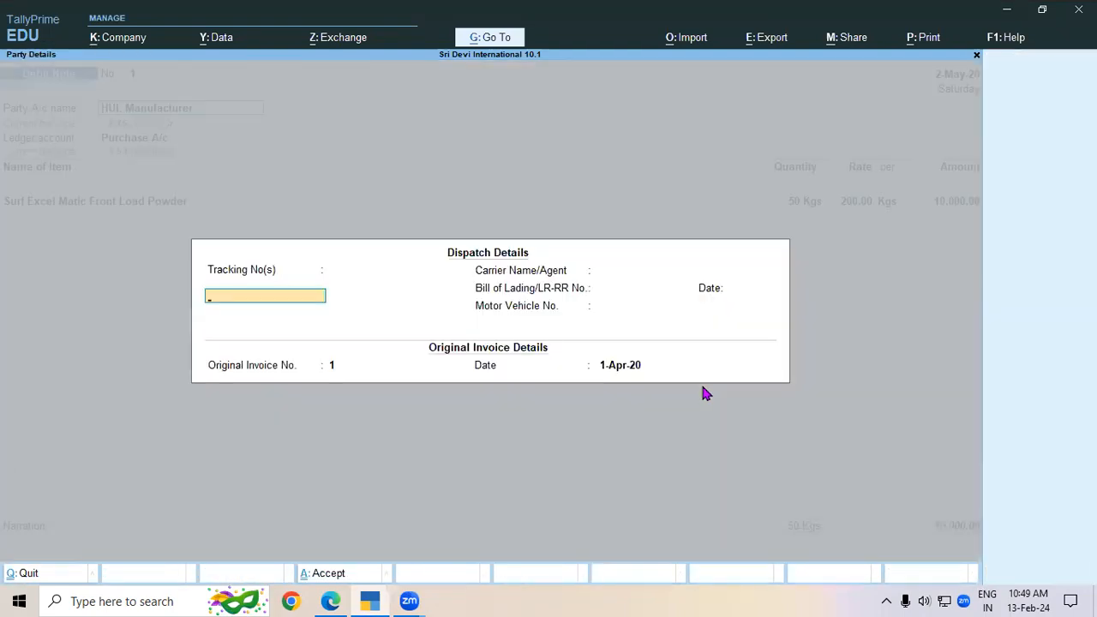
pyautogui.press('Return')
pyautogui.press('Return')
pyautogui.press('Return')
pyautogui.press('Return')
pyautogui.press('Return')
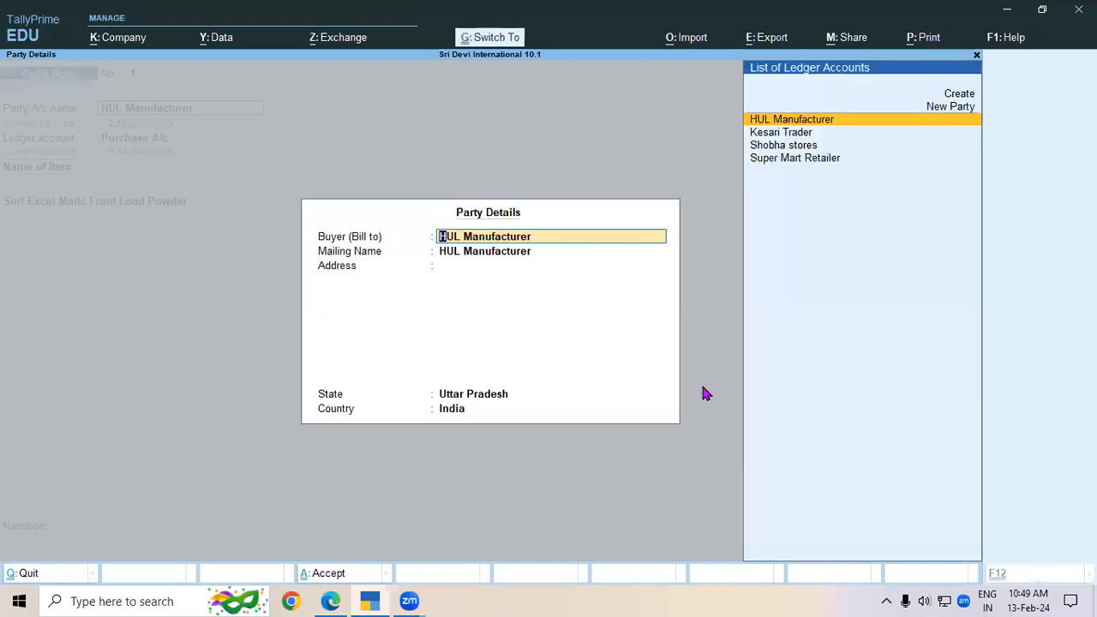
pyautogui.hotkey('ctrl', 'a')
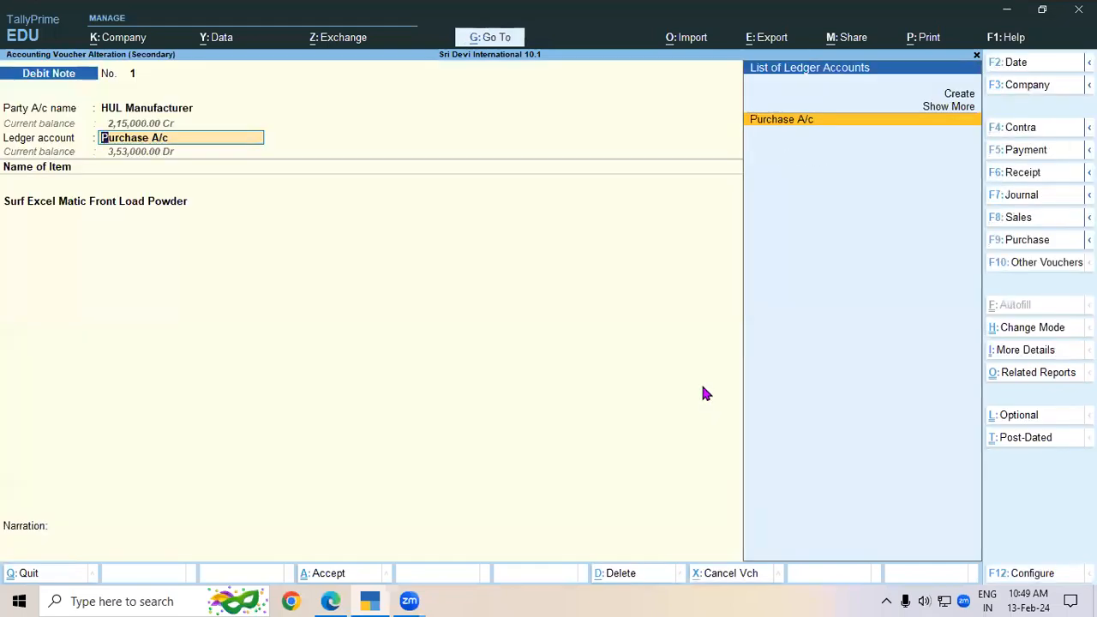
# Create a Purchase Return ledger under Purchase Accounts for the Debit Note's ledger account.
pyautogui.press('Up')
pyautogui.press('Up')
pyautogui.press('Return')
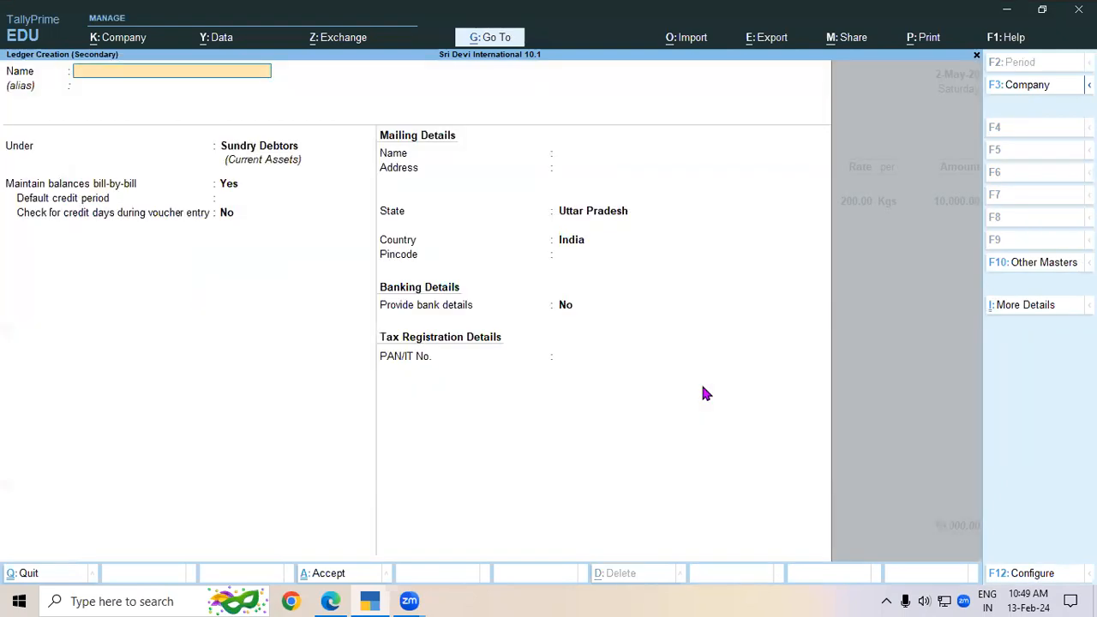
pyautogui.write('Purchase Return')
pyautogui.press('Return')
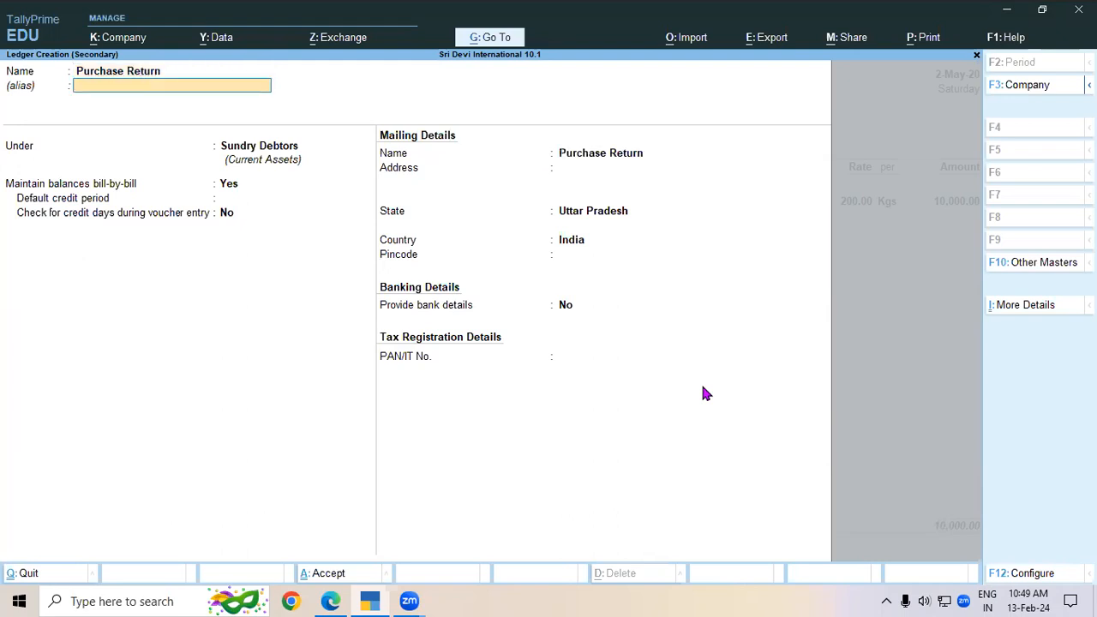
pyautogui.press('Return')
pyautogui.write('Purchase Accounts')
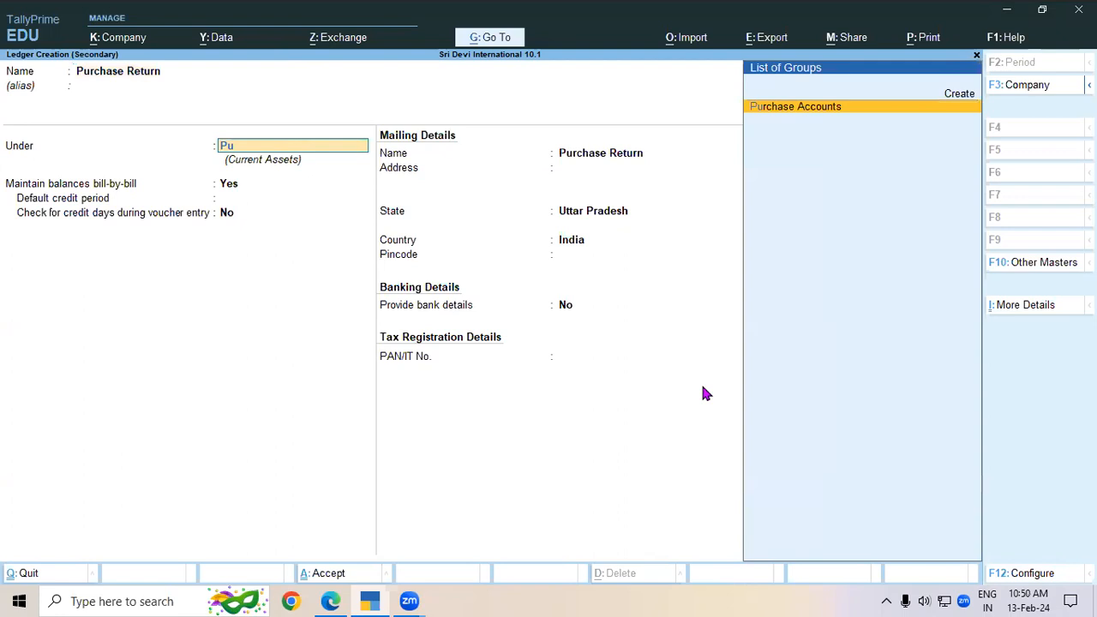
pyautogui.press('Return')
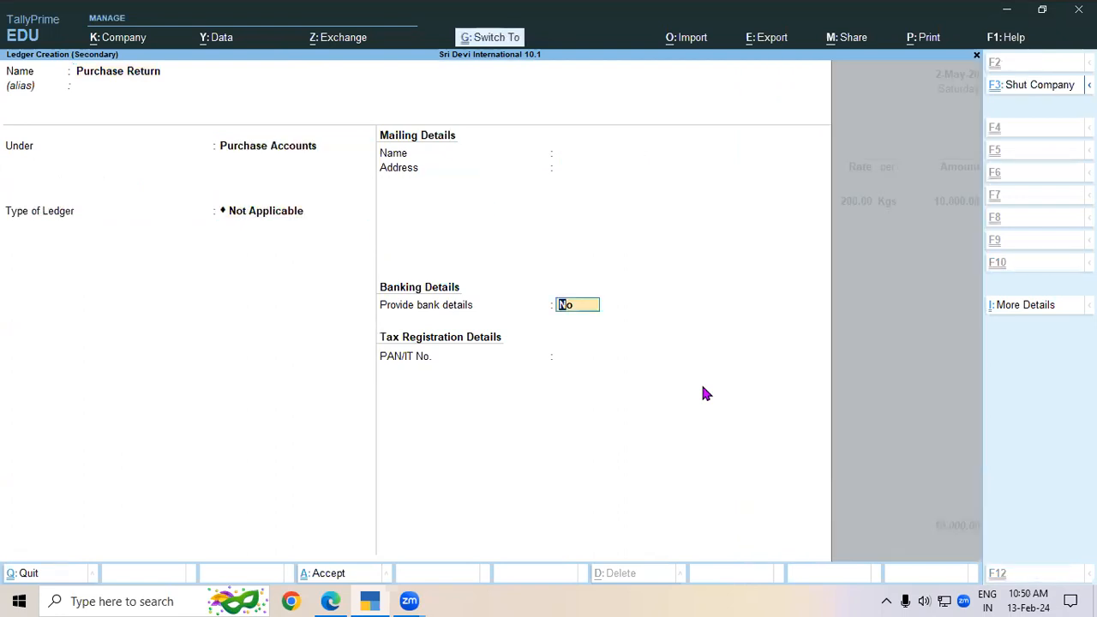
pyautogui.hotkey('ctrl', 'a')
# Re-enter Batch/001's expiry date as 30-Apr-20, accept the Surf Excel Matic Front Load Powder allocation, and save the altered Debit Note.
pyautogui.press('Return')
pyautogui.press('Return')
pyautogui.press('Return')
pyautogui.press('Return')
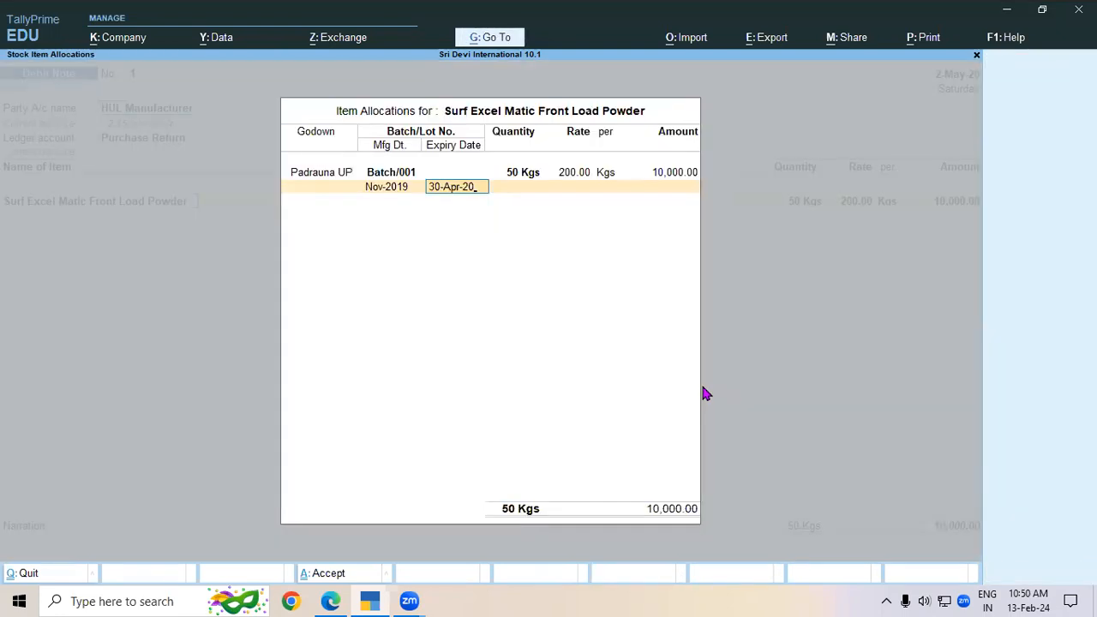
pyautogui.press('BackSpace')
pyautogui.press('BackSpace')
pyautogui.press('BackSpace')
pyautogui.press('BackSpace')
pyautogui.press('BackSpace')
pyautogui.press('BackSpace')
pyautogui.press('BackSpace')
pyautogui.press('BackSpace')
pyautogui.press('BackSpace')
pyautogui.write('apr')
pyautogui.press('Return')
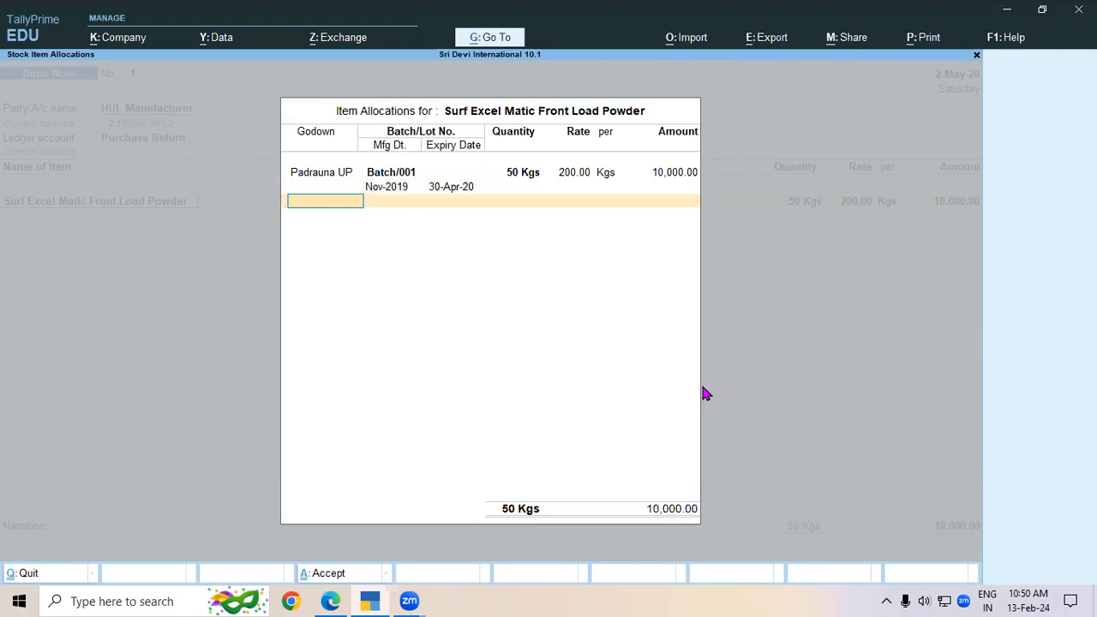
pyautogui.press('Return')
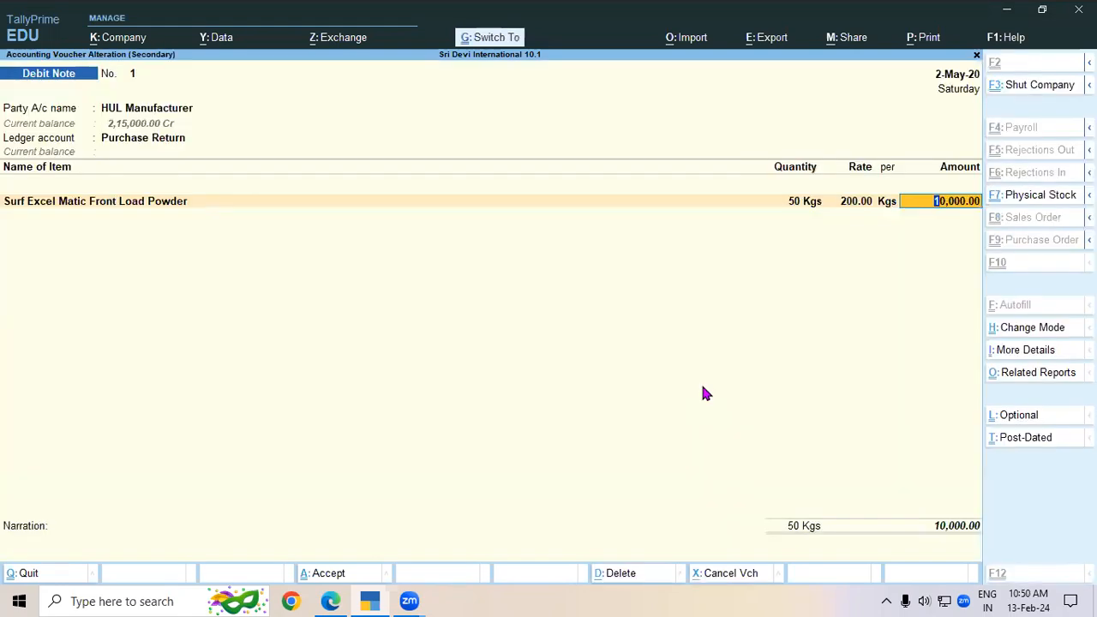
pyautogui.hotkey('ctrl', 'a')
# Return to the Gateway of Tally and examine Purchase A/c, Purchase Return and the Purchase Accounts total in the detailed Profit & Loss A/c.
pyautogui.press('Escape')
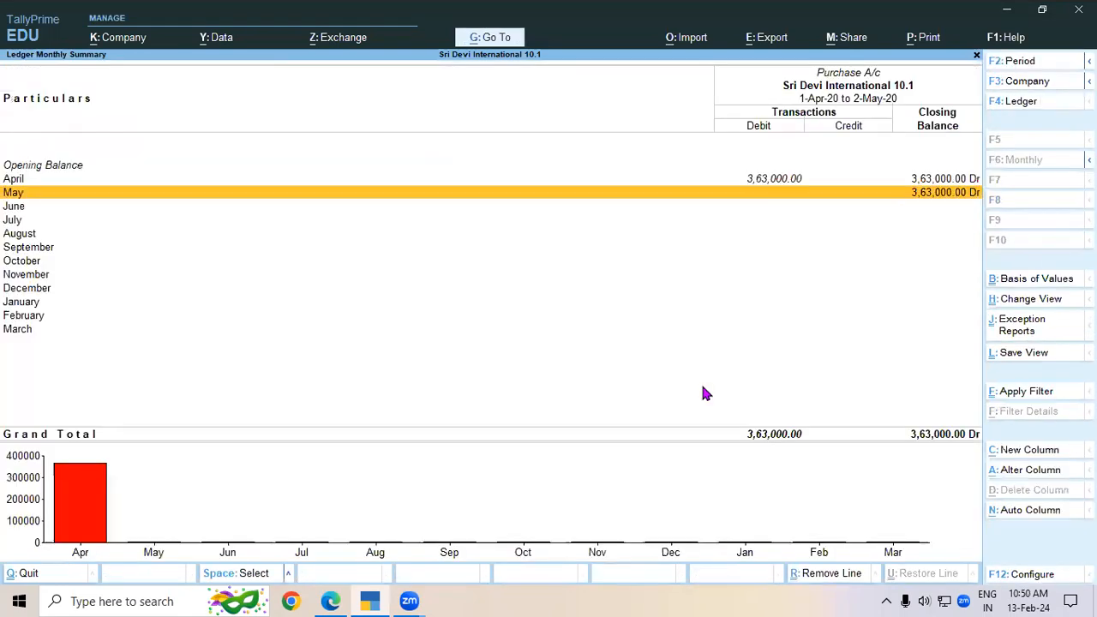
pyautogui.press('Escape')
pyautogui.press('Escape')
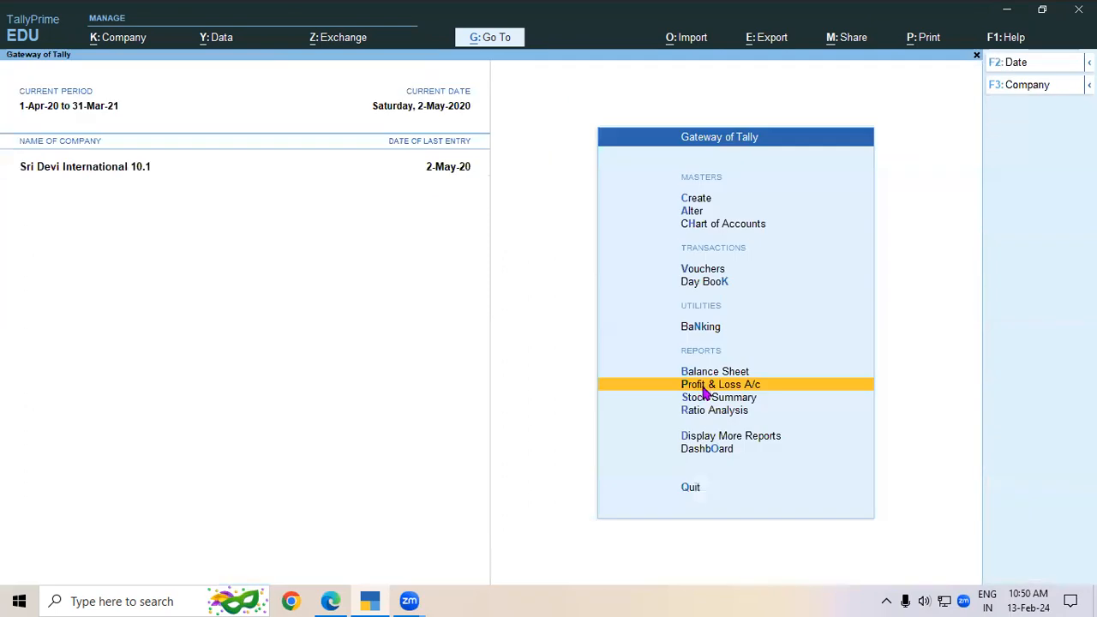
pyautogui.click(703, 386)
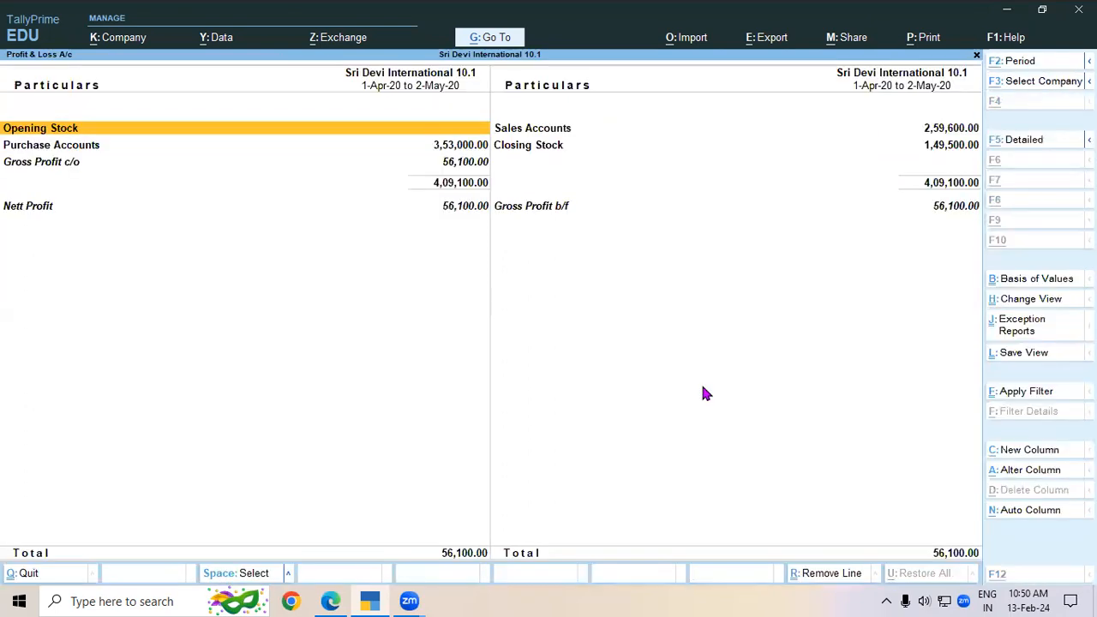
pyautogui.hotkey('alt', 'F5')
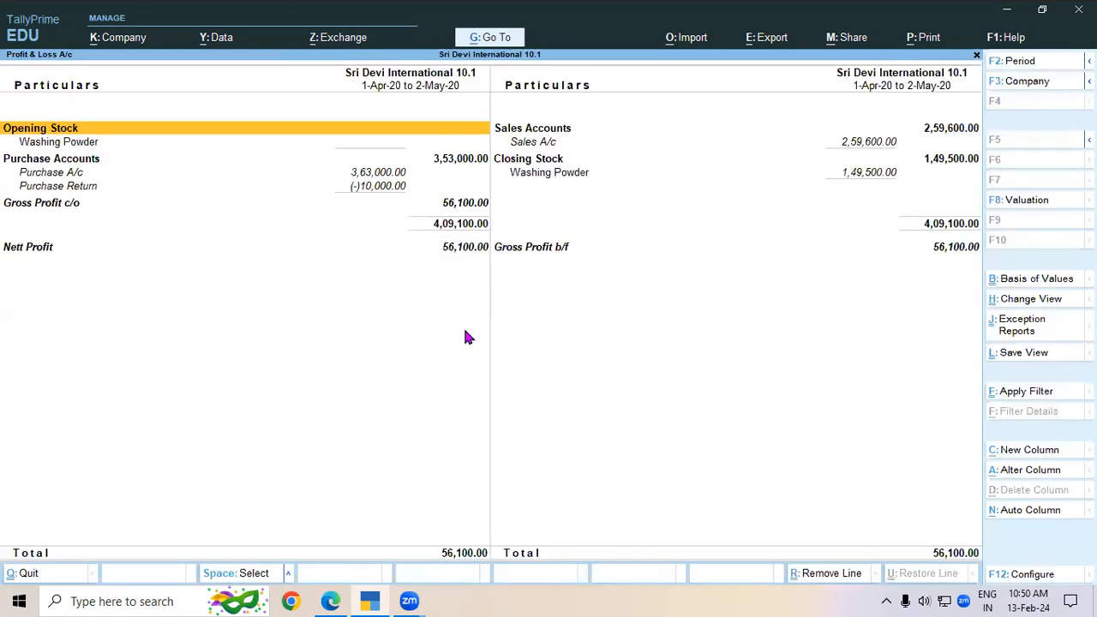
pyautogui.click(370, 175)
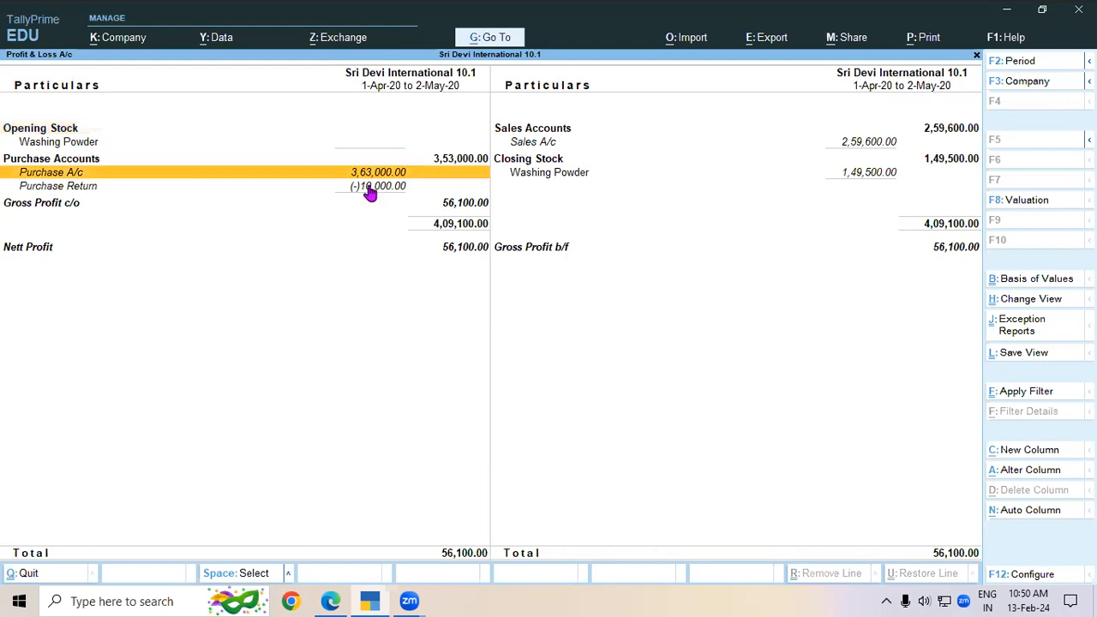
pyautogui.click(370, 186)
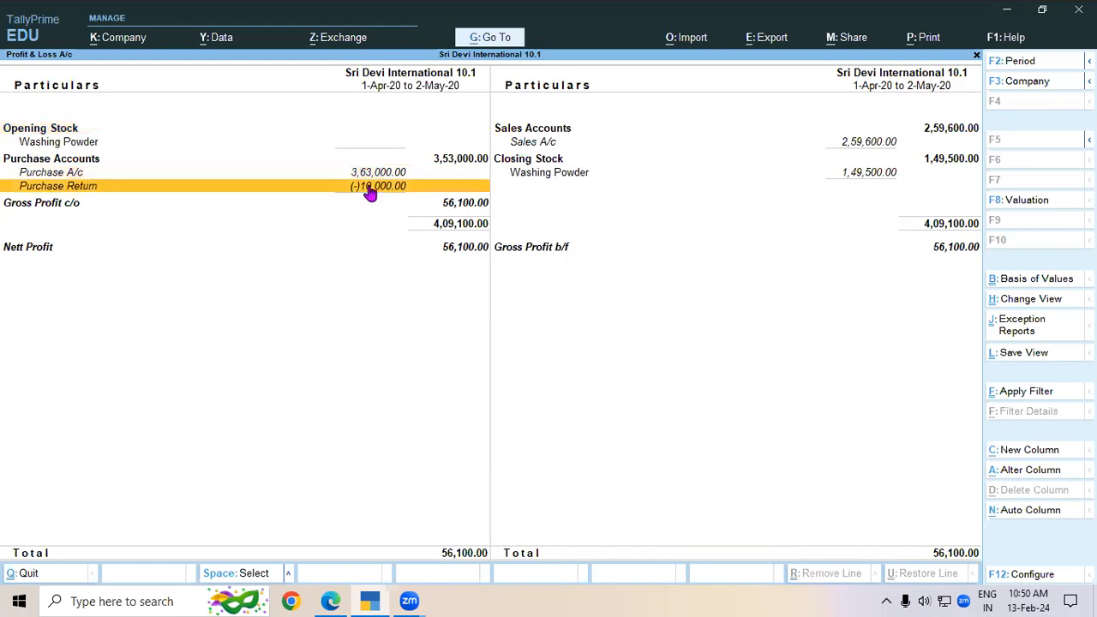
pyautogui.click(449, 164)
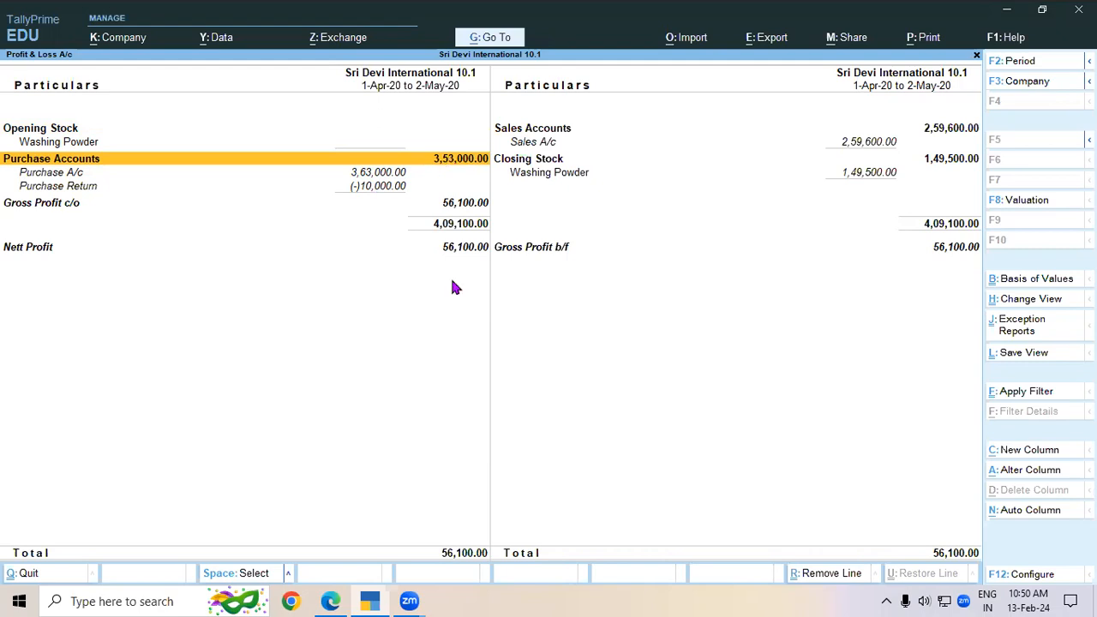
# Switch to the PDF lesson in Edge and read how to check the Stock Vouchers report for Surf Excel Matic Front Load Powder.
pyautogui.click(331, 601)
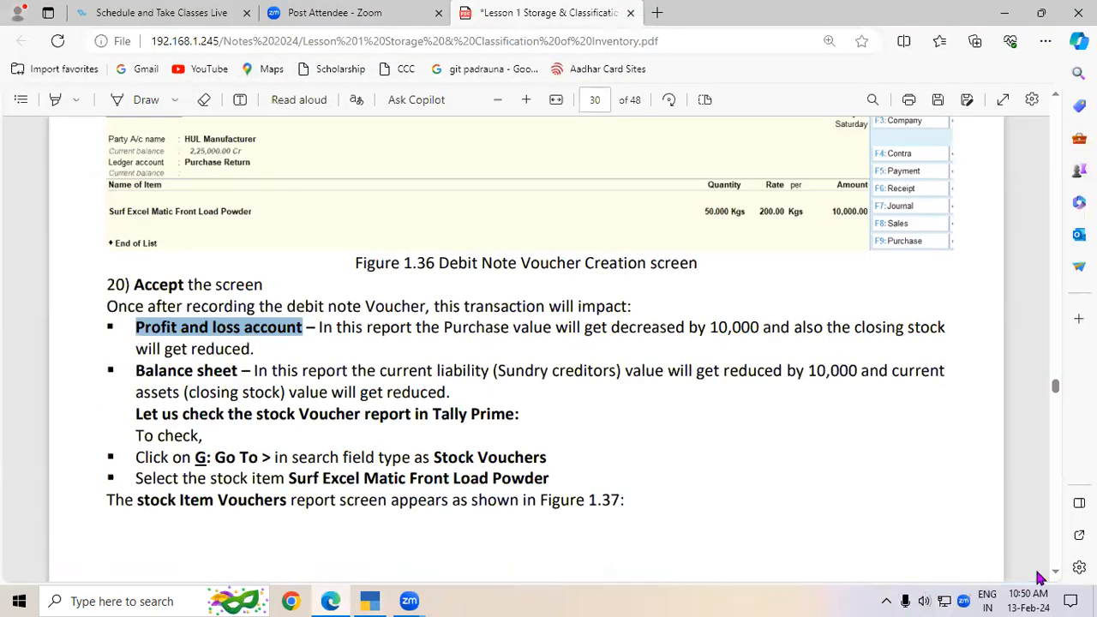
pyautogui.click(1051, 571)
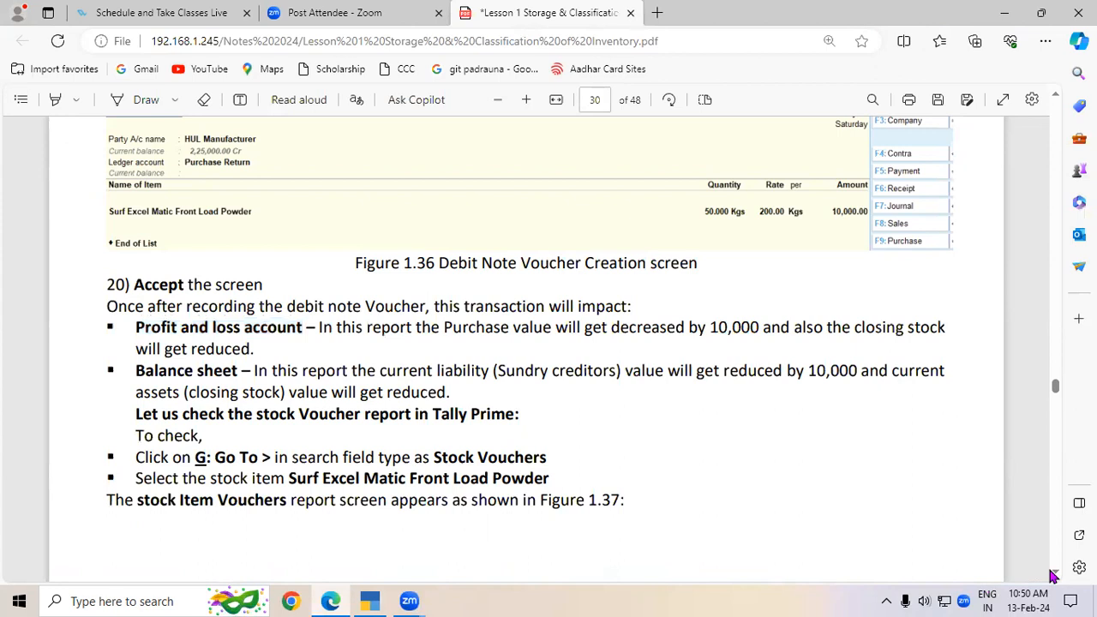
pyautogui.doubleClick(271, 416)
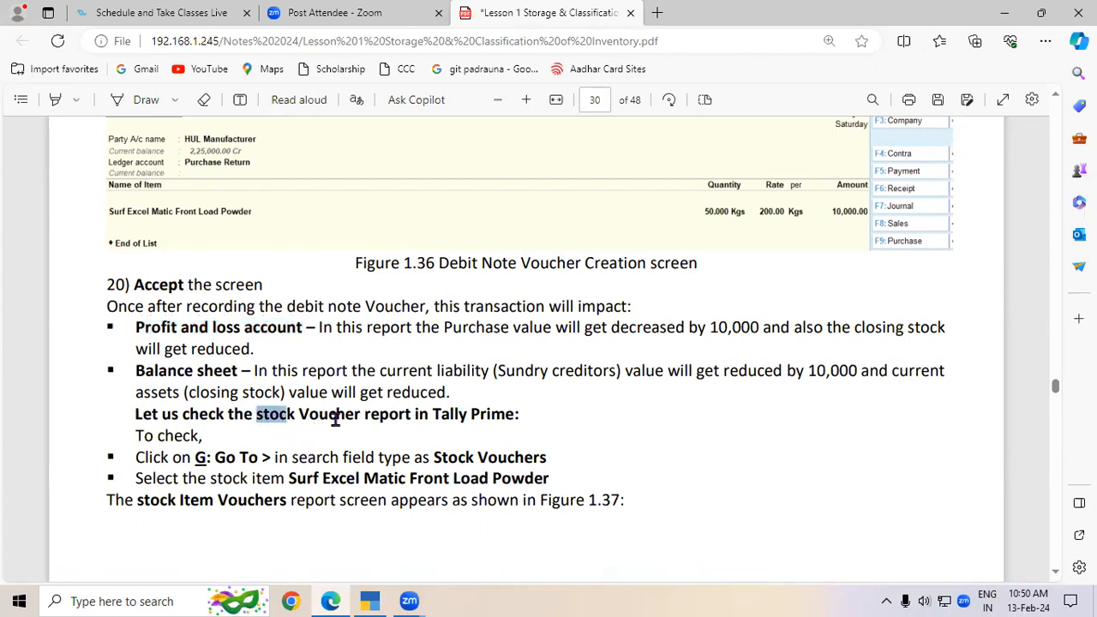
pyautogui.moveTo(336, 420); pyautogui.dragTo(401, 421)
pyautogui.moveTo(207, 457); pyautogui.dragTo(236, 457)
pyautogui.moveTo(435, 456); pyautogui.dragTo(547, 457)
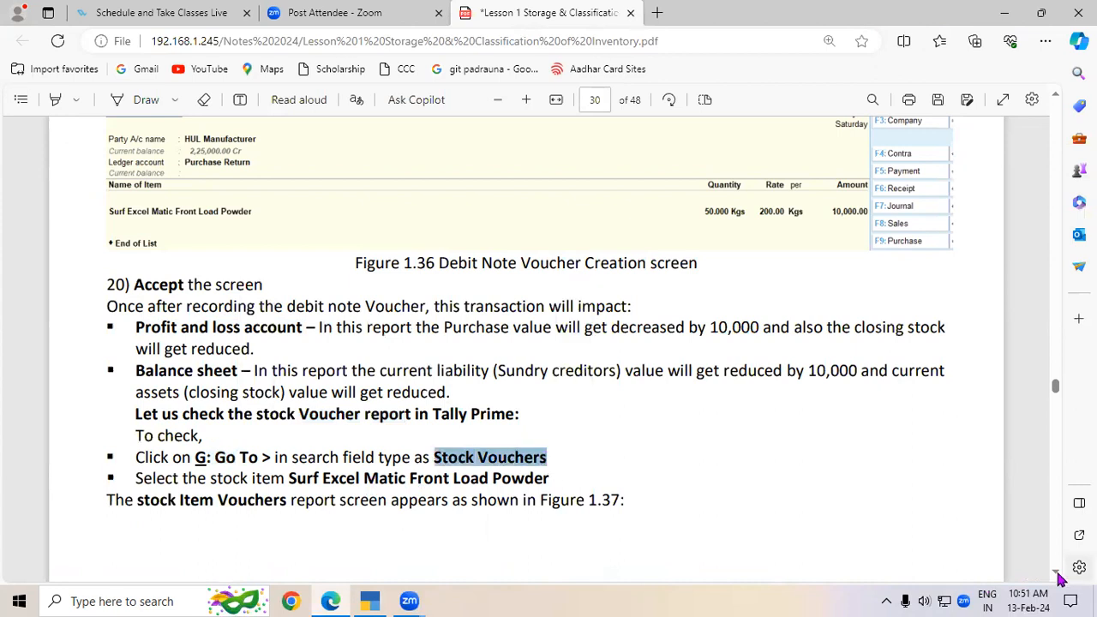
pyautogui.scroll(-2, 1056, 570)
pyautogui.scroll(-2, 1057, 575)
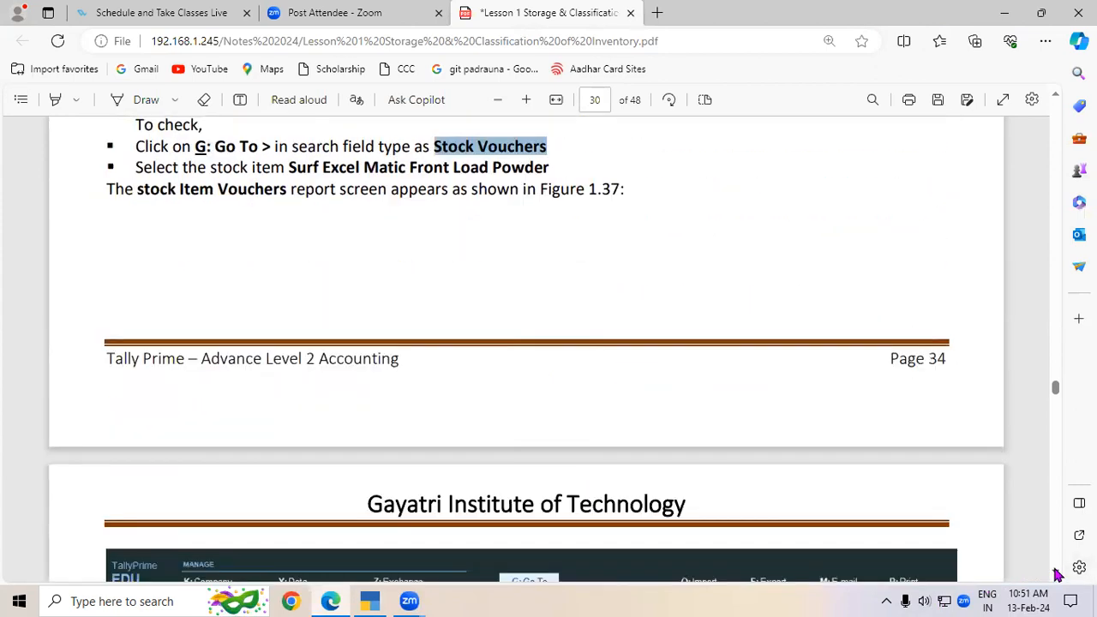
# Switch to TallyPrime, leave the Profit & Loss A/c, and bring up the Go To list of reports.
pyautogui.click(370, 601)
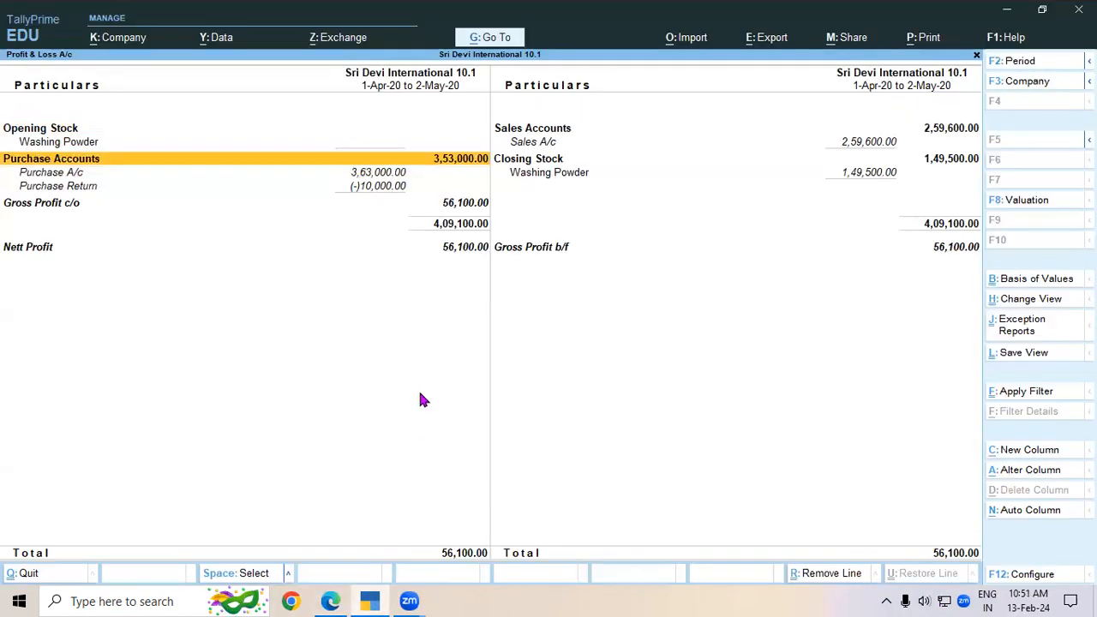
pyautogui.press('Escape')
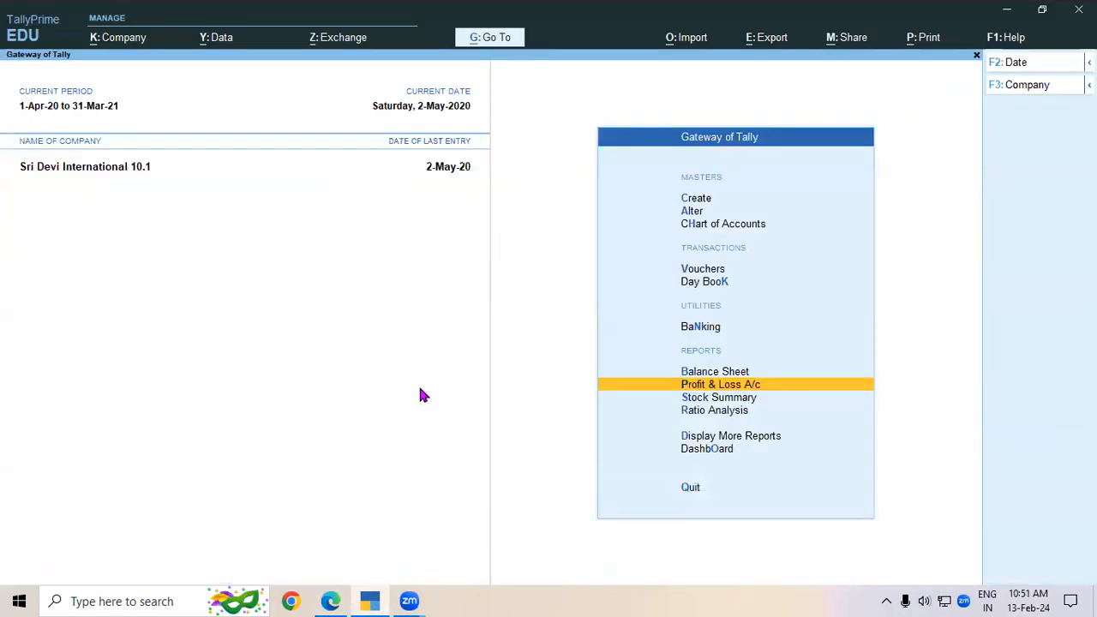
pyautogui.hotkey('alt', 'g')
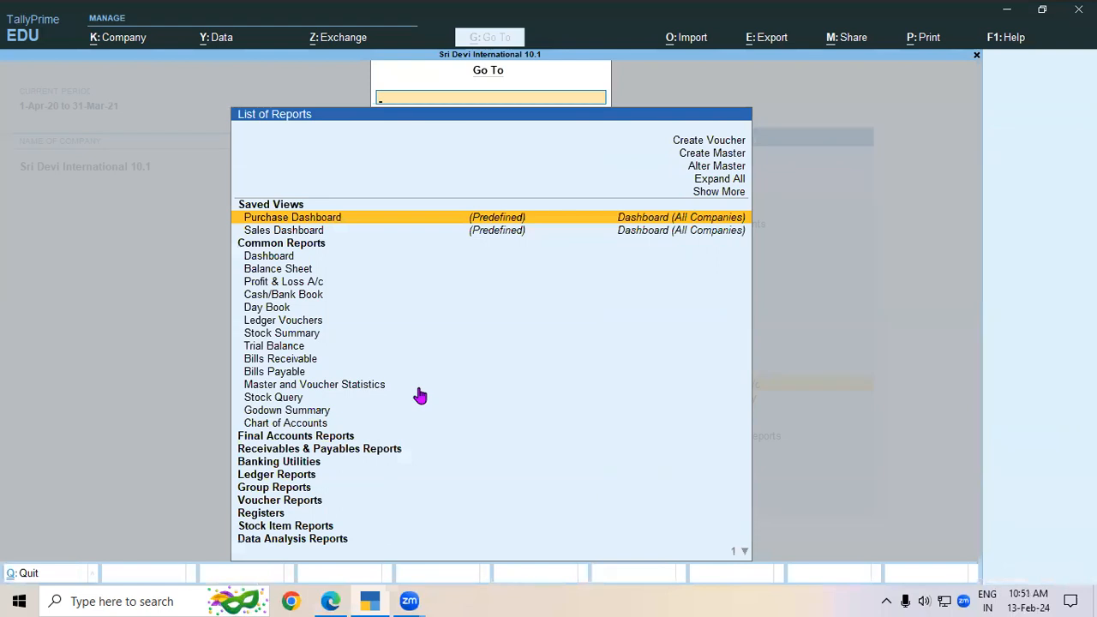
pyautogui.write('Sto')
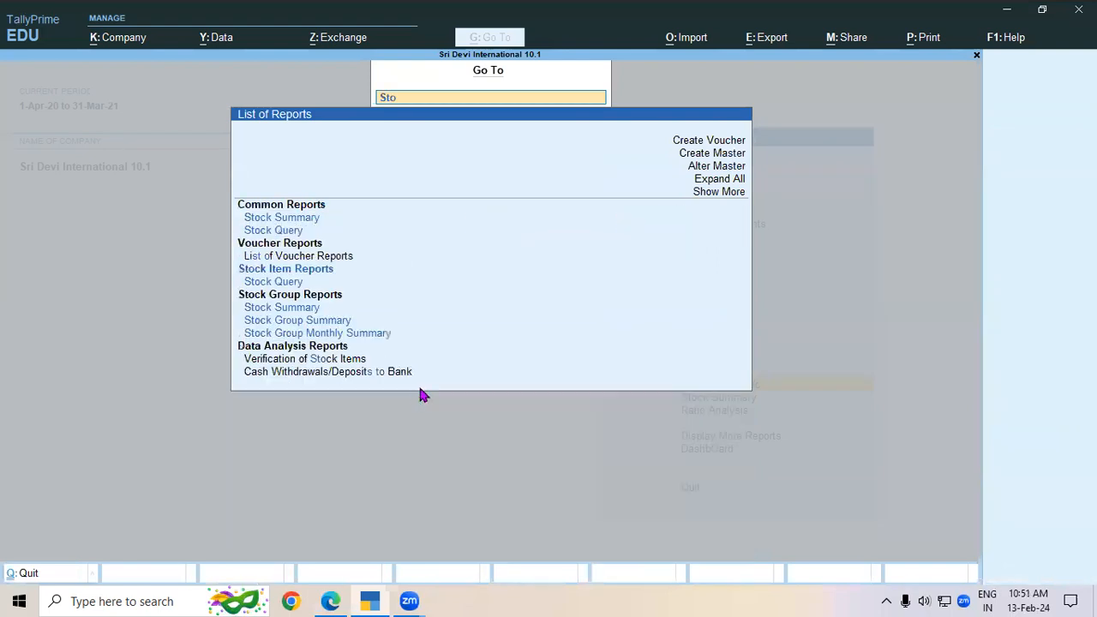
pyautogui.write('ck Ite')
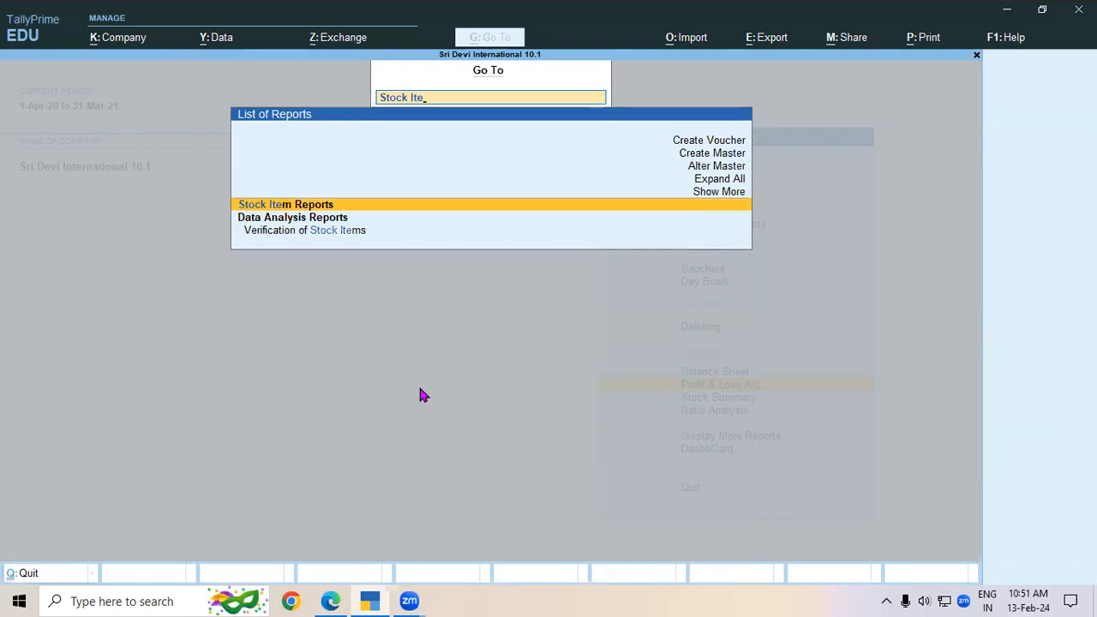
pyautogui.press('Return')
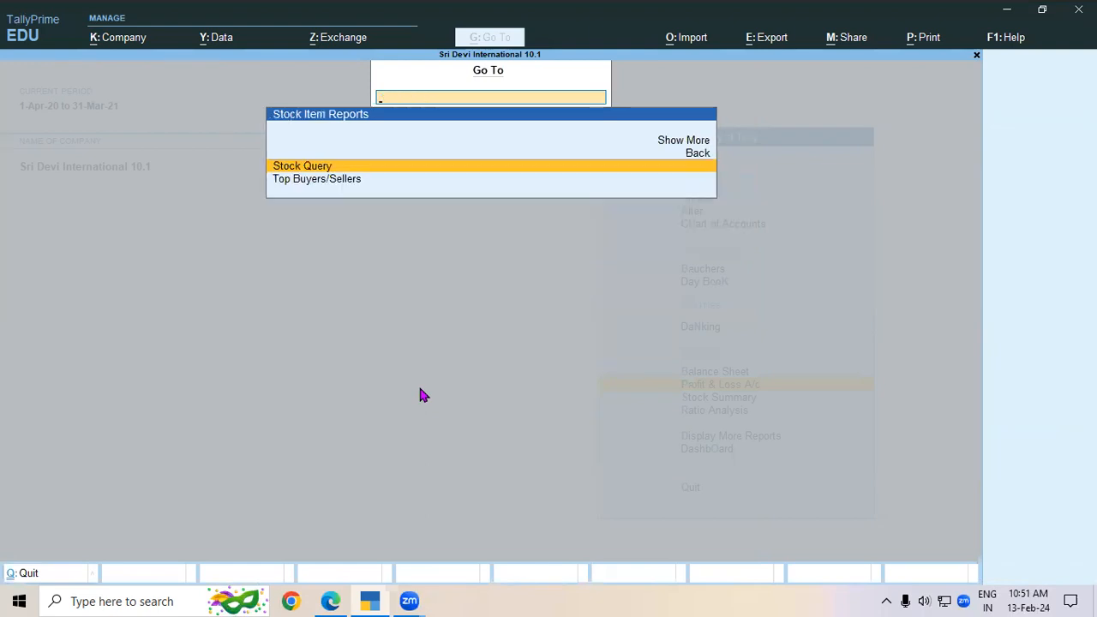
pyautogui.press('Escape')
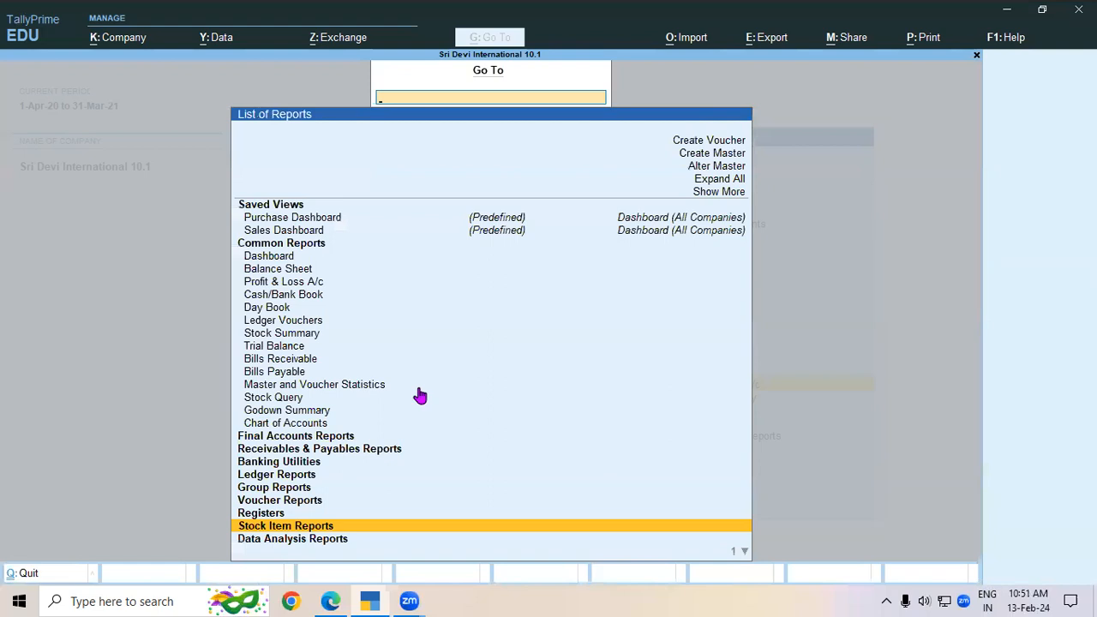
# Expand the Go To list of reports to show more reports.
pyautogui.press('Up')
pyautogui.press('Up')
pyautogui.press('Up')
pyautogui.press('Up')
pyautogui.press('Up')
pyautogui.press('Up')
pyautogui.press('Up')
pyautogui.press('Up')
pyautogui.press('Up')
pyautogui.press('Up')
pyautogui.press('Up')
pyautogui.press('Up')
pyautogui.press('Up')
pyautogui.press('Up')
pyautogui.press('Up')
pyautogui.press('Up')
pyautogui.press('Up')
pyautogui.press('Up')
pyautogui.press('Up')
pyautogui.press('Up')
pyautogui.press('Up')
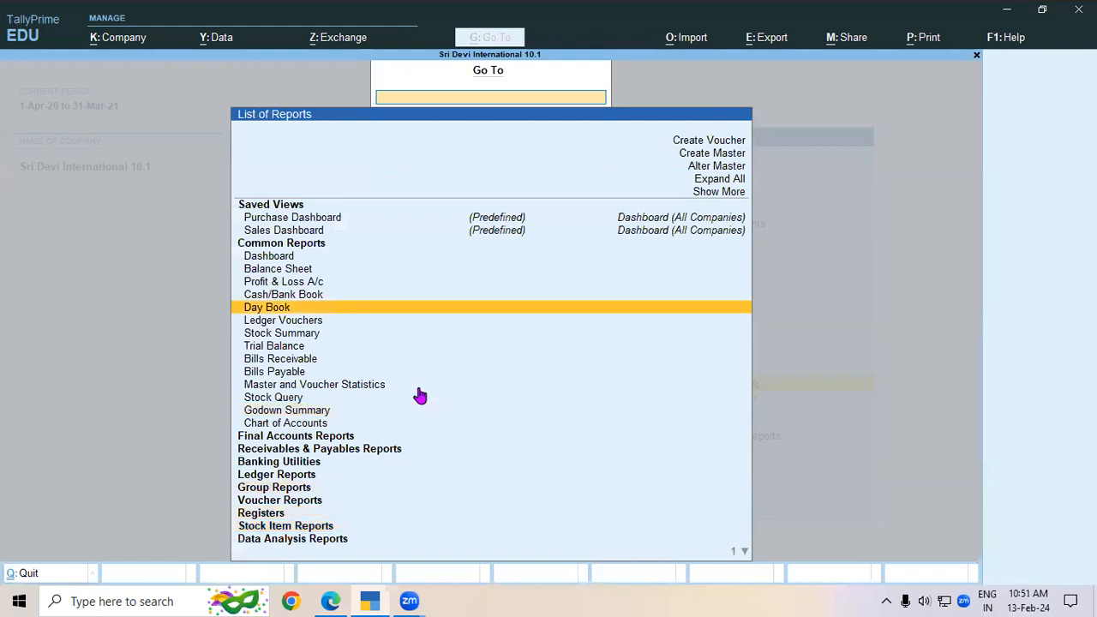
pyautogui.press('Return')
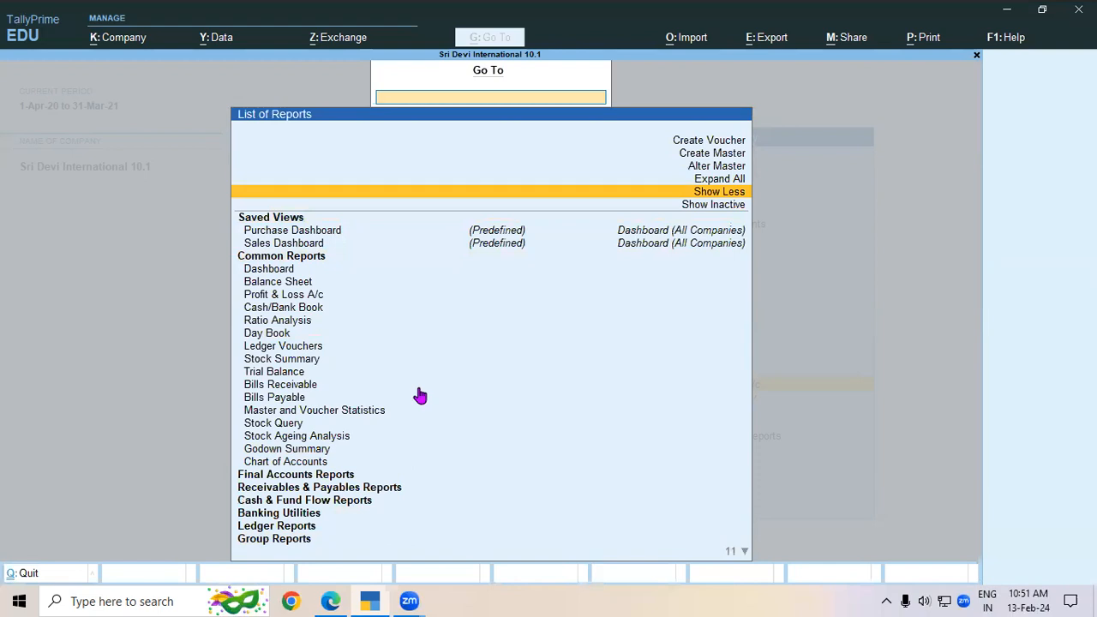
# Search the reports for Stock and open Stock Item Vouchers under Stock Item Reports.
pyautogui.write('Stoc')
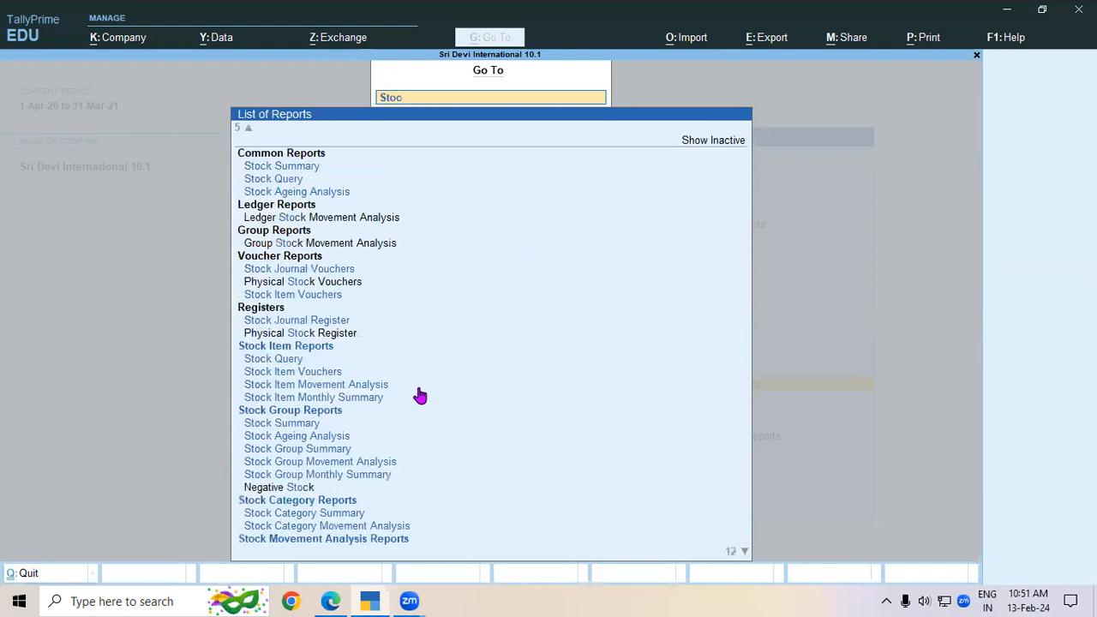
pyautogui.write('k')
pyautogui.press('Down')
pyautogui.press('Down')
pyautogui.press('Down')
pyautogui.press('Down')
pyautogui.press('Down')
pyautogui.press('Down')
pyautogui.press('Down')
pyautogui.press('Down')
pyautogui.press('Down')
pyautogui.press('Down')
pyautogui.press('Down')
pyautogui.press('Down')
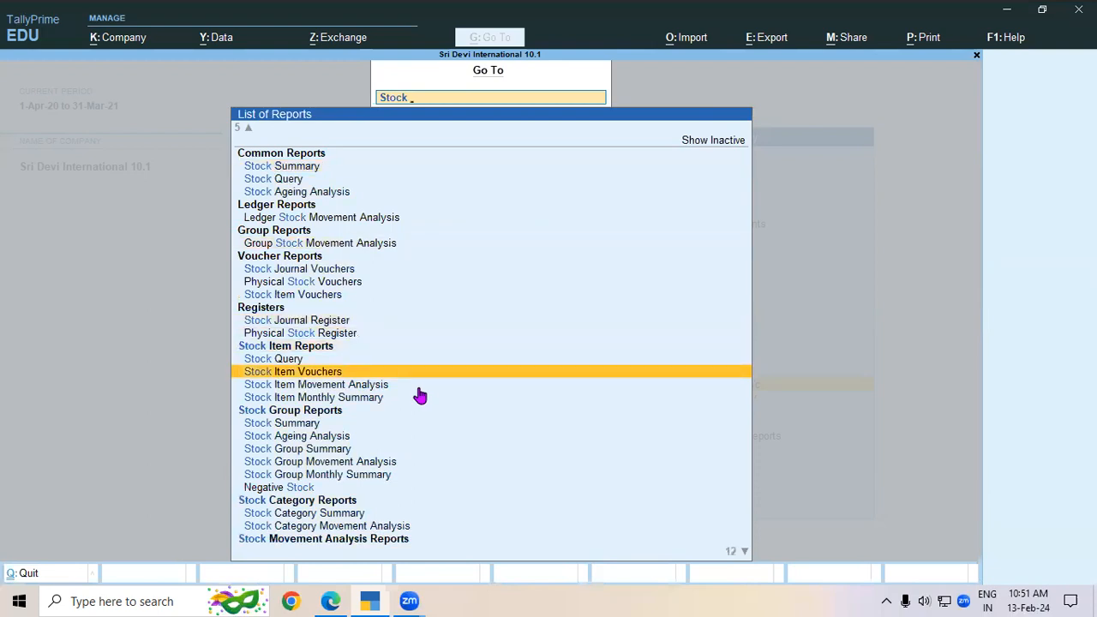
pyautogui.press('Return')
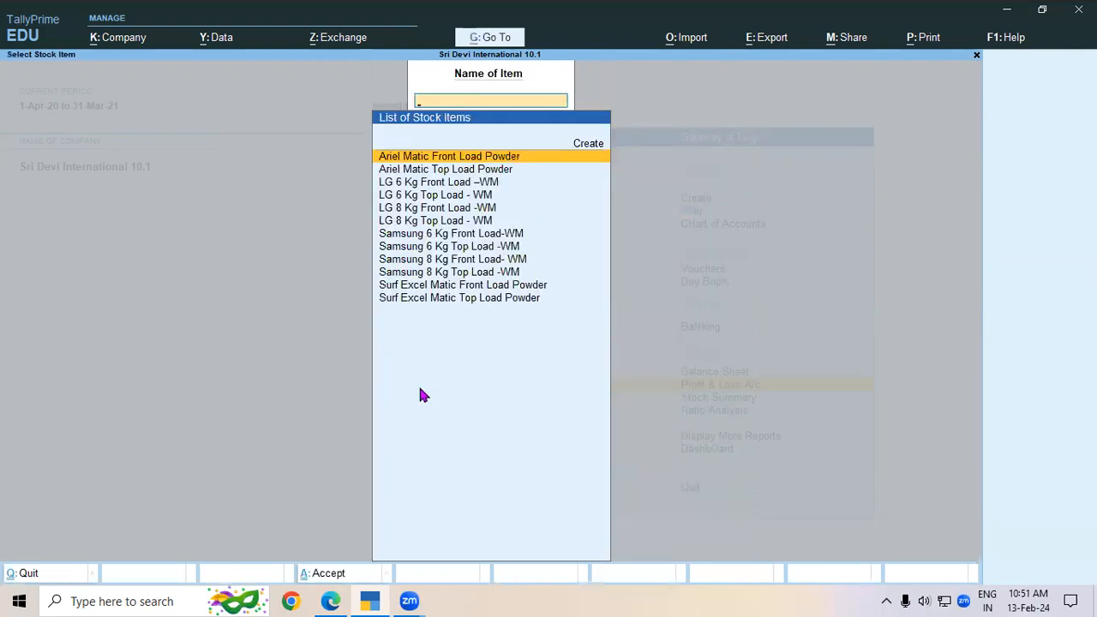
# Display the Stock Item Vouchers report for Surf Excel Matic Front Load Powder.
pyautogui.press('Down')
pyautogui.press('Down')
pyautogui.press('Down')
pyautogui.press('Down')
pyautogui.press('Down')
pyautogui.press('Down')
pyautogui.press('Down')
pyautogui.press('Down')
pyautogui.press('Down')
pyautogui.press('Down')
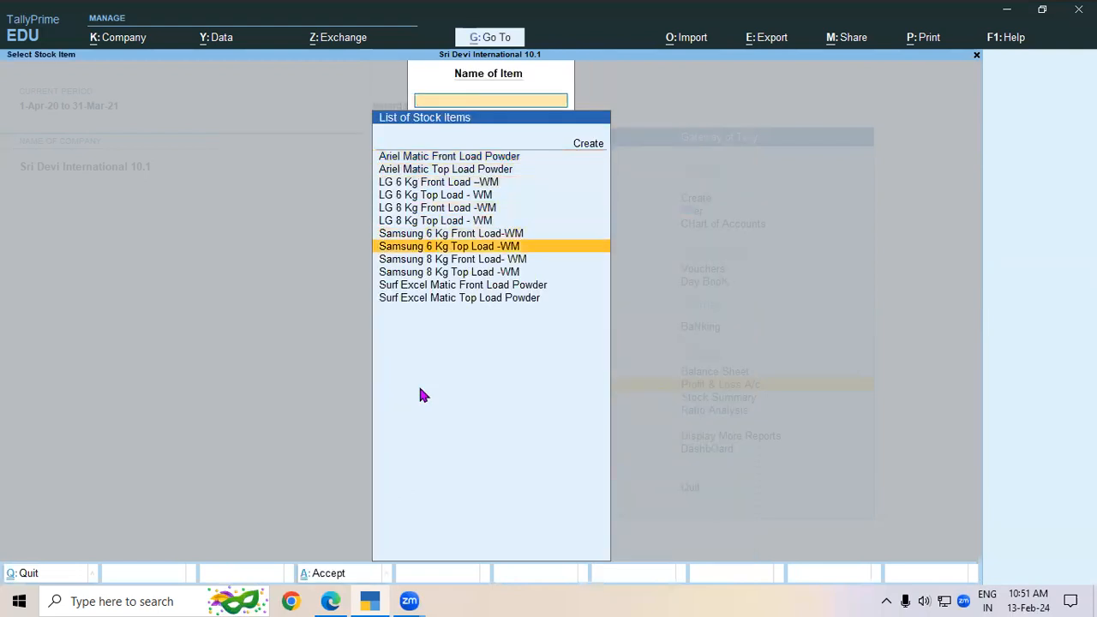
pyautogui.press('Return')
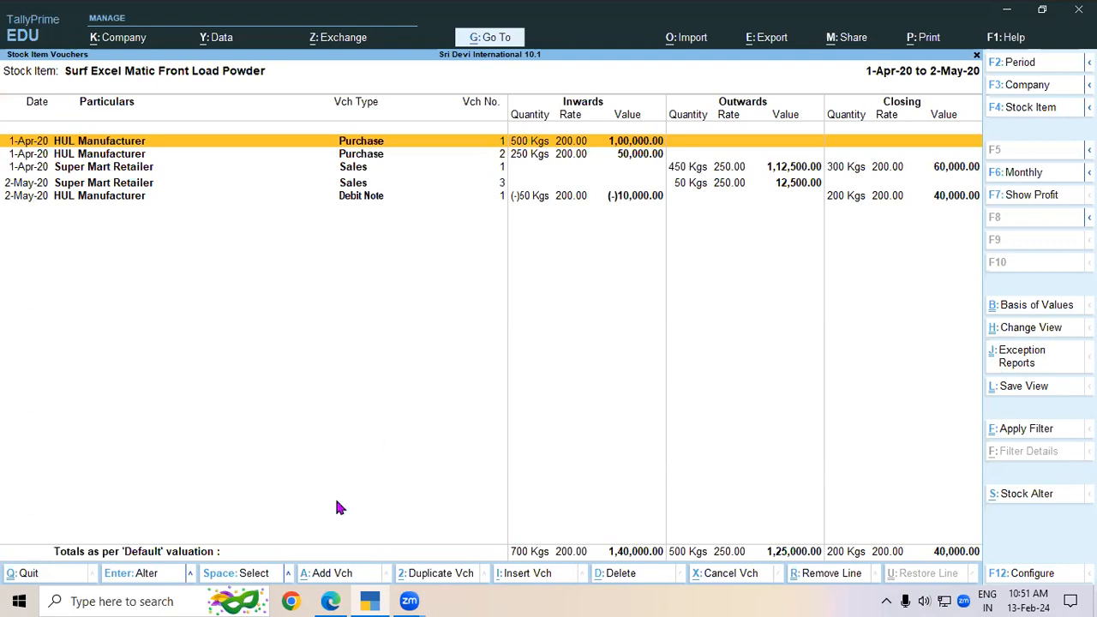
# Examine the inward, outward and closing figures of the HUL Manufacturer purchases, Super Mart Retailer sales and the Debit Note.
pyautogui.click(520, 156)
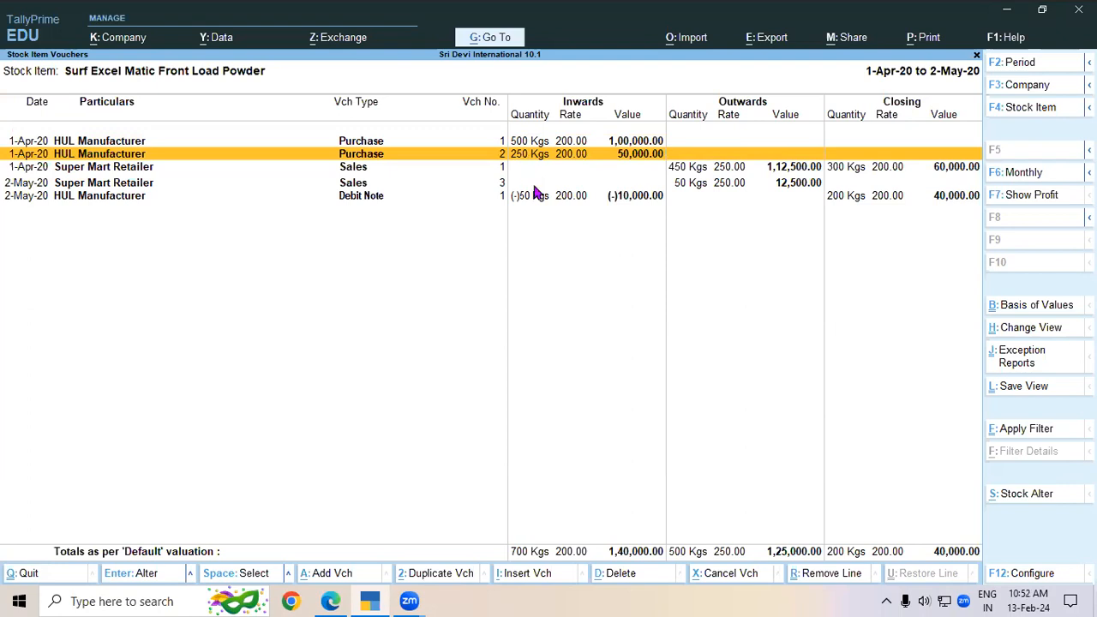
pyautogui.click(685, 169)
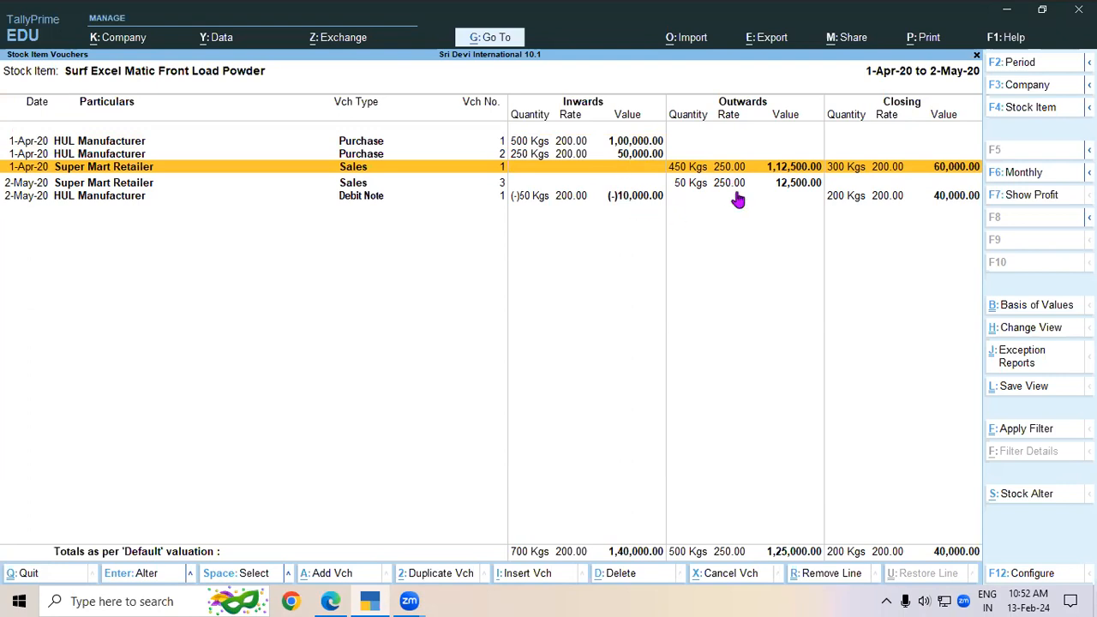
pyautogui.click(695, 183)
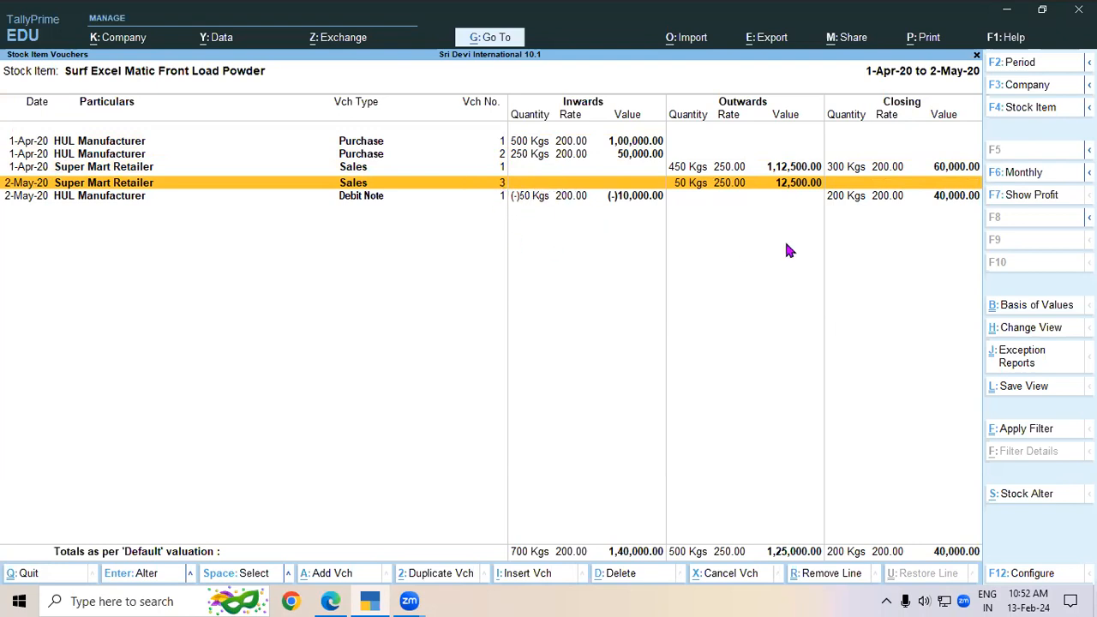
pyautogui.click(839, 198)
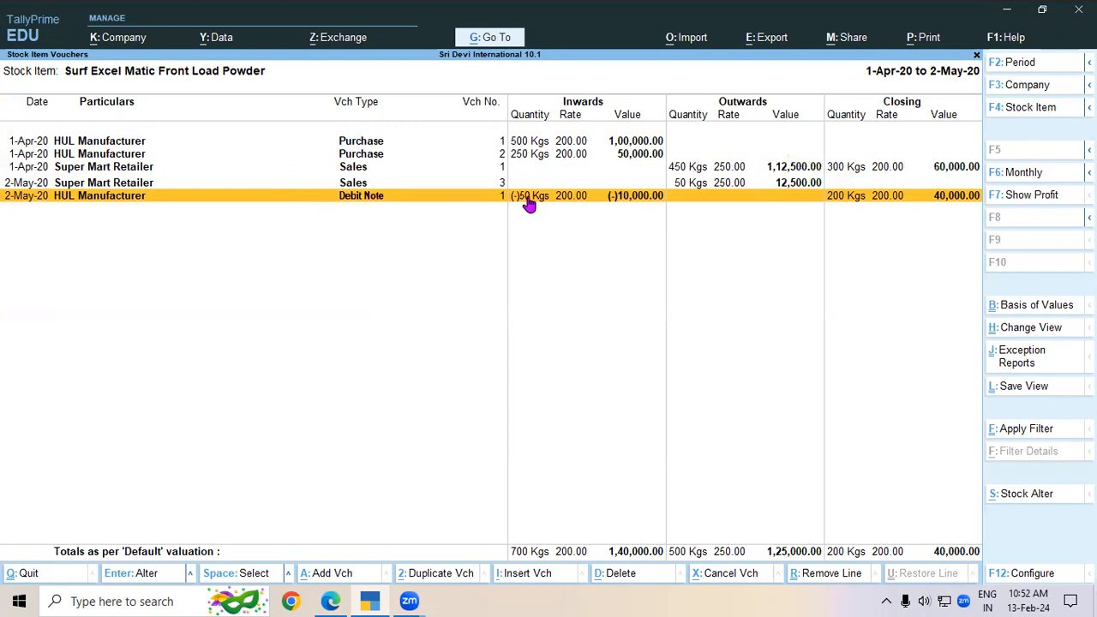
# Switch to the PDF lesson in Edge and read Figure 1.37's explanation and the Activity 1 payment entry for HUL Manufacturer.
pyautogui.click(341, 593)
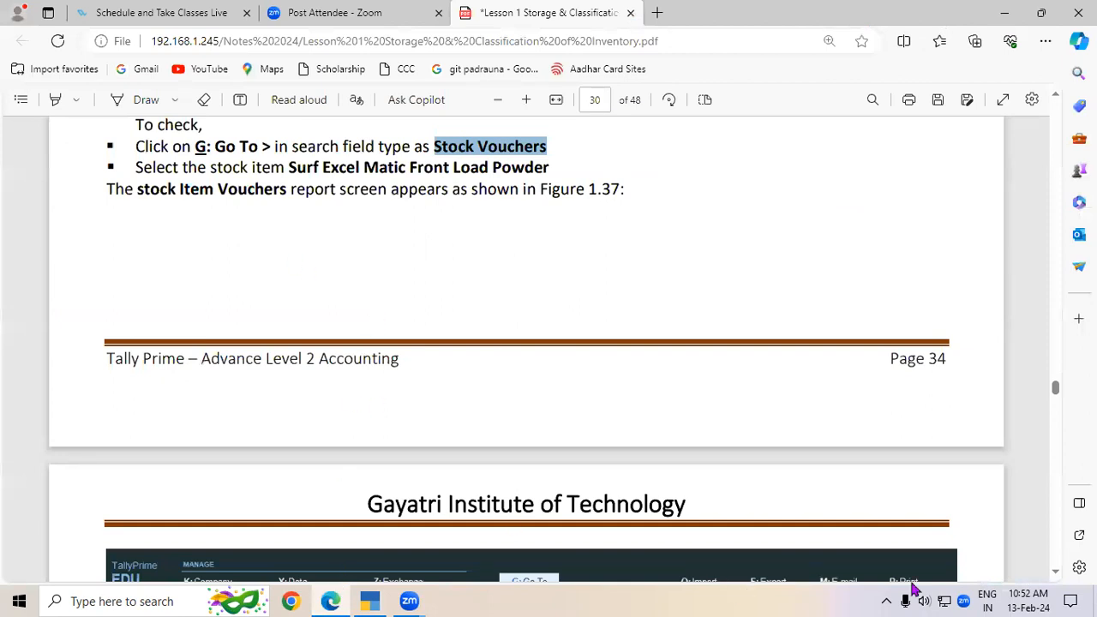
pyautogui.click(1056, 572)
pyautogui.scroll(-4, 1056, 576)
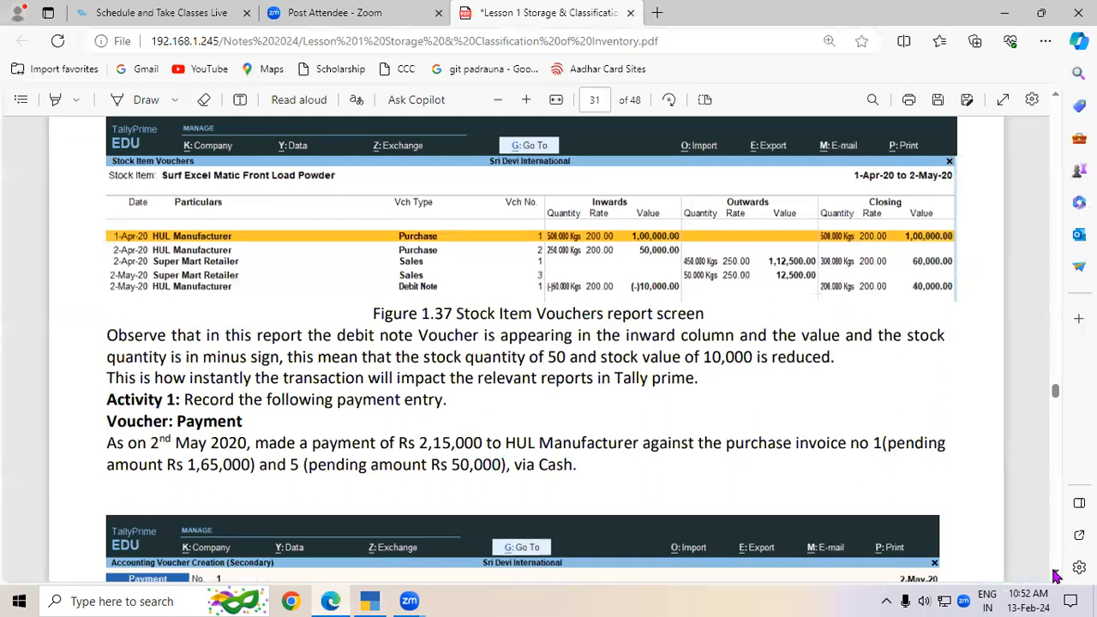
pyautogui.scroll(-2, 1056, 576)
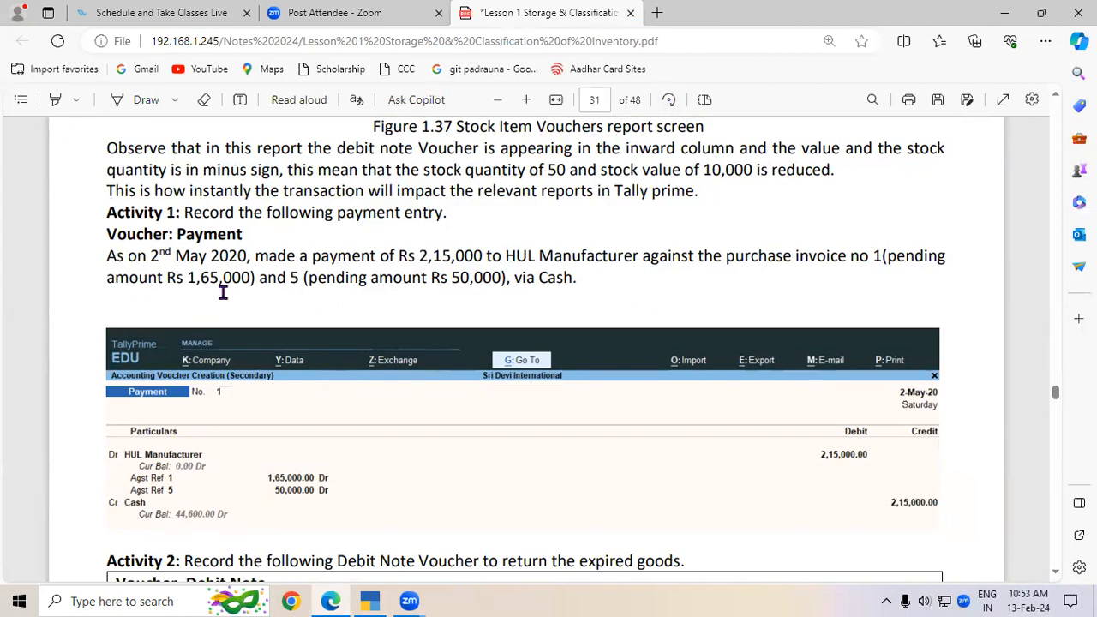
pyautogui.moveTo(200, 261); pyautogui.dragTo(250, 259)
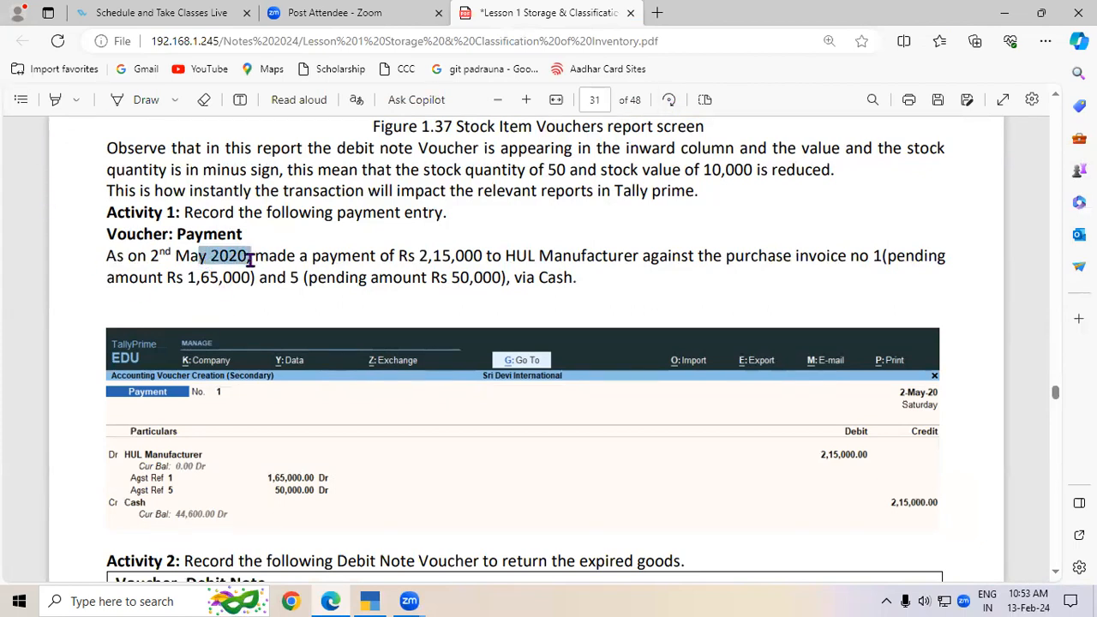
pyautogui.moveTo(539, 257); pyautogui.dragTo(583, 258)
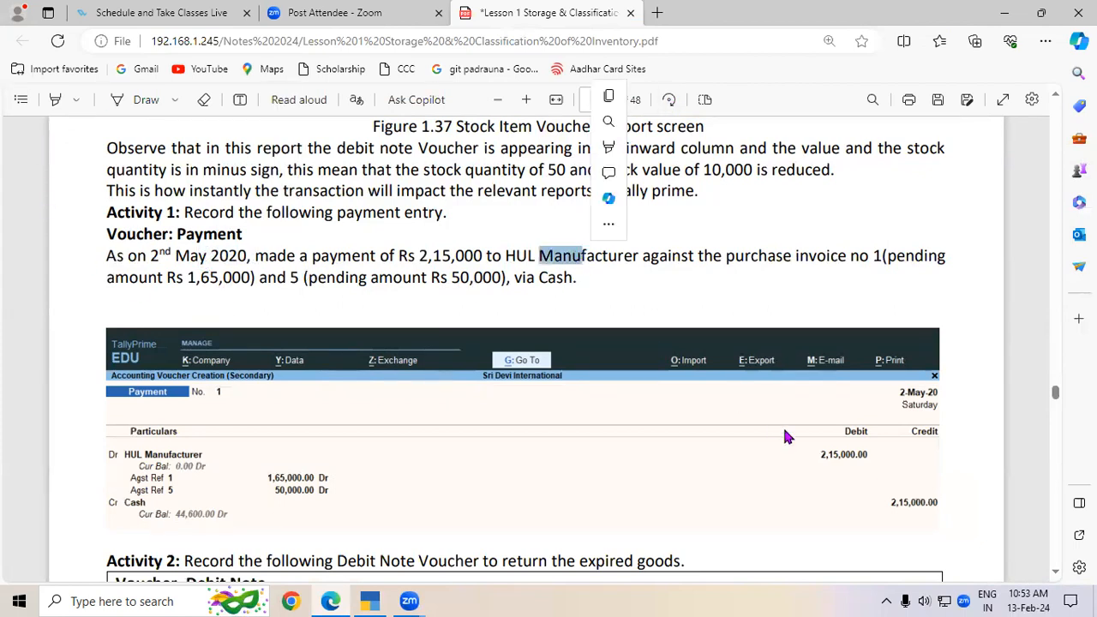
# Switch to TallyPrime, return to the Gateway of Tally, and start a new Payment voucher.
pyautogui.click(372, 601)
pyautogui.press('Escape')
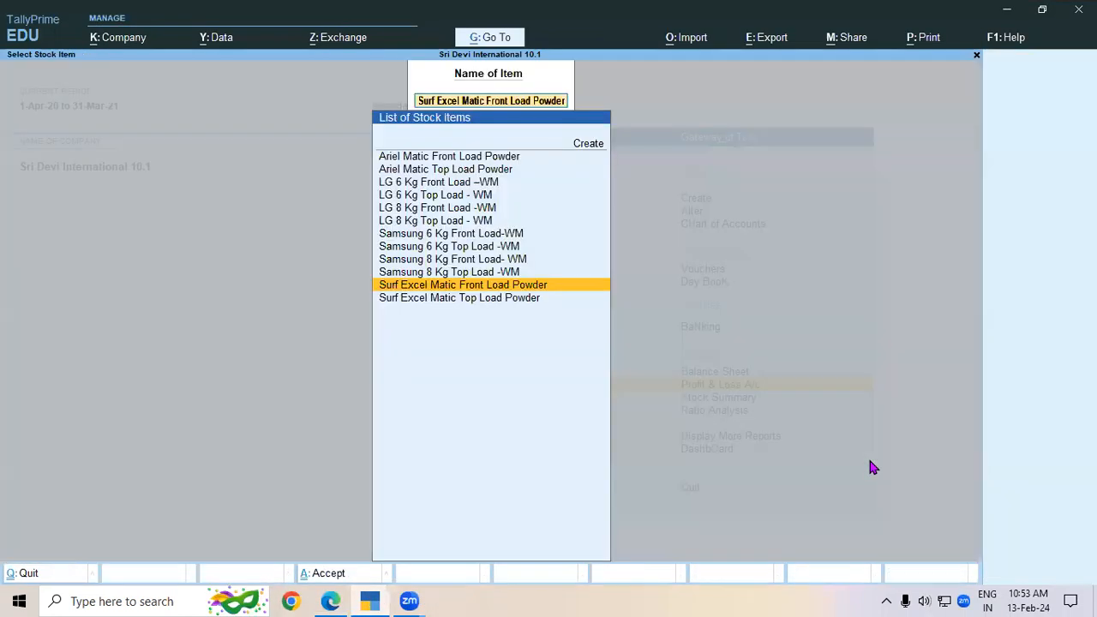
pyautogui.press('Escape')
pyautogui.press('Up')
pyautogui.press('Up')
pyautogui.press('Up')
pyautogui.press('Up')
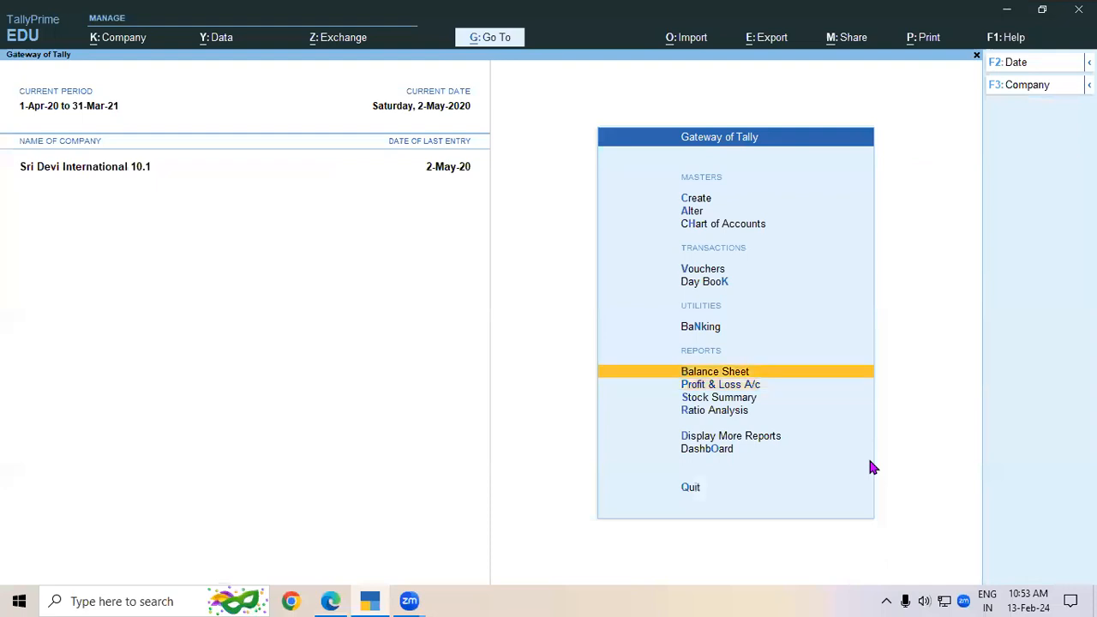
pyautogui.press('Return')
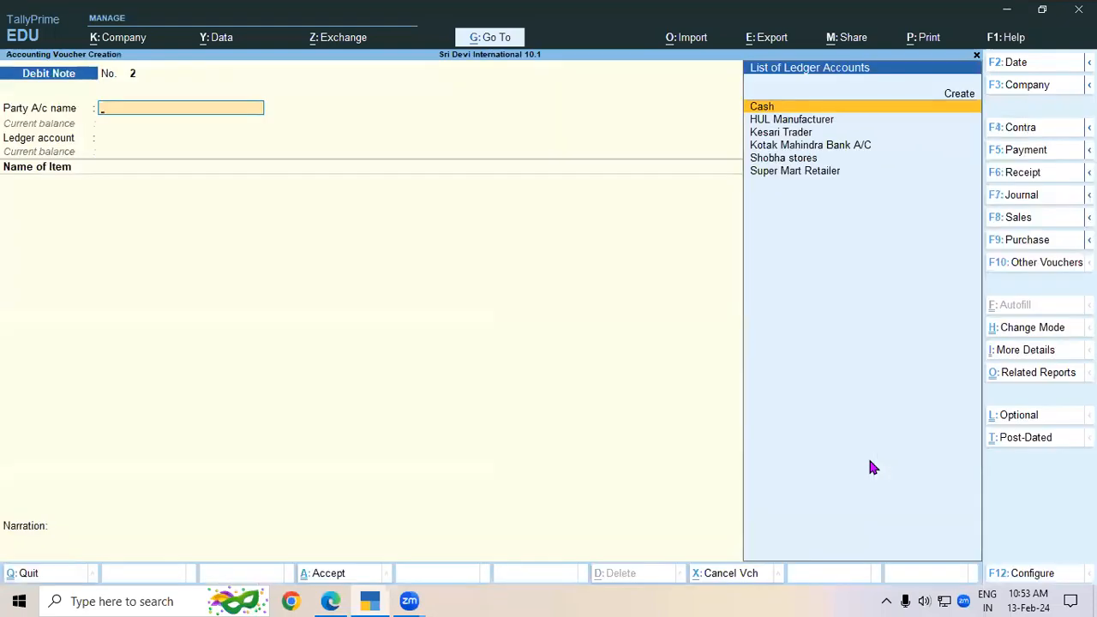
pyautogui.press('F5')
# Debit HUL Manufacturer 2,15,000 in the Payment voucher, adjusted as Agst Ref 1 for 1,65,000 and Agst Ref 5 for 50,000.
pyautogui.press('Return')
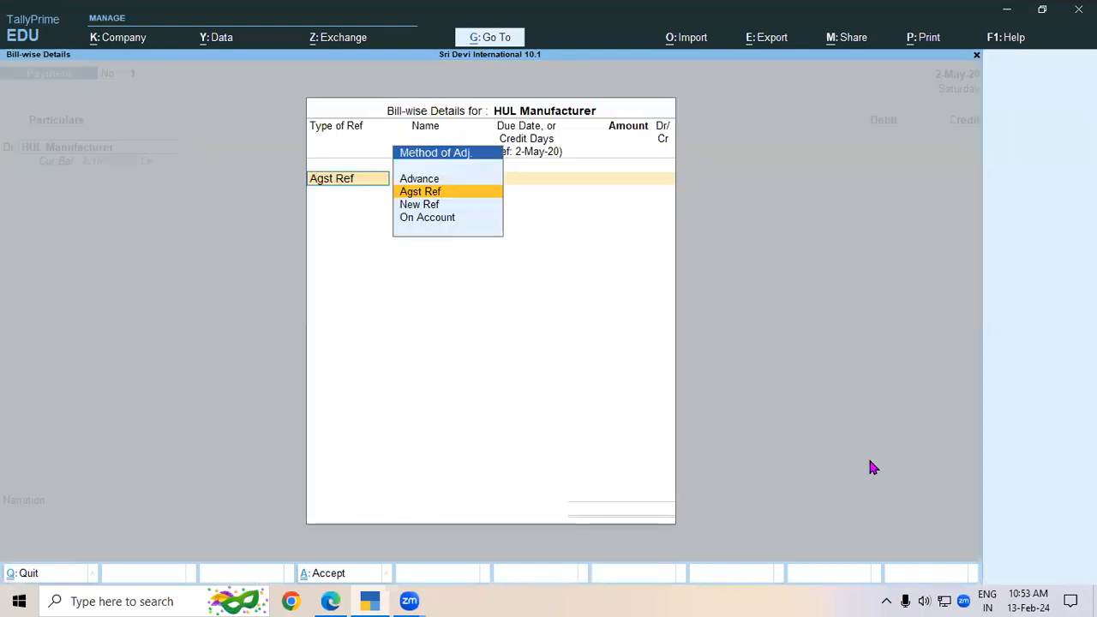
pyautogui.press('Return')
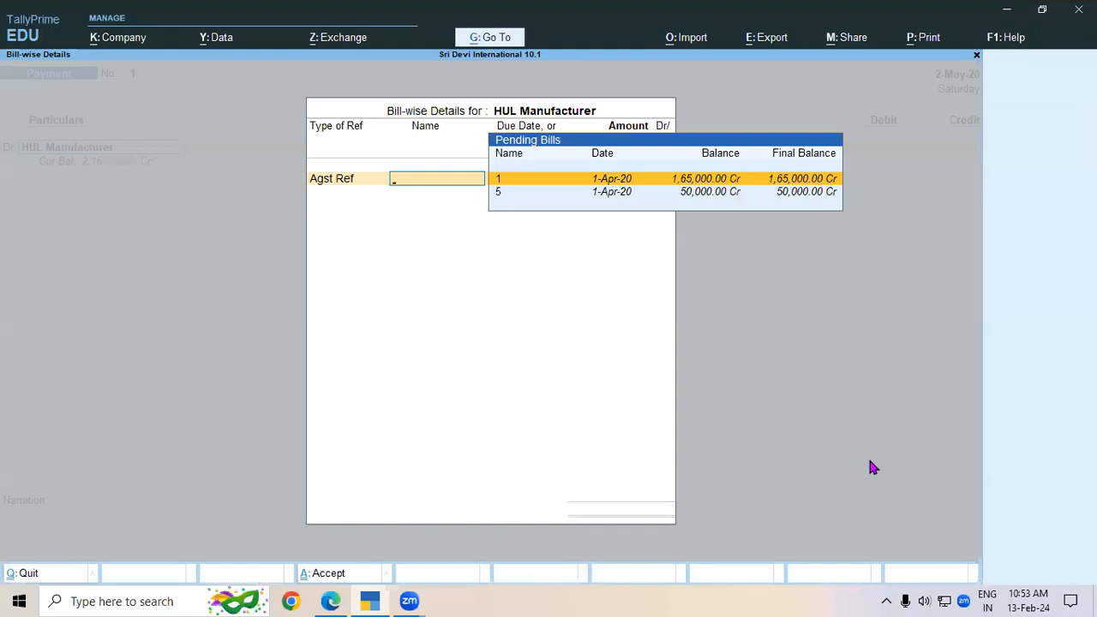
pyautogui.press('Return')
pyautogui.press('Return')
pyautogui.press('Down')
pyautogui.press('Down')
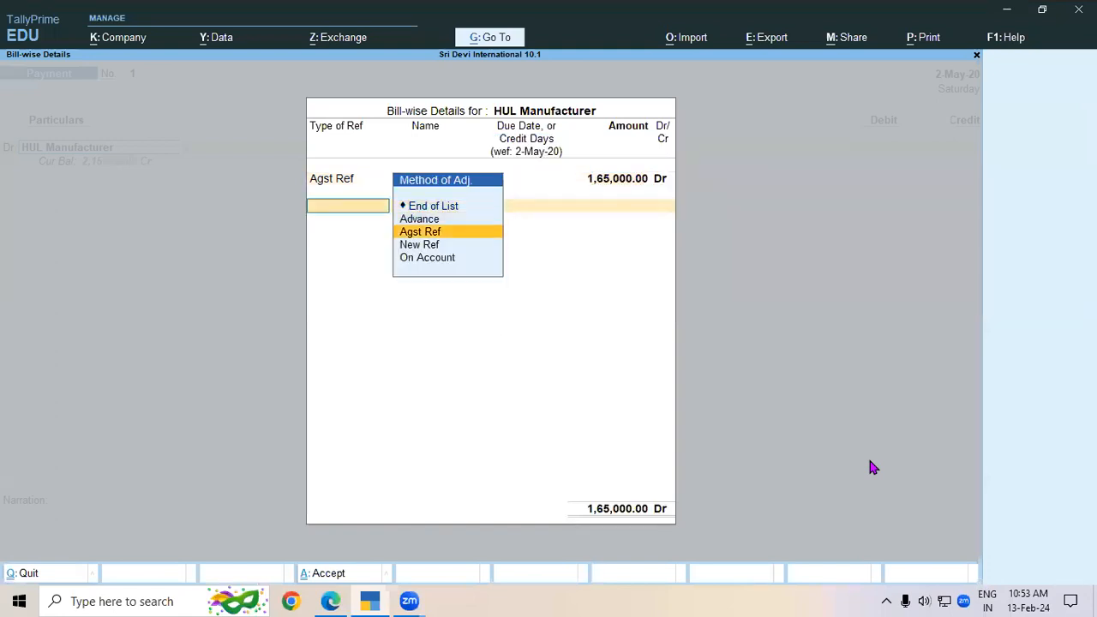
pyautogui.press('Return')
pyautogui.press('Return')
pyautogui.press('Return')
pyautogui.press('Return')
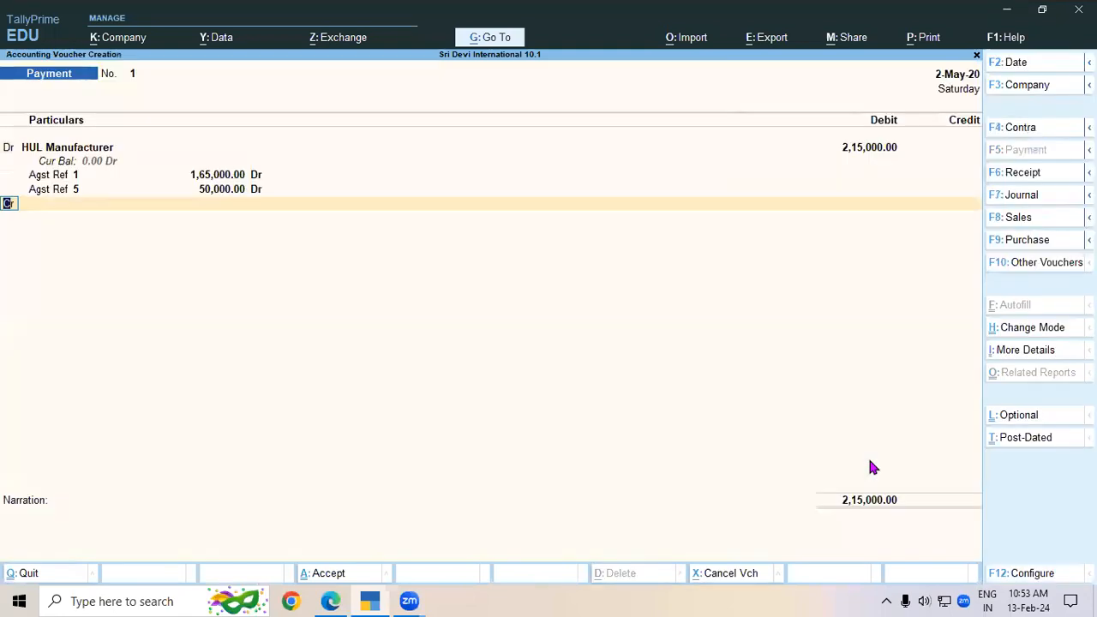
# Credit Cash with 2,15,000 in the Payment voucher and save the voucher.
pyautogui.press('Return')
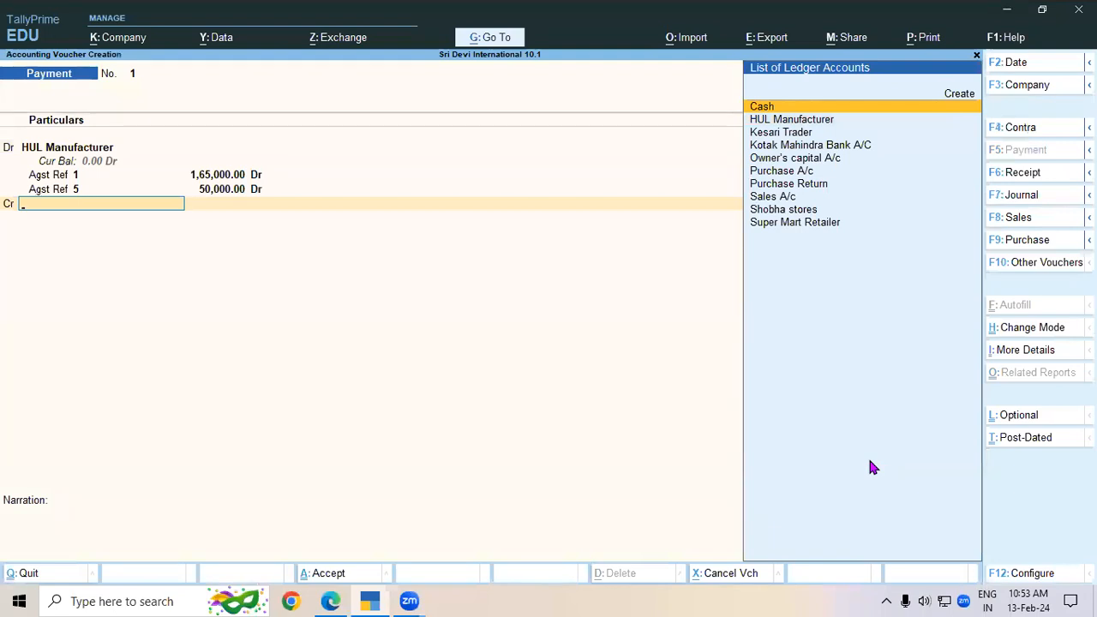
pyautogui.write('Ca')
pyautogui.press('Return')
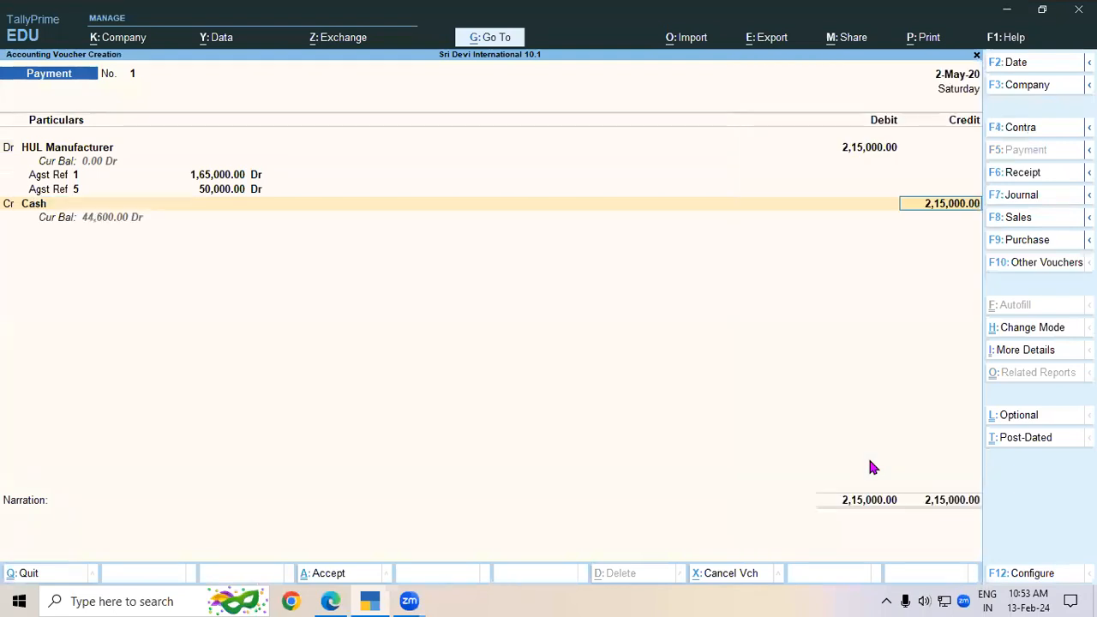
pyautogui.press('Return')
pyautogui.press('Return')
pyautogui.press('Return')
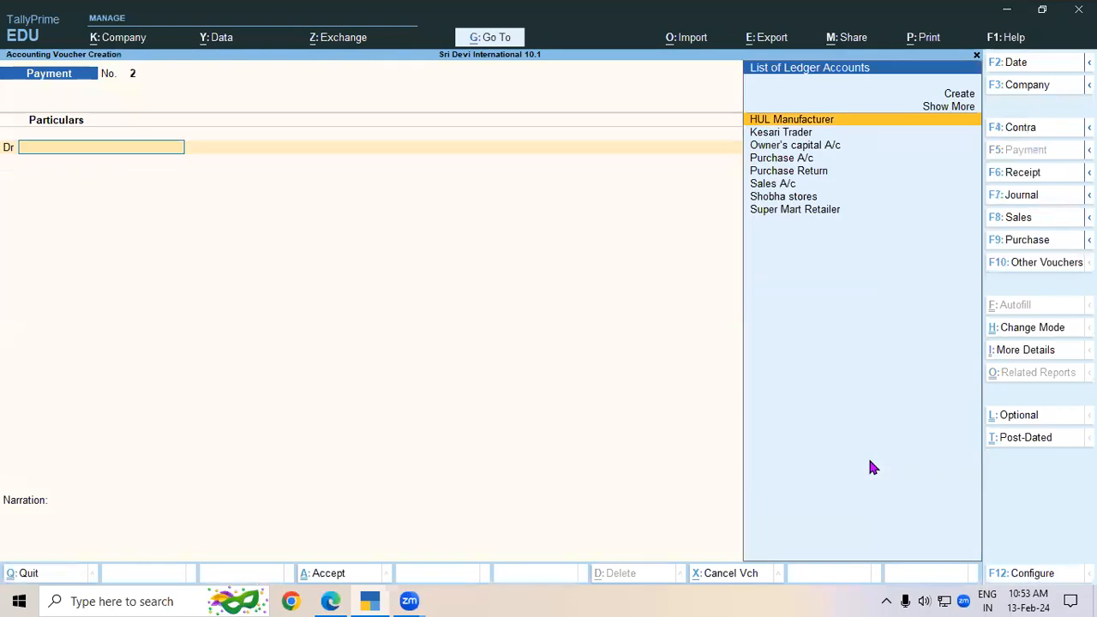
# Switch to the PDF lesson in Edge and read the Activity 2 Debit Note details for the expired goods returned to Kesari Traders.
pyautogui.hotkey('alt', 'Tab')
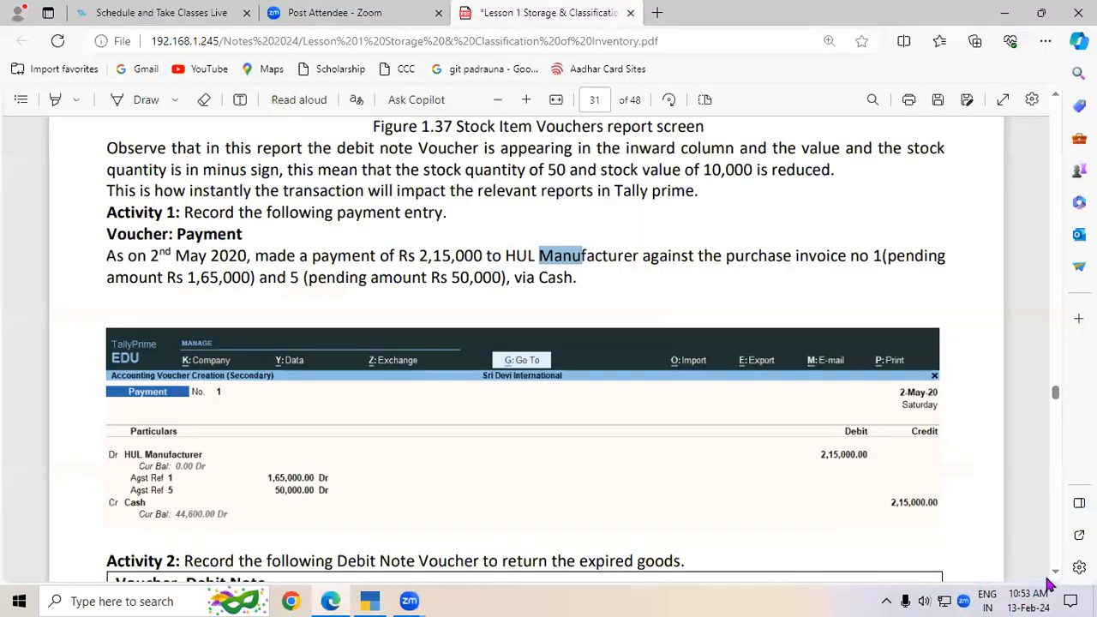
pyautogui.scroll(-5, 1057, 577)
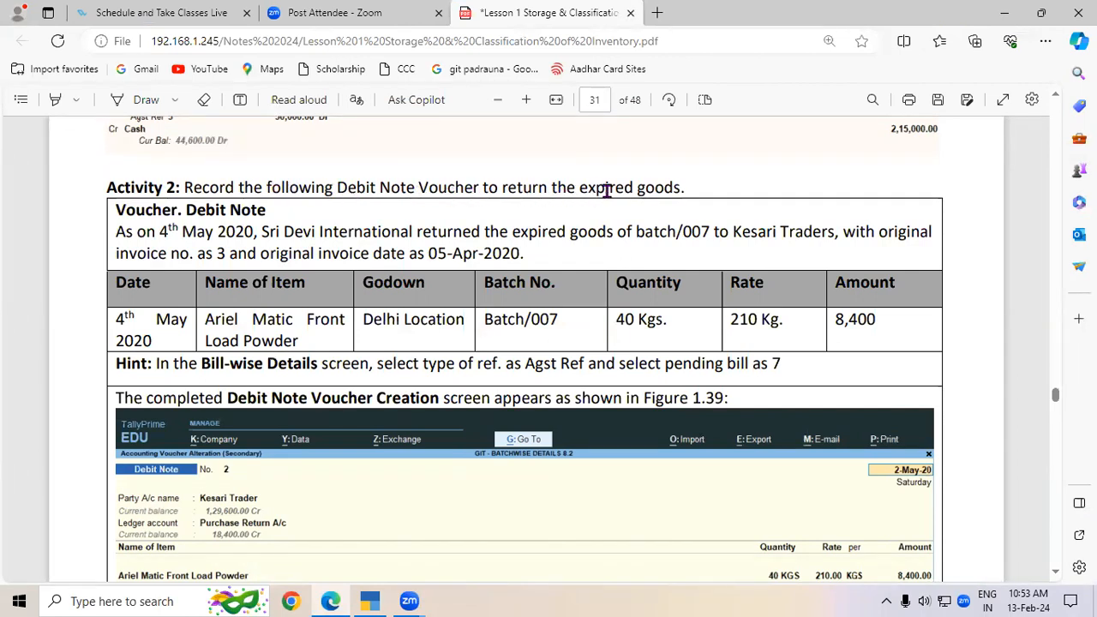
pyautogui.moveTo(361, 319); pyautogui.dragTo(401, 316)
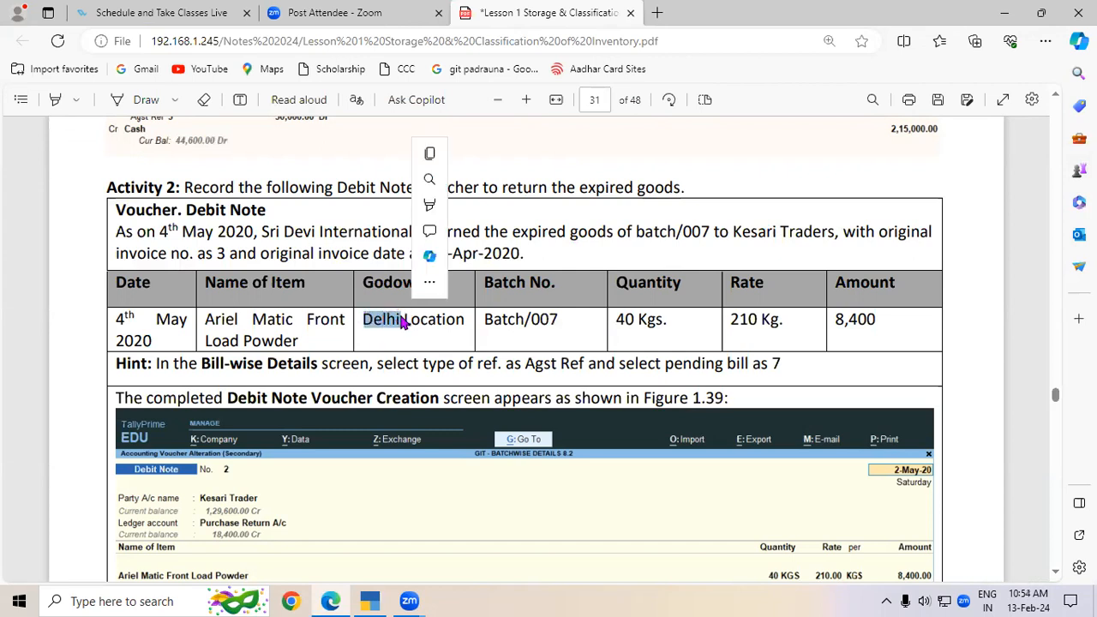
# Switch to TallyPrime and change the voucher type from Payment to Debit Note.
pyautogui.click(370, 601)
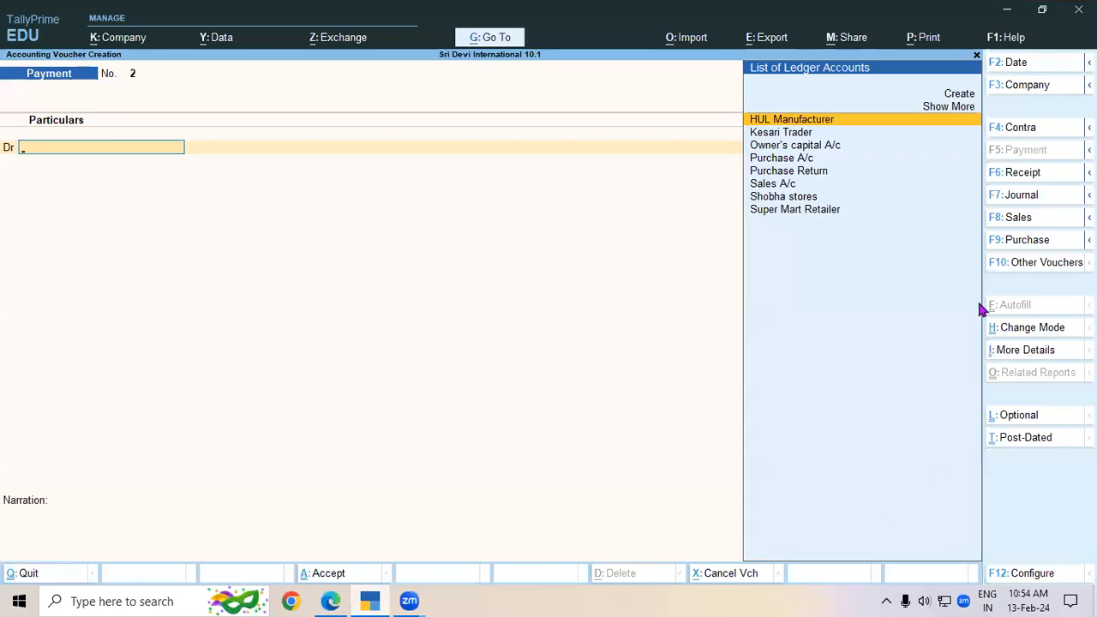
pyautogui.click(1025, 263)
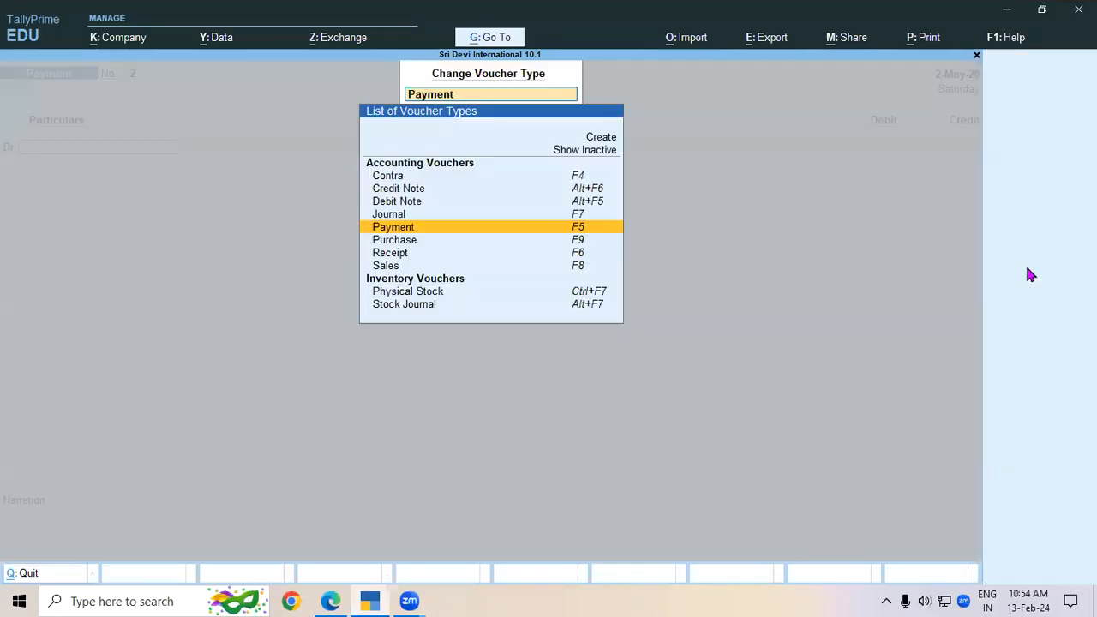
pyautogui.click(583, 206)
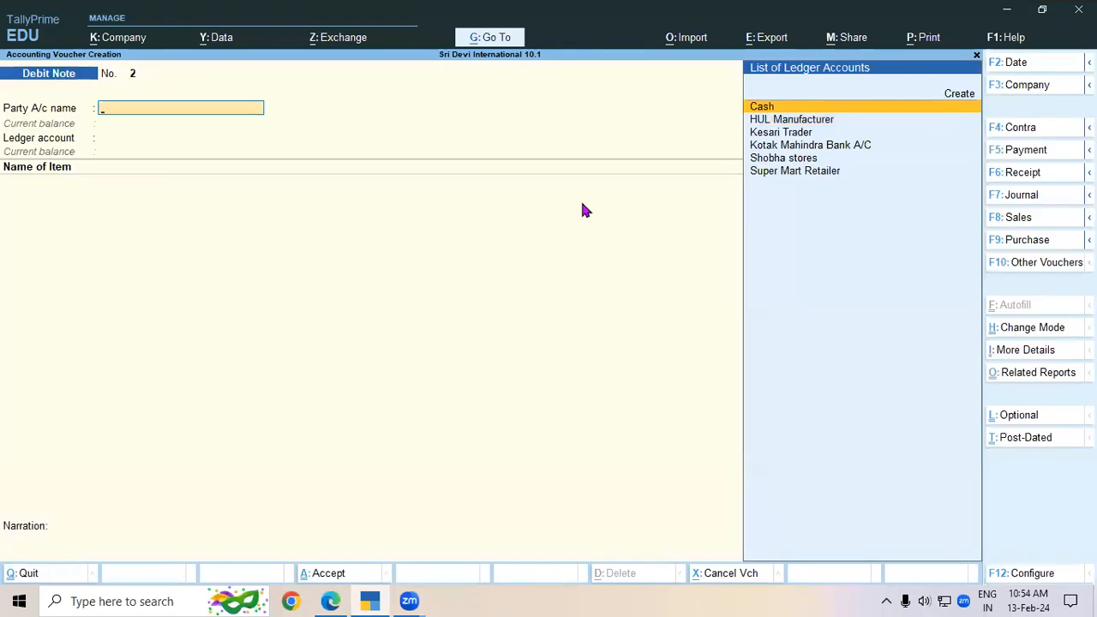
pyautogui.hotkey('alt', 'Tab')
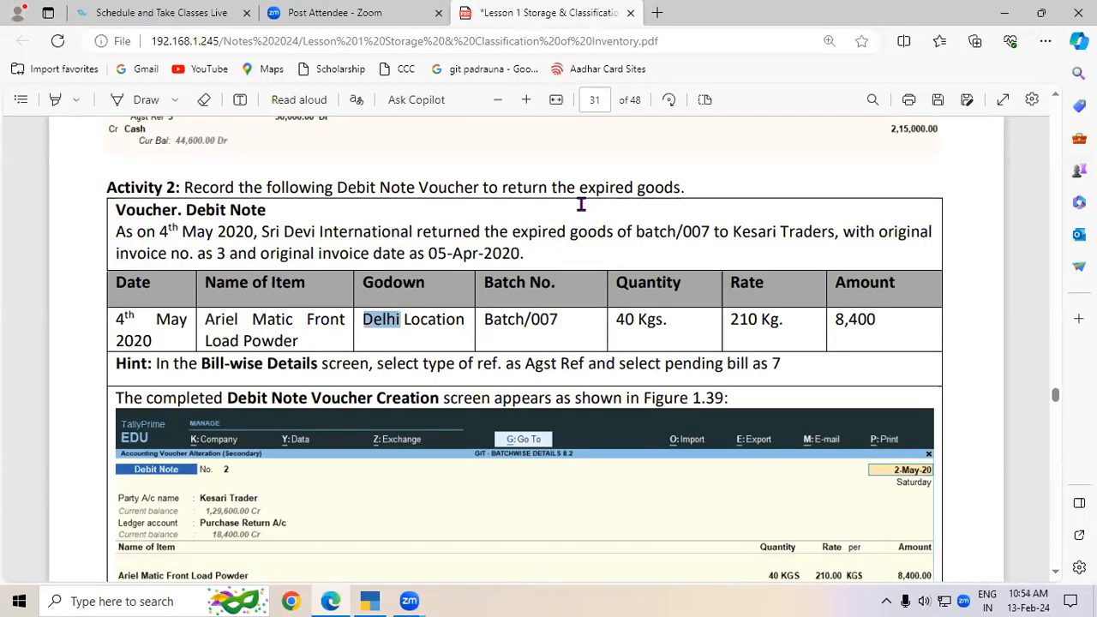
pyautogui.hotkey('alt', 'Tab')
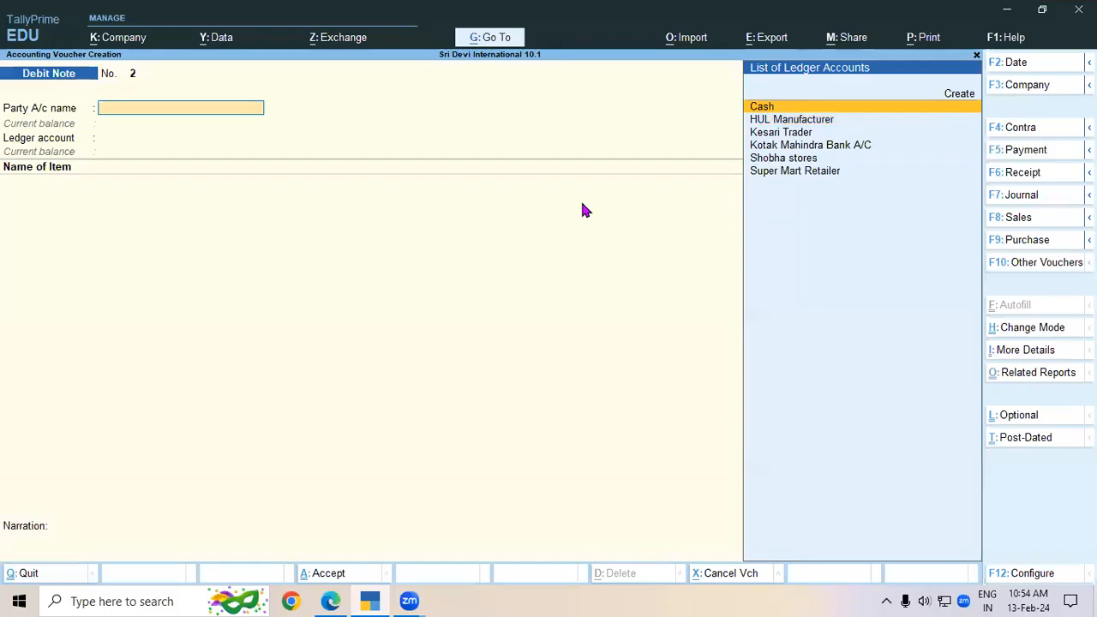
# Set Kesari Trader as the Debit Note's party, accept its dispatch and party details, and choose Purchase Return as the ledger account.
pyautogui.press('Down')
pyautogui.press('Down')
pyautogui.press('Return')
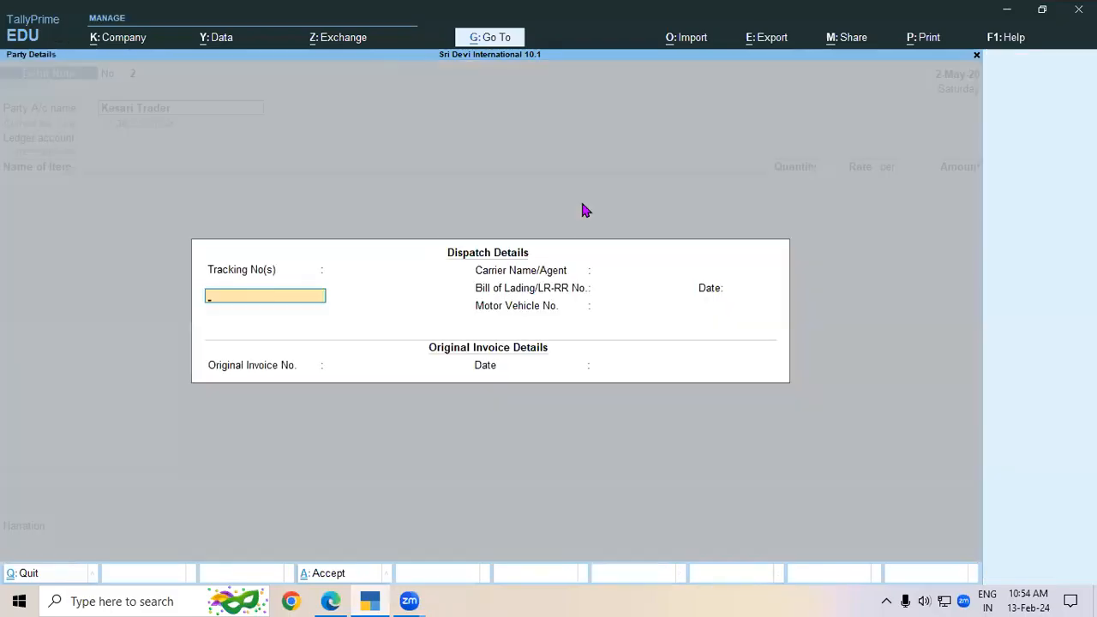
pyautogui.hotkey('ctrl', 'a')
pyautogui.press('Return')
pyautogui.press('Return')
pyautogui.press('Return')
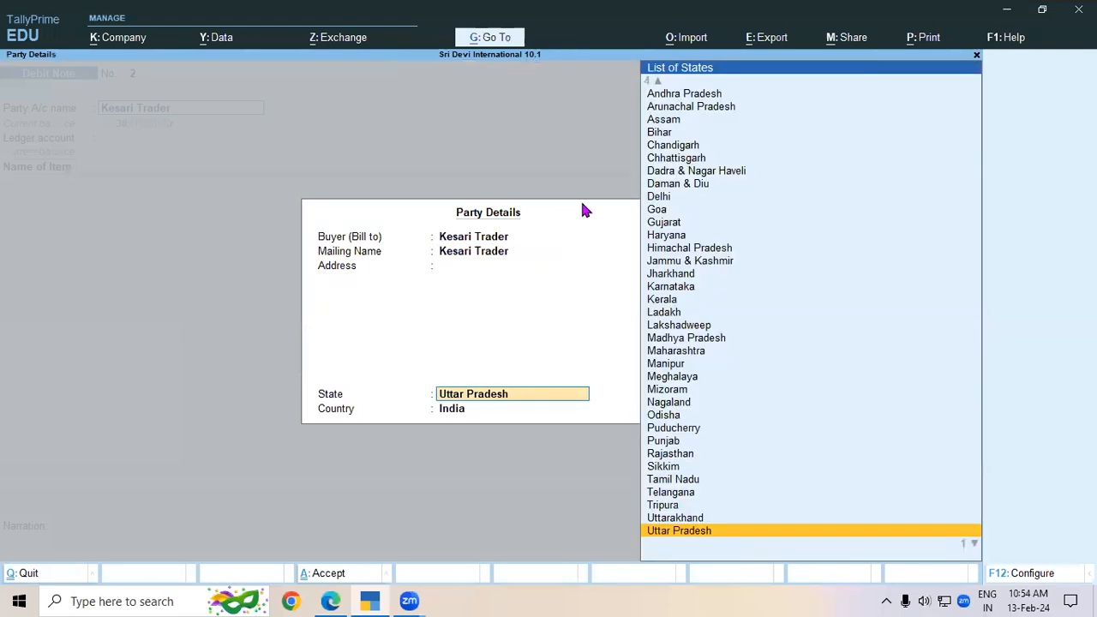
pyautogui.hotkey('ctrl', 'a')
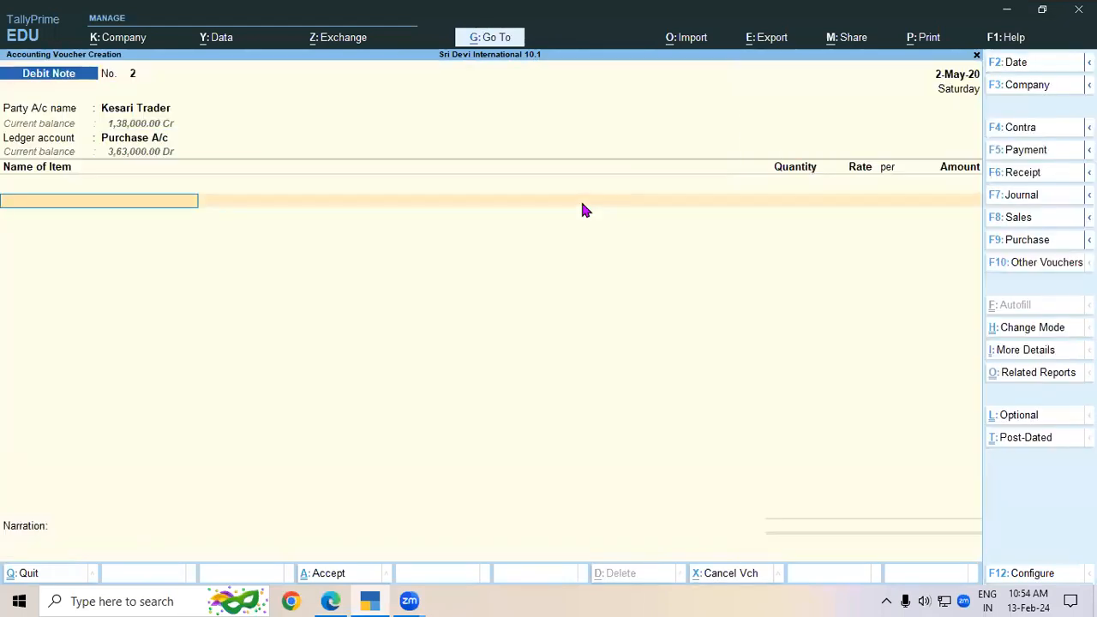
pyautogui.press('BackSpace')
pyautogui.press('Down')
pyautogui.press('Return')
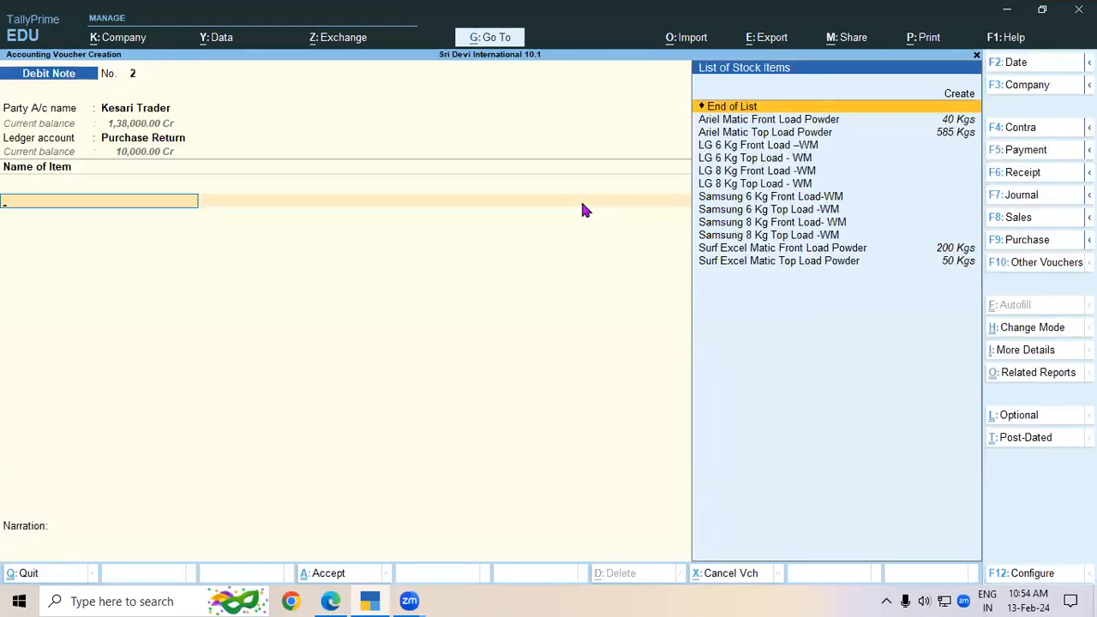
# Add Ariel Matic Front Load Powder to the Debit Note, allocated to the Gorakhpur- UP godown and Batch/007.
pyautogui.hotkey('alt', 'Tab')
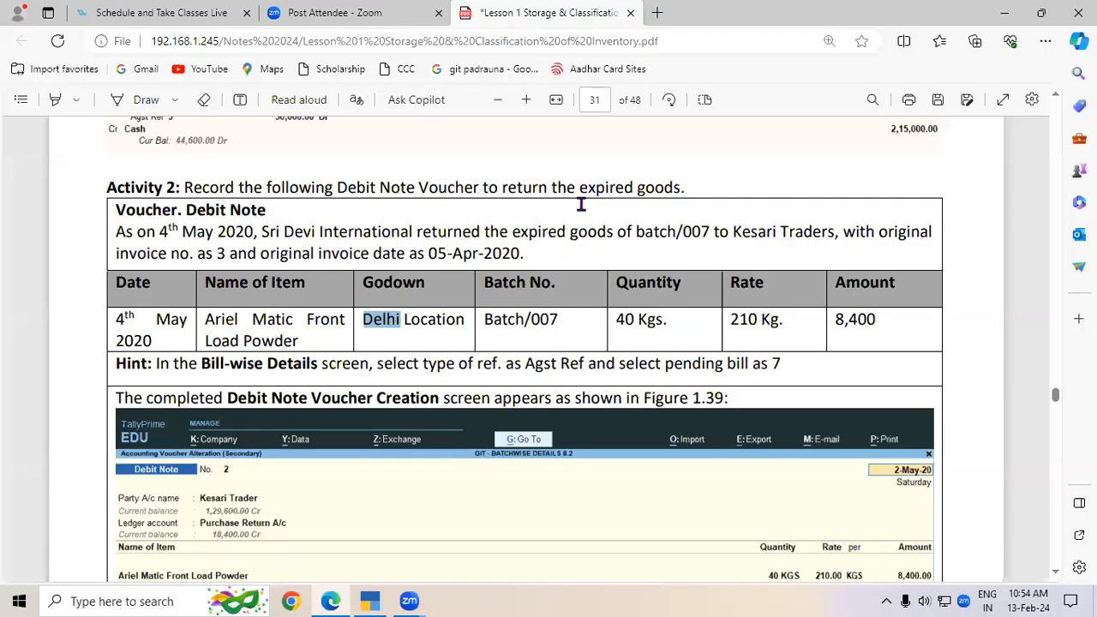
pyautogui.hotkey('alt', 'Tab')
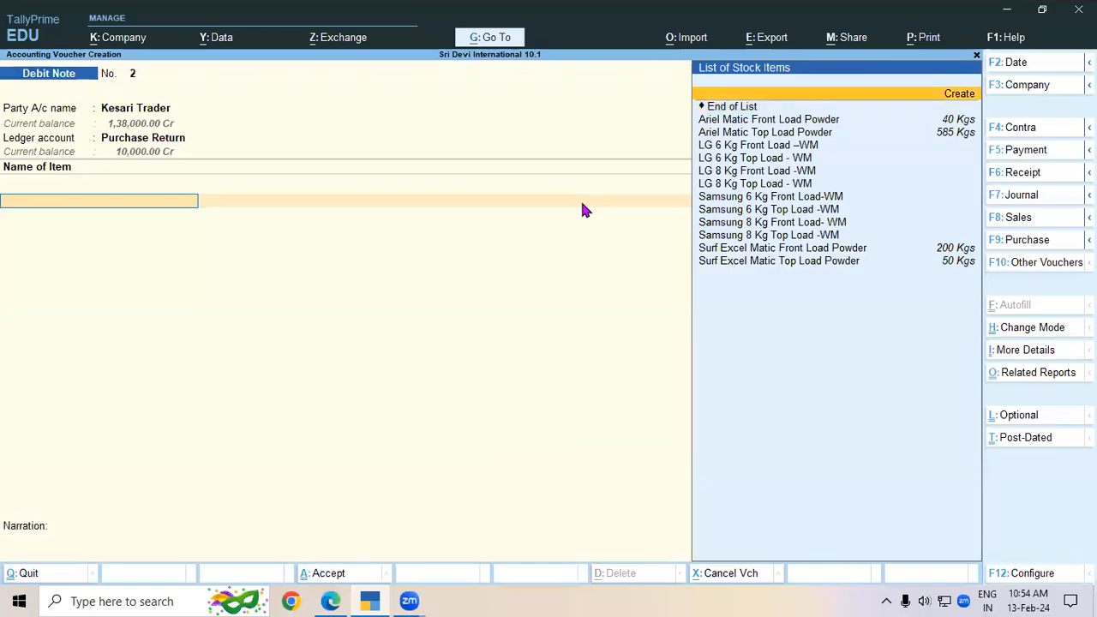
pyautogui.press('Down')
pyautogui.press('Return')
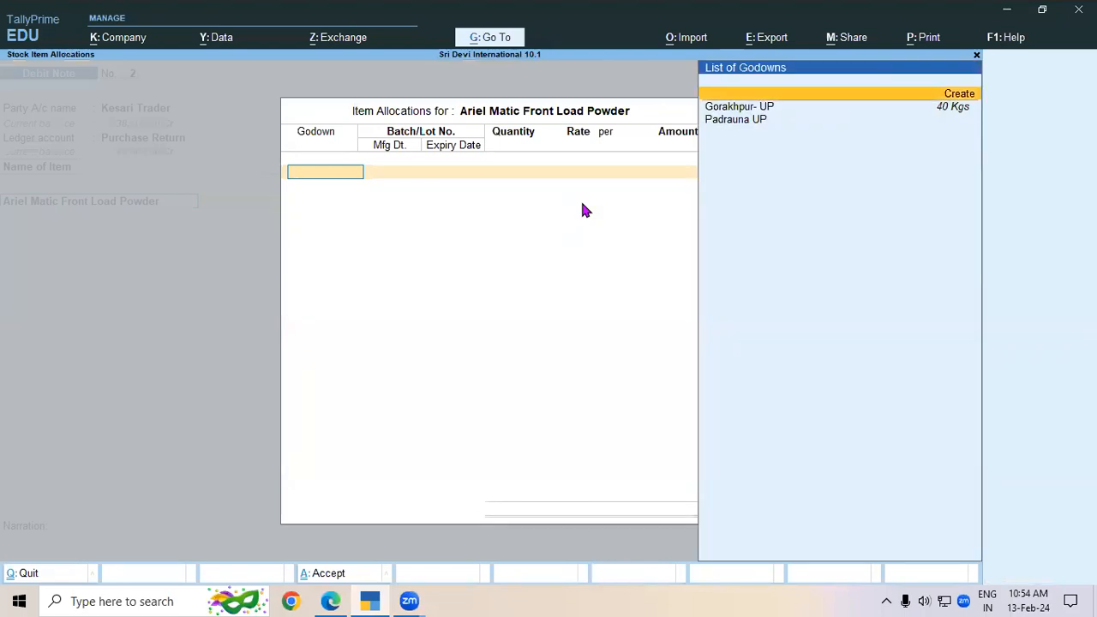
pyautogui.press('Down')
pyautogui.press('Return')
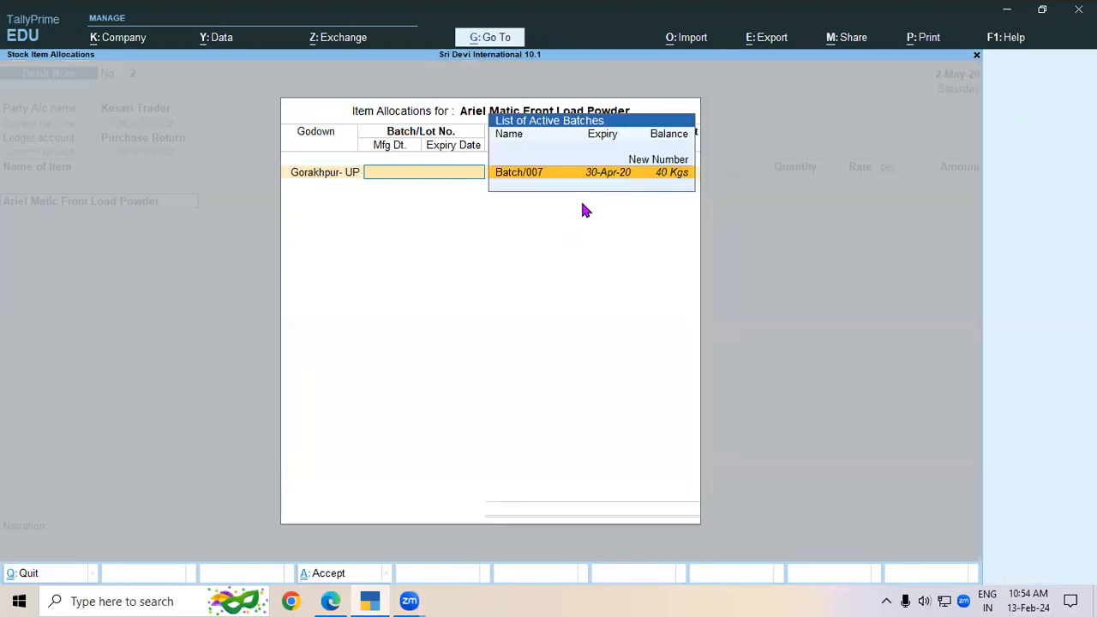
pyautogui.press('Return')
pyautogui.press('Return')
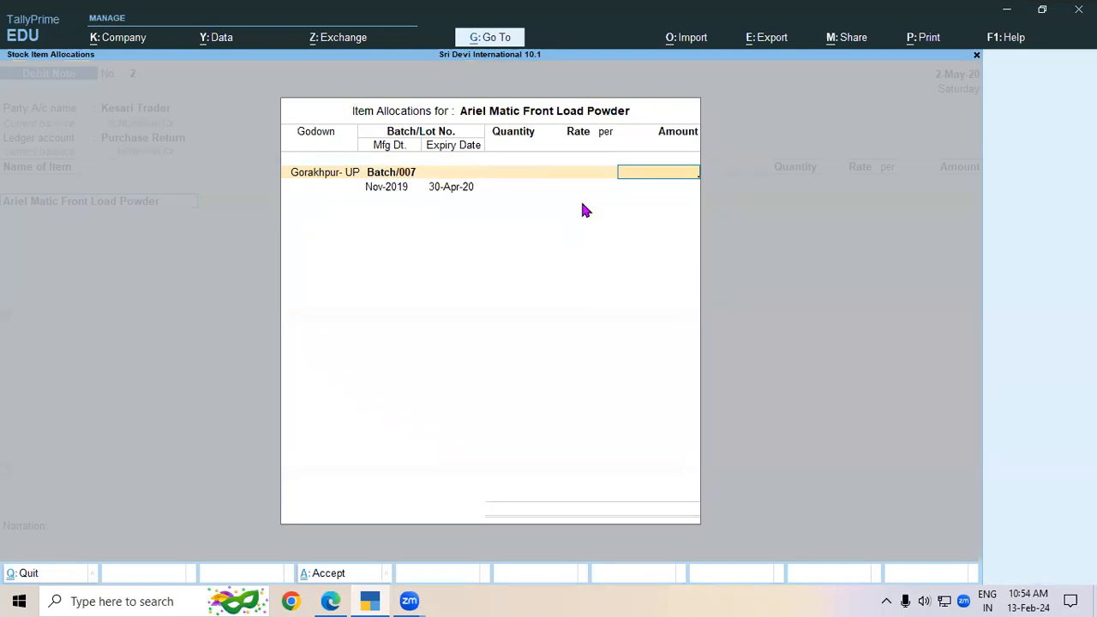
# Enter a returned quantity of 40 Kgs at 210.00 per Kg for Batch/007 and complete the item line at 8,400.
pyautogui.press('BackSpace')
pyautogui.write('40')
pyautogui.press('Return')
pyautogui.press('Return')
pyautogui.press('Return')
pyautogui.press('Return')
pyautogui.press('Return')
pyautogui.write('apr-20')
pyautogui.press('Return')
pyautogui.press('Return')
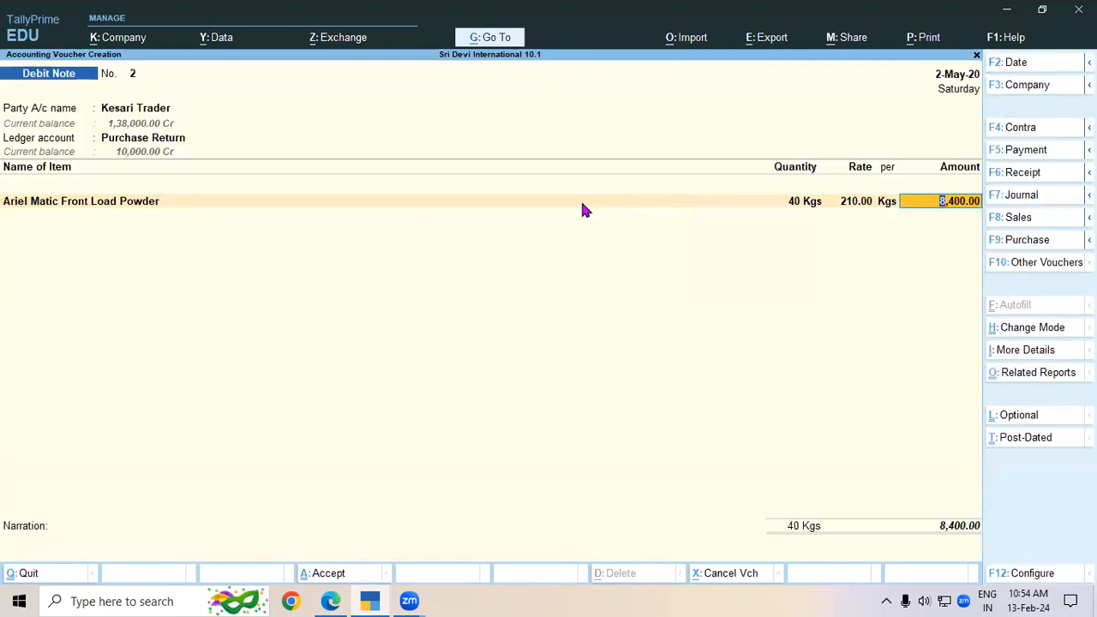
pyautogui.press('Return')
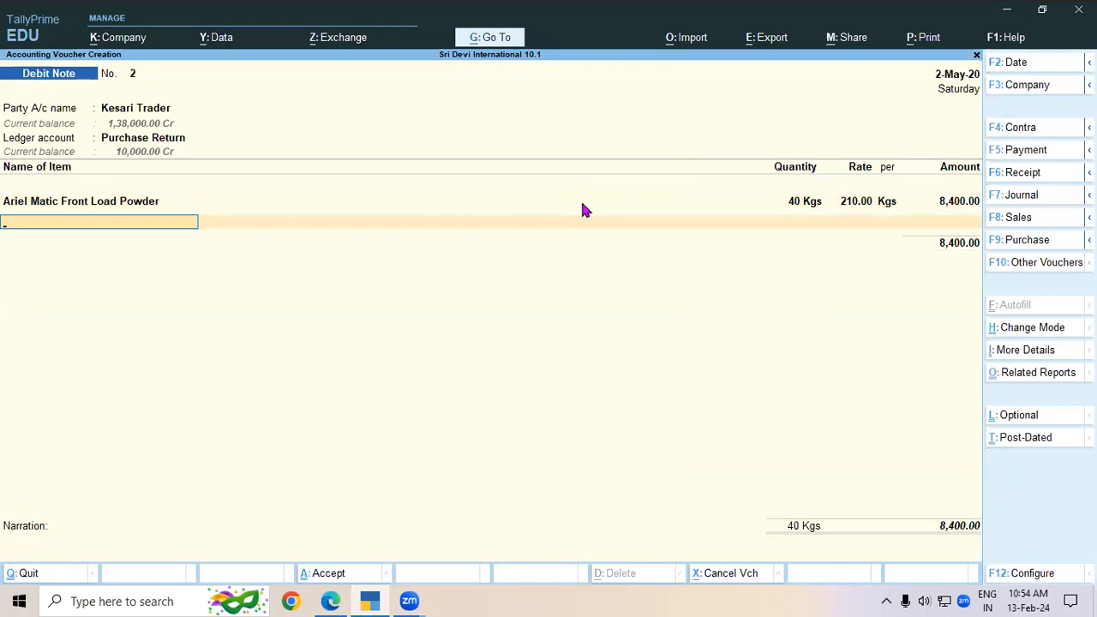
# In the additional details for Ariel Matic Front Load Powder, enter 3 as the original invoice number, copied from the PDF lesson.
pyautogui.click(1016, 351)
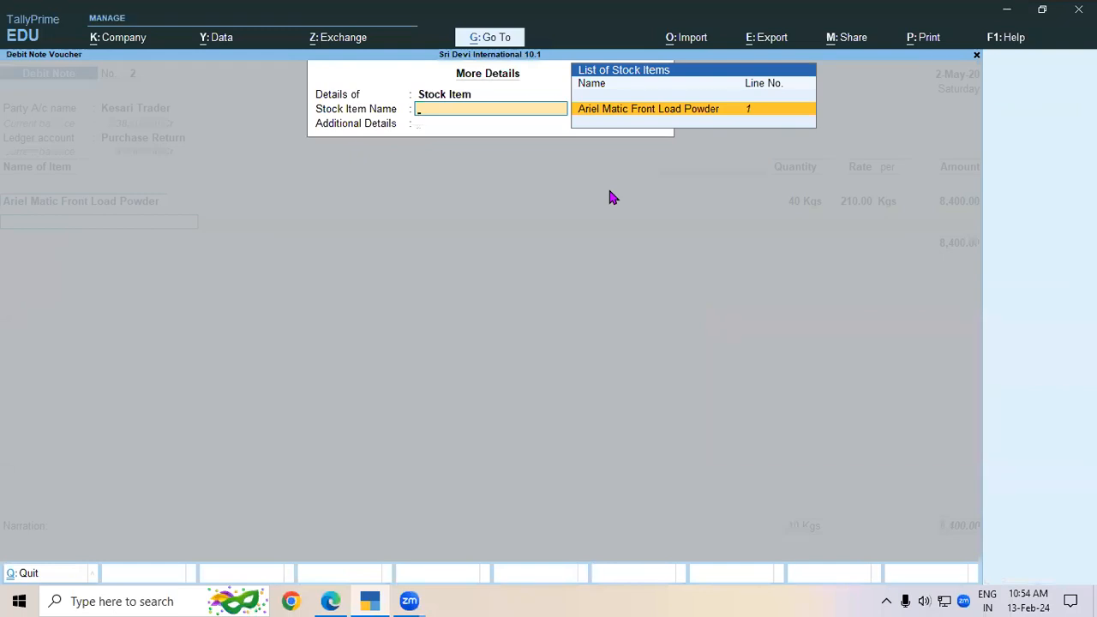
pyautogui.press('Return')
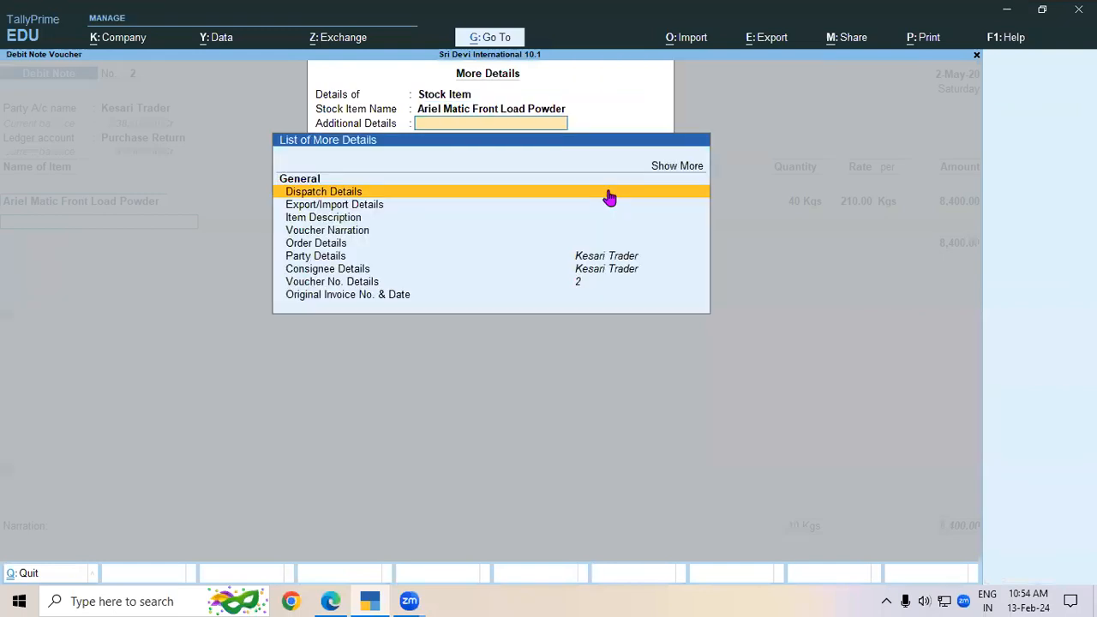
pyautogui.press('Down')
pyautogui.press('Down')
pyautogui.press('Down')
pyautogui.press('Down')
pyautogui.press('Down')
pyautogui.press('Down')
pyautogui.press('Down')
pyautogui.press('Down')
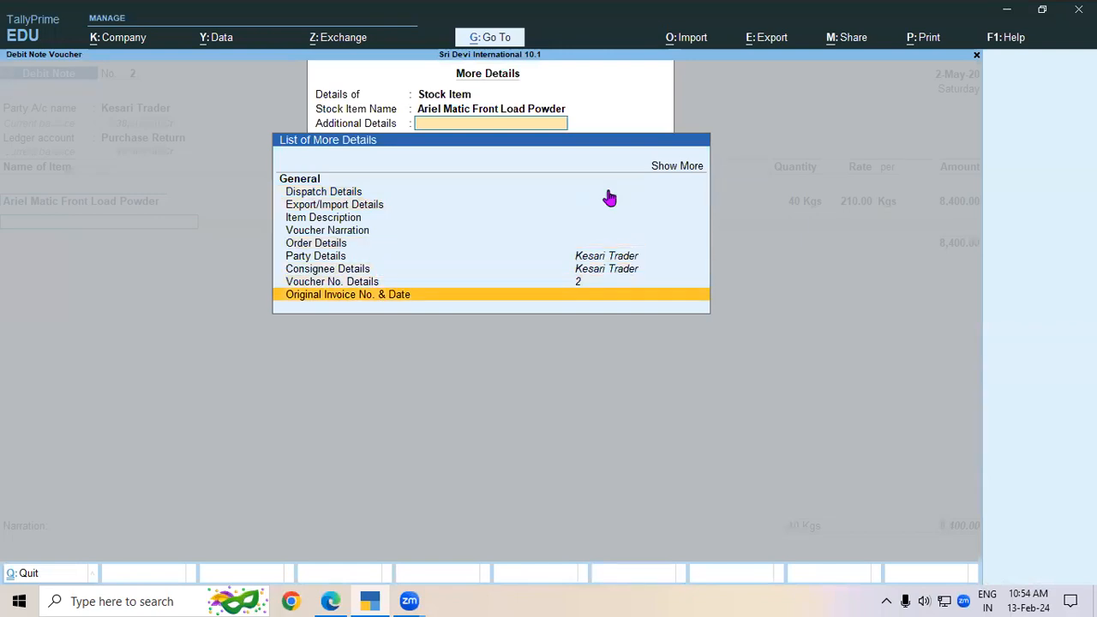
pyautogui.press('Return')
pyautogui.hotkey('alt', 'Tab')
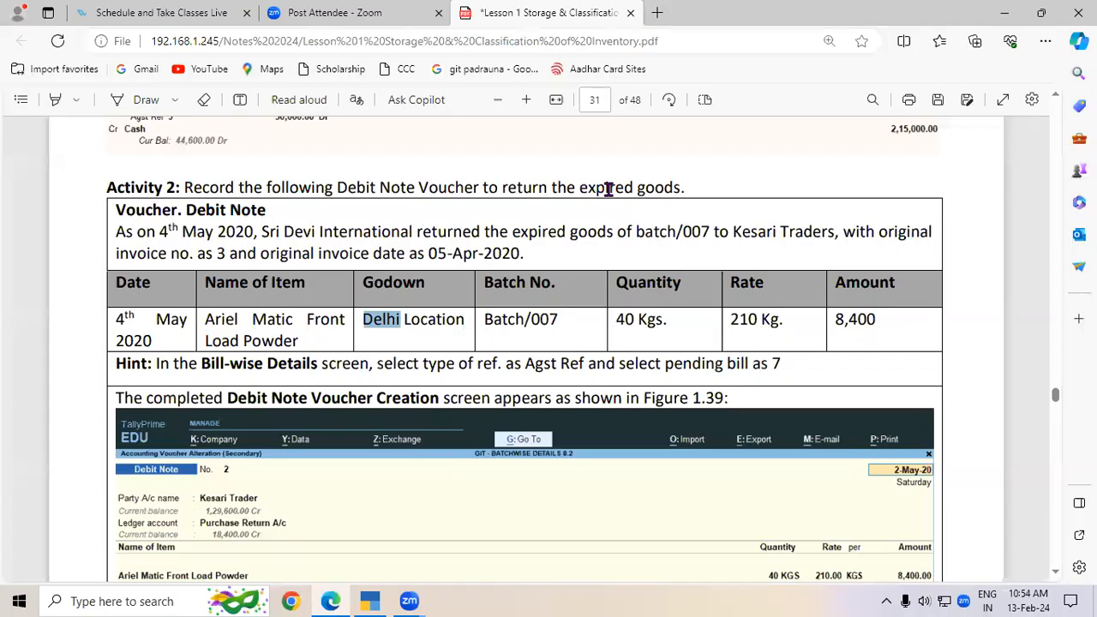
pyautogui.doubleClick(217, 253)
pyautogui.hotkey('ctrl', 'c')
pyautogui.hotkey('alt', 'Tab')
pyautogui.hotkey('ctrl', 'alt', 'v')
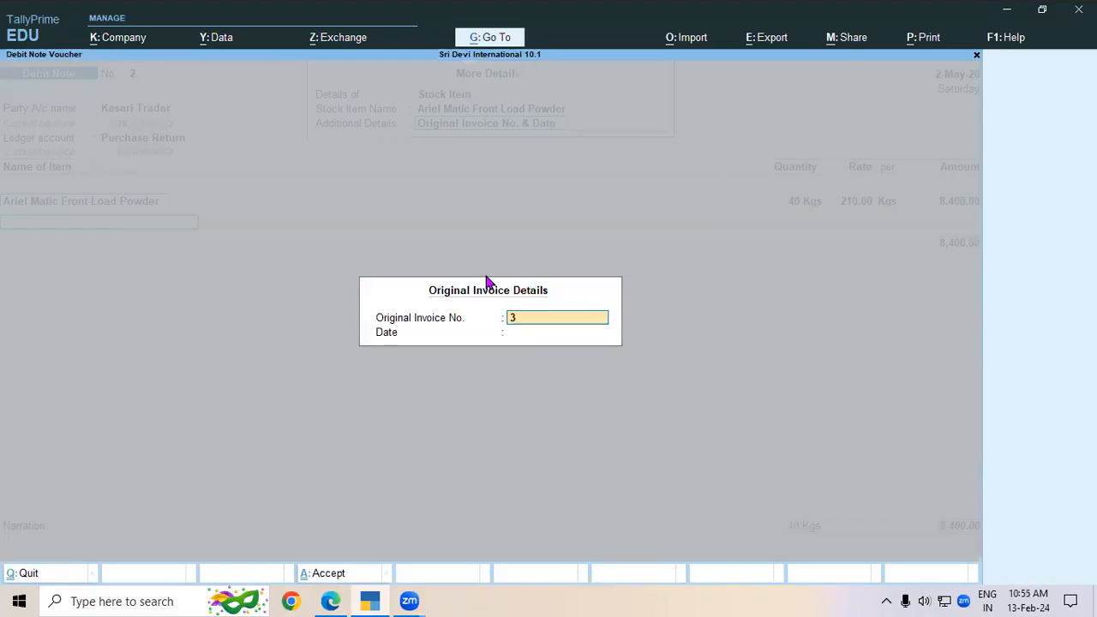
# Set the original invoice date to 1-4 and accept the original invoice details.
pyautogui.press('Return')
pyautogui.press('BackSpace')
pyautogui.write('a')
pyautogui.press('BackSpace')
pyautogui.write('1.4')
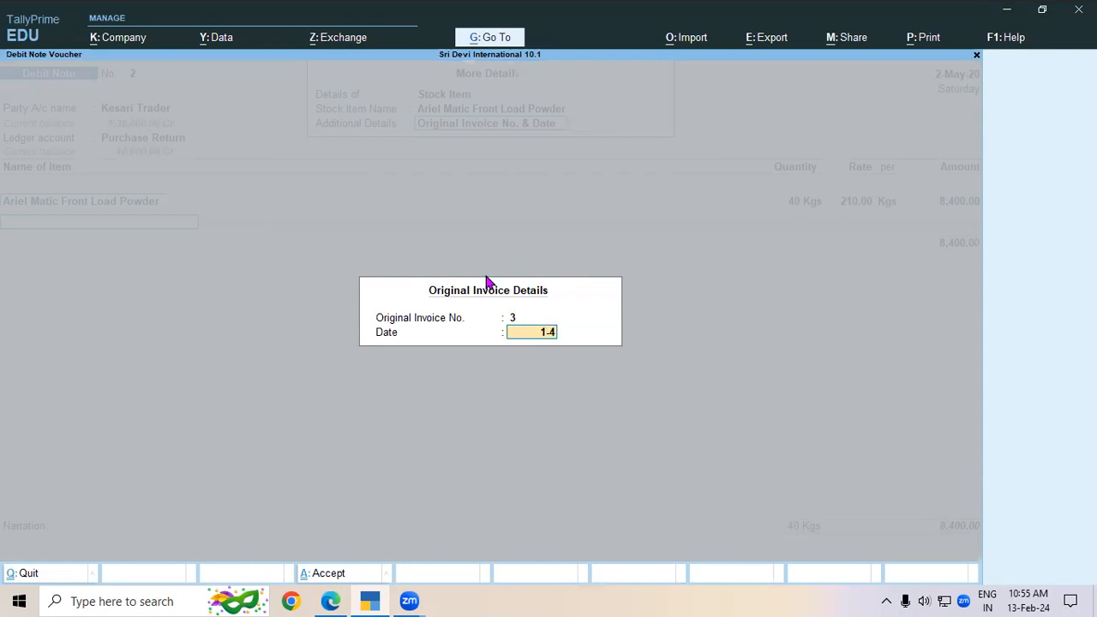
pyautogui.press('Return')
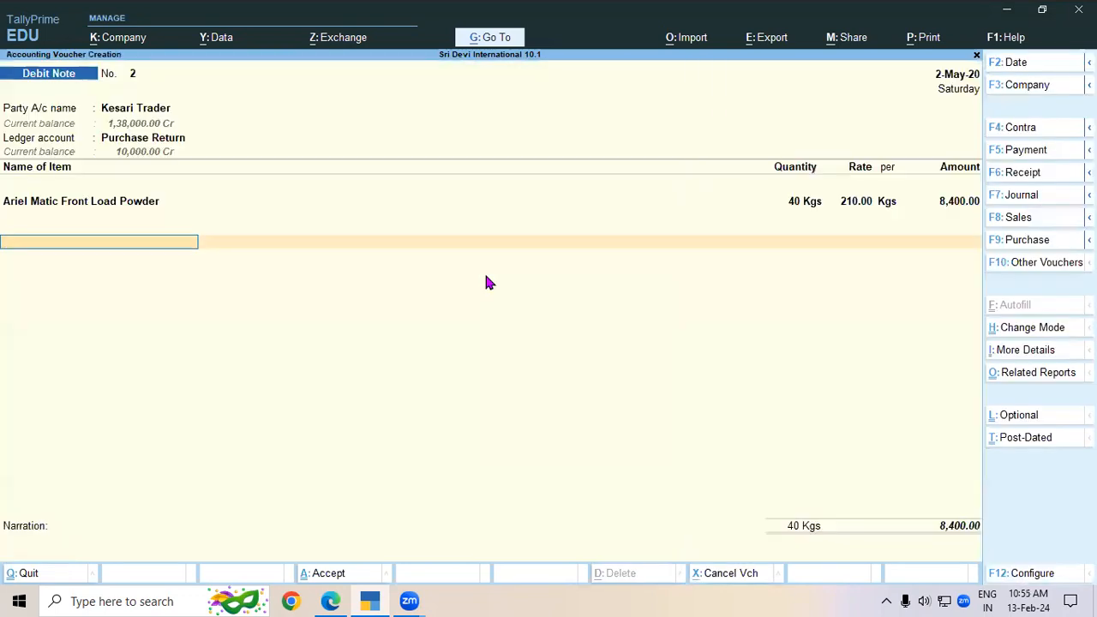
# End the item list, adjust the 8,400 as Agst Ref against Kesari Trader's pending bill 7, and save the Debit Note.
pyautogui.press('Return')
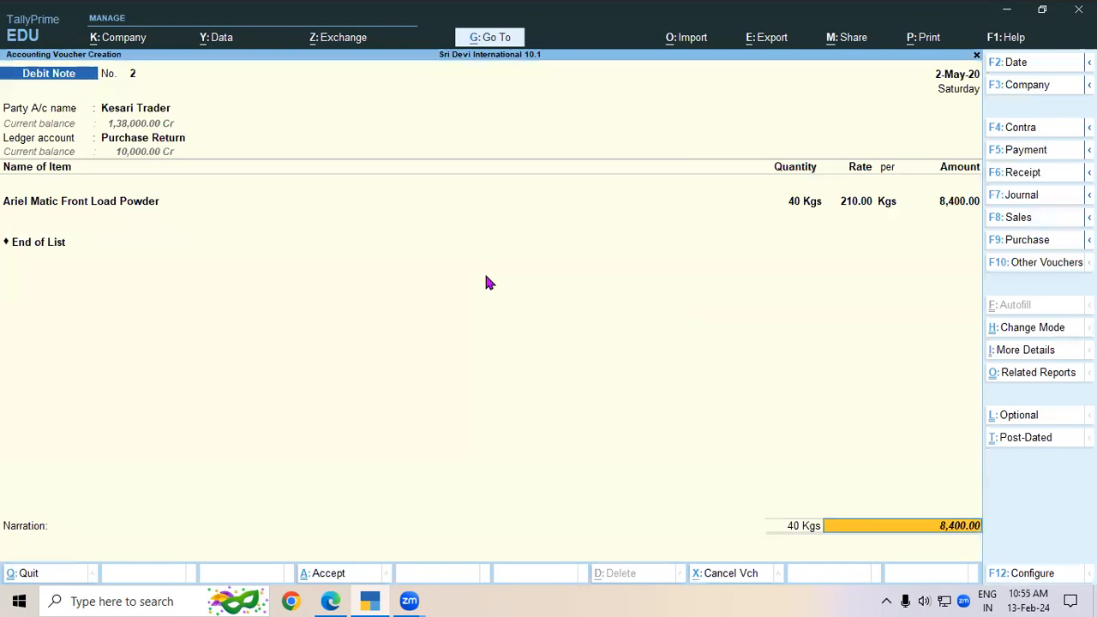
pyautogui.press('Return')
pyautogui.press('Return')
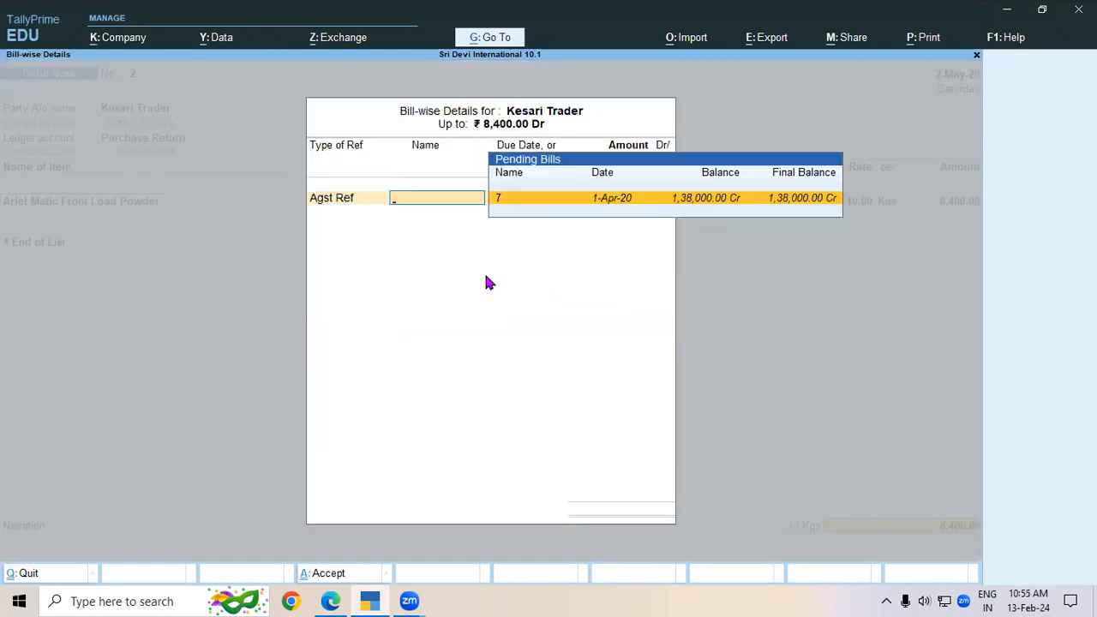
pyautogui.press('Return')
pyautogui.press('Return')
pyautogui.press('Return')
pyautogui.press('Return')
pyautogui.press('Return')
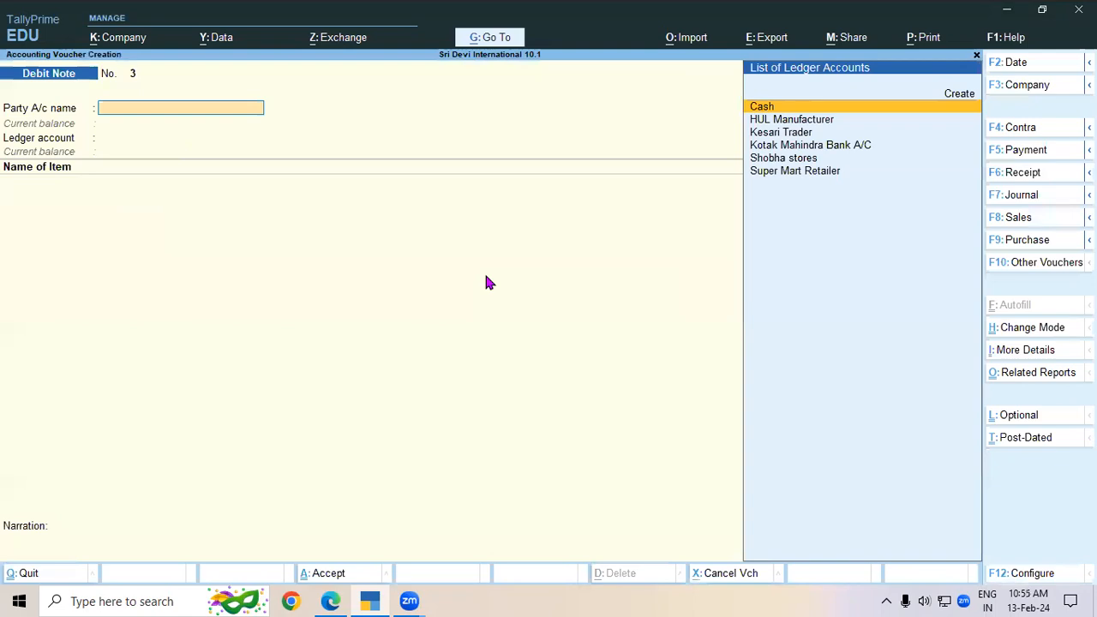
# Switch to the PDF lesson in Edge and read Figure 1.39 and the Receipt voucher entry for capital introduced at Kotak Mahindra Bank.
pyautogui.hotkey('alt', 'Tab')
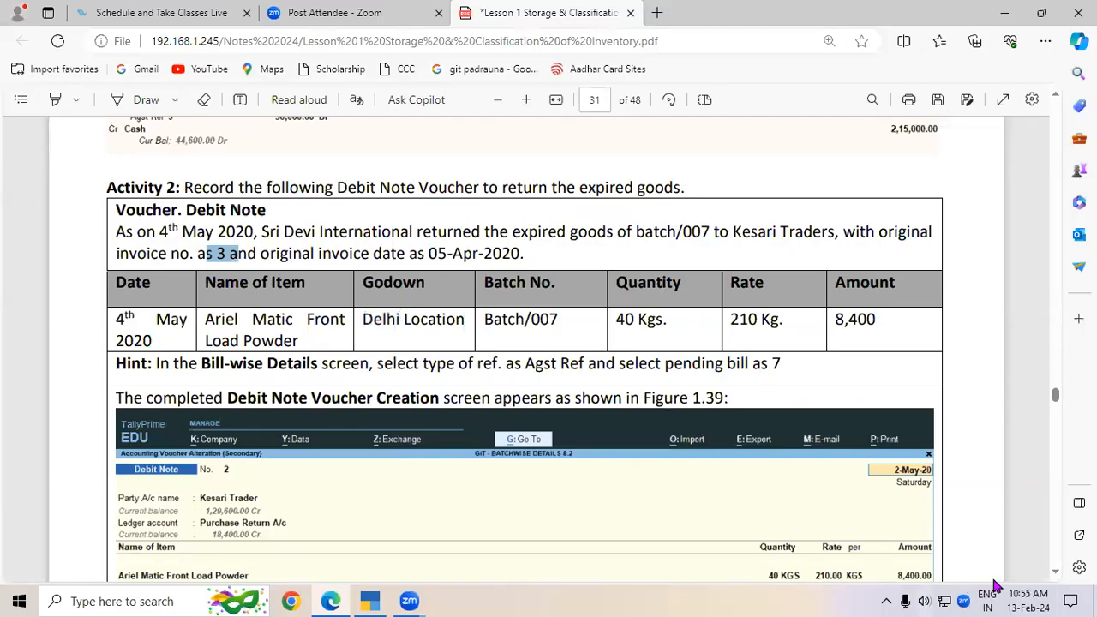
pyautogui.scroll(-7, 1058, 578)
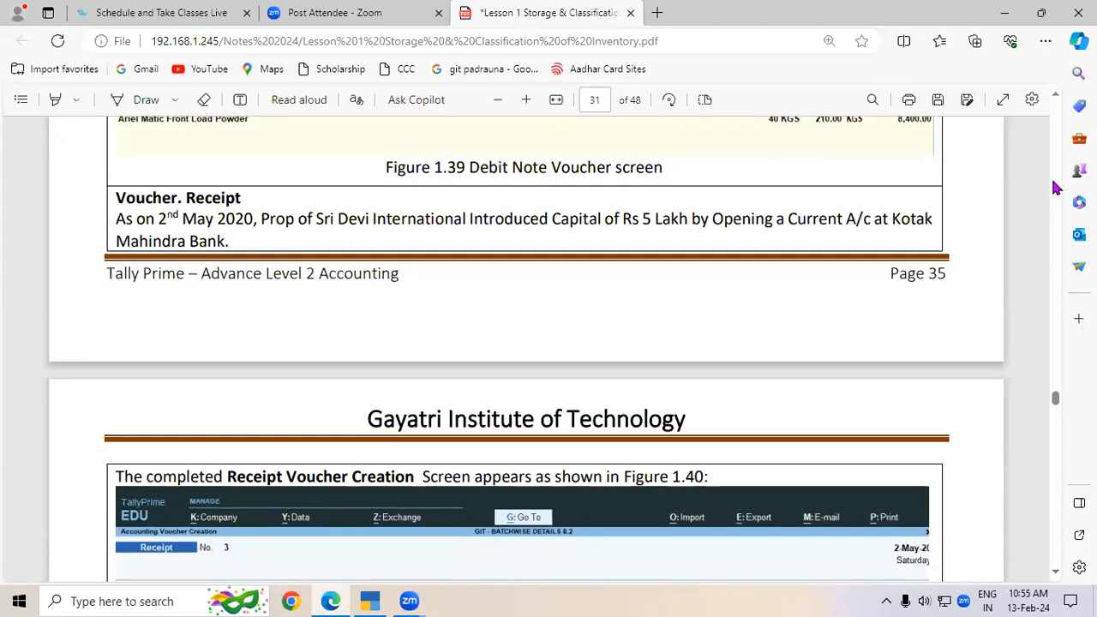
pyautogui.click(1057, 98)
pyautogui.click(1057, 98)
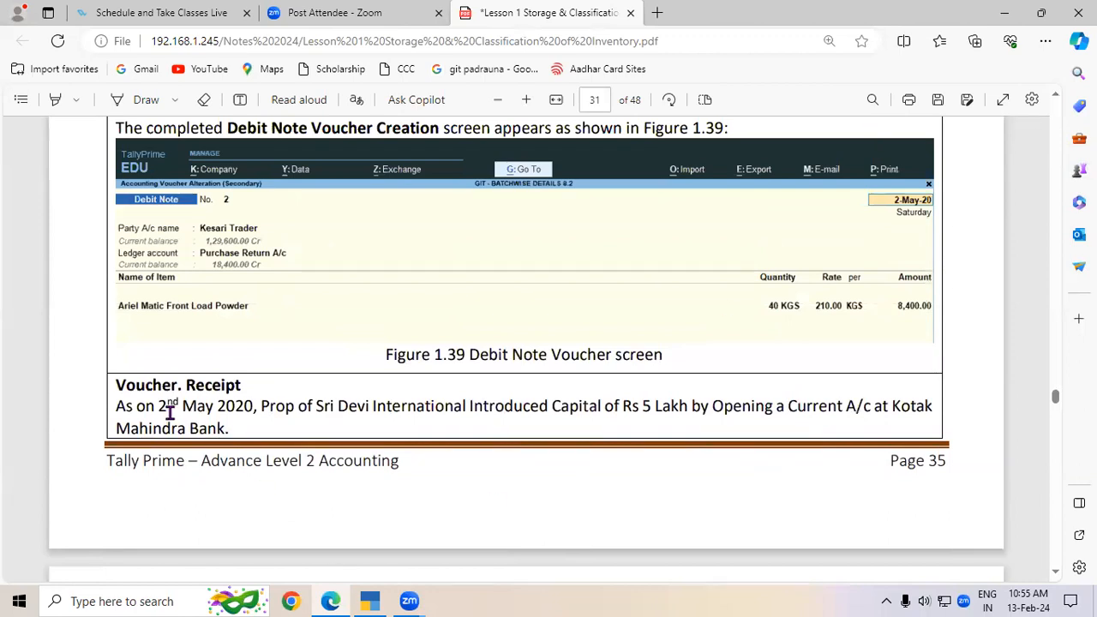
pyautogui.moveTo(116, 385); pyautogui.dragTo(242, 395)
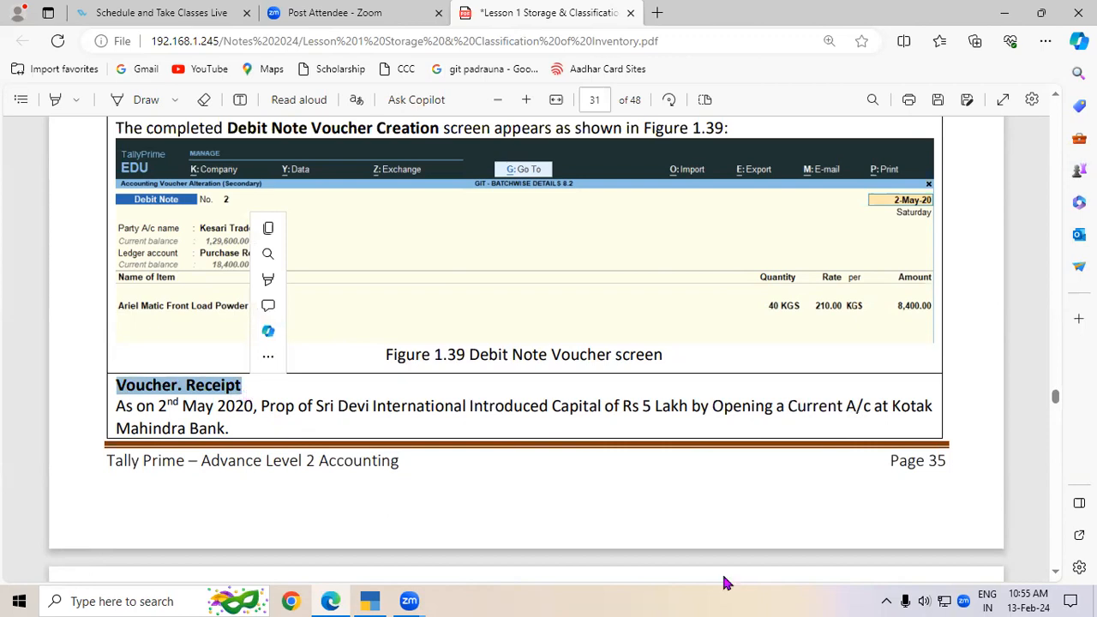
pyautogui.moveTo(891, 463); pyautogui.dragTo(948, 461)
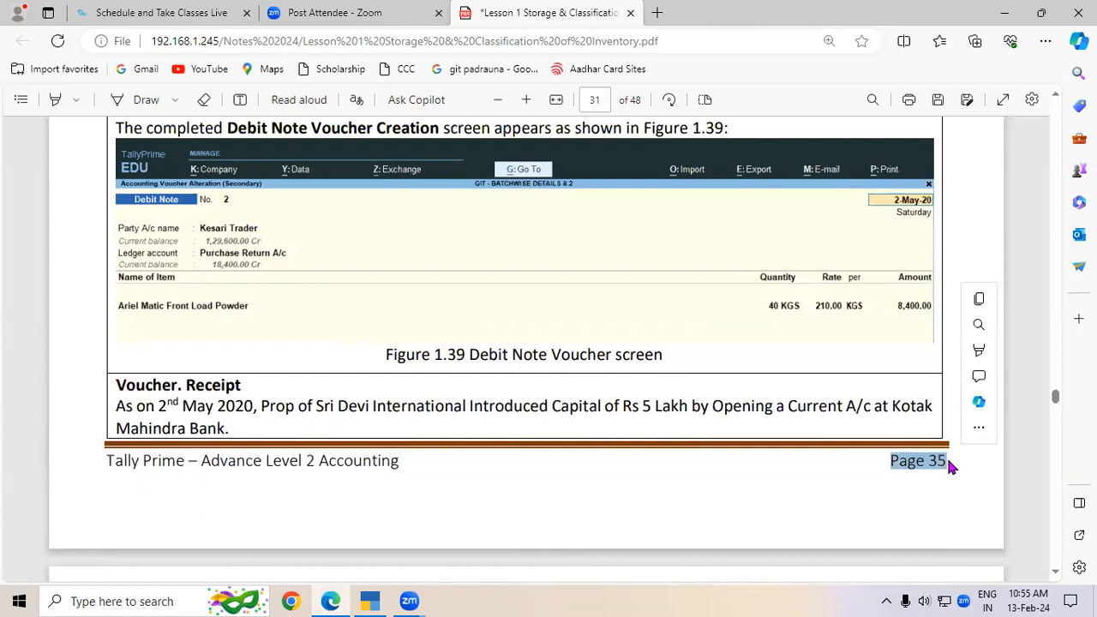